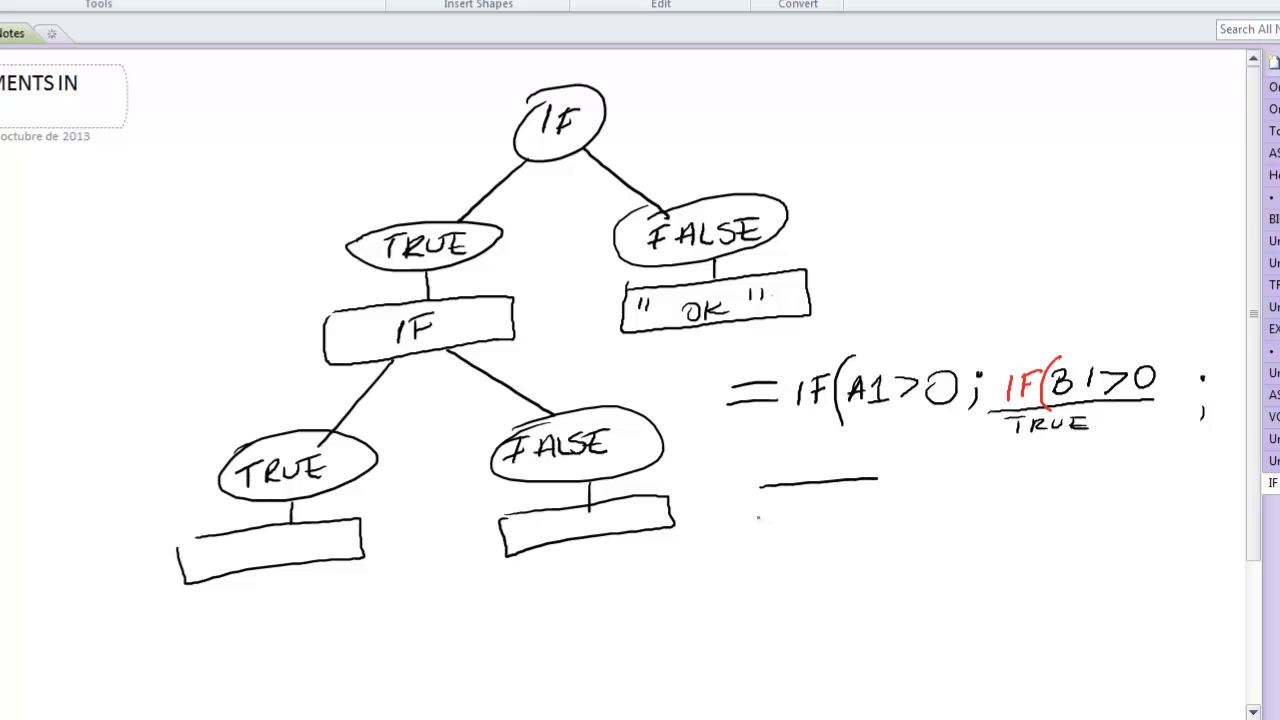
Label the black line below the formula TRUE, and write "B1 and A1 are greater than 0" above it in red, followed by a semicolon.
mouse_move(768, 504)
left_mouse_down()
mouse_move(768, 518)
mouse_move(854, 502)
left_mouse_up()
left_click_drag(768, 450, 767, 459)
mouse_move(775, 449)
left_mouse_down()
mouse_move(798, 476)
mouse_move(880, 470)
mouse_move(890, 448)
mouse_move(928, 476)
mouse_move(966, 474)
left_mouse_up()
mouse_move(972, 476)
left_mouse_down()
mouse_move(978, 460)
mouse_move(1032, 462)
mouse_move(1032, 498)
left_mouse_up()
mouse_move(1046, 472)
left_mouse_down()
mouse_move(1052, 458)
mouse_move(1070, 472)
left_mouse_up()
left_click_drag(1084, 458, 1084, 470)
mouse_move(1094, 442)
left_mouse_down()
mouse_move(1090, 472)
mouse_move(1100, 456)
left_mouse_up()
mouse_move(1096, 462)
left_mouse_down()
mouse_move(1126, 452)
mouse_move(1140, 478)
mouse_move(1176, 468)
left_mouse_up()
left_click_drag(1186, 468, 1198, 468)
left_click_drag(1212, 450, 1220, 443)
left_click_drag(1230, 431, 1229, 443)
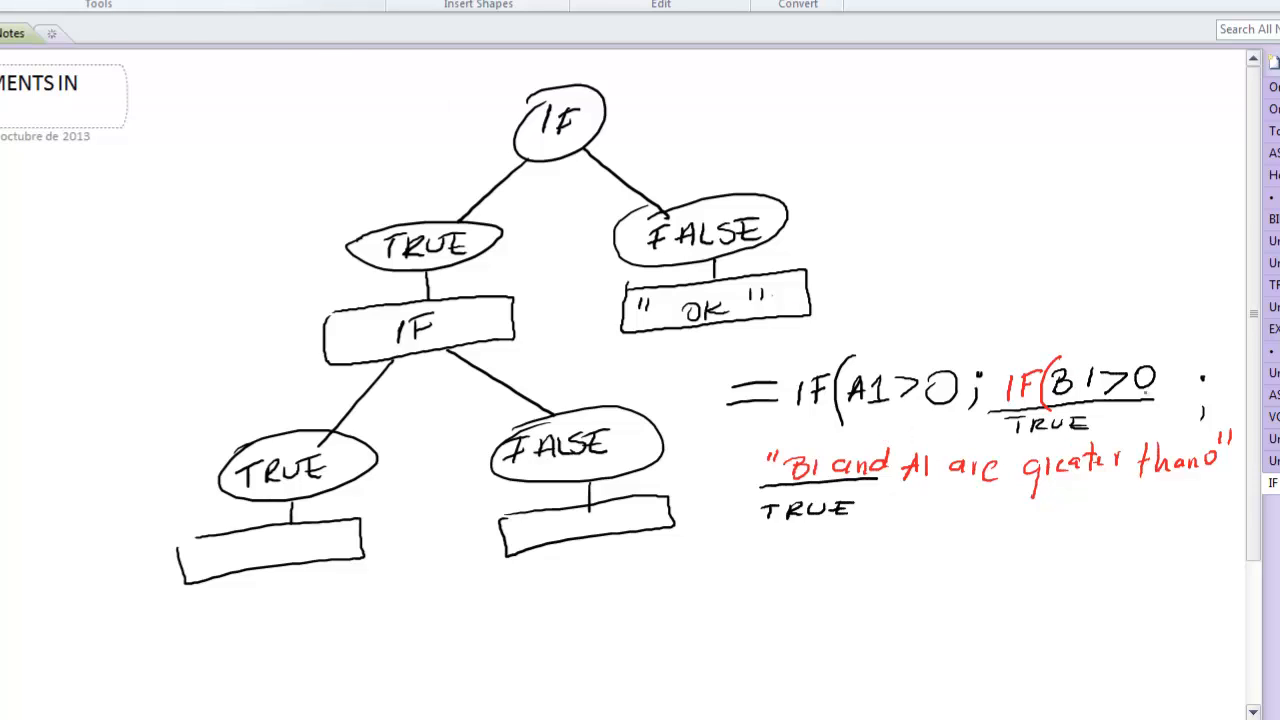
left_click(1239, 451)
left_click_drag(1238, 462, 1230, 486)
Draw a red line on the formula's next row and label it FALSE underneath.
left_click_drag(750, 577, 928, 566)
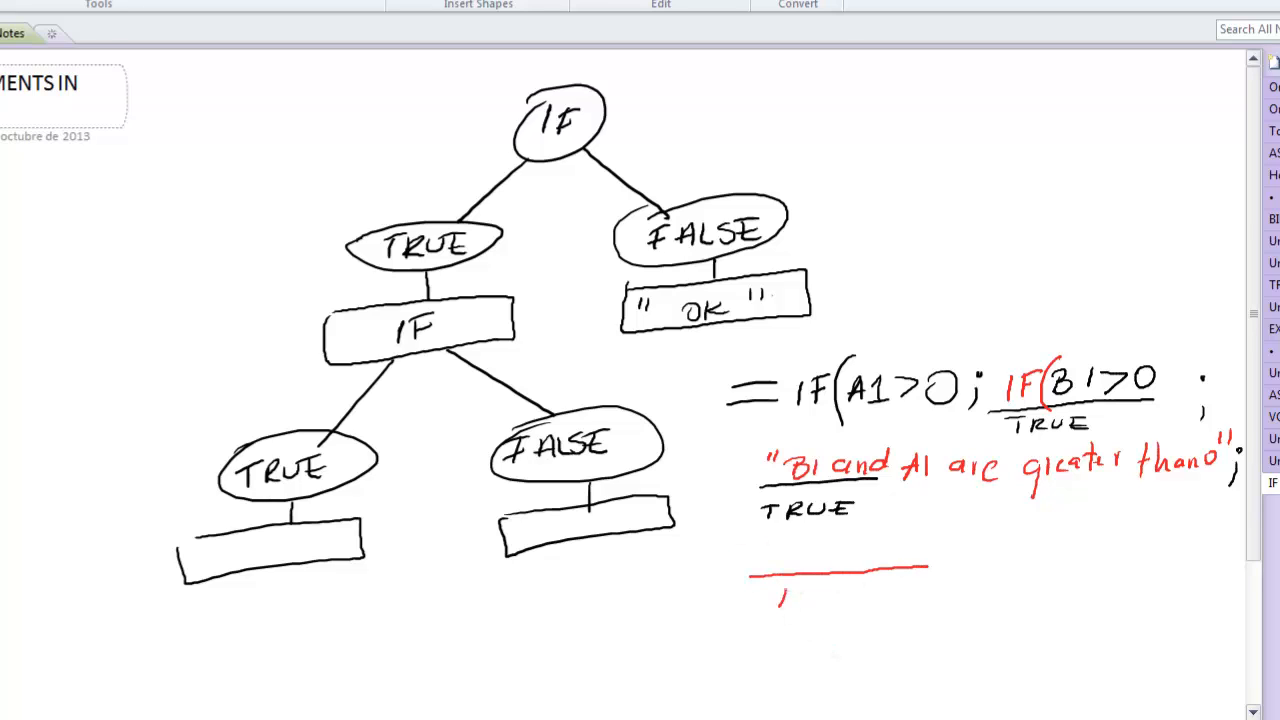
mouse_move(782, 590)
left_mouse_down()
mouse_move(780, 605)
mouse_move(844, 600)
left_mouse_up()
left_click_drag(864, 586, 876, 590)
left_click_drag(864, 584, 878, 582)
Write "B1 is not G. than 0" with a closing parenthesis above the red FALSE line, and draw a red arrow down to the inner IF.
mouse_move(748, 543)
left_mouse_down()
mouse_move(746, 557)
mouse_move(781, 573)
mouse_move(834, 563)
left_mouse_up()
left_click_drag(853, 554, 845, 569)
left_click_drag(871, 553, 884, 564)
left_click_drag(893, 547, 909, 560)
left_click_drag(898, 547, 932, 558)
left_click_drag(954, 558, 974, 546)
mouse_move(980, 530)
left_mouse_down()
mouse_move(987, 560)
mouse_move(1019, 557)
left_mouse_up()
mouse_move(1034, 538)
left_mouse_down()
mouse_move(1030, 550)
mouse_move(1056, 535)
left_mouse_up()
left_click_drag(1067, 518, 1066, 536)
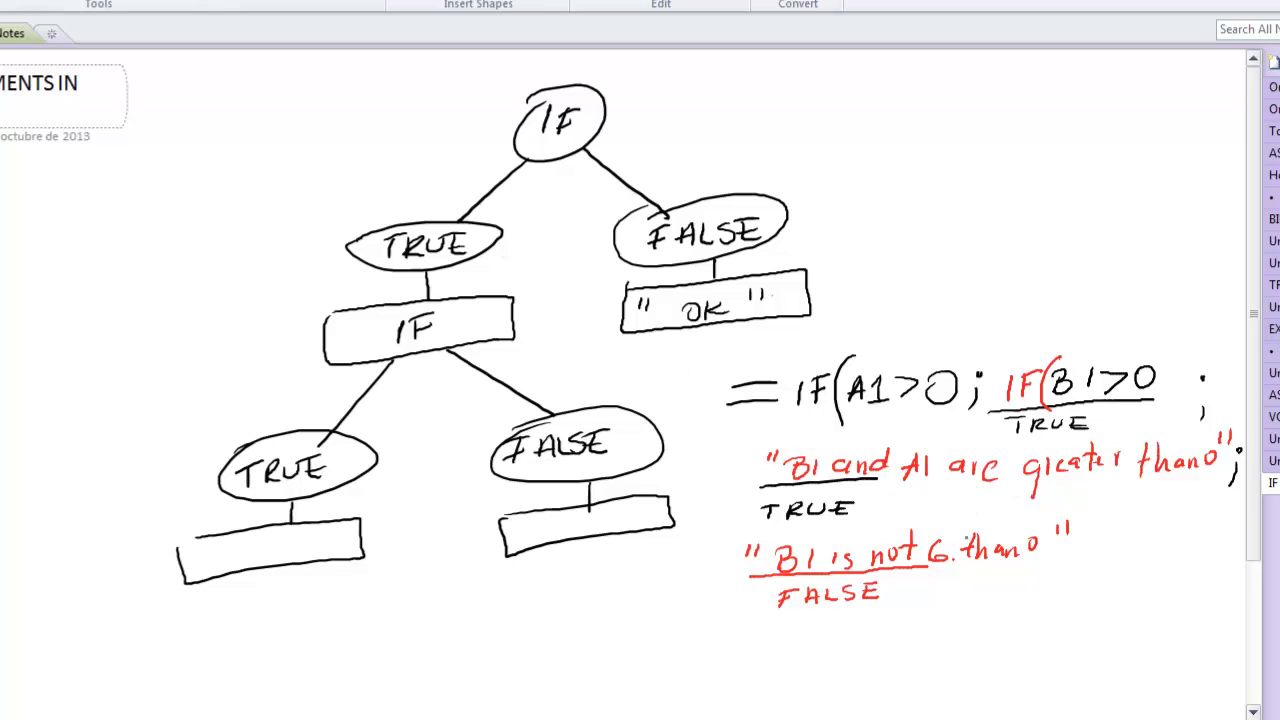
left_click(1079, 547)
left_click_drag(1075, 517, 1065, 575)
left_click_drag(1017, 325, 1017, 366)
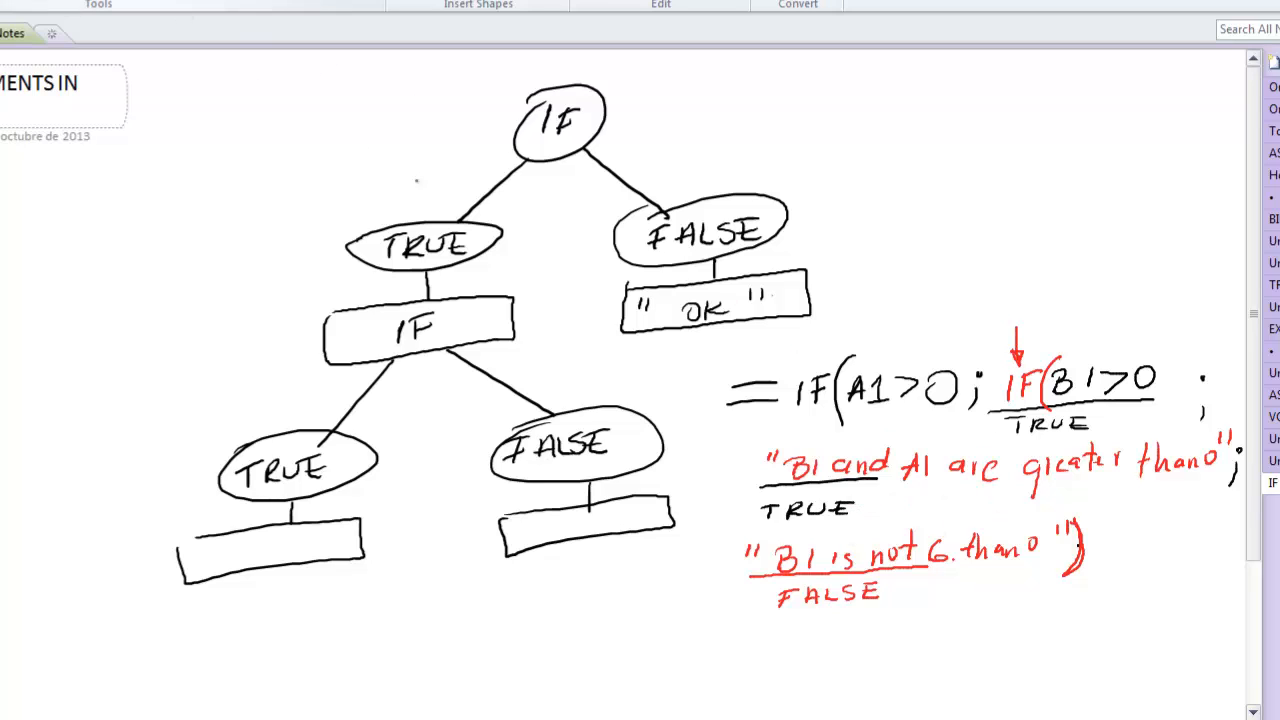
Add a black semicolon after the inner IF's closing parenthesis, followed by a black line labelled FALSE.
left_click(1104, 531)
mouse_move(1104, 551)
left_mouse_down()
mouse_move(1092, 572)
mouse_move(1246, 570)
left_mouse_up()
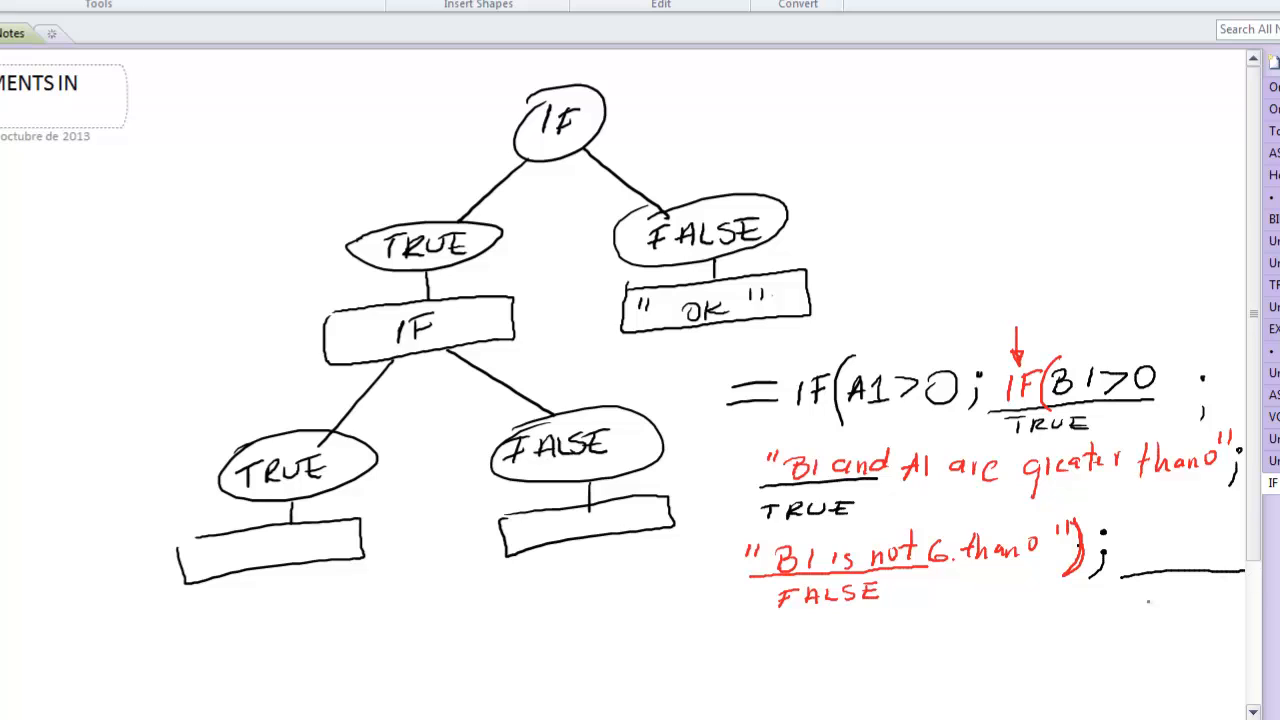
mouse_move(1148, 590)
left_mouse_down()
mouse_move(1141, 606)
mouse_move(1160, 588)
mouse_move(1222, 600)
left_mouse_up()
Write "A1 and B1 are not Greater 0" as the outer IF's false text and close the formula with a parenthesis.
mouse_move(1129, 523)
left_mouse_down()
mouse_move(1127, 537)
mouse_move(1157, 541)
mouse_move(1166, 558)
left_mouse_up()
left_click_drag(1153, 552, 1187, 563)
mouse_move(772, 646)
left_mouse_down()
mouse_move(762, 658)
mouse_move(788, 658)
mouse_move(824, 630)
mouse_move(862, 636)
mouse_move(852, 658)
left_mouse_up()
mouse_move(886, 638)
left_mouse_down()
mouse_move(884, 658)
mouse_move(938, 658)
mouse_move(944, 644)
left_mouse_up()
left_click_drag(948, 650, 1003, 641)
mouse_move(1024, 616)
left_mouse_down()
mouse_move(1023, 644)
mouse_move(1032, 630)
mouse_move(1044, 650)
mouse_move(1092, 634)
mouse_move(1102, 644)
mouse_move(1110, 626)
left_mouse_up()
left_click_drag(1102, 640, 1156, 636)
left_click_drag(1162, 623, 1180, 662)
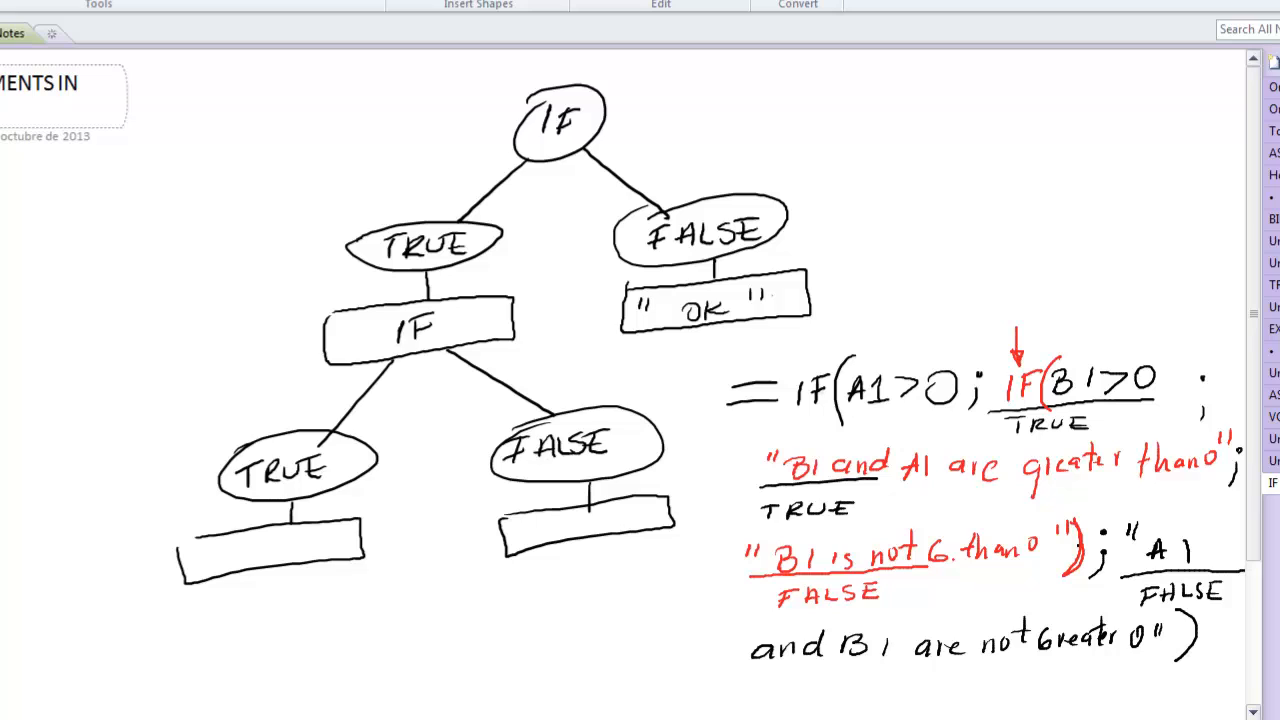
Draw an arrow down to the outer IF and dismiss the Windows color scheme prompt.
left_click_drag(811, 322, 811, 359)
left_click_drag(804, 344, 811, 359)
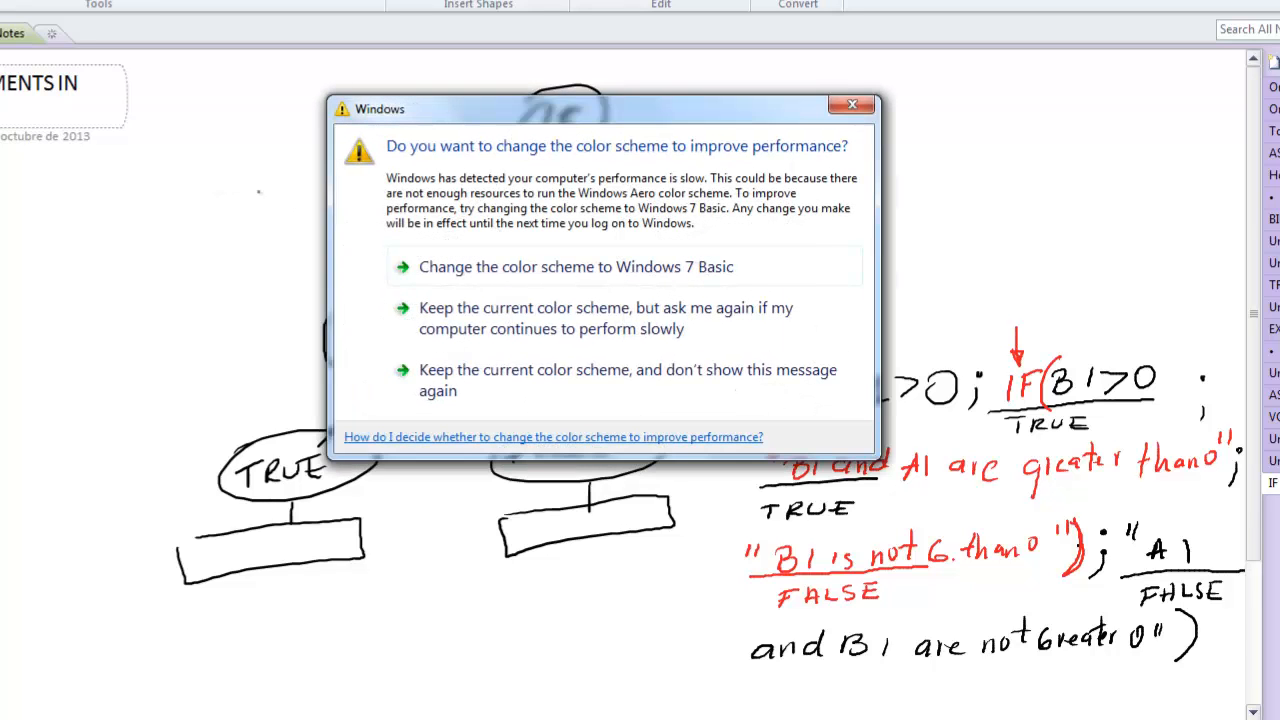
left_click(852, 105)
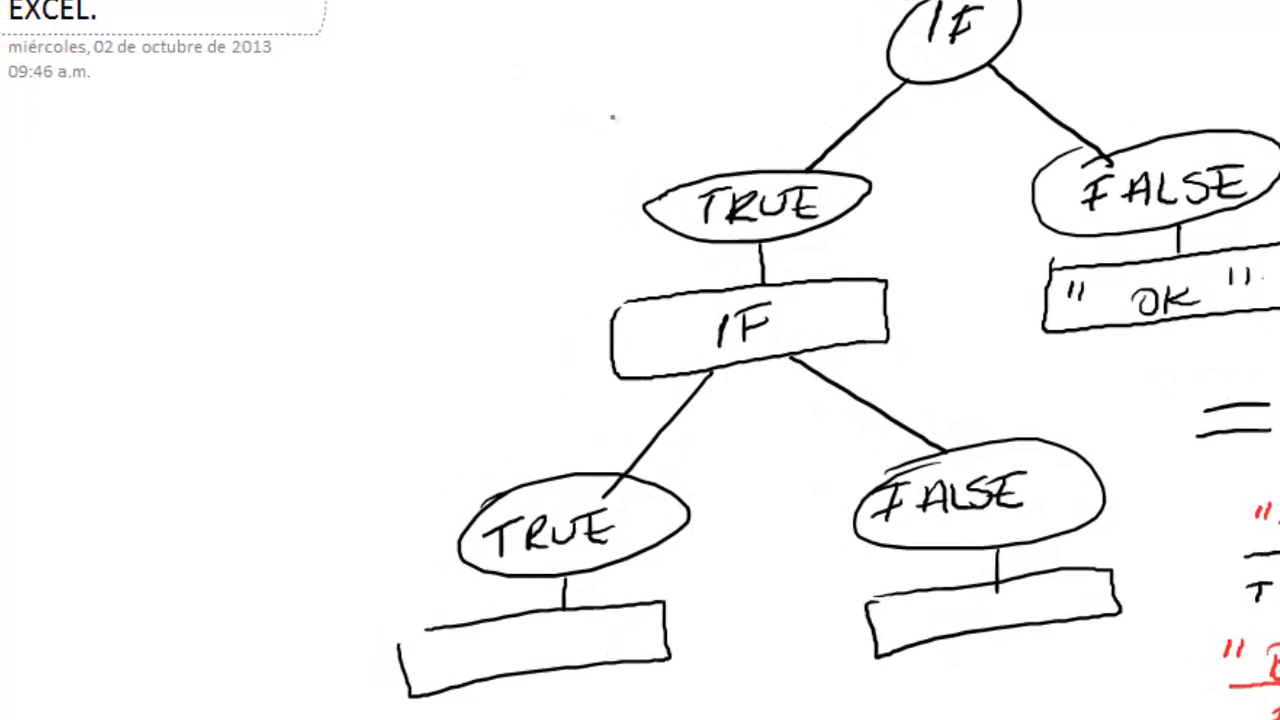
Handwrite "Count if" in the blank area beside the decision tree.
mouse_move(207, 140)
left_mouse_down()
mouse_move(212, 198)
mouse_move(236, 170)
left_mouse_up()
mouse_move(276, 160)
left_mouse_down()
mouse_move(280, 178)
mouse_move(298, 162)
left_mouse_up()
left_click_drag(300, 185, 330, 182)
left_click_drag(340, 124, 345, 172)
left_click_drag(330, 148, 360, 140)
left_click_drag(442, 130, 444, 155)
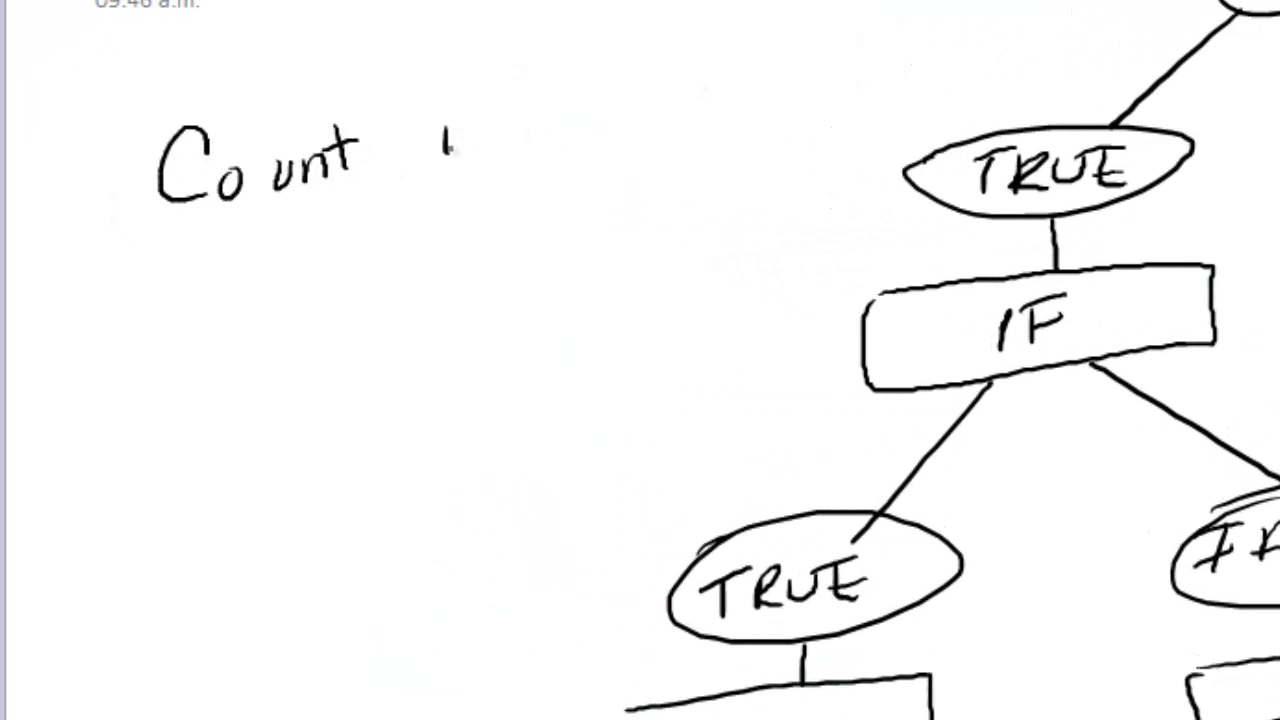
left_click_drag(505, 68, 476, 186)
Handwrite "countA" beneath "Count if".
mouse_move(230, 308)
left_mouse_down()
mouse_move(232, 342)
mouse_move(254, 300)
left_mouse_up()
mouse_move(287, 284)
left_mouse_down()
mouse_move(332, 302)
mouse_move(352, 292)
left_mouse_up()
left_click_drag(377, 236, 380, 288)
left_click_drag(358, 270, 390, 262)
mouse_move(412, 284)
left_mouse_down()
mouse_move(428, 228)
mouse_move(444, 278)
left_mouse_up()
left_click_drag(418, 262, 440, 256)
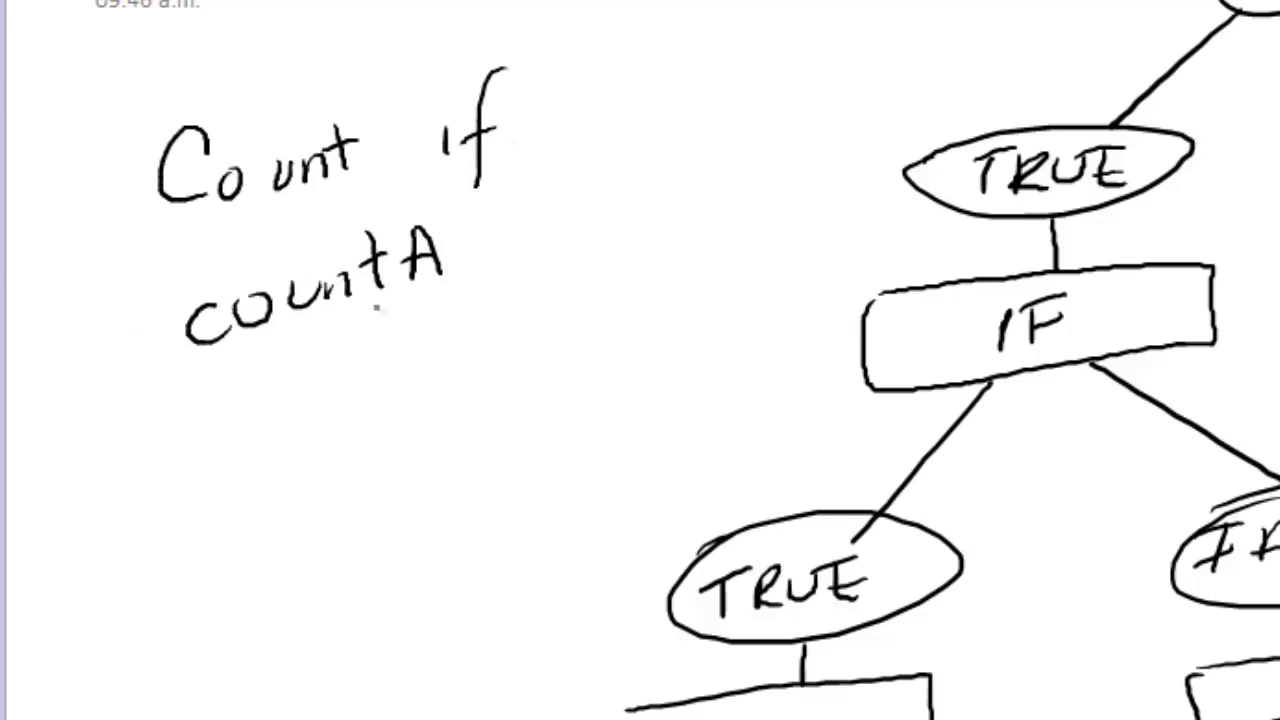
Handwrite "count Blank" beneath "countA" to complete the list of functions.
mouse_move(196, 442)
left_mouse_down()
mouse_move(229, 478)
mouse_move(246, 452)
mouse_move(300, 440)
left_mouse_up()
left_click_drag(305, 462, 355, 420)
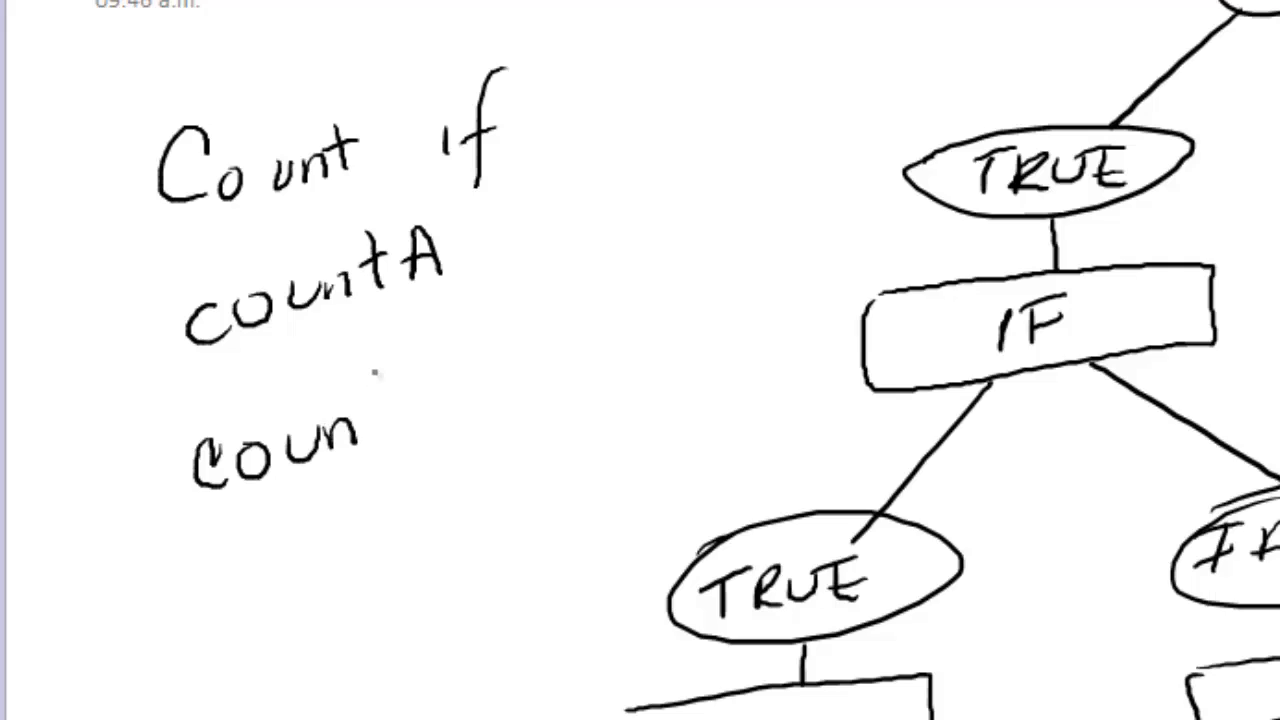
left_click_drag(375, 365, 380, 432)
left_click_drag(360, 410, 410, 392)
left_click_drag(428, 344, 452, 412)
left_click_drag(482, 322, 490, 404)
mouse_move(518, 360)
left_mouse_down()
mouse_move(506, 372)
mouse_move(560, 378)
left_mouse_up()
left_click_drag(570, 312, 580, 362)
left_click_drag(598, 312, 625, 348)
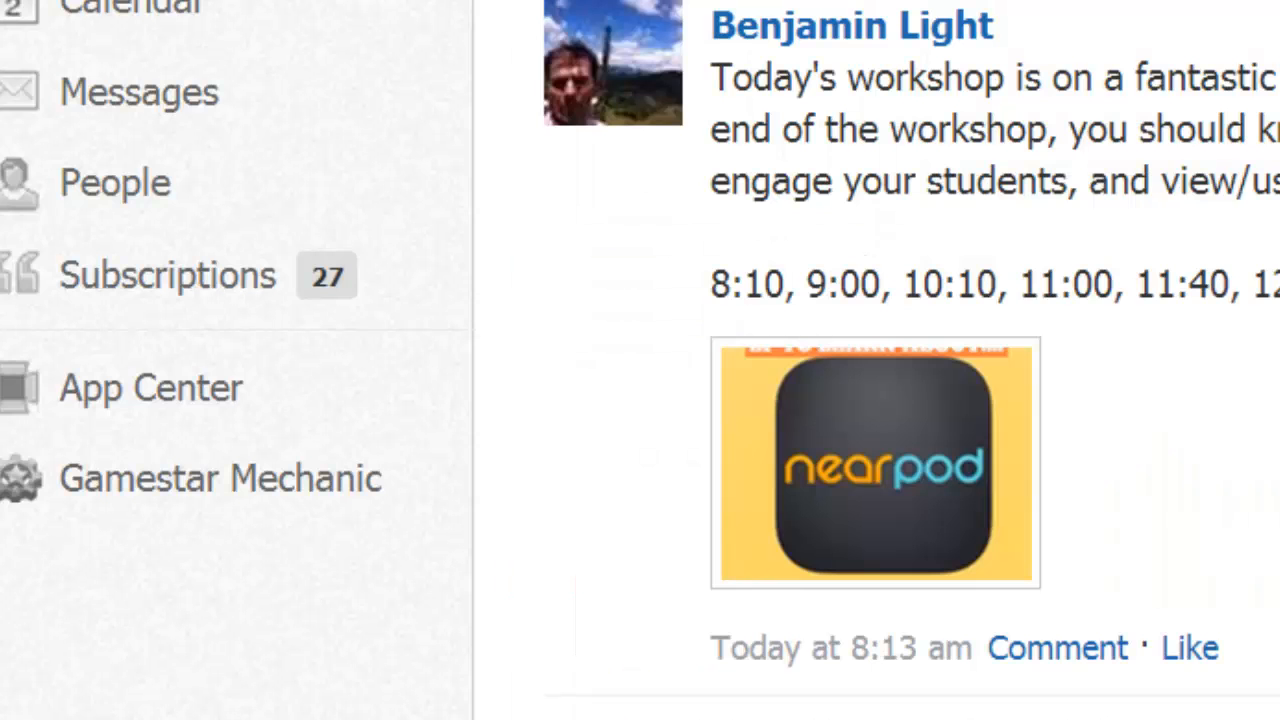
Switch to the Schoology site and open "Week 8. Control Statements in Excel." from the WEEK 8 folder of Business Technology: Section 1.
left_click(840, 2)
scroll(970, 100, "down", 2)
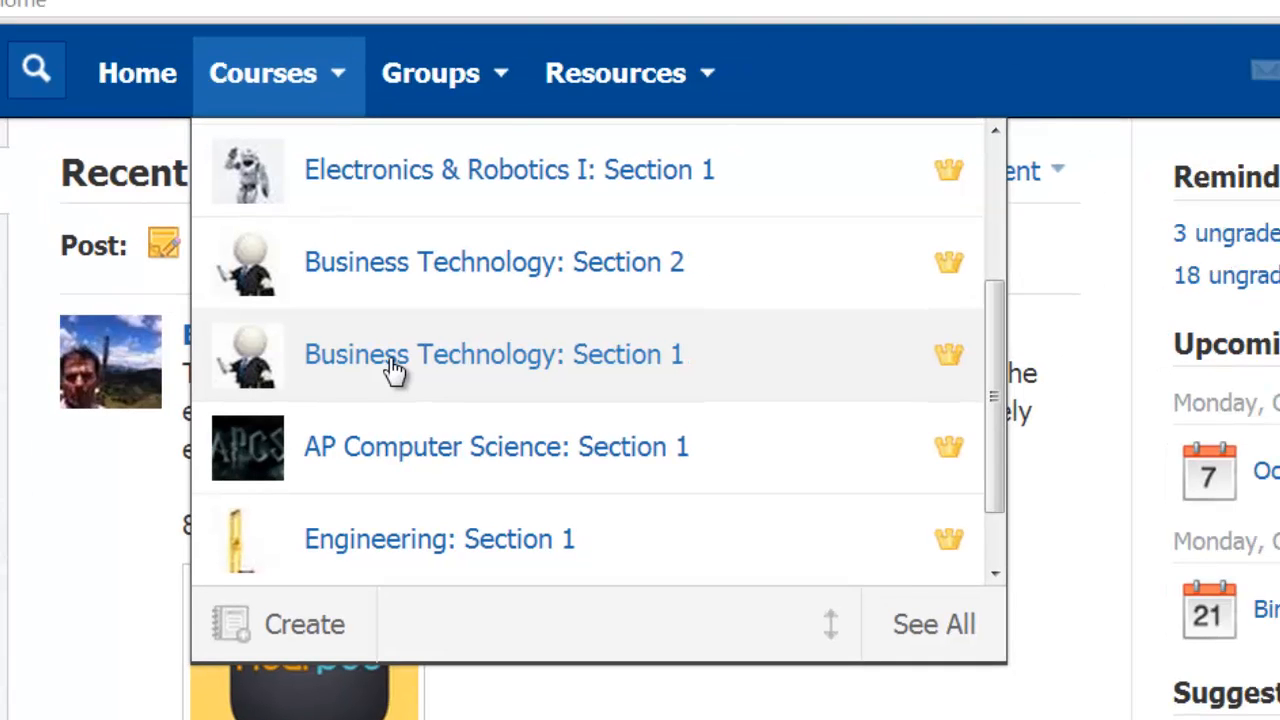
left_click(391, 369)
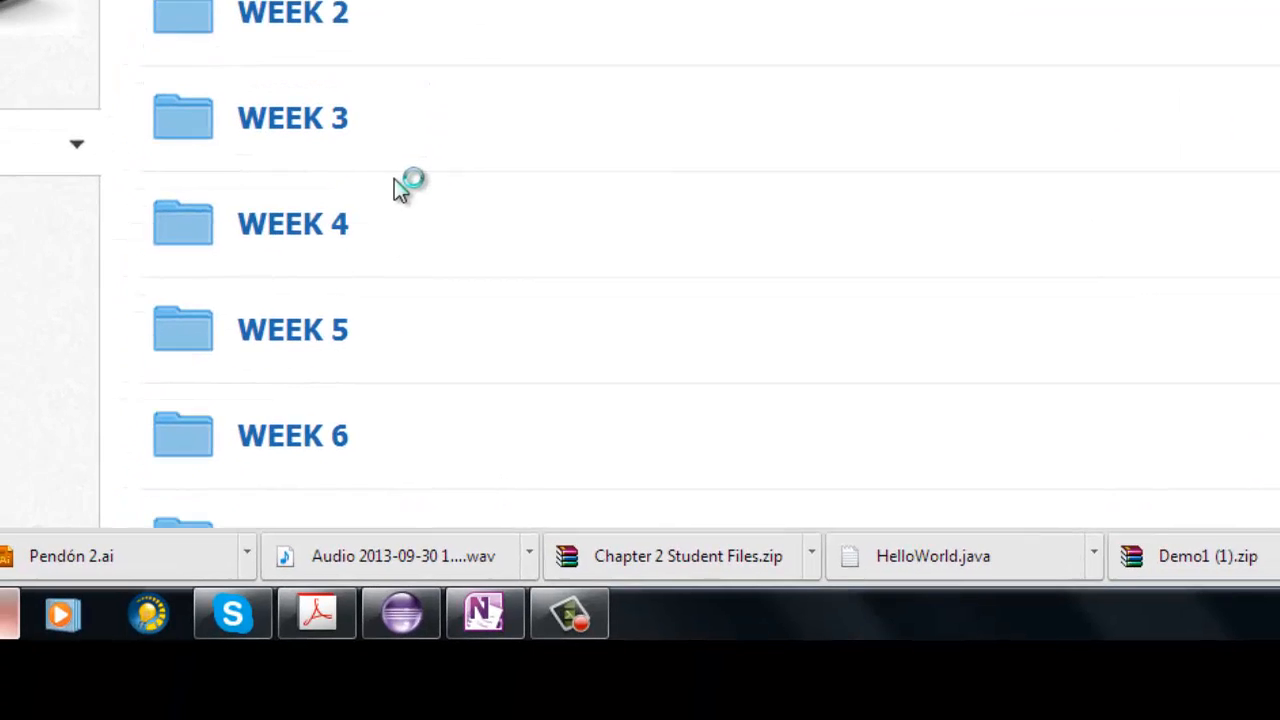
scroll(406, 183, "down", 5)
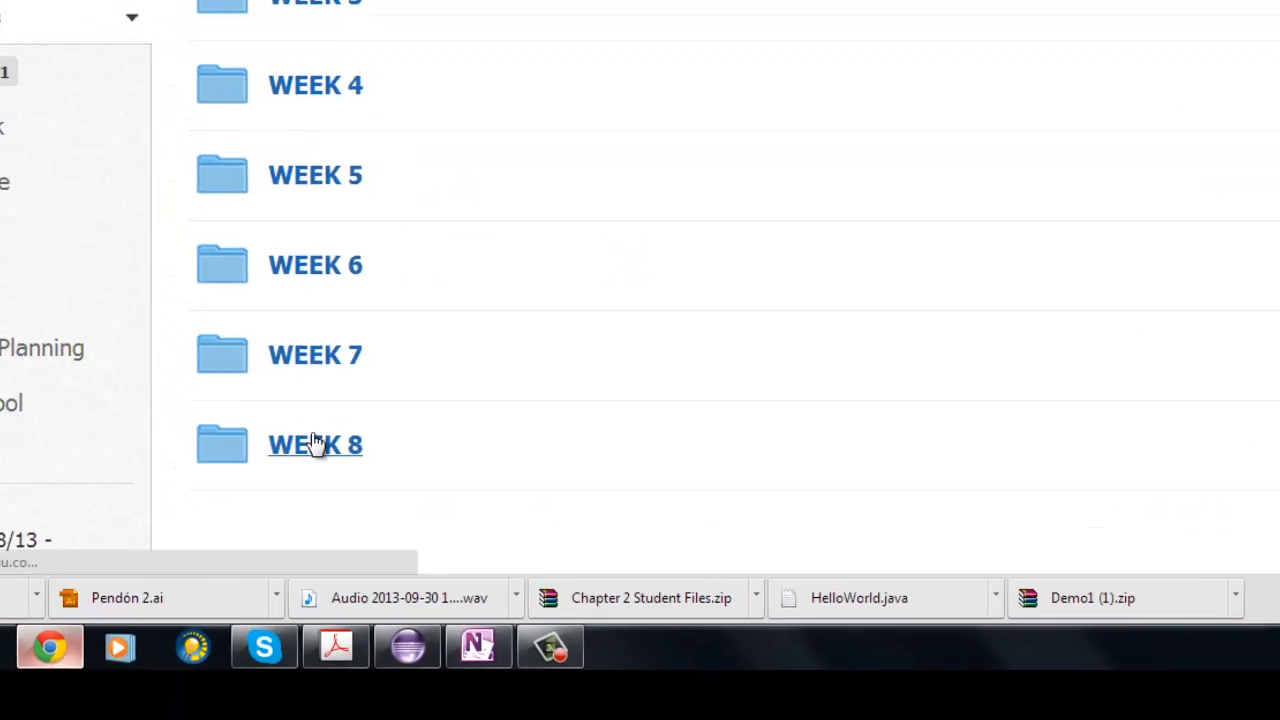
left_click(293, 375)
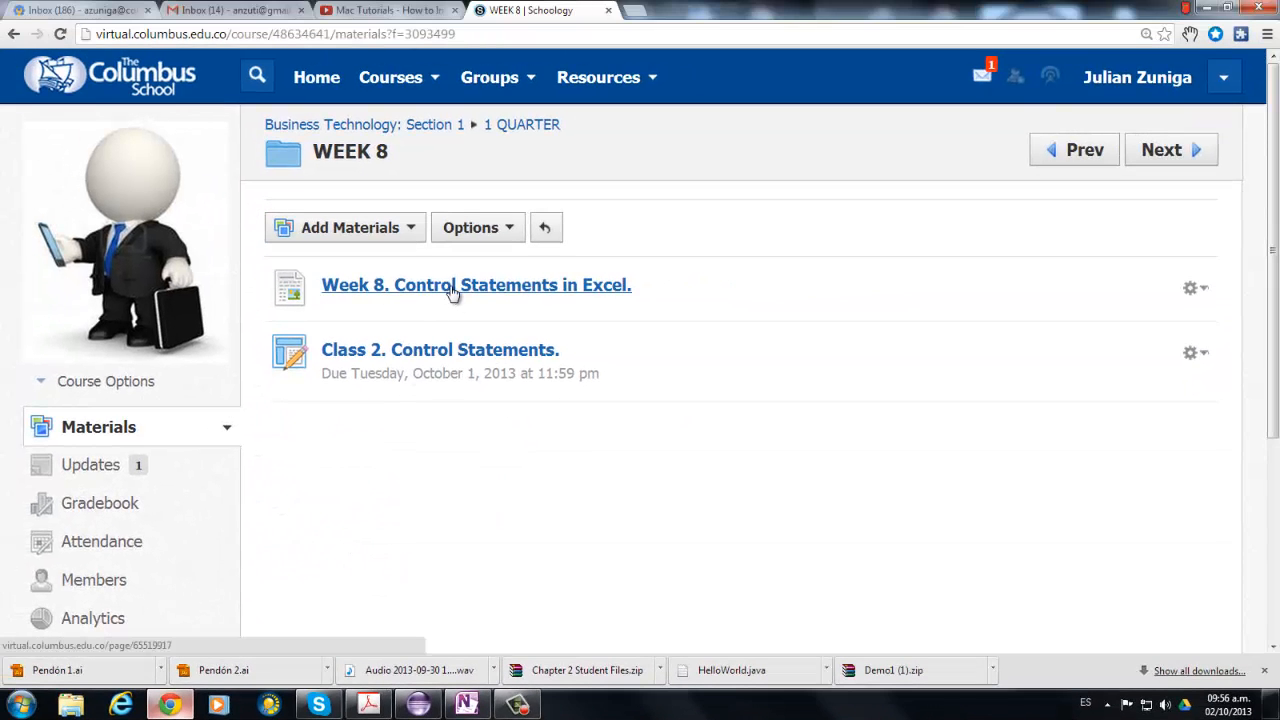
left_click(452, 290)
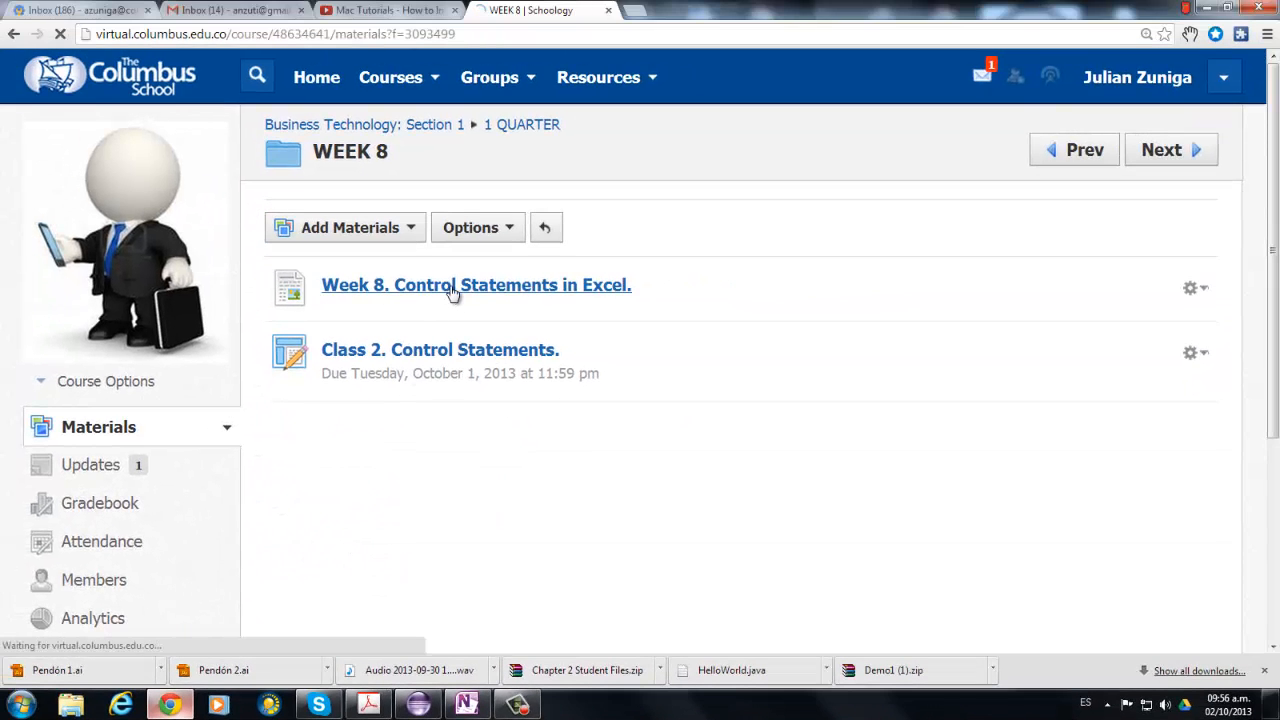
Find the CLASS 2 assignment on the page, enlarge it to 175% and review its instructions.
scroll(598, 408, "down", 20)
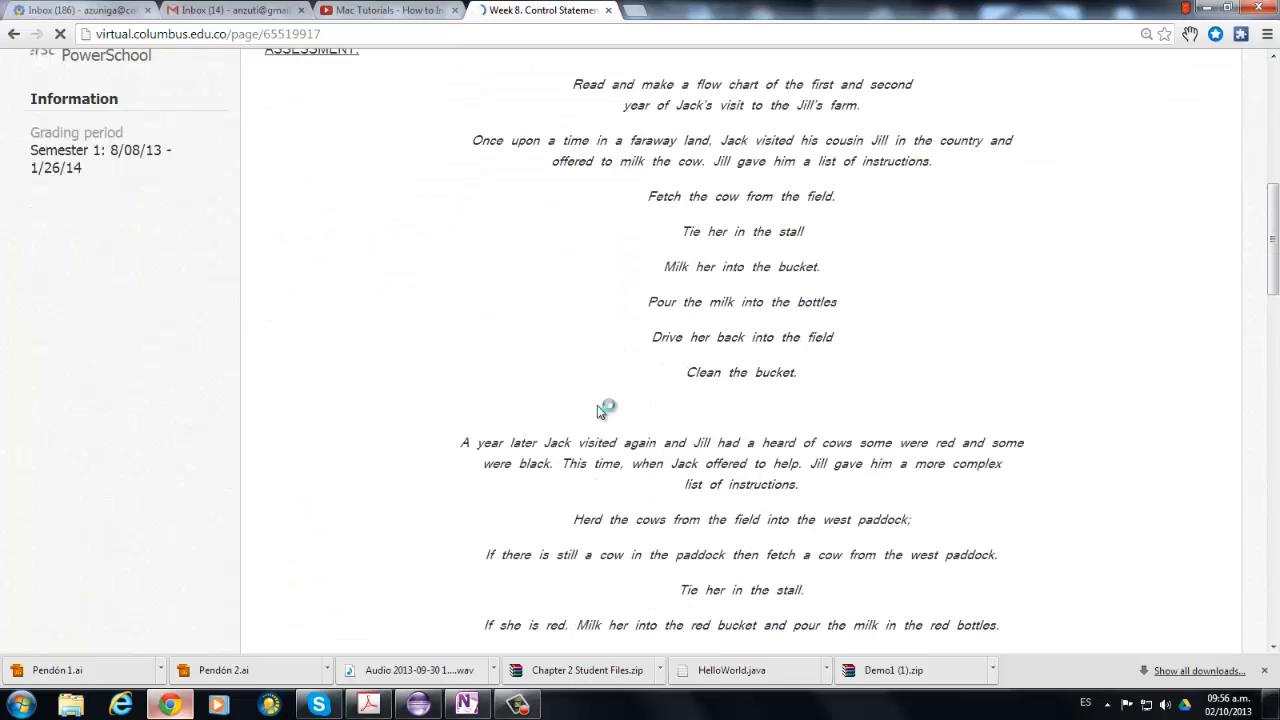
scroll(600, 408, "down", 2)
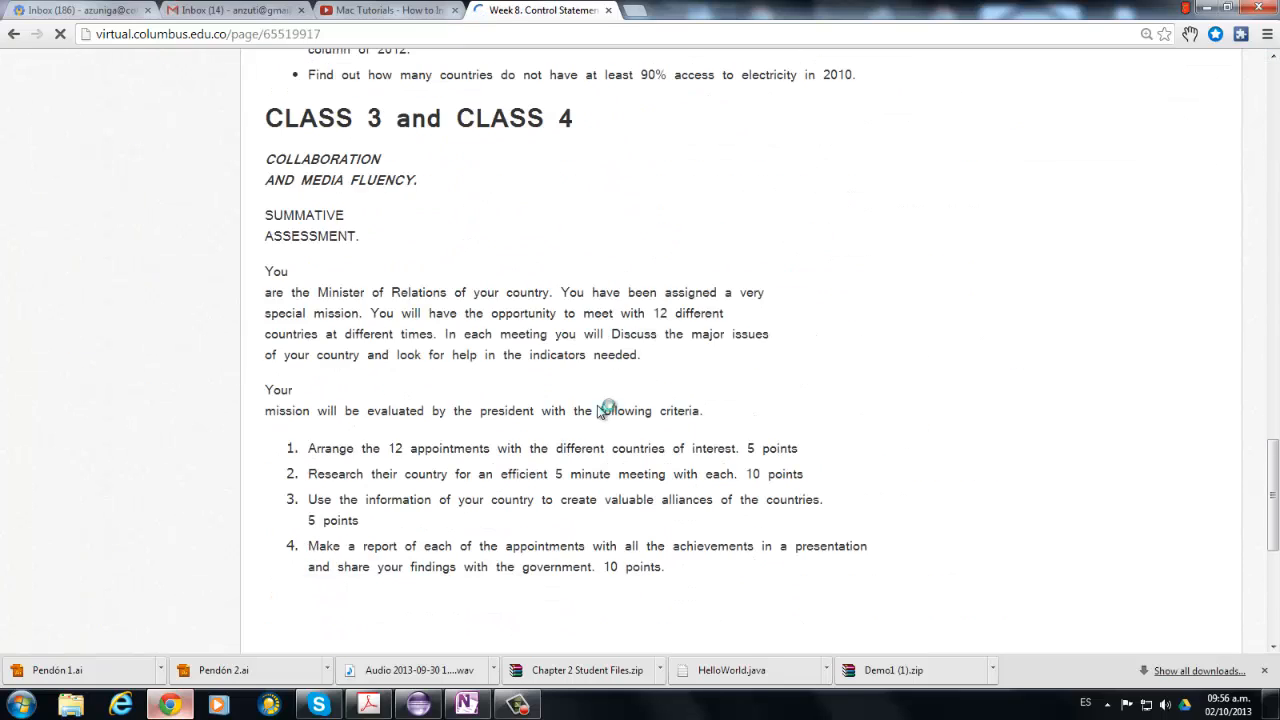
scroll(600, 412, "up", 4)
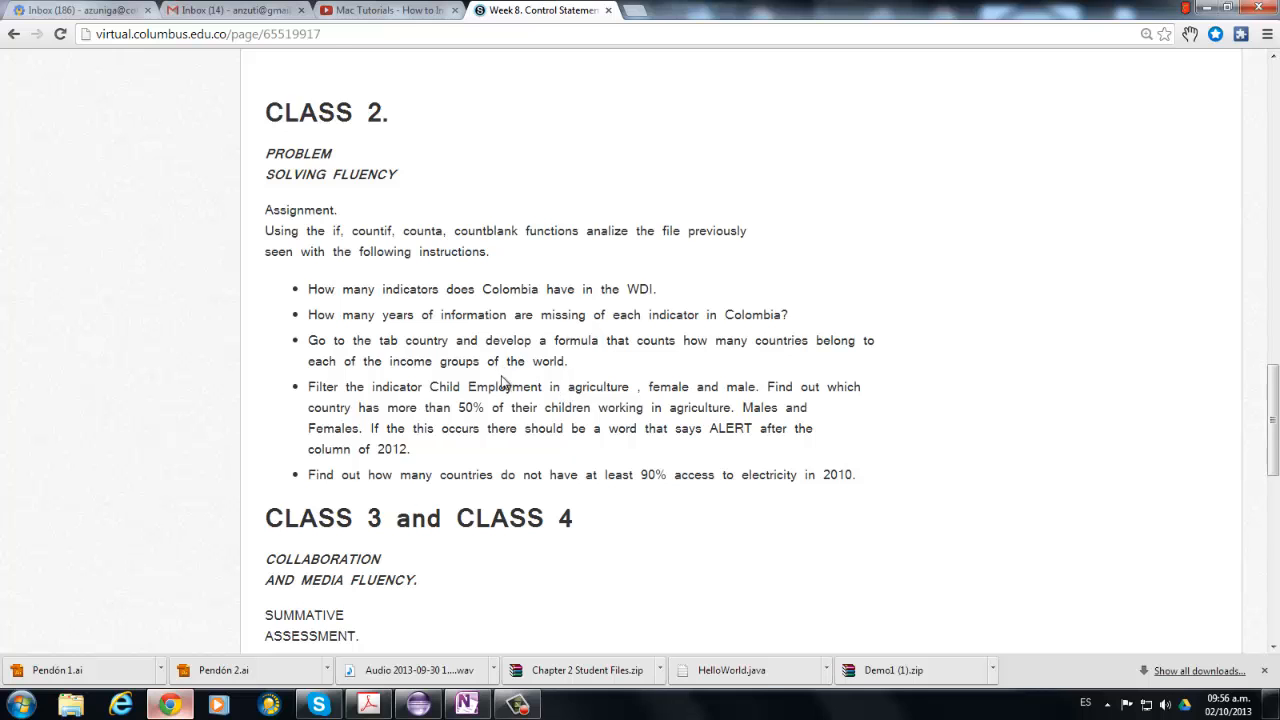
scroll(503, 383, "up", 2)
scroll(610, 422, "down", 1)
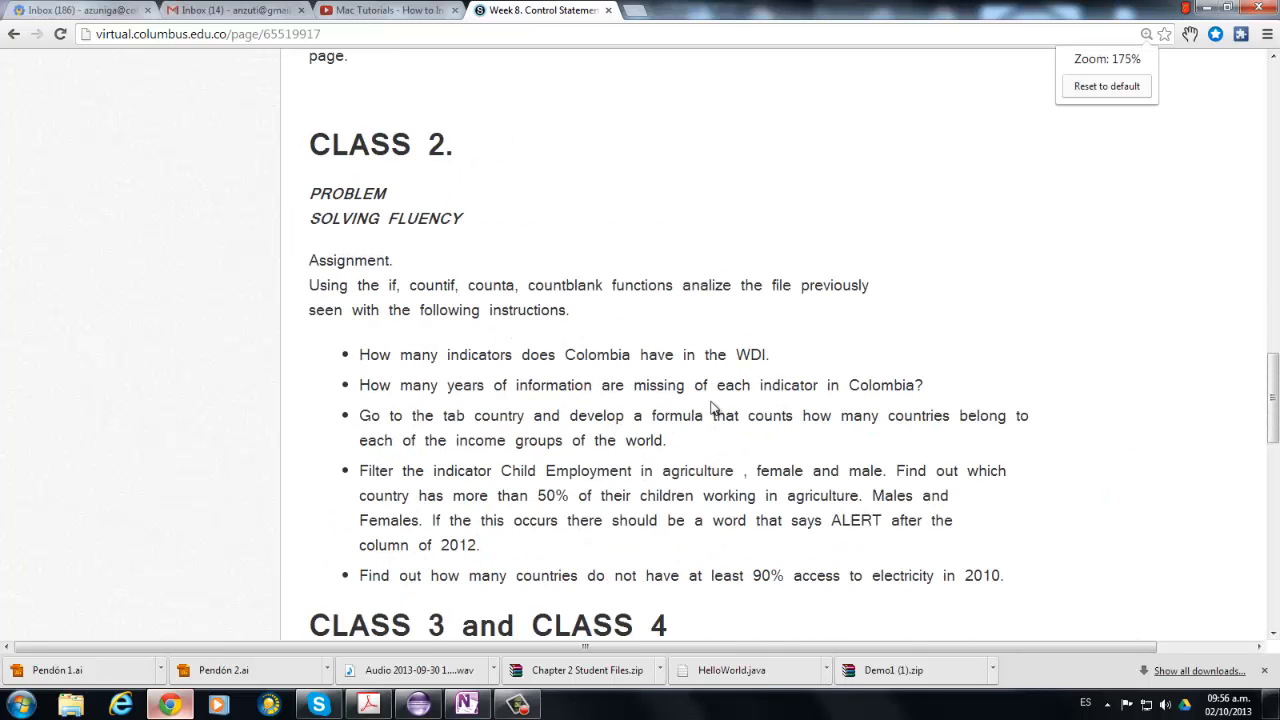
scroll(775, 384, "down", 1)
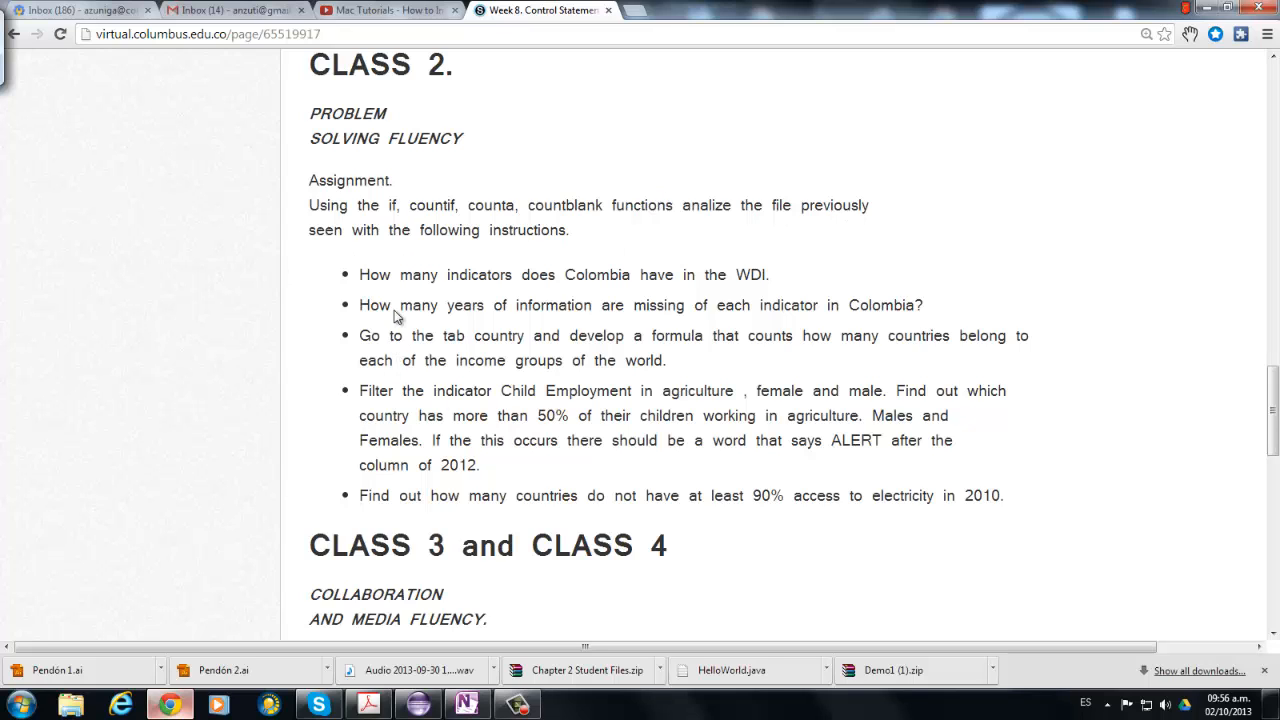
Open the recent Excel workbook WORLD DEVELOPMENT INDICATORS SEPTEMBER 2013.
left_click(20, 704)
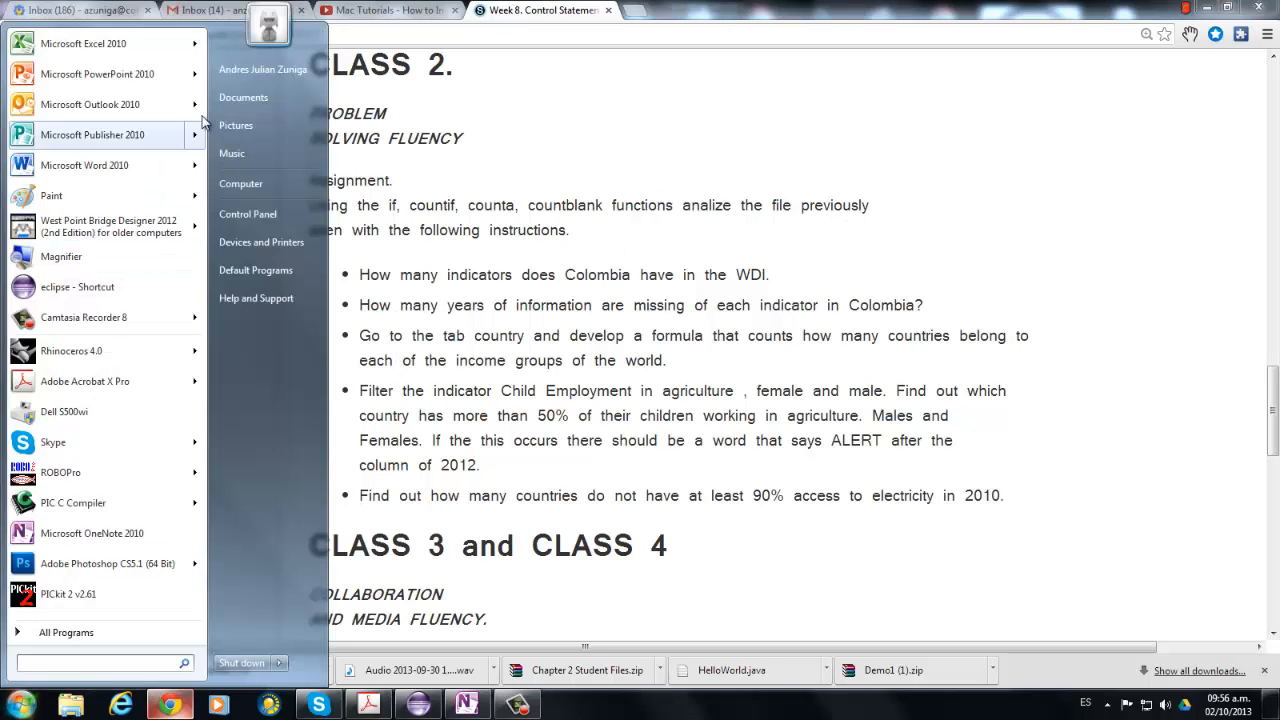
mouse_move(200, 72)
mouse_move(200, 43)
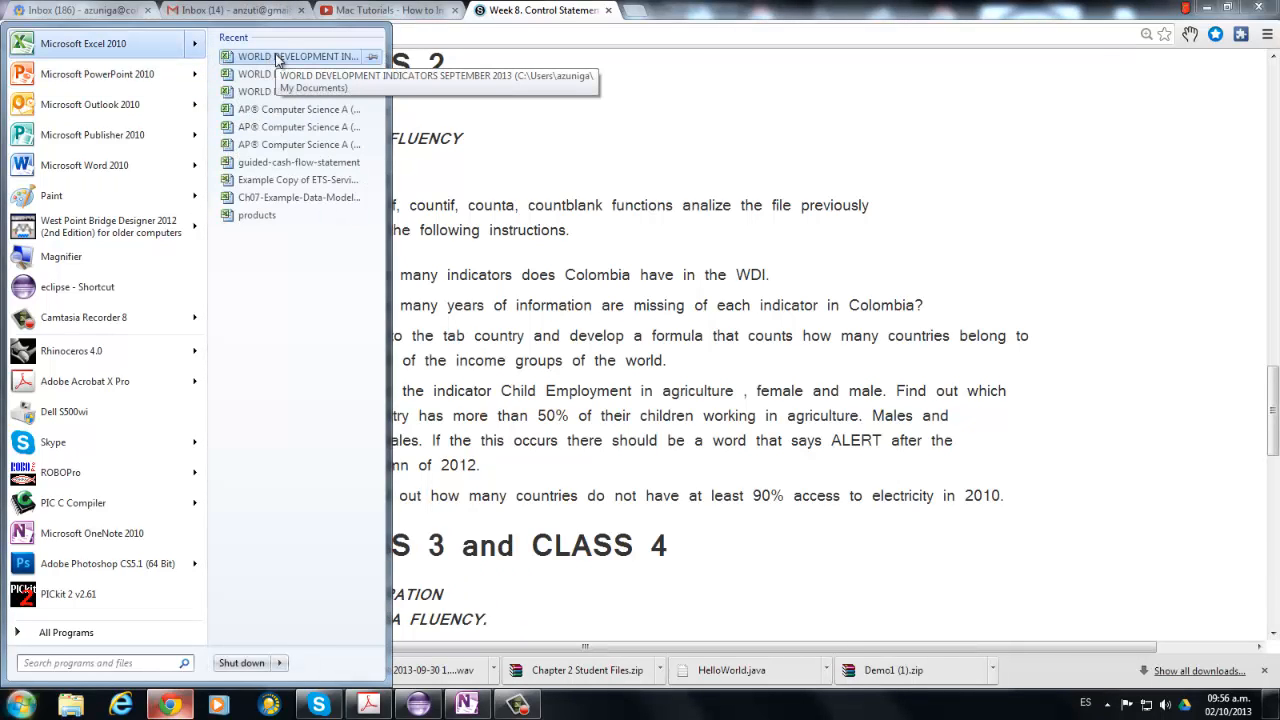
left_click(277, 58)
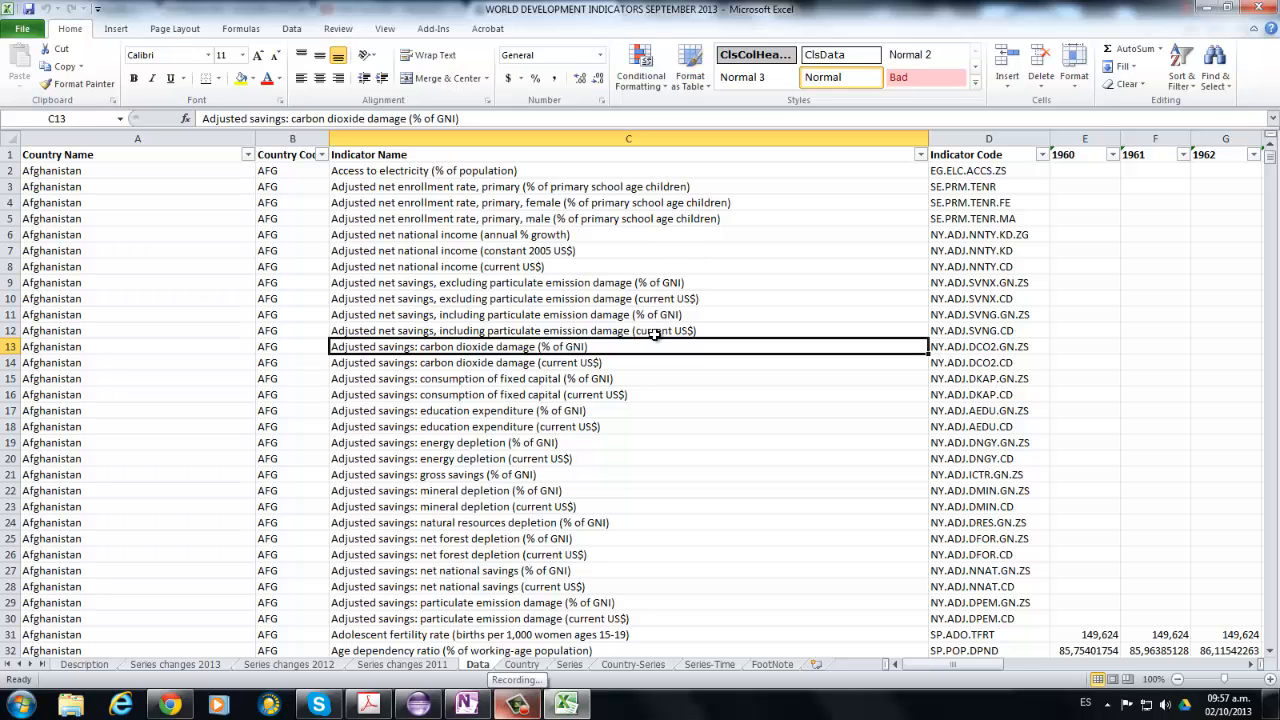
Recheck the assignment's first question in the browser, and filter the workbook's Country Name column to show only Colombia.
key("alt+Tab")
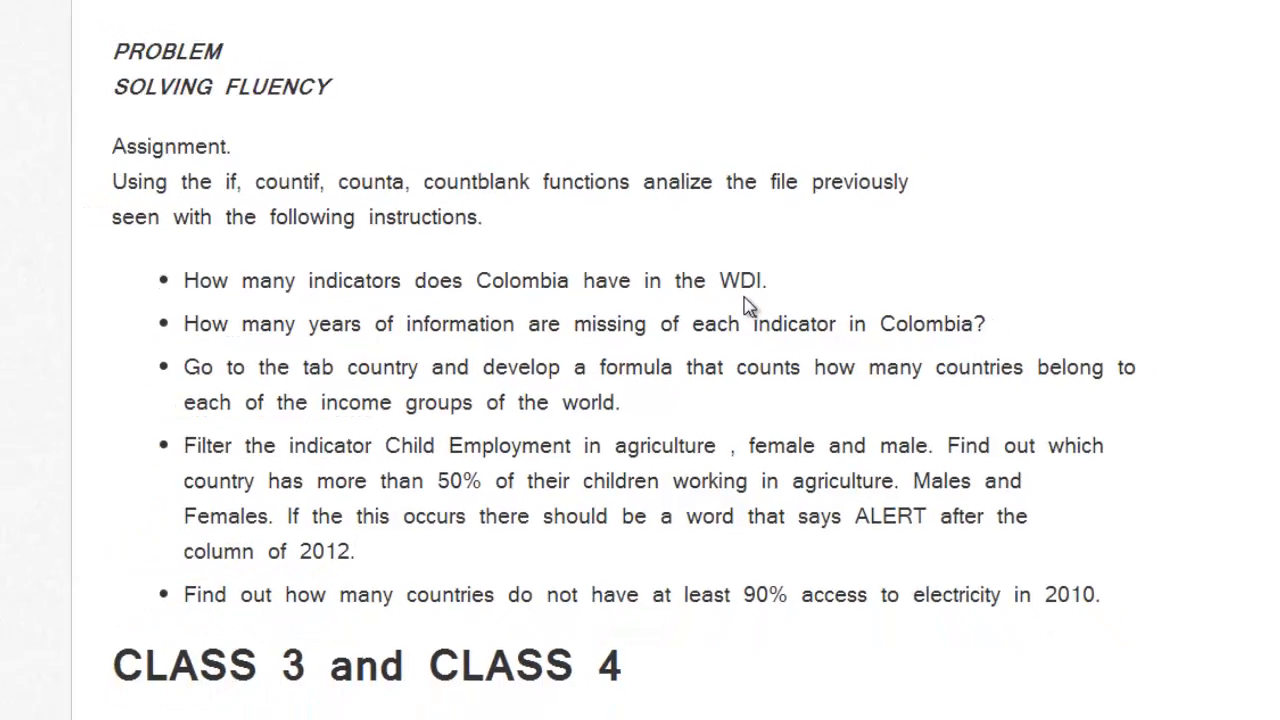
key("alt+Tab")
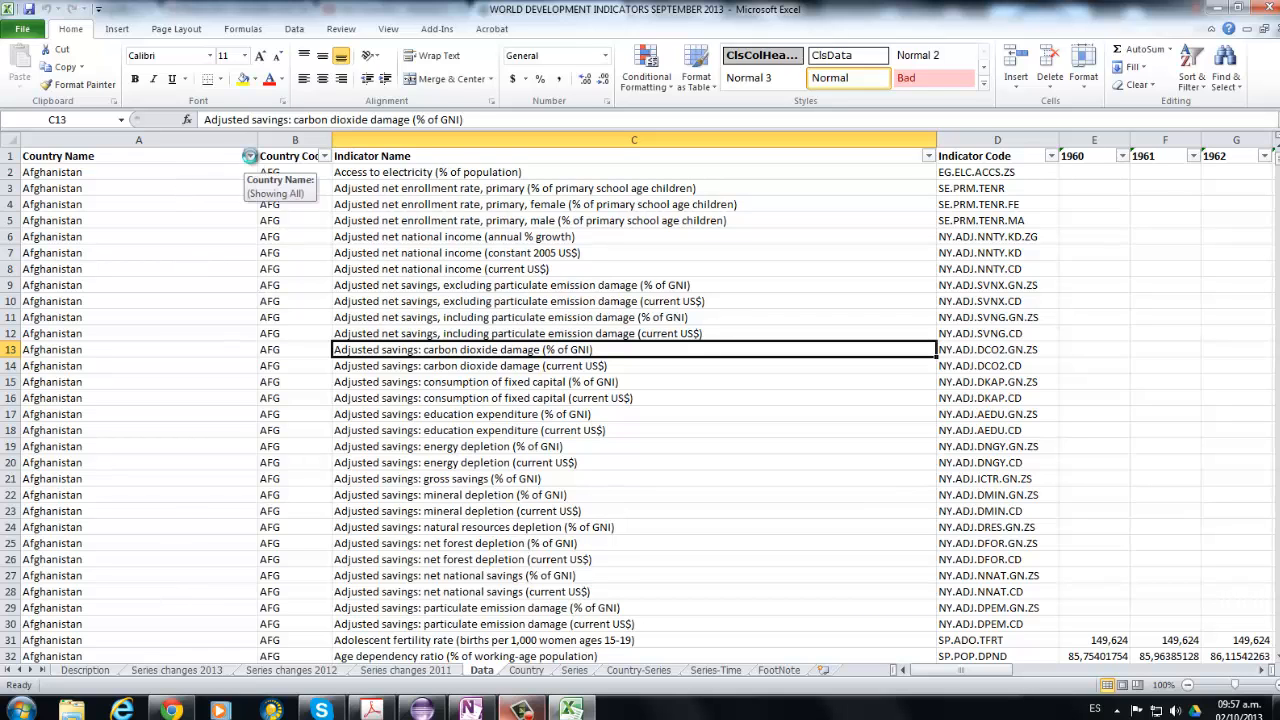
left_click(250, 157)
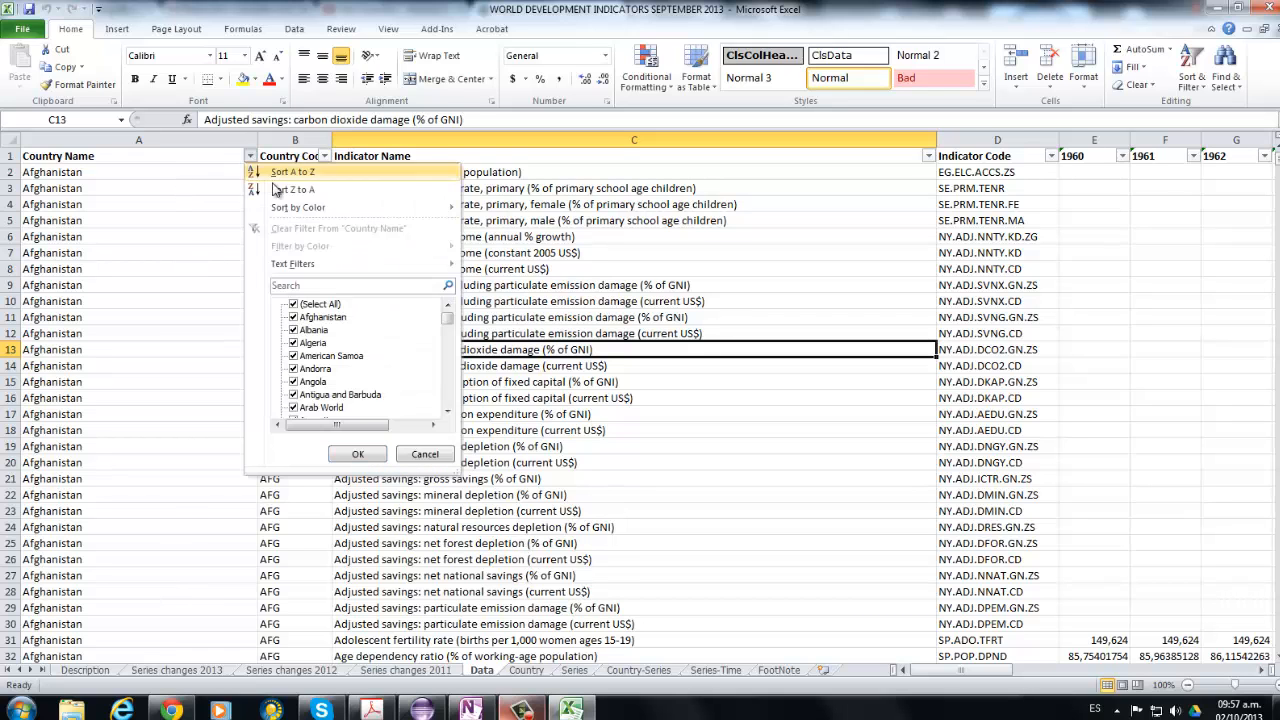
left_click(296, 305)
scroll(328, 389, "down", 7)
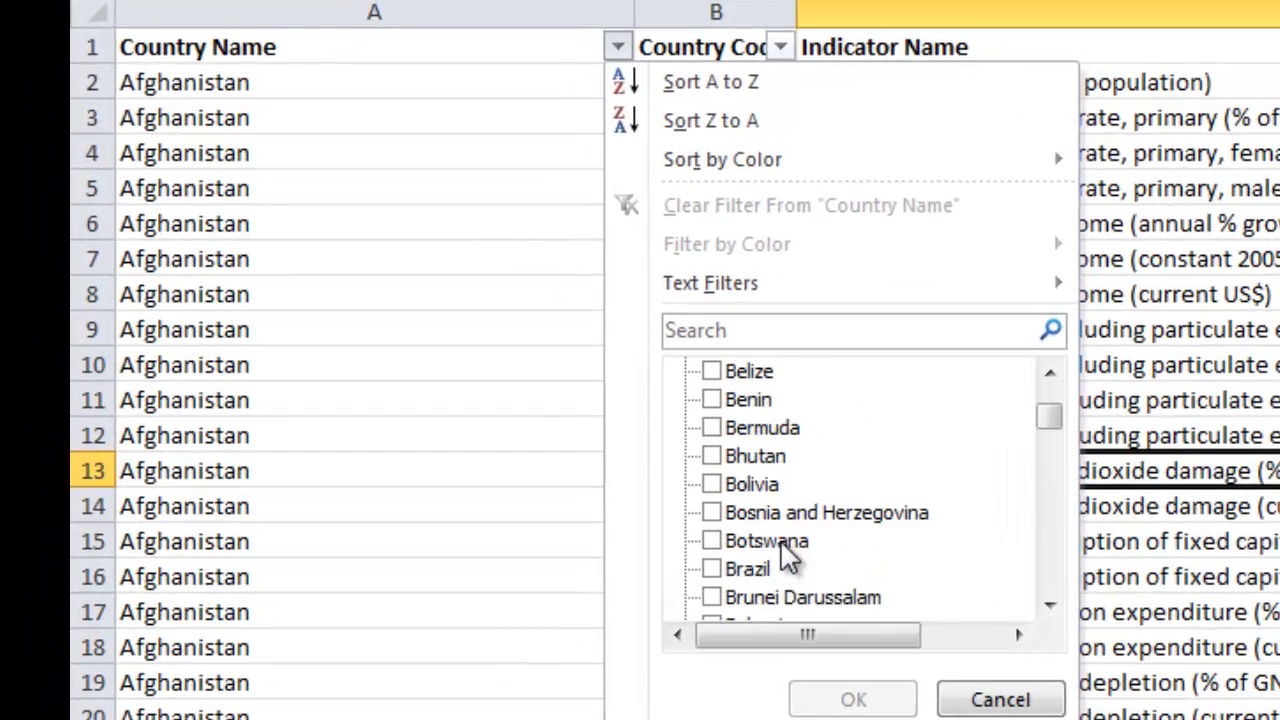
scroll(790, 560, "down", 6)
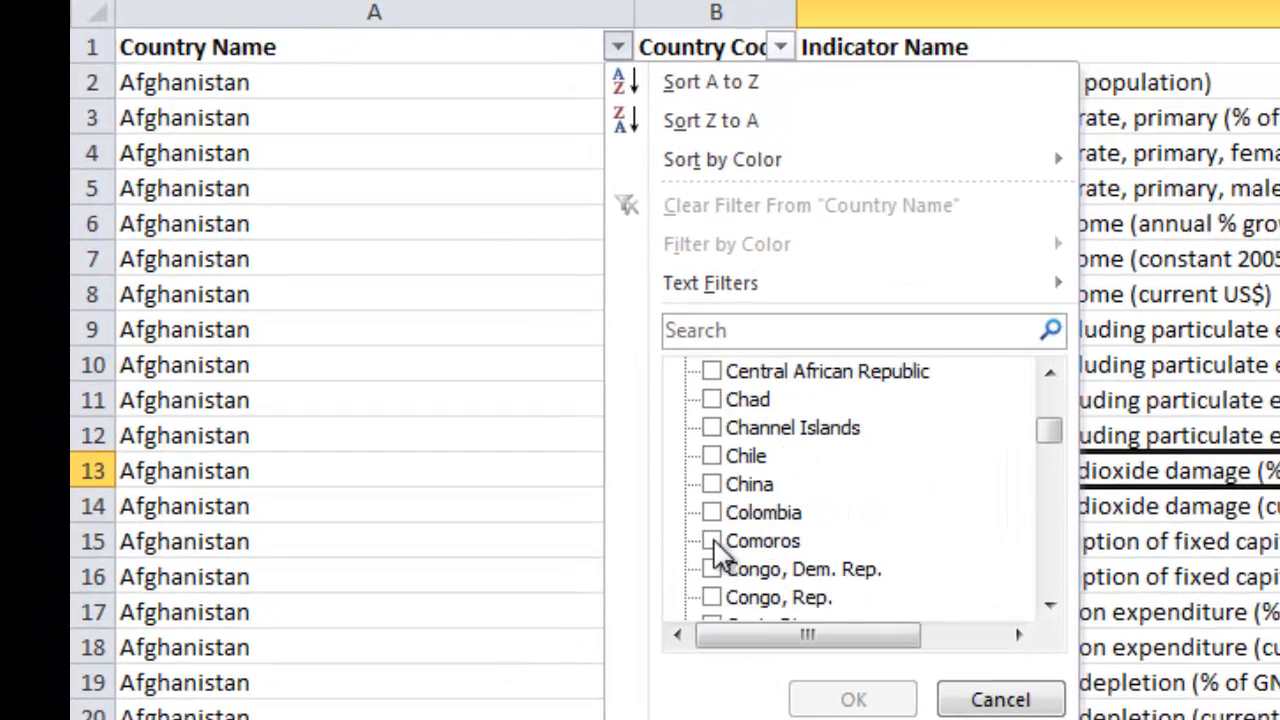
left_click(711, 512)
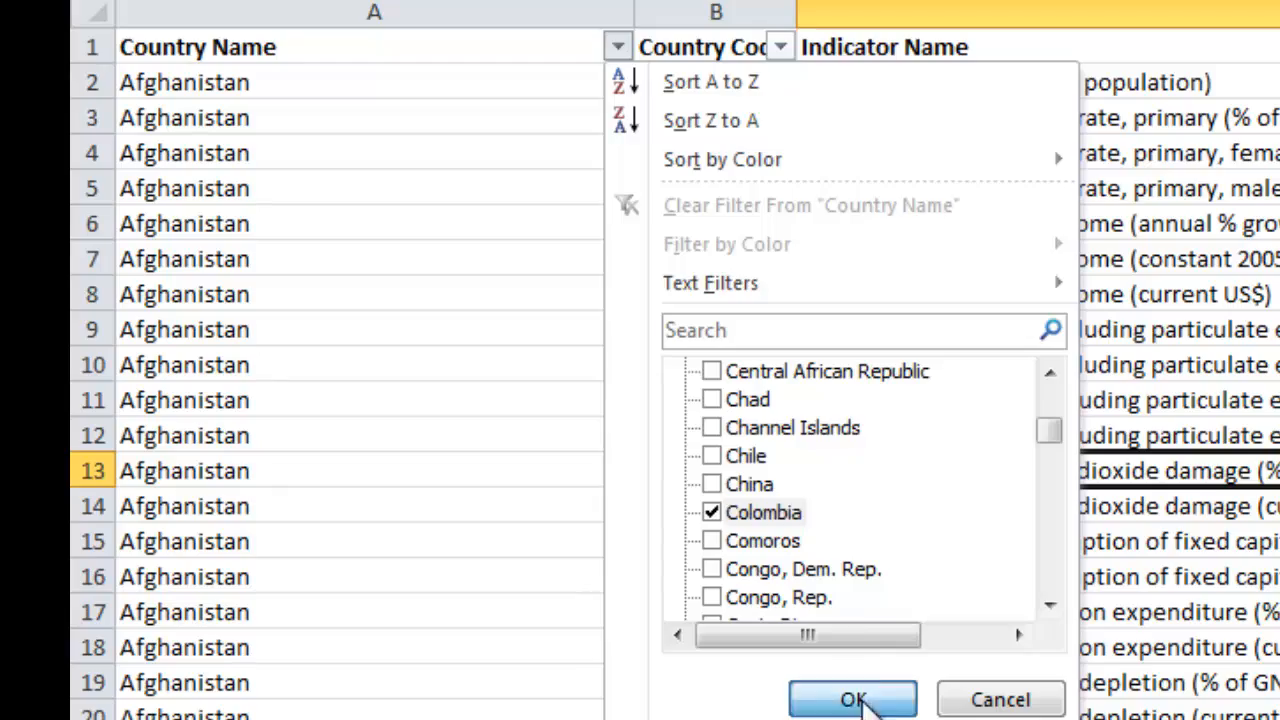
left_click(855, 700)
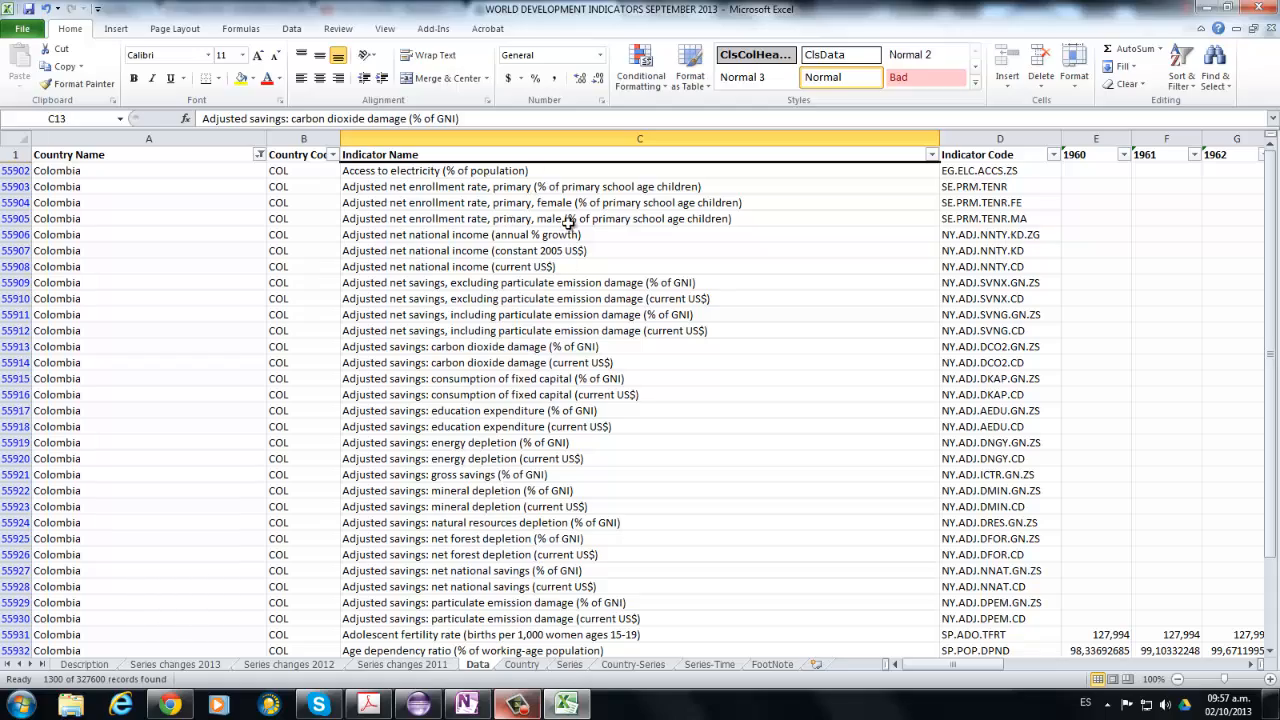
Look through Colombia's filtered indicators down to the last row of the data.
scroll(549, 471, "down", 20)
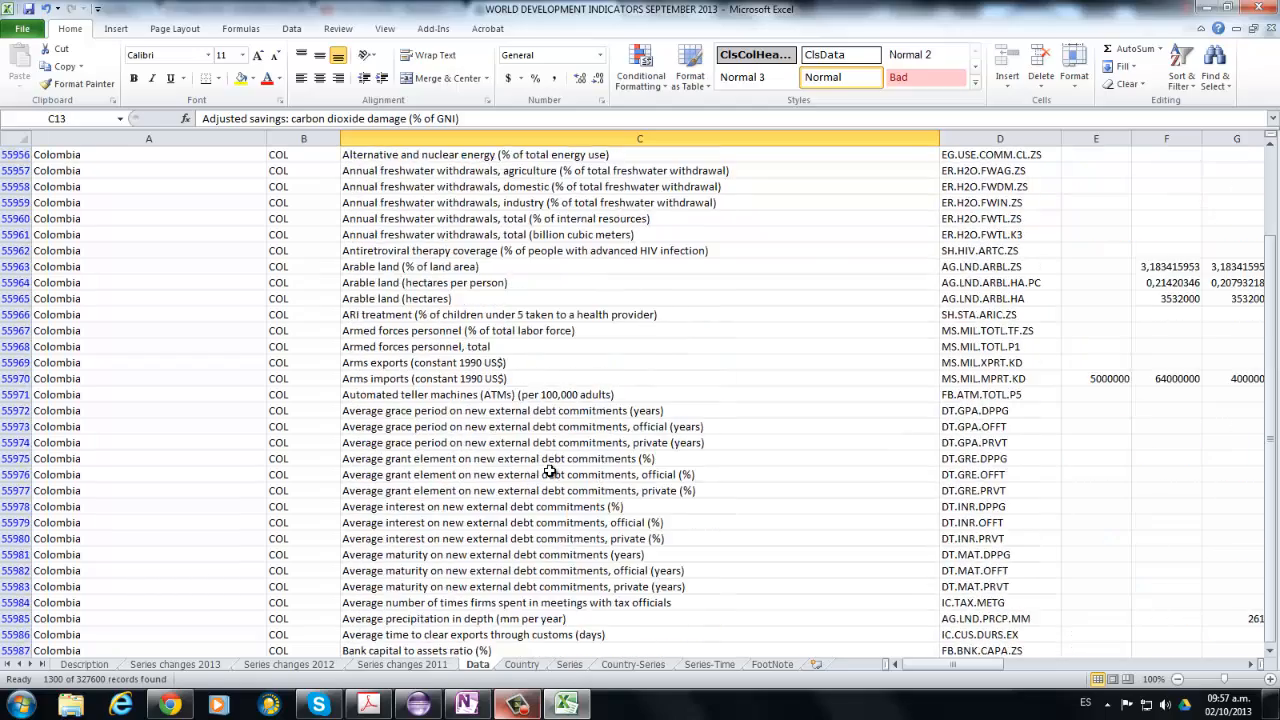
scroll(549, 471, "down", 4)
left_click_drag(1268, 318, 1268, 428)
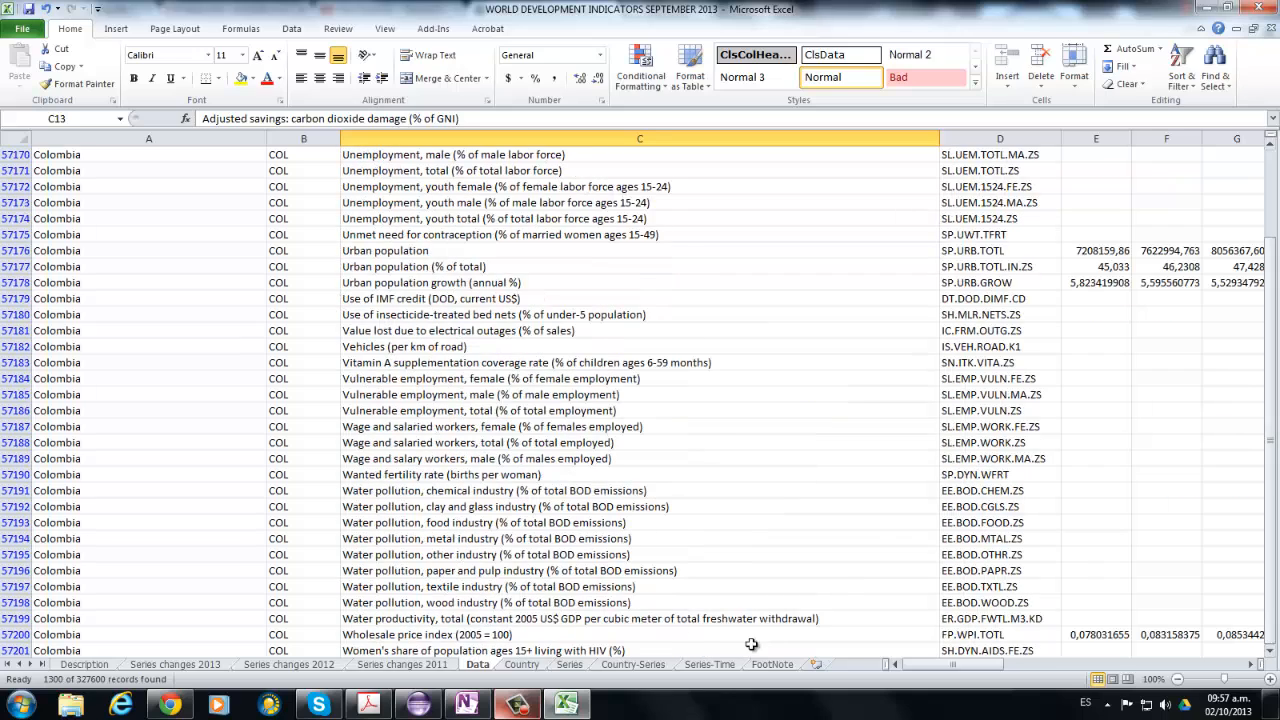
left_click(1270, 651)
left_click(1270, 651)
left_click(1271, 651)
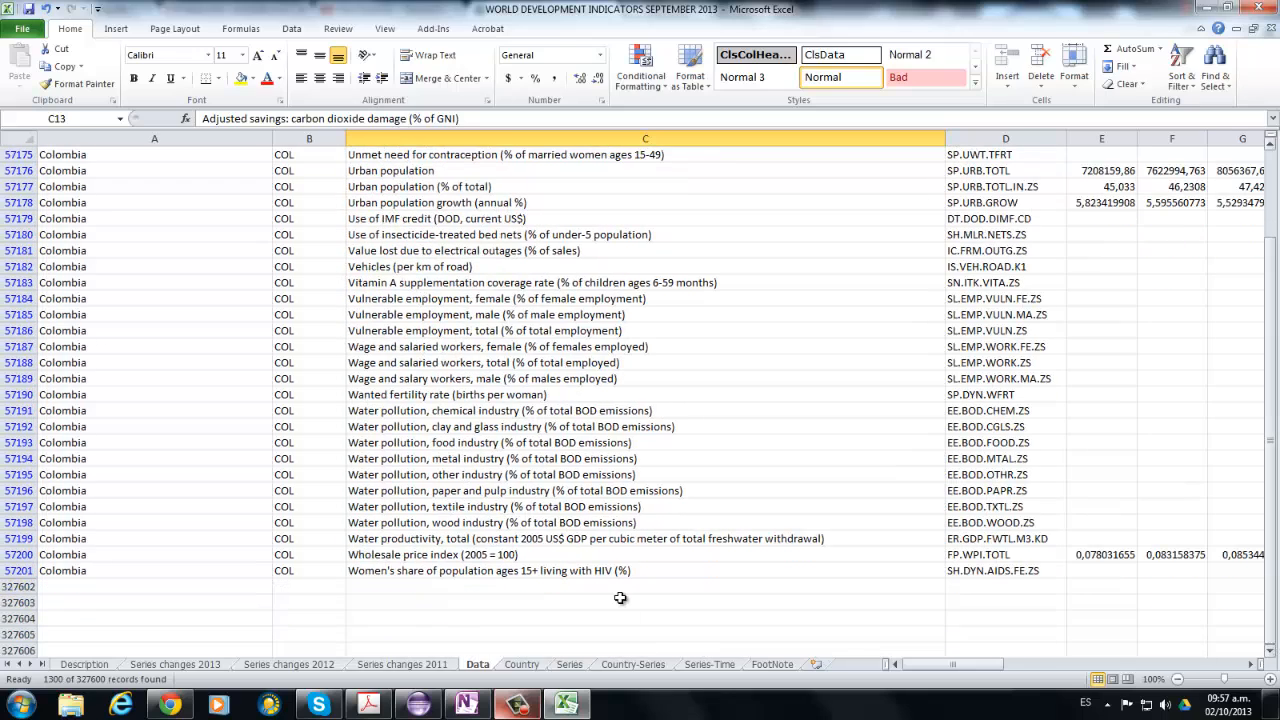
left_click(617, 587)
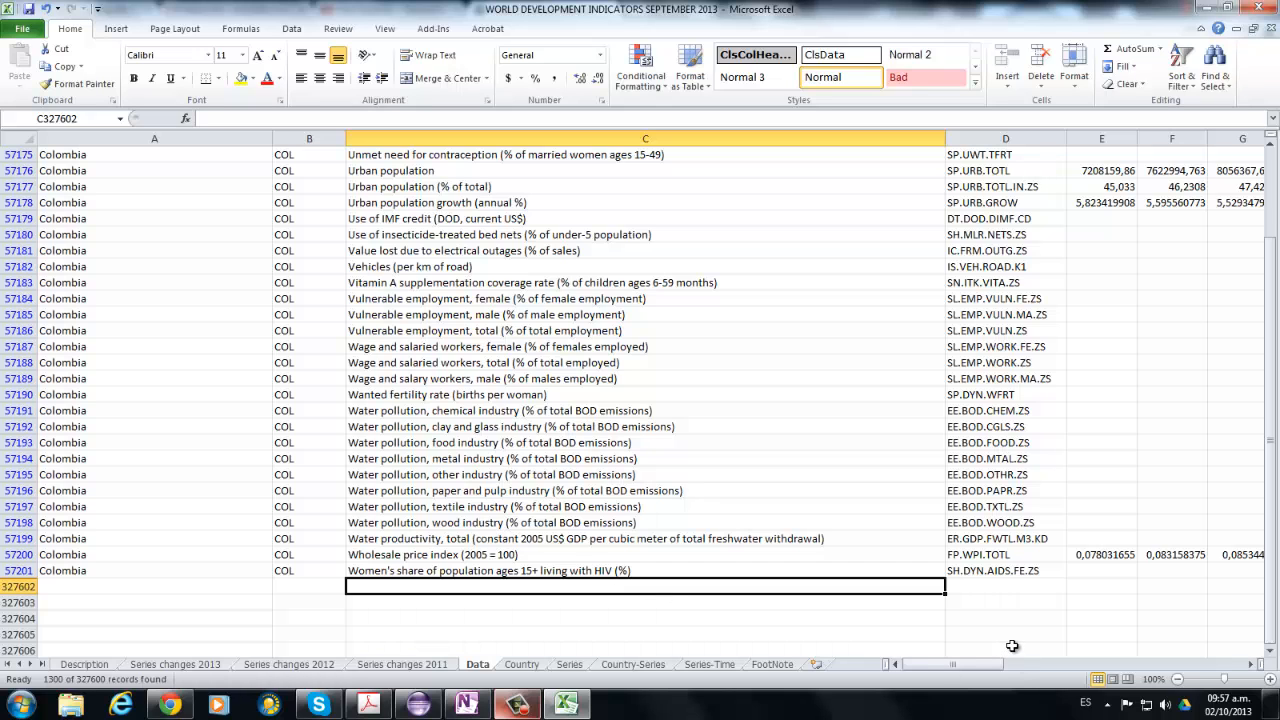
type("=")
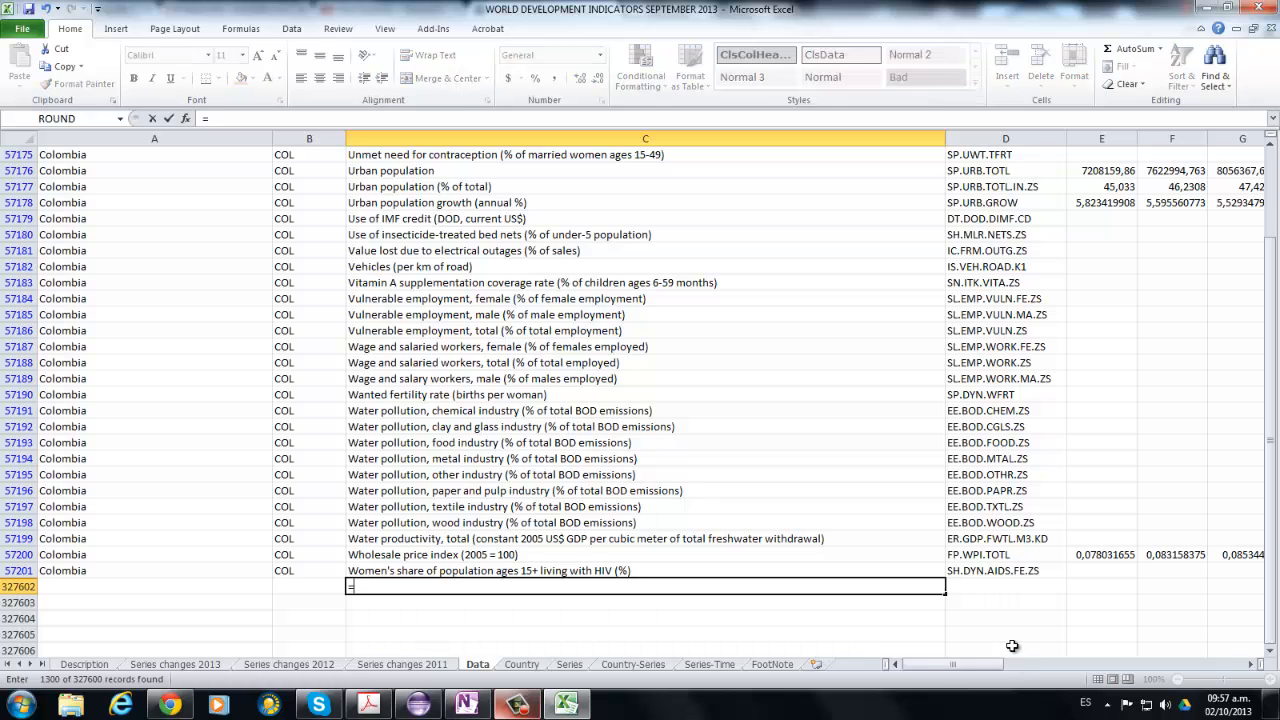
type("COUN")
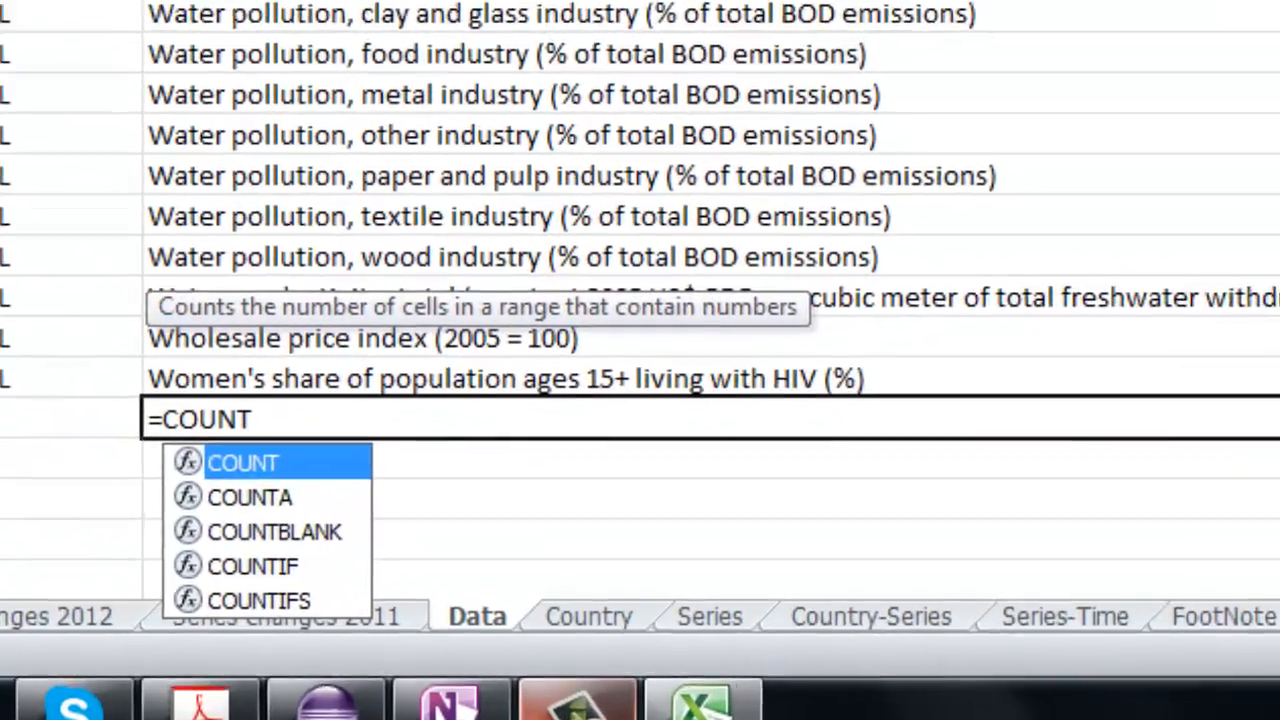
key("Escape")
key("Escape")
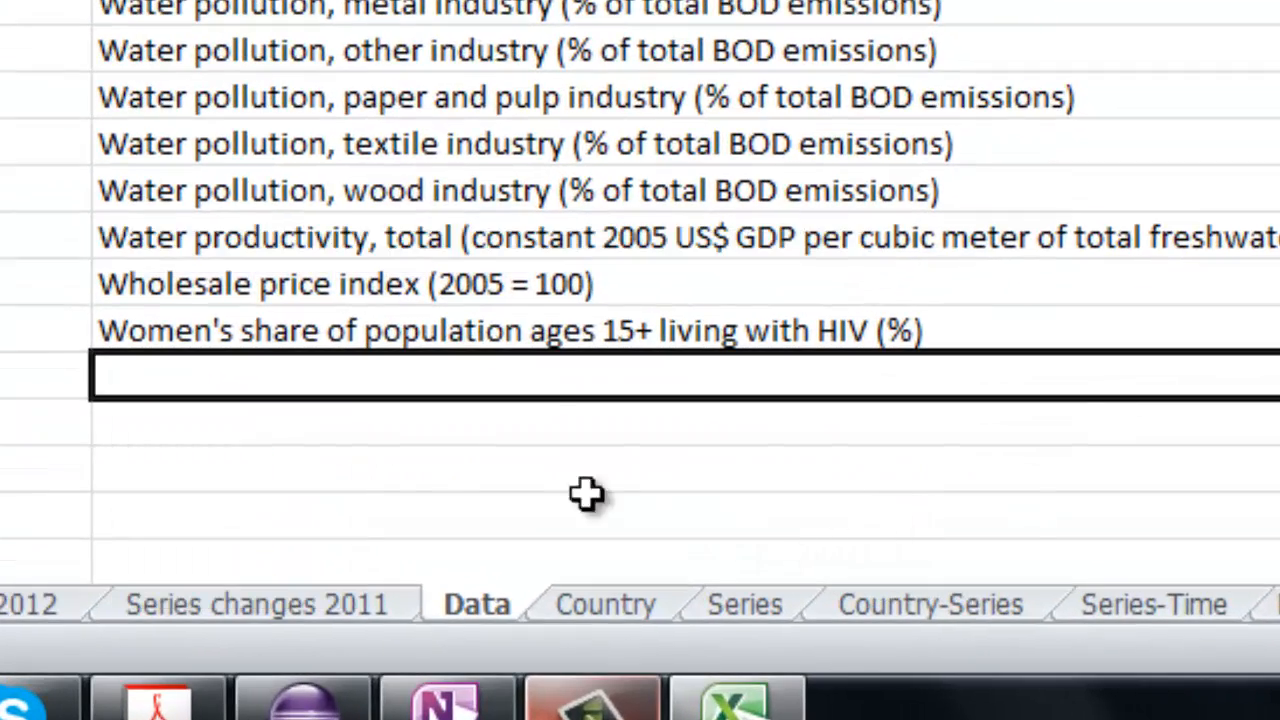
scroll(360, 350, "up", 4)
scroll(400, 342, "down", 3)
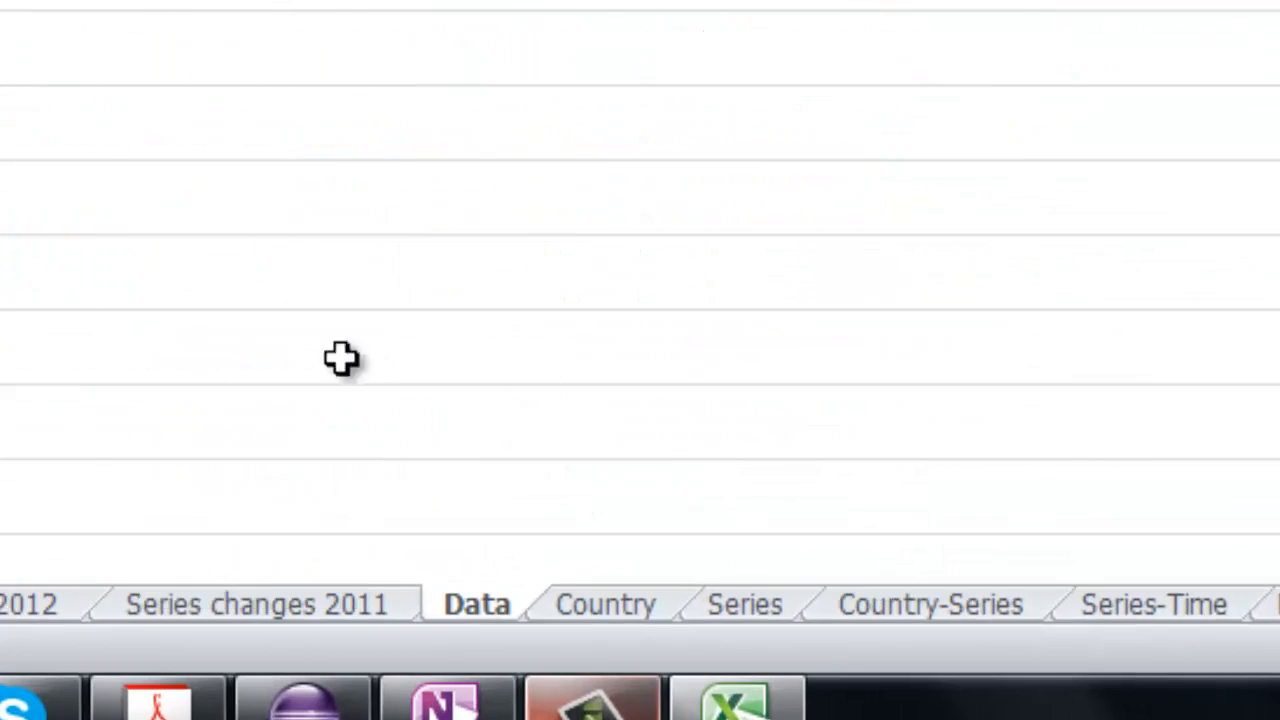
scroll(313, 102, "up", 3)
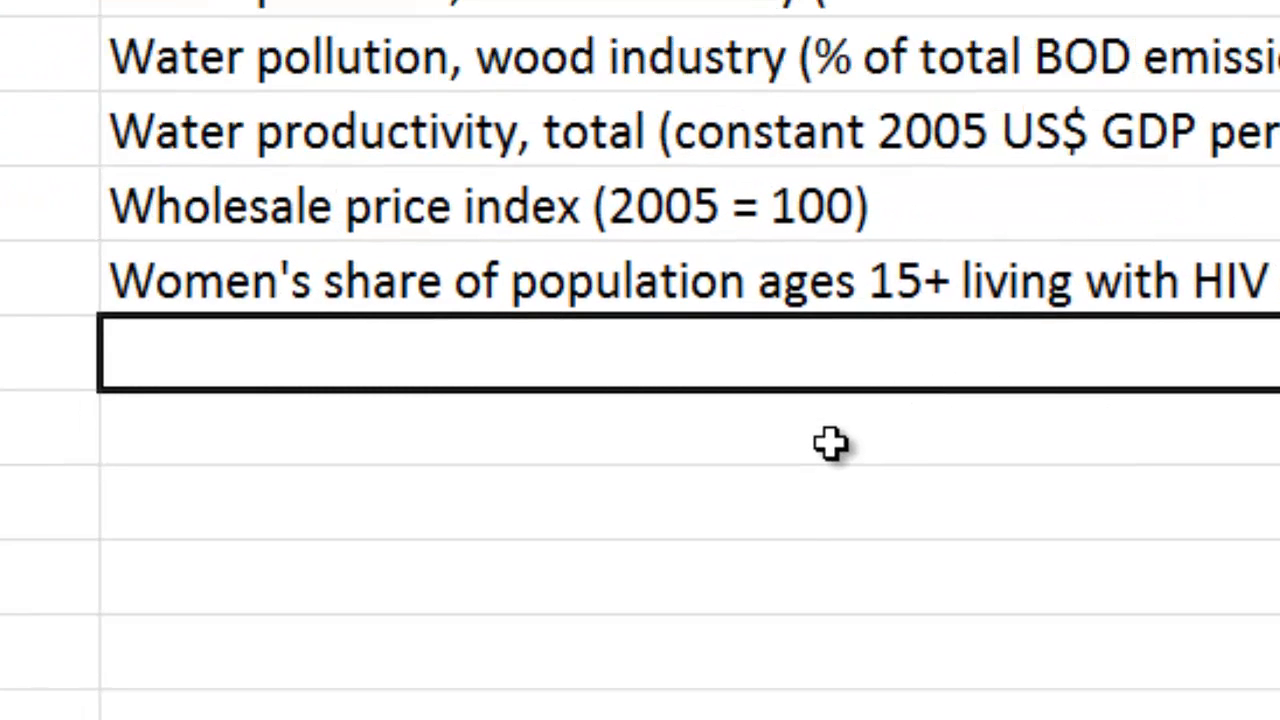
Count Colombia's indicators with the formula =COUNTA(C55902:C57201) in the empty cell below the last indicator name in column C.
type("=COUNT")
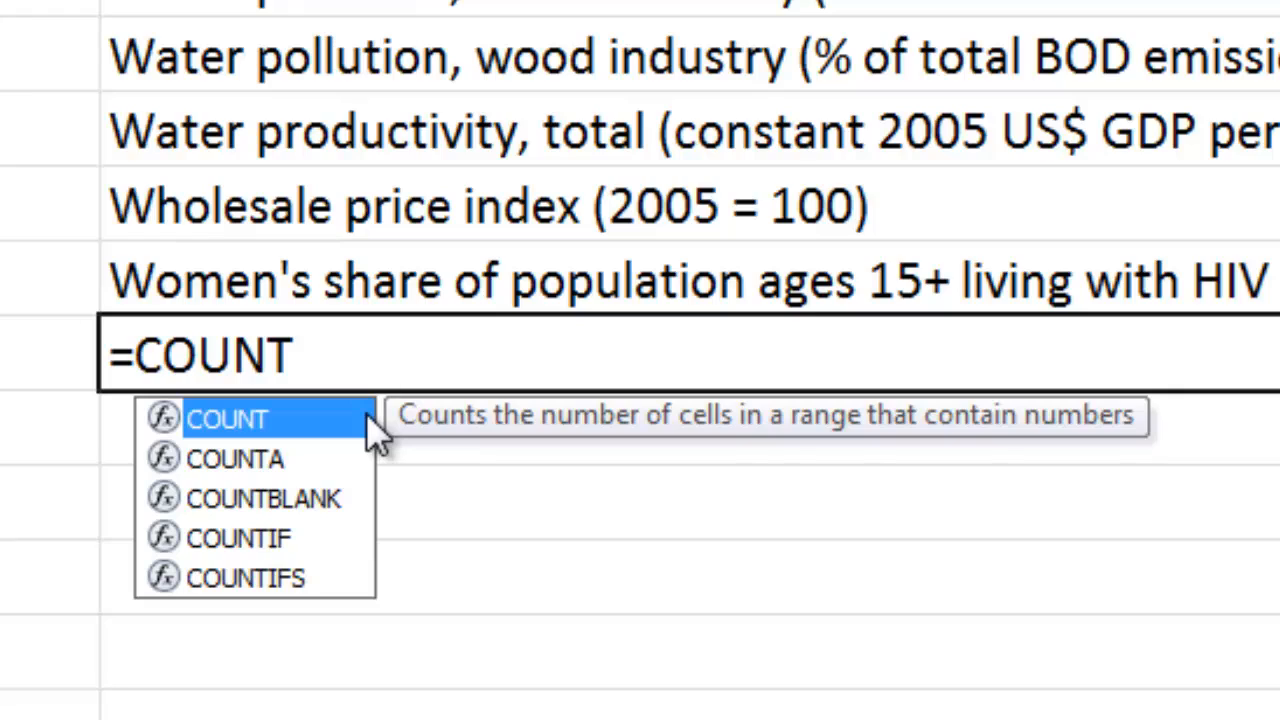
type("A")
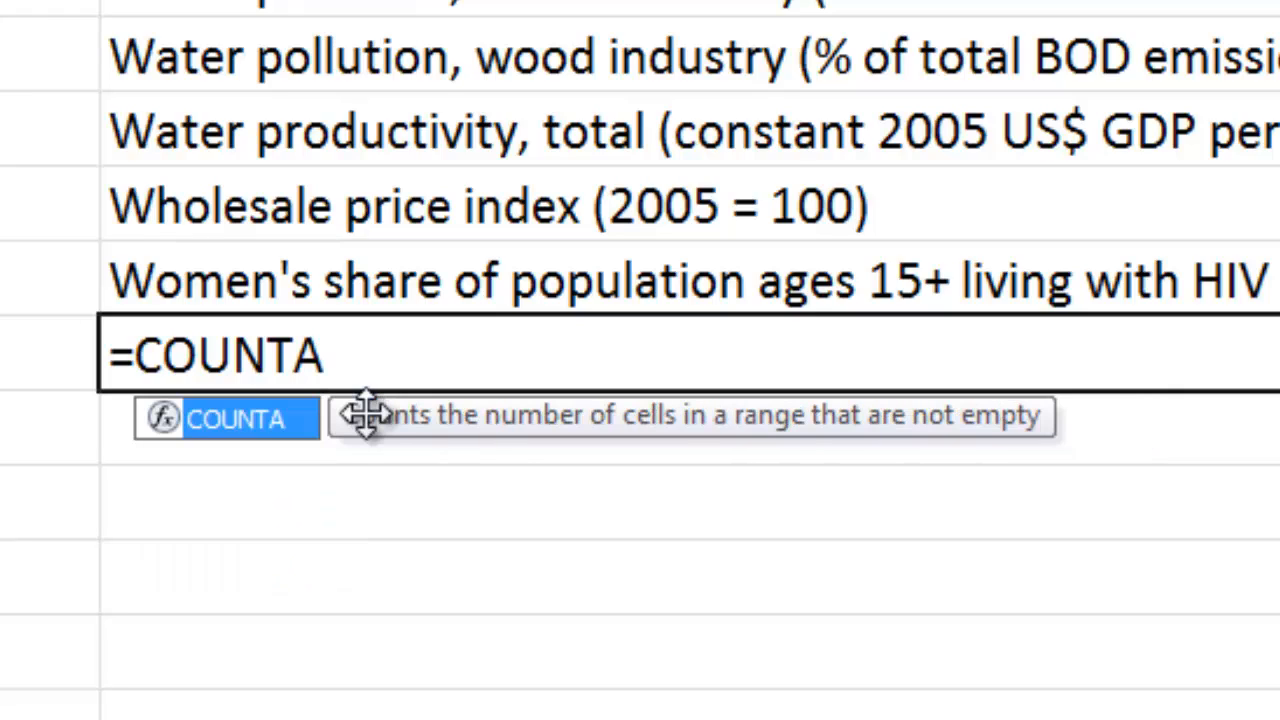
type("(")
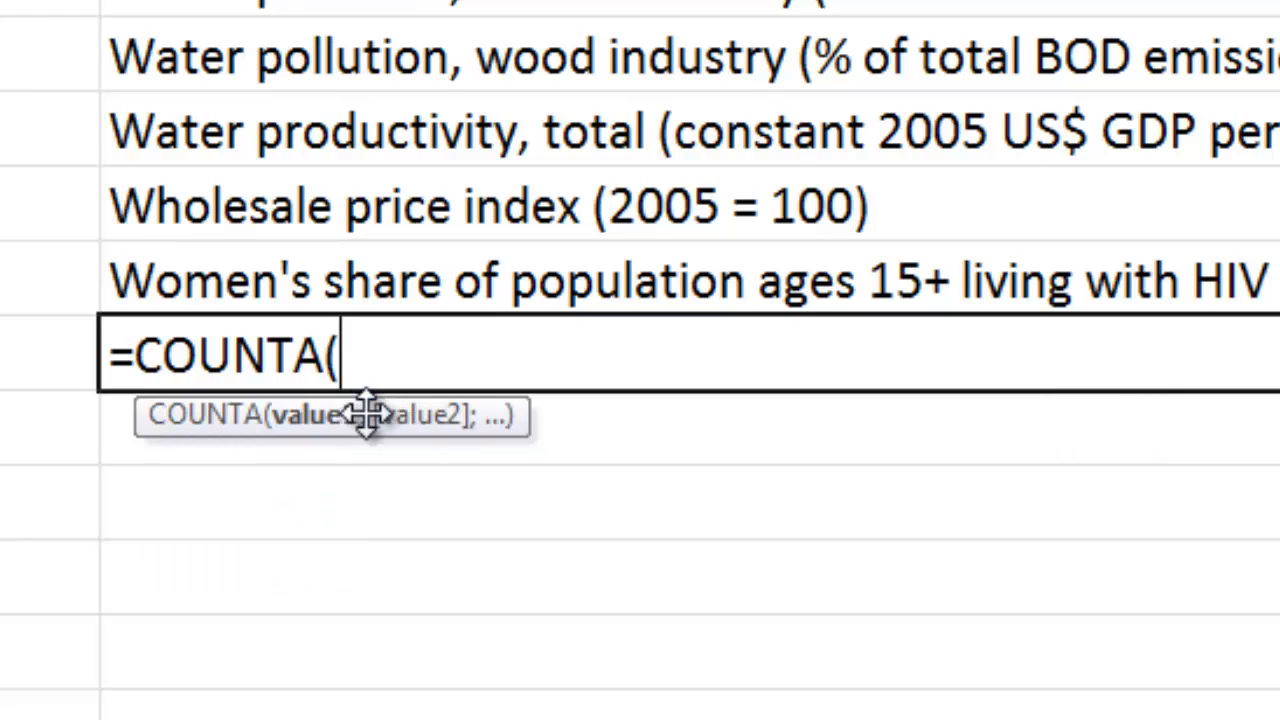
key("BackSpace")
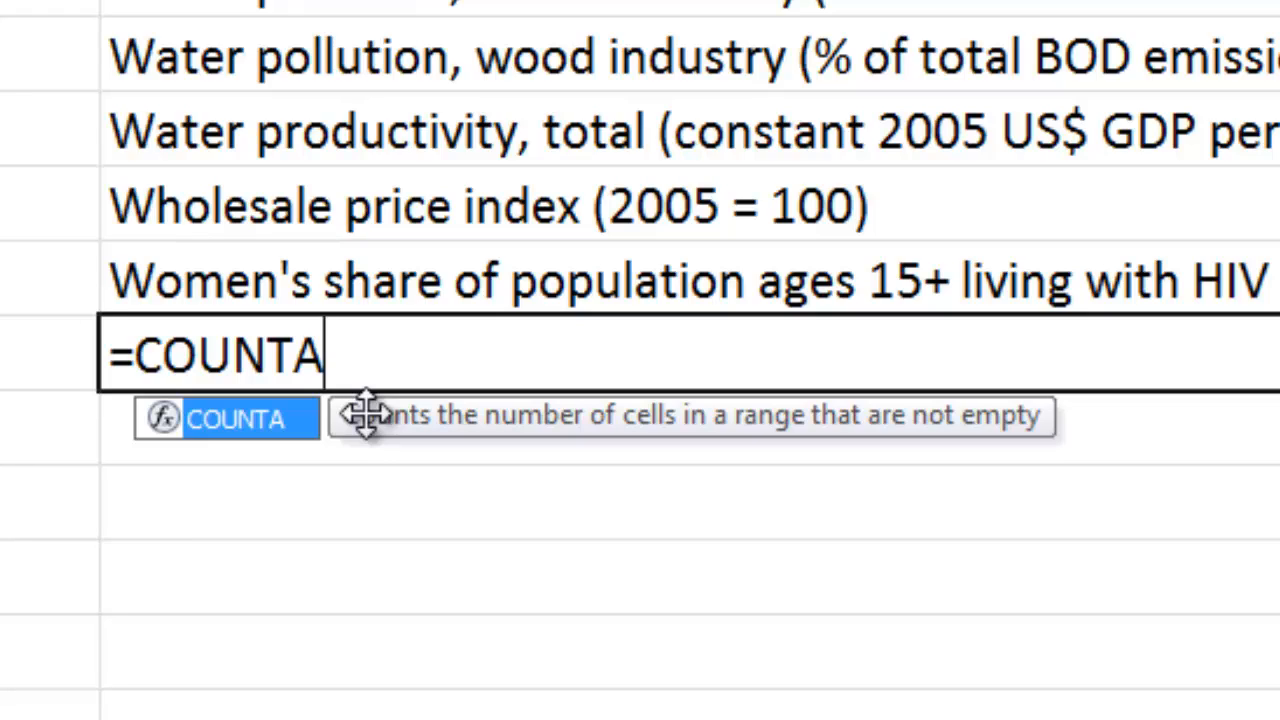
type("(")
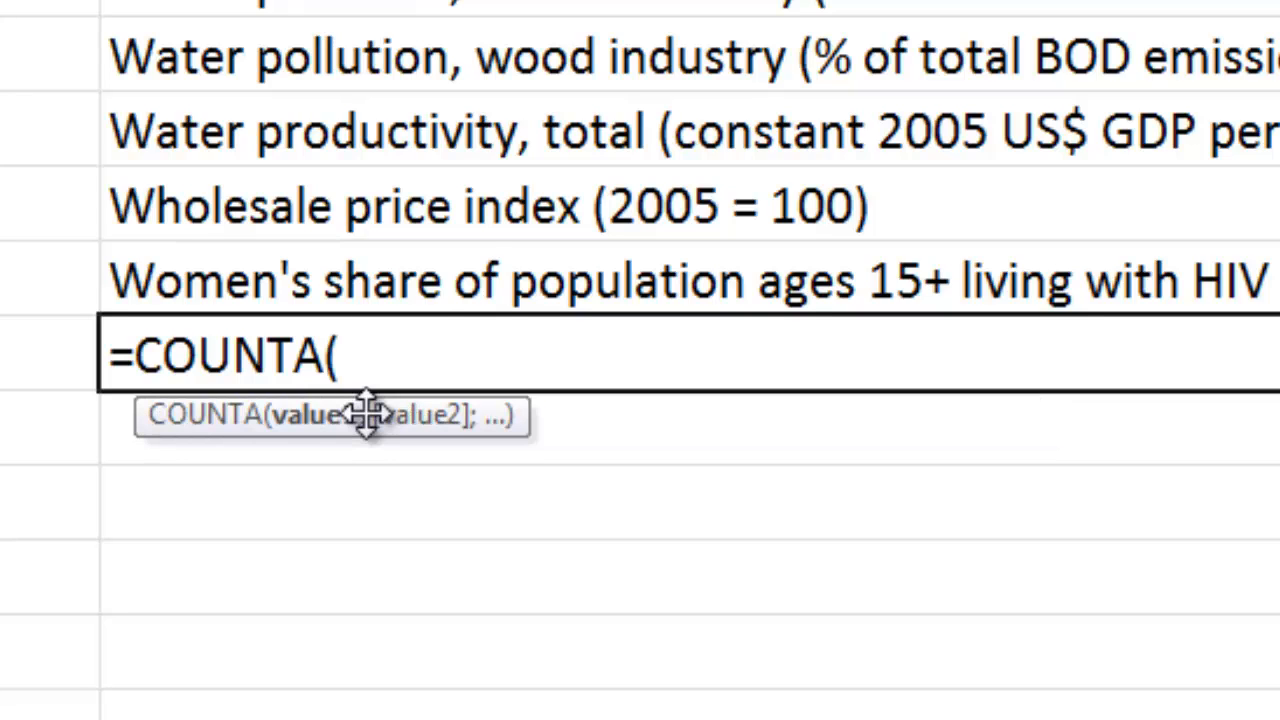
type("C57201")
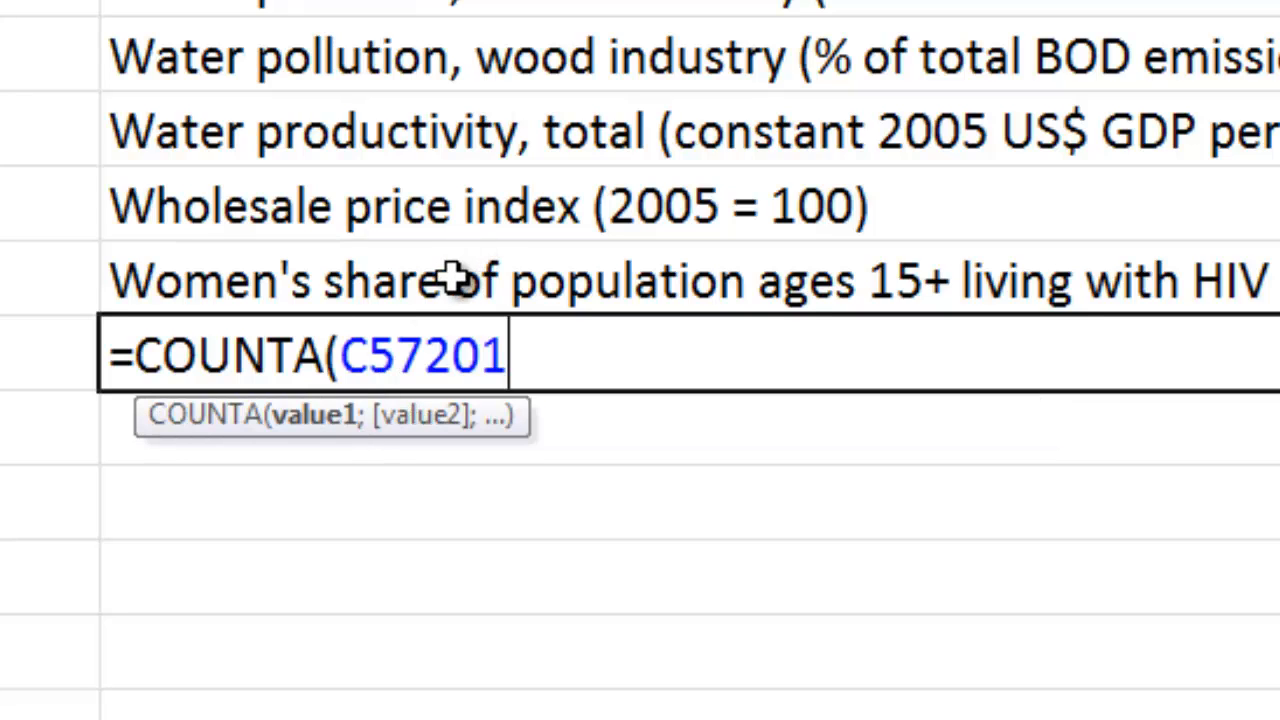
left_click_drag(453, 278, 600, 29)
key("ctrl+c")
scroll(640, 360, "up", 2)
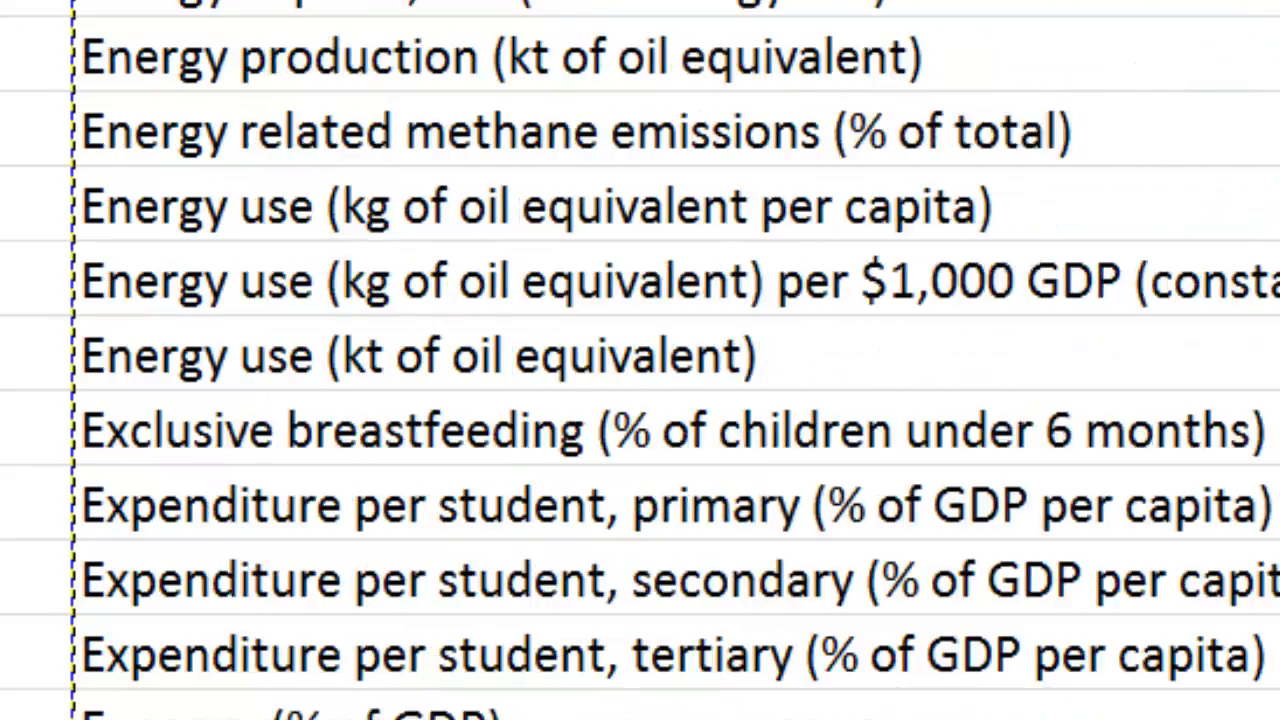
scroll(640, 360, "up", 4)
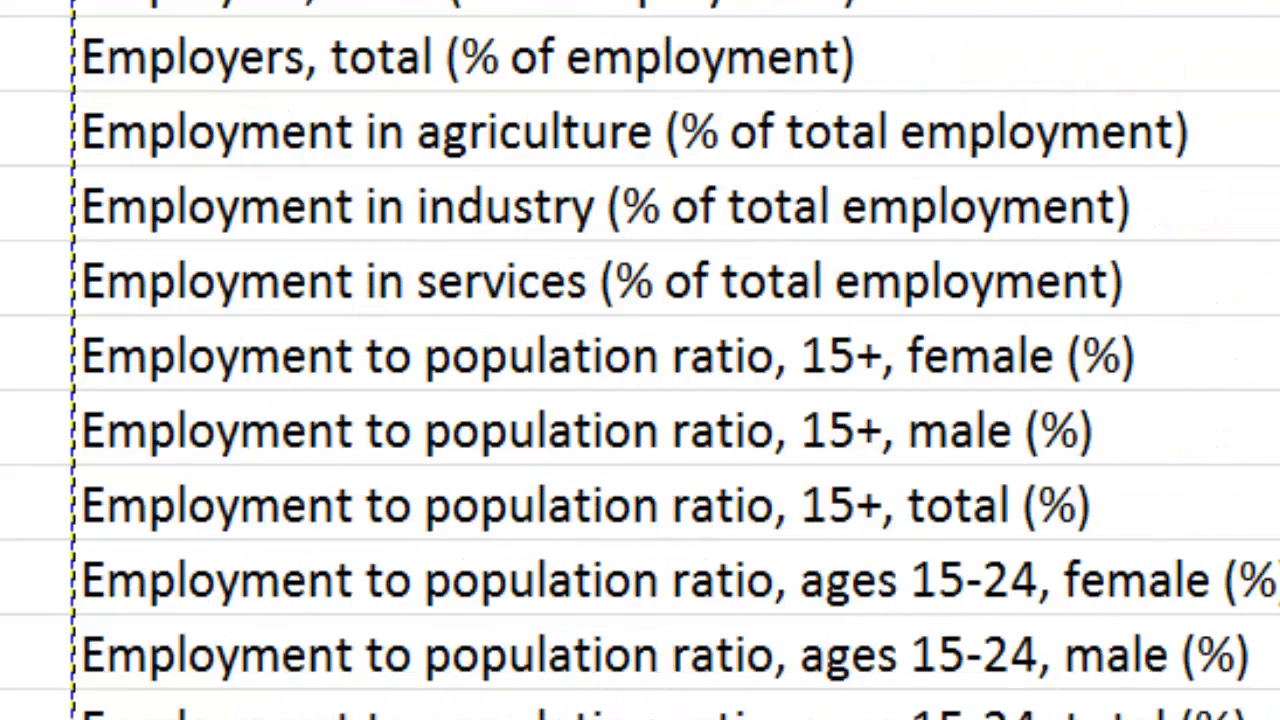
scroll(640, 360, "up", 12)
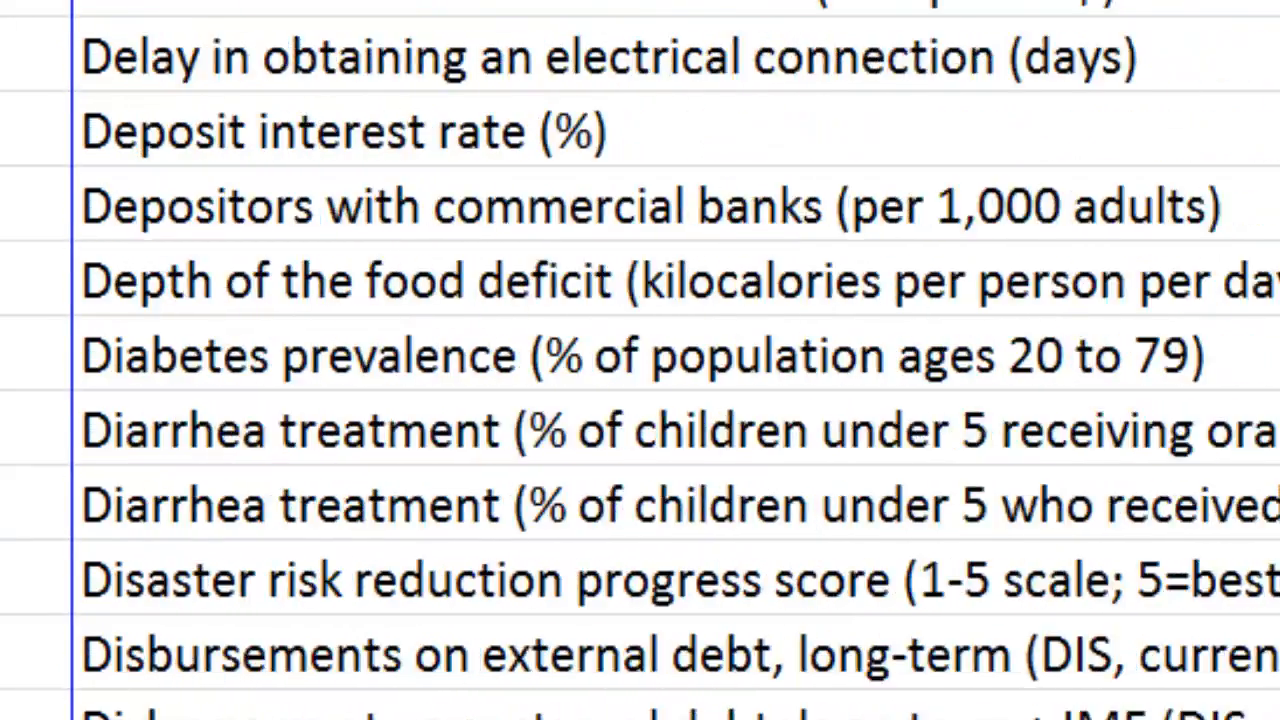
scroll(640, 360, "up", 20)
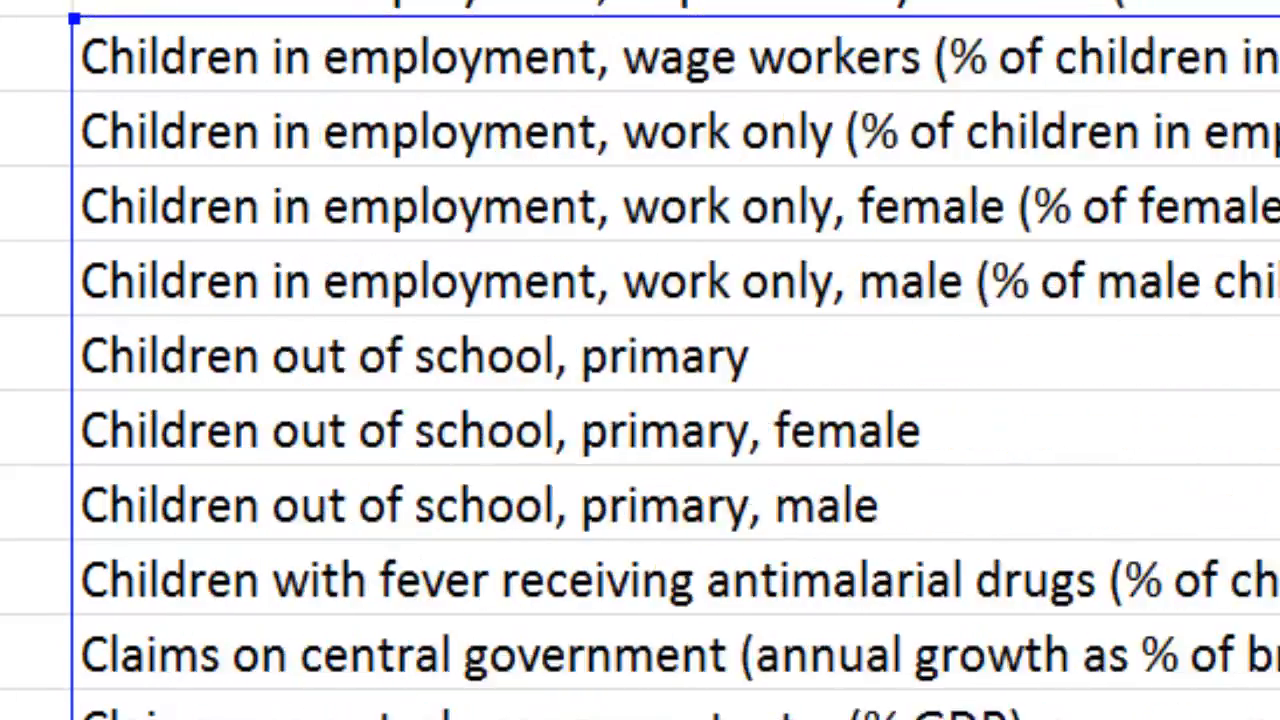
scroll(640, 360, "up", 20)
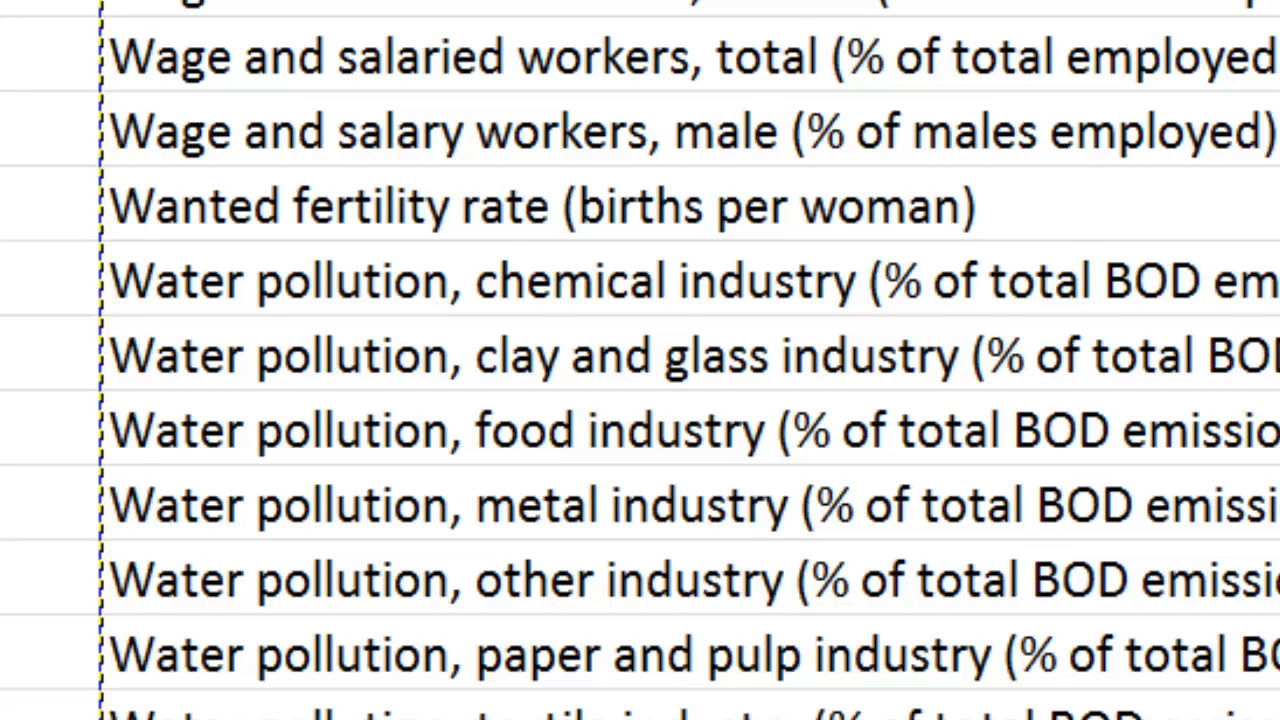
scroll(640, 360, "down", 8)
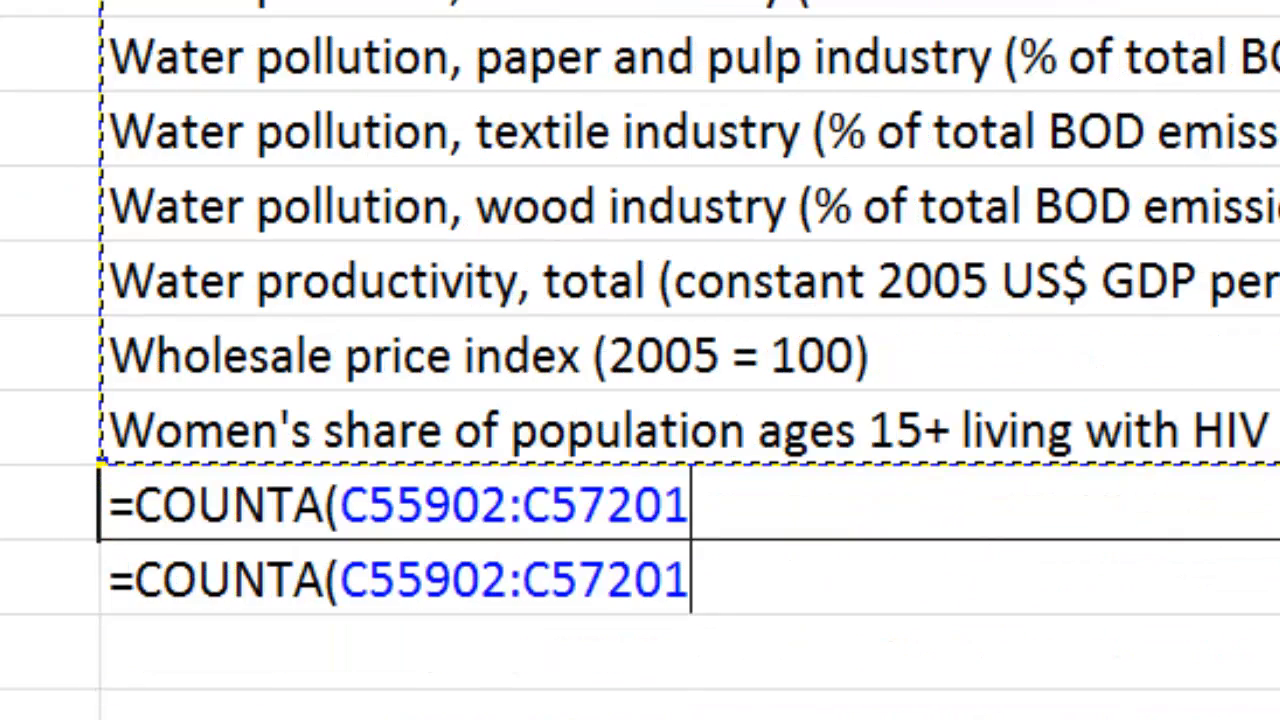
type(")")
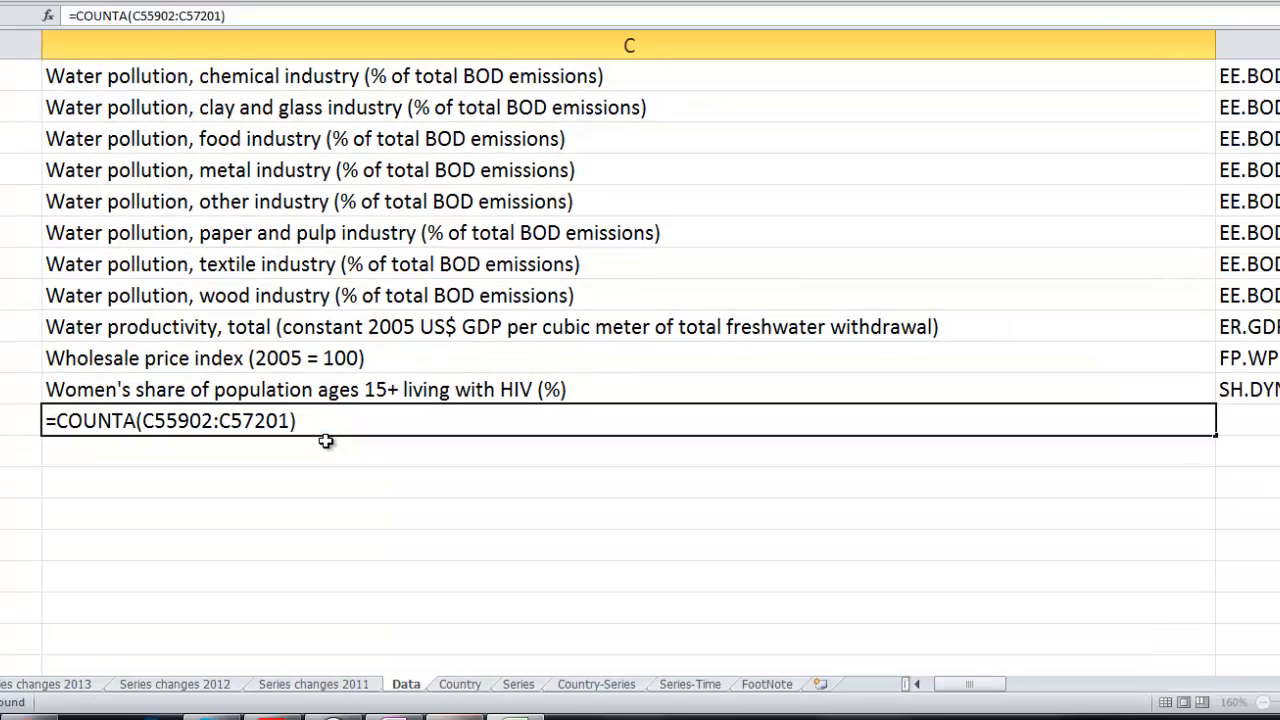
key("Return")
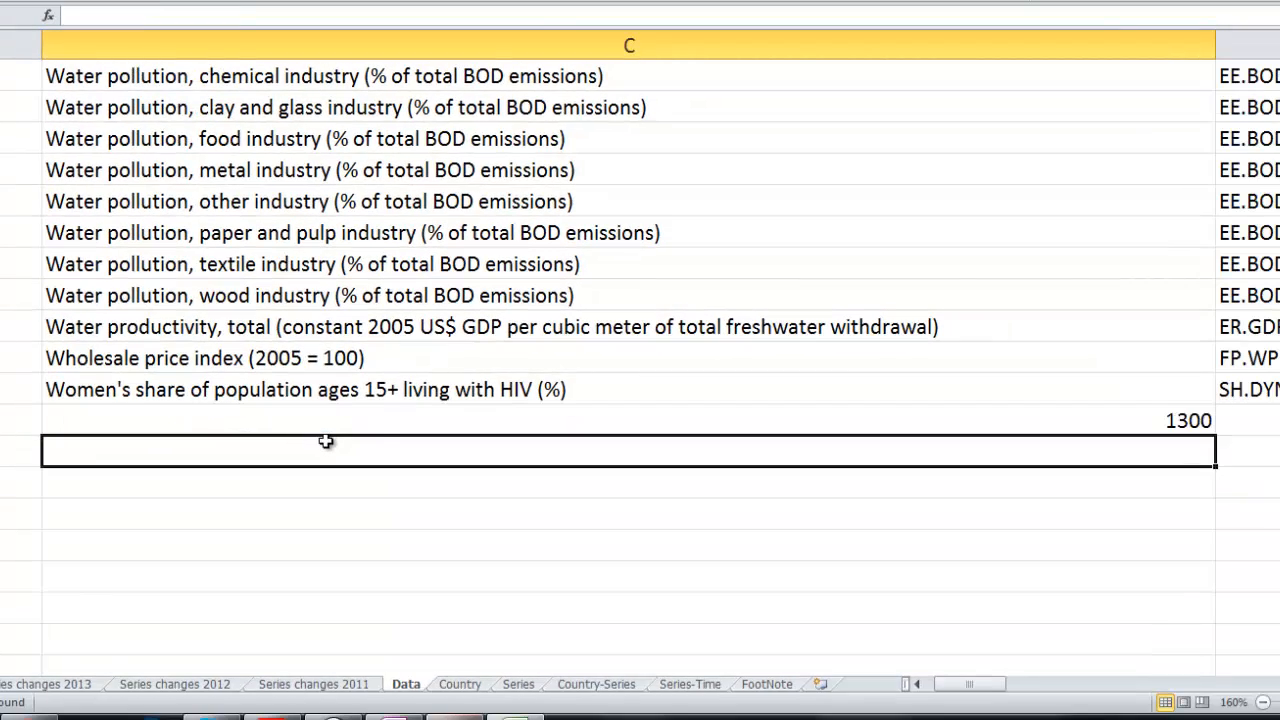
Check the assignment's questions in the browser, and format the COUNTA result cell with a yellow fill and red 22-point text.
left_click(1107, 419)
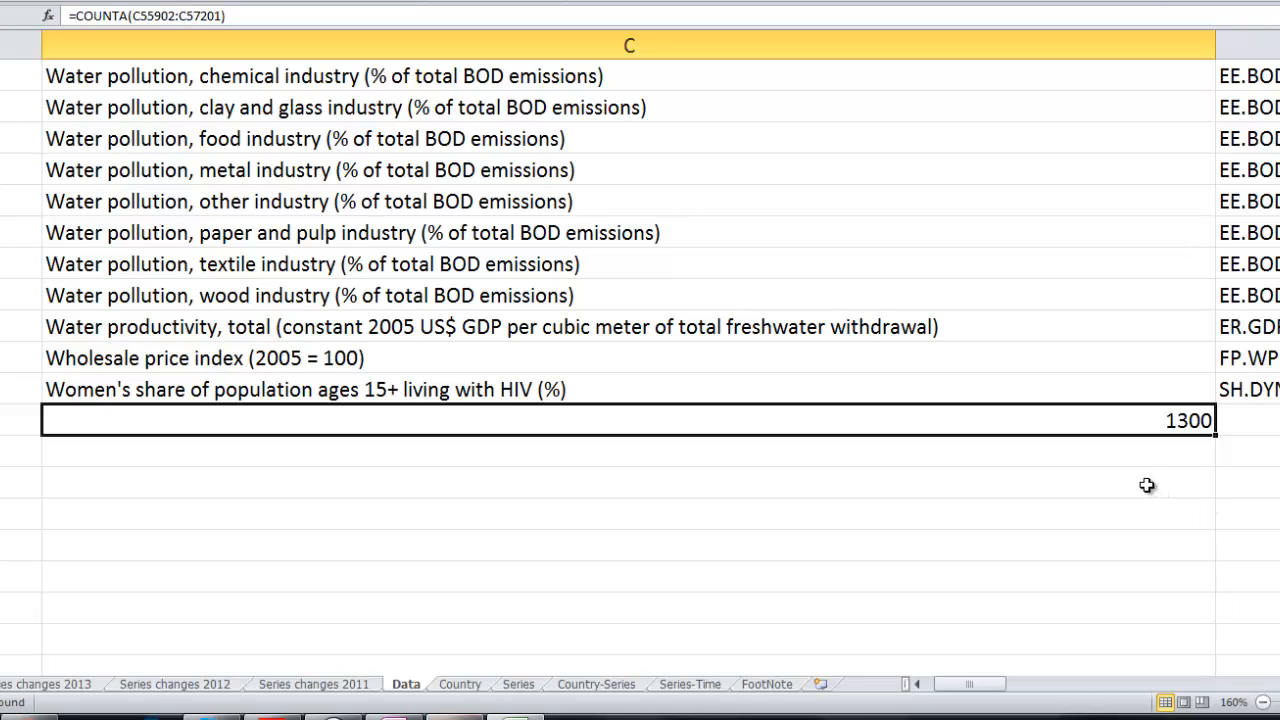
key("alt+Tab")
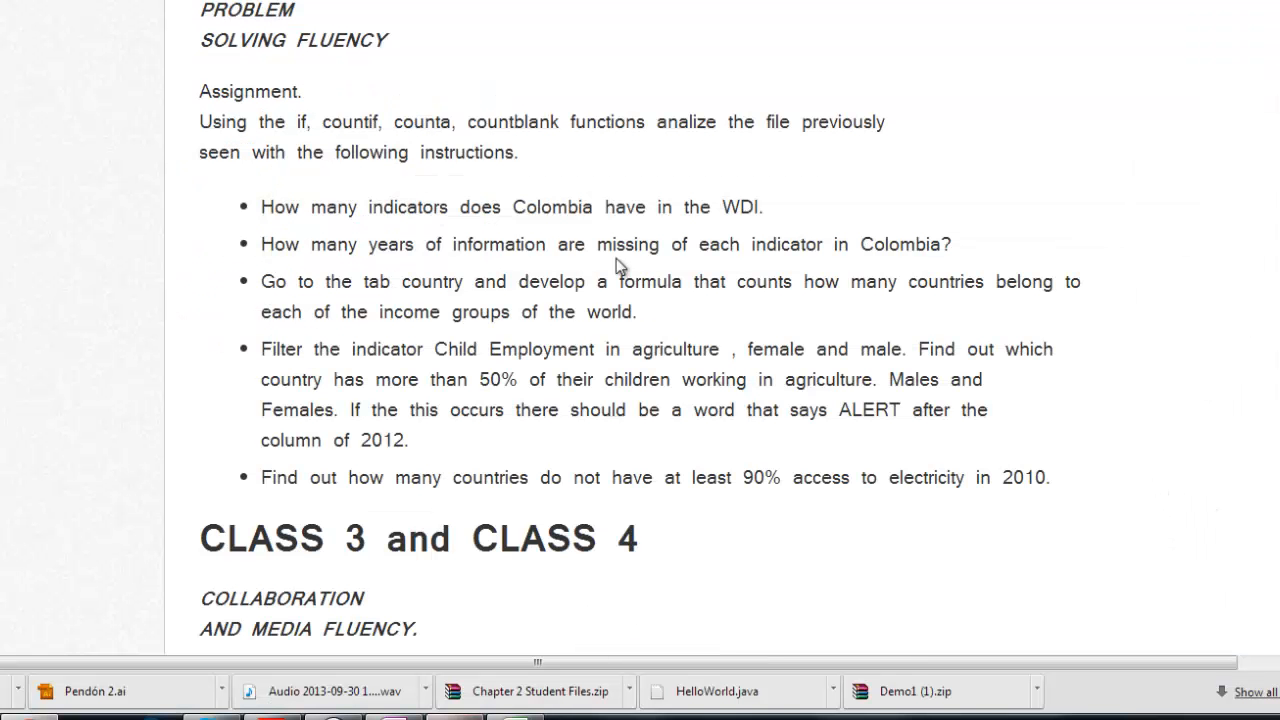
key("alt+Tab")
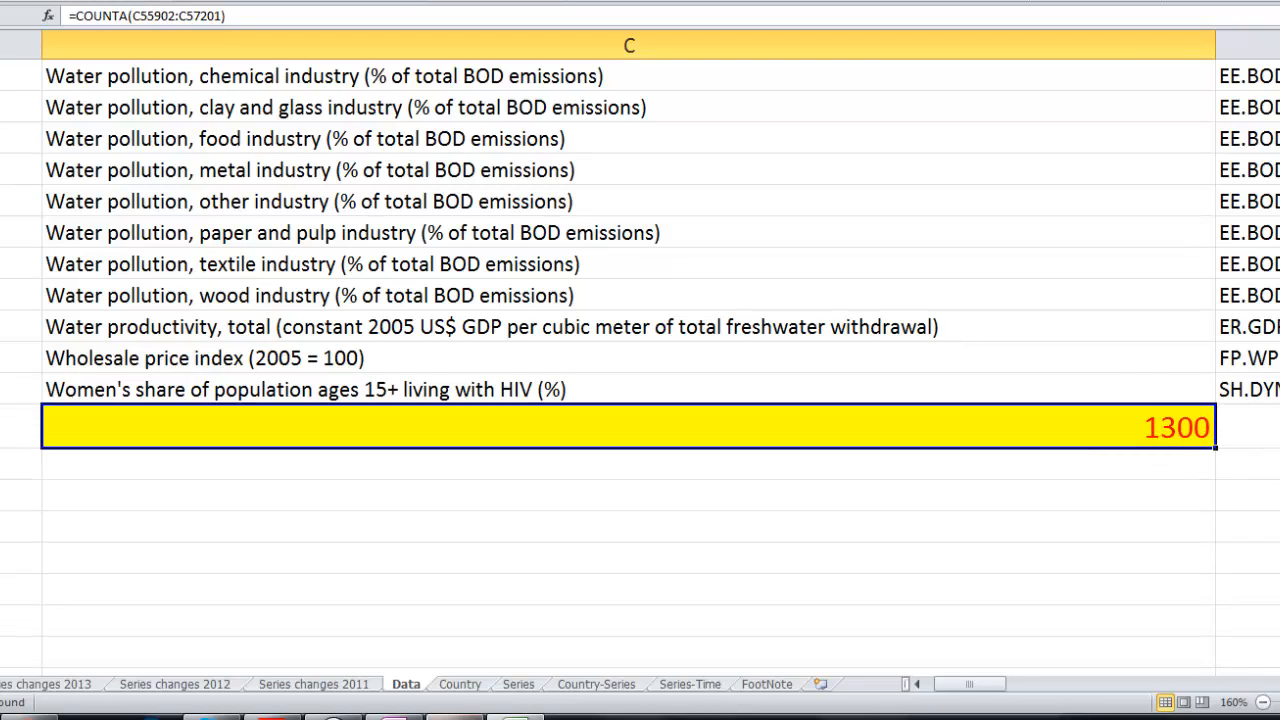
left_click(682, 485)
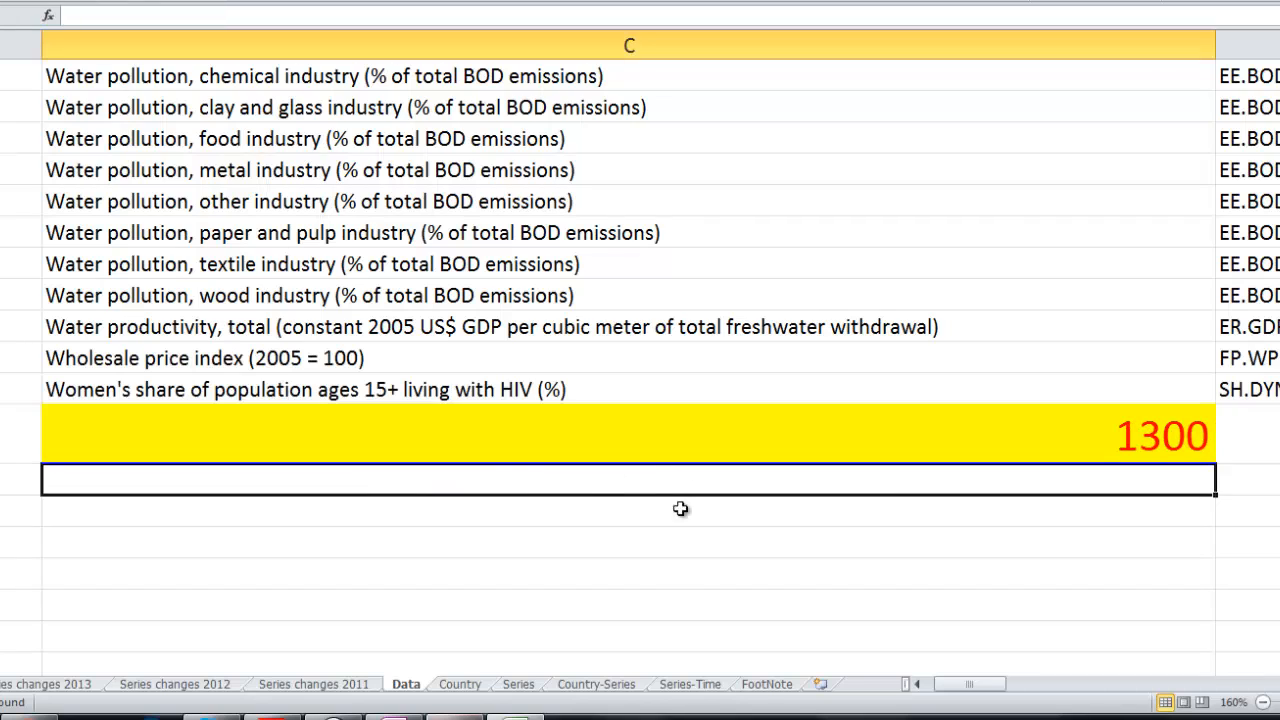
left_click(1227, 440)
left_click(1112, 456)
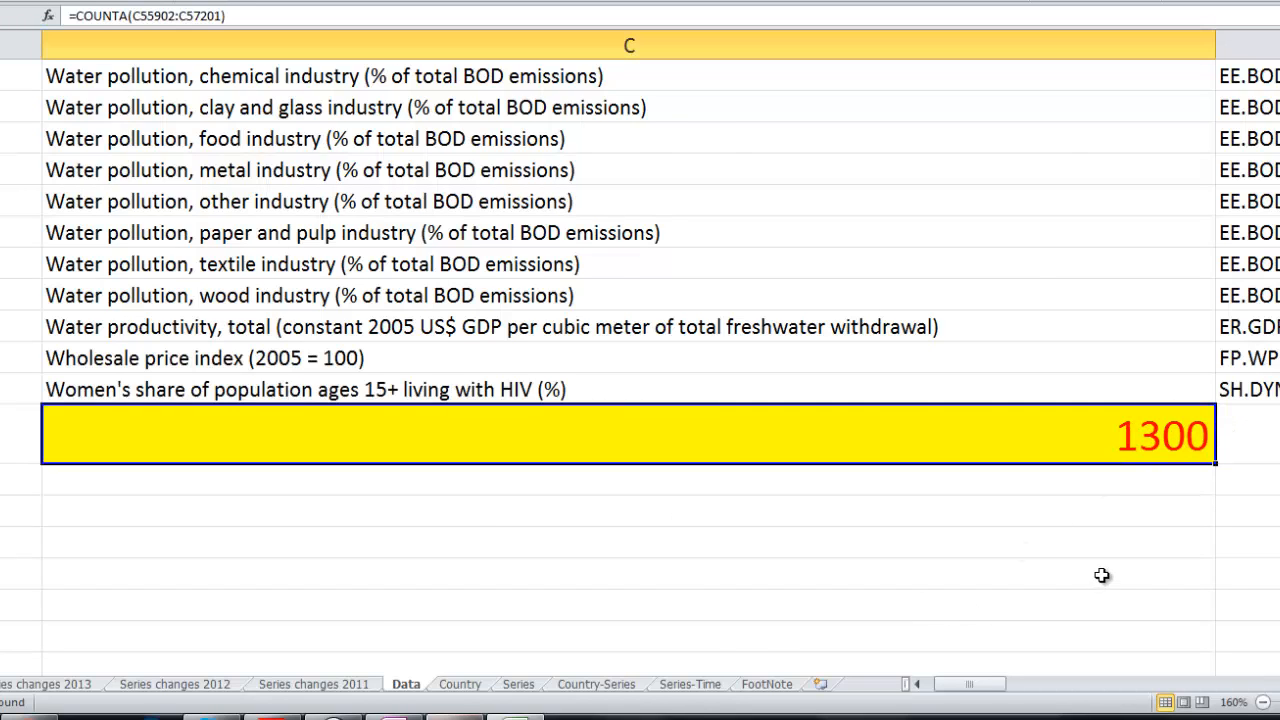
Count the first Colombian indicator's years without data with =COUNTBLANK(E55902:BE55902) in cell BF55902, just after the 2012 column.
key("alt+Tab")
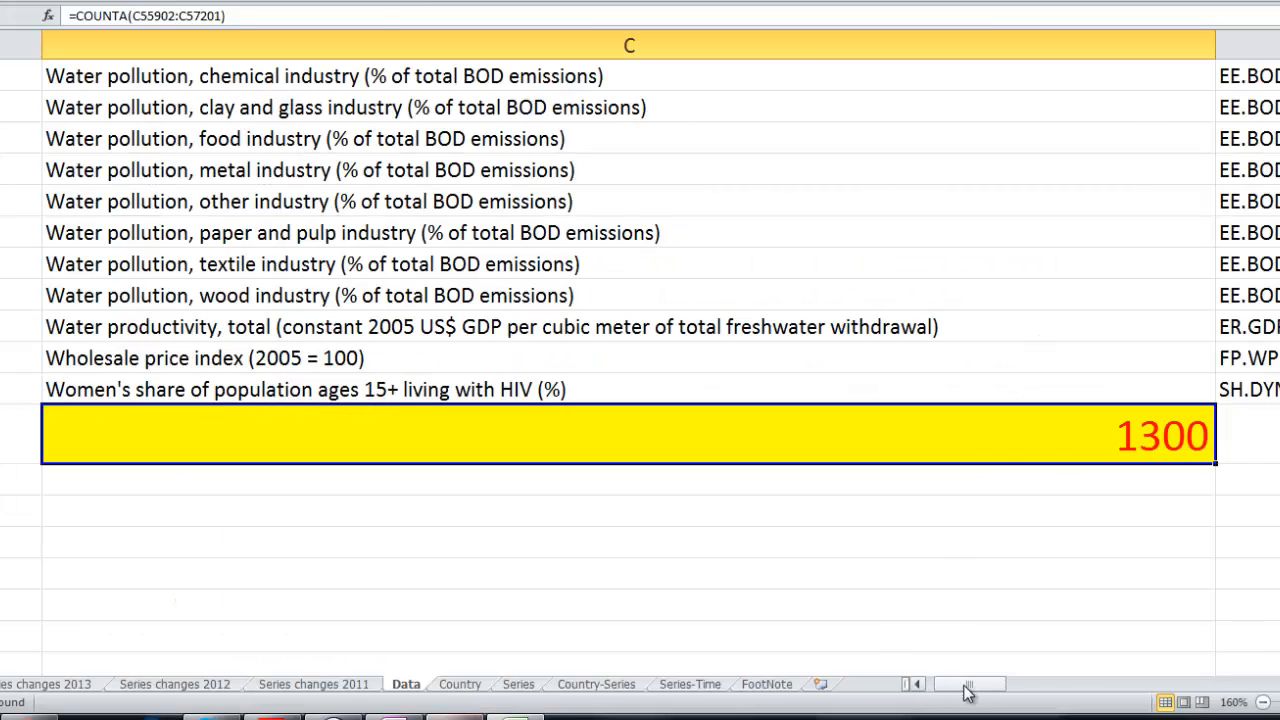
left_click_drag(968, 690, 1273, 673)
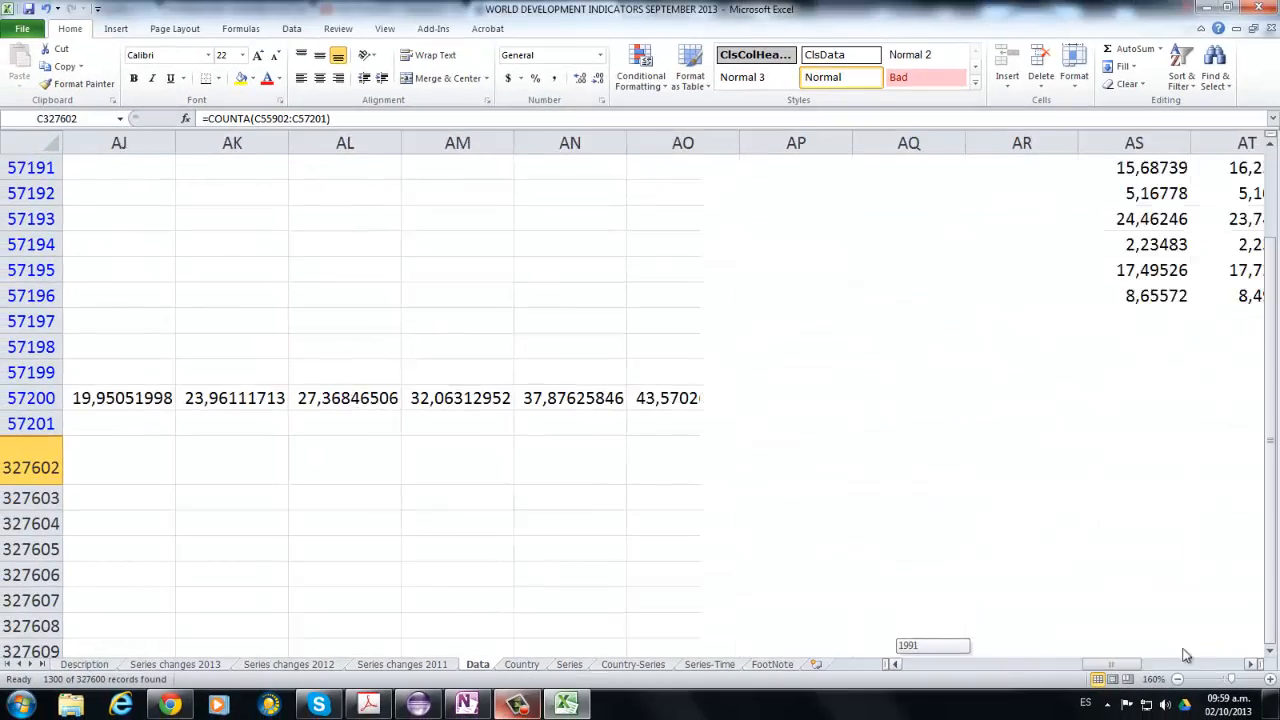
left_click_drag(1186, 655, 1231, 650)
left_click_drag(1272, 527, 1279, 285)
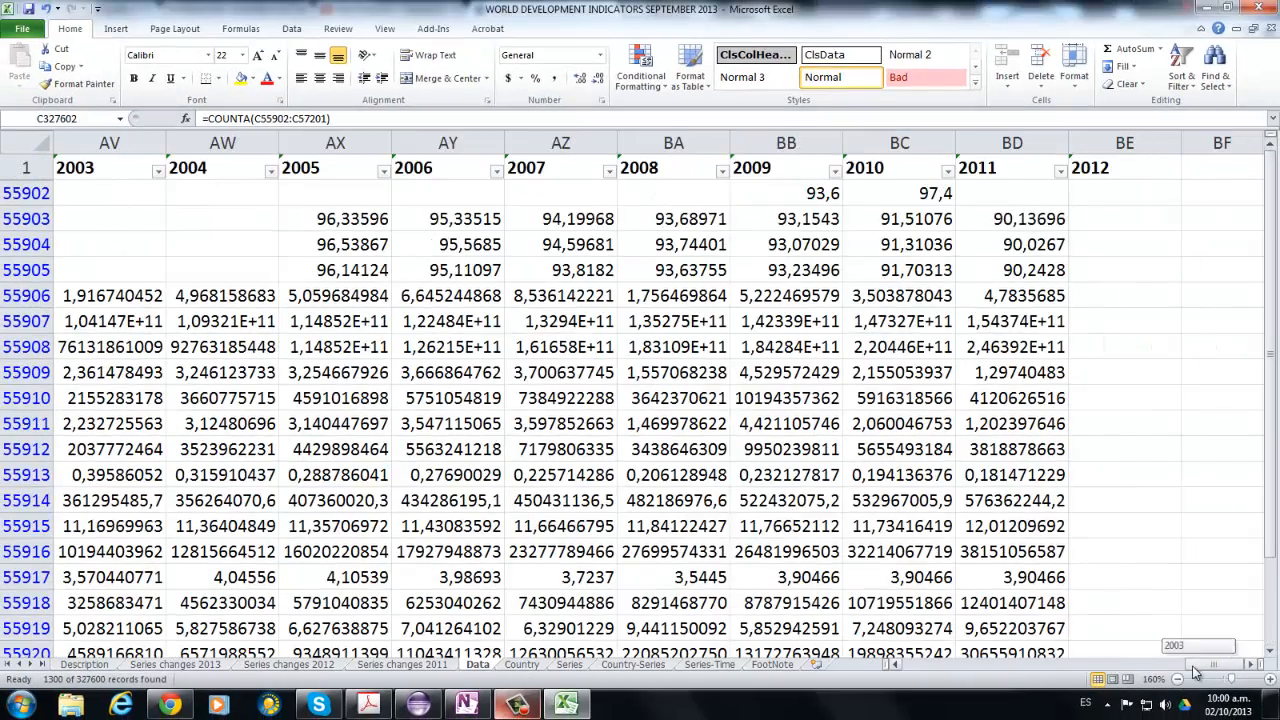
mouse_move(1205, 666)
left_mouse_down()
mouse_move(884, 665)
mouse_move(1226, 678)
left_mouse_up()
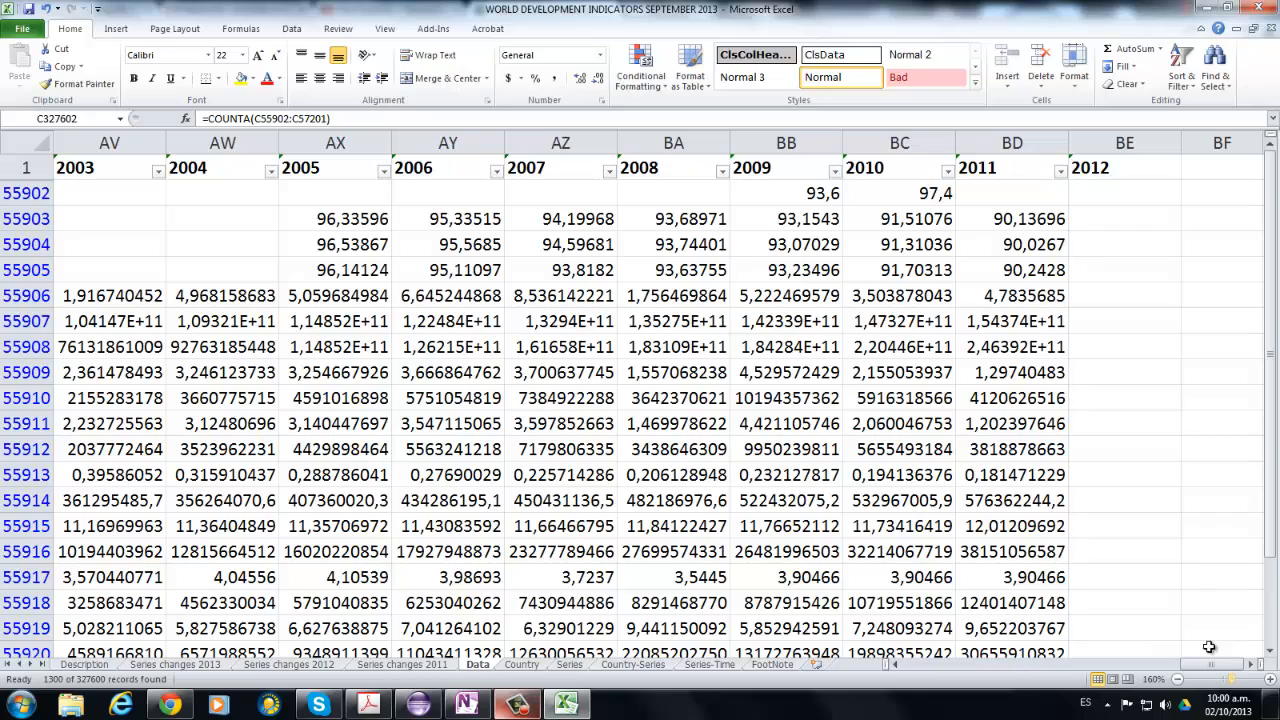
left_click(1211, 193)
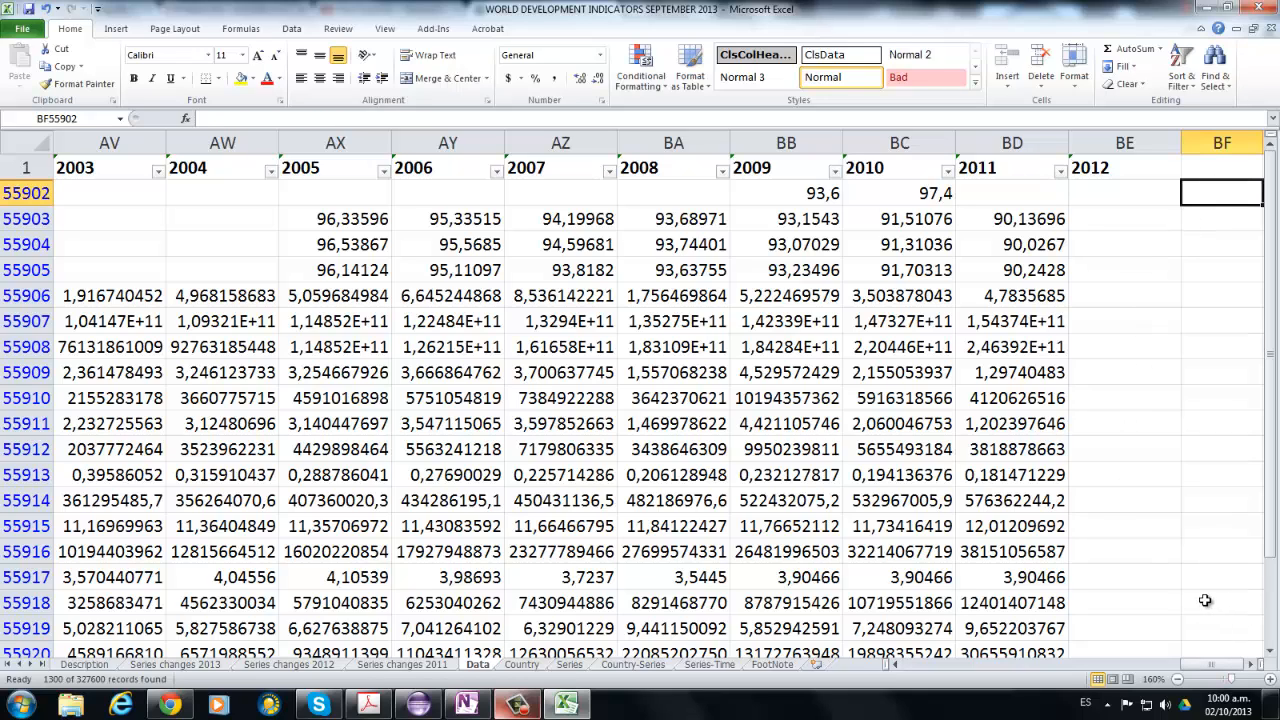
type("=COUNT")
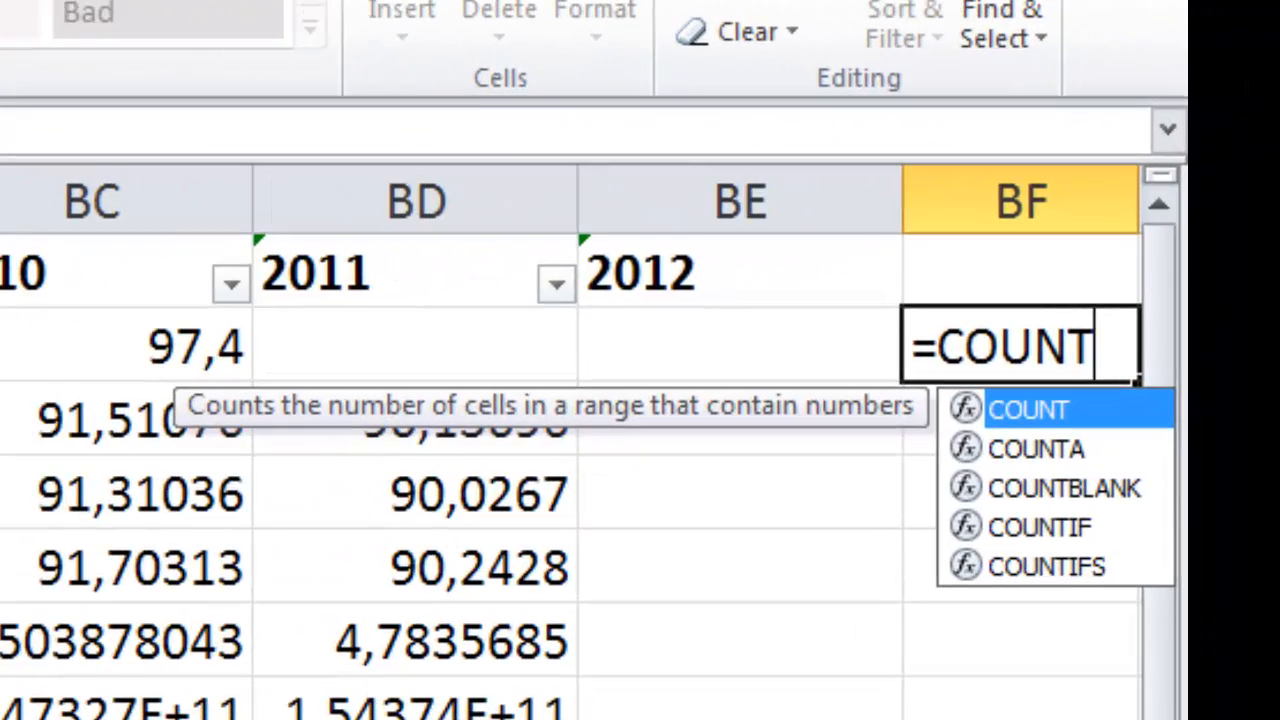
scroll(570, 440, "right", 2)
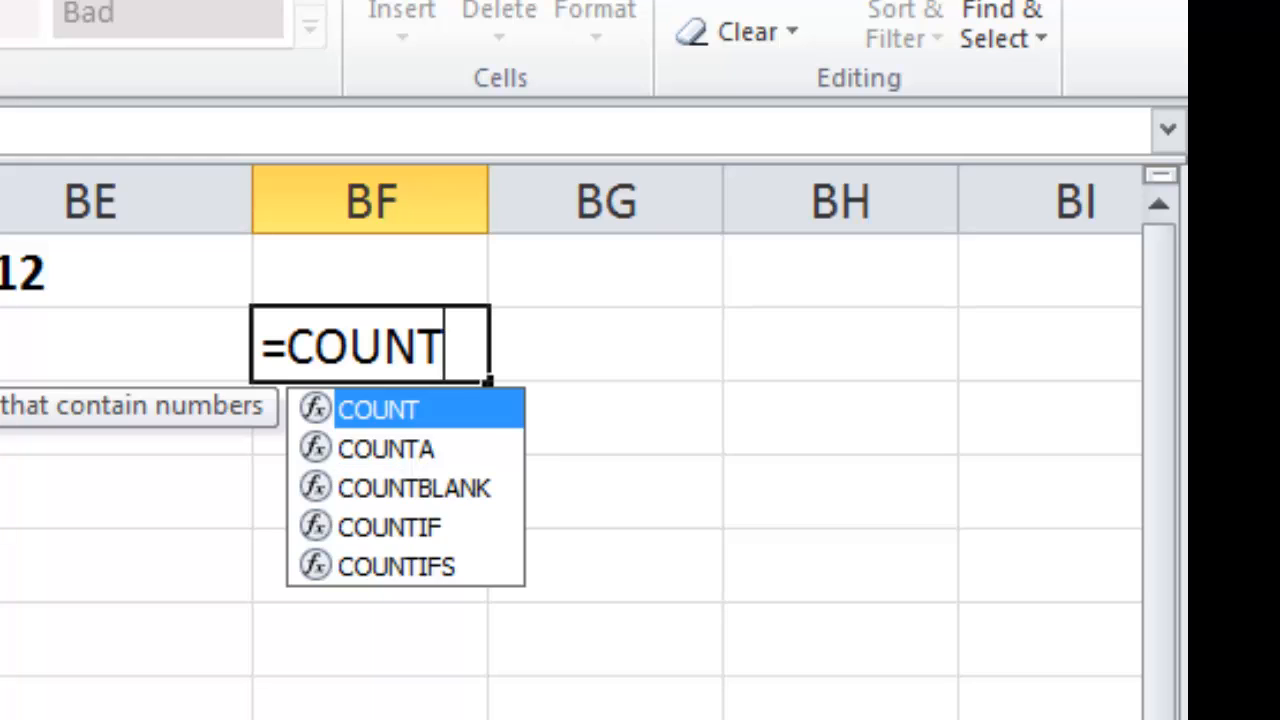
type("BLANK(")
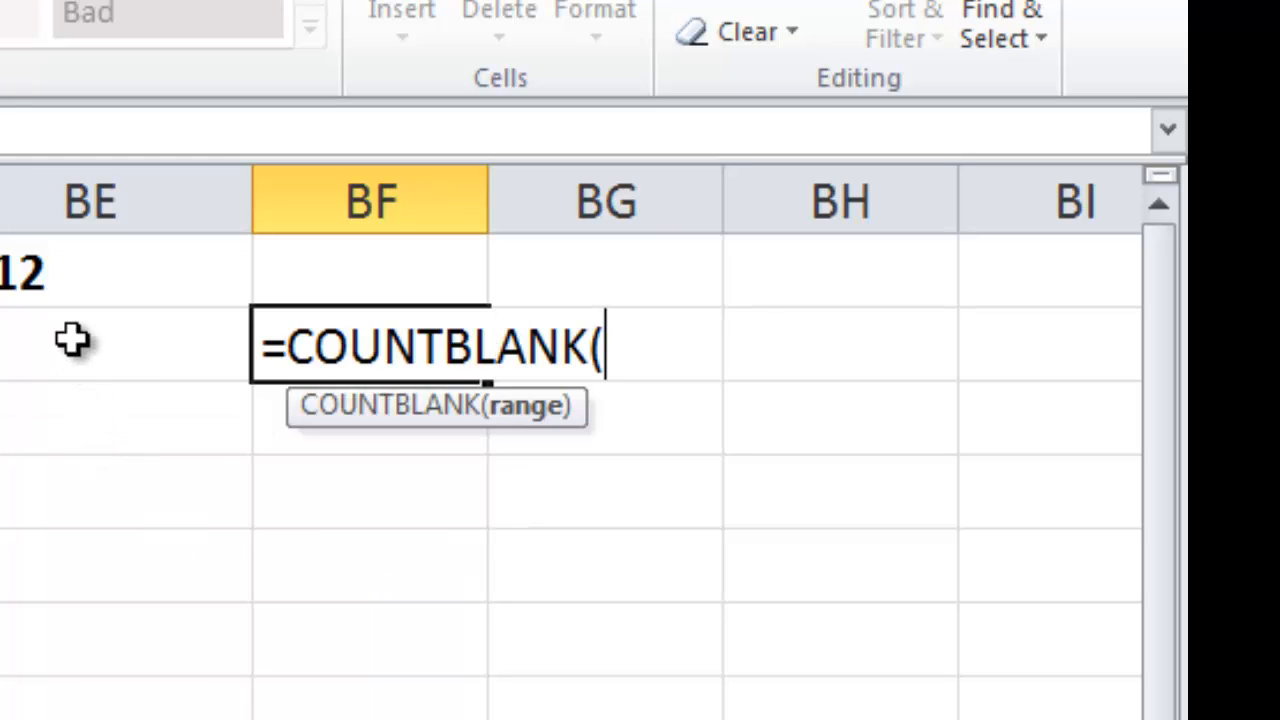
left_click_drag(73, 340, 0, 345)
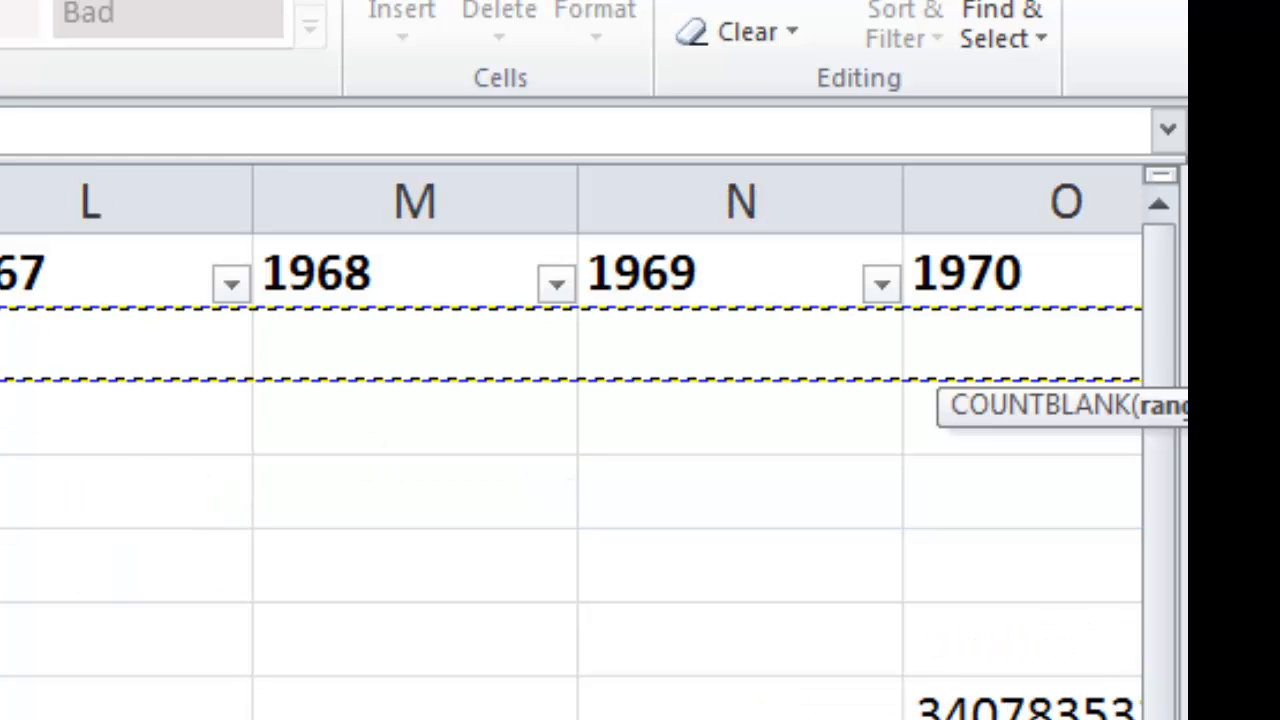
type(")")
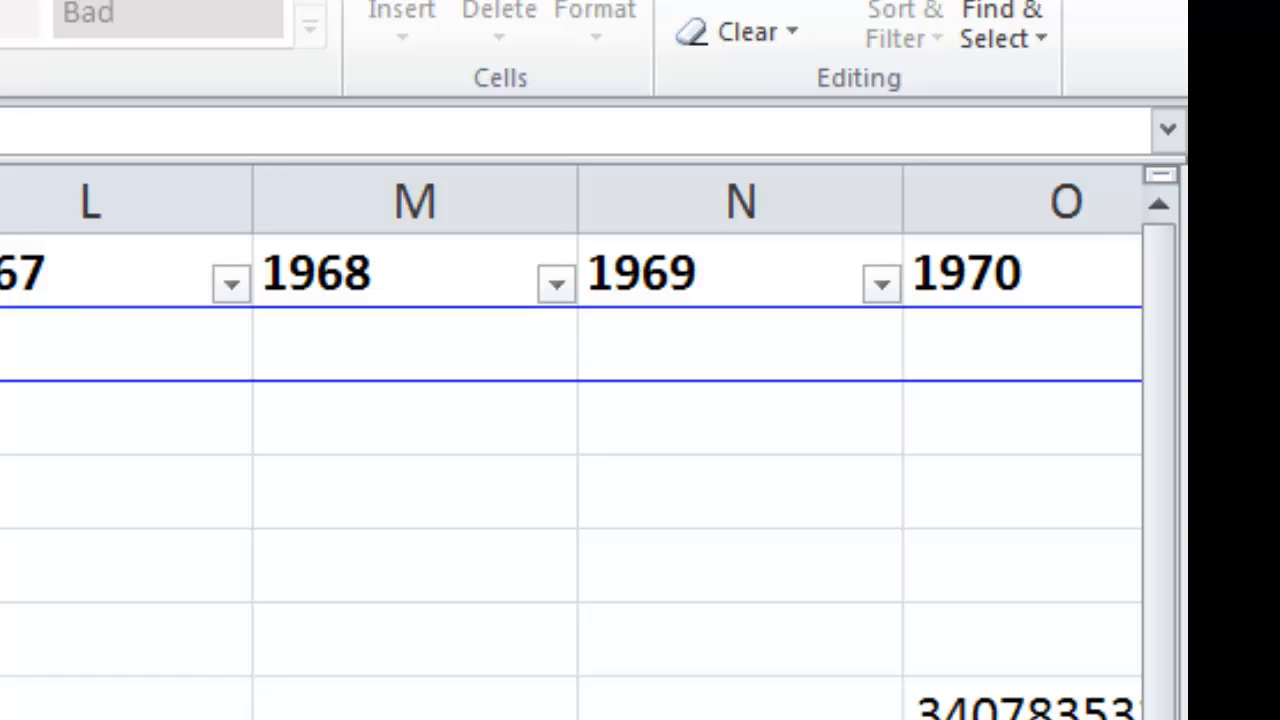
scroll(571, 440, "right", 14)
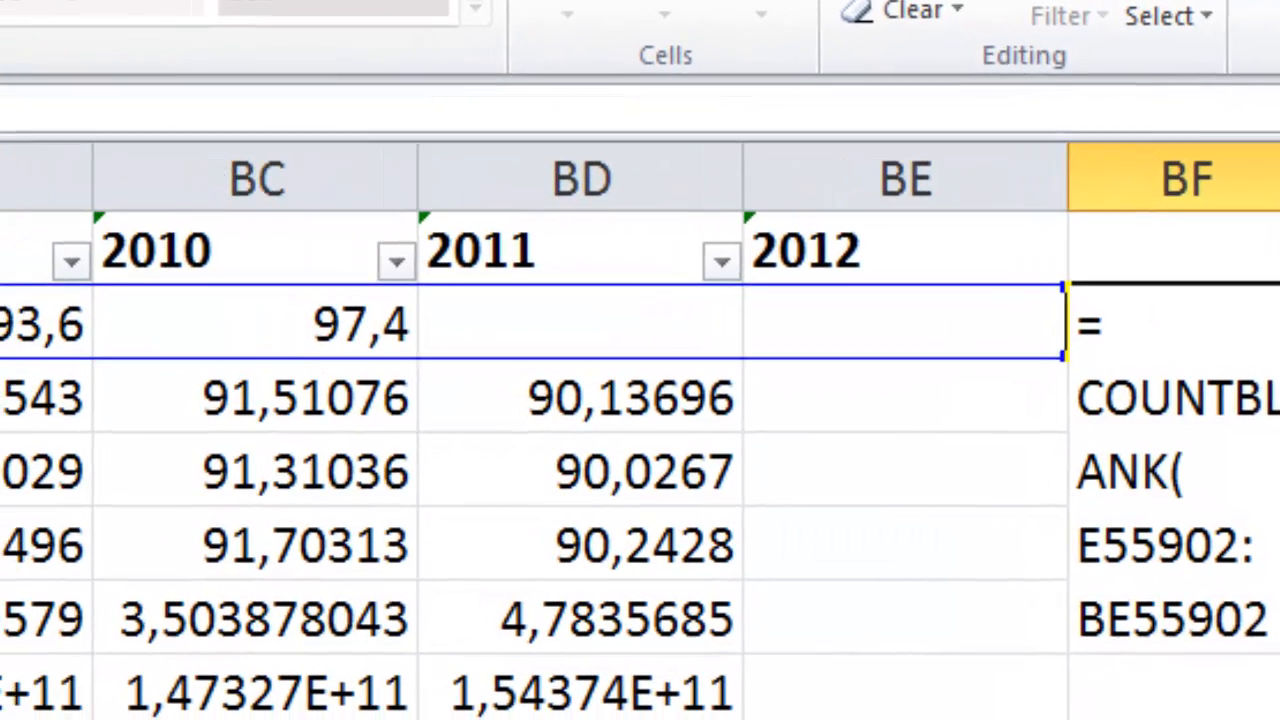
scroll(640, 440, "right", 2)
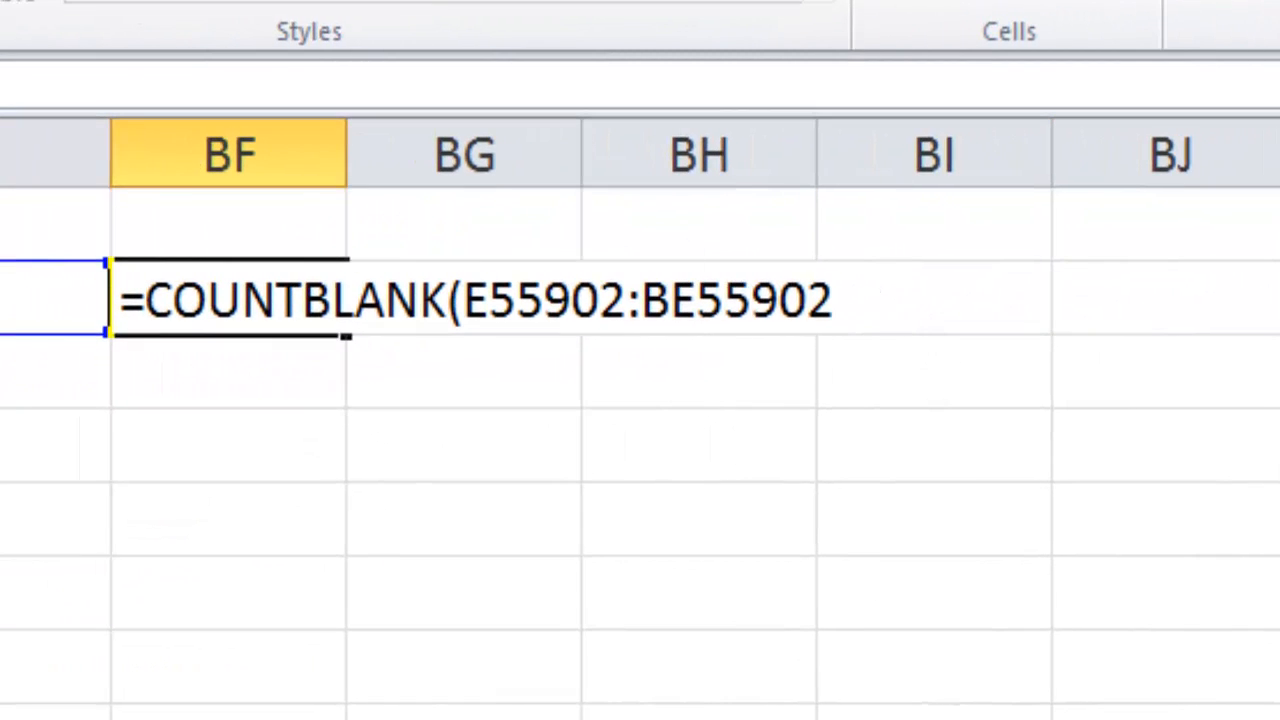
type(")")
key("Return")
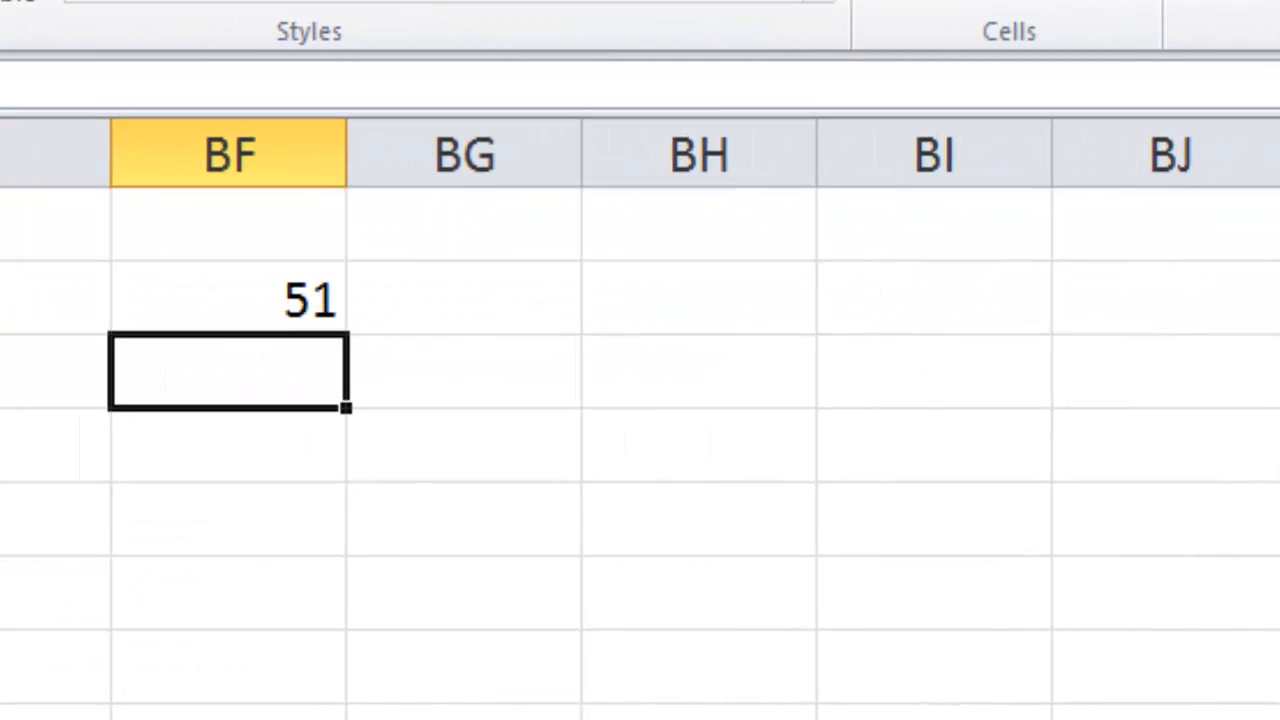
Copy the COUNTBLANK formula from BF55902 down column BF through row 57190.
left_click(190, 304)
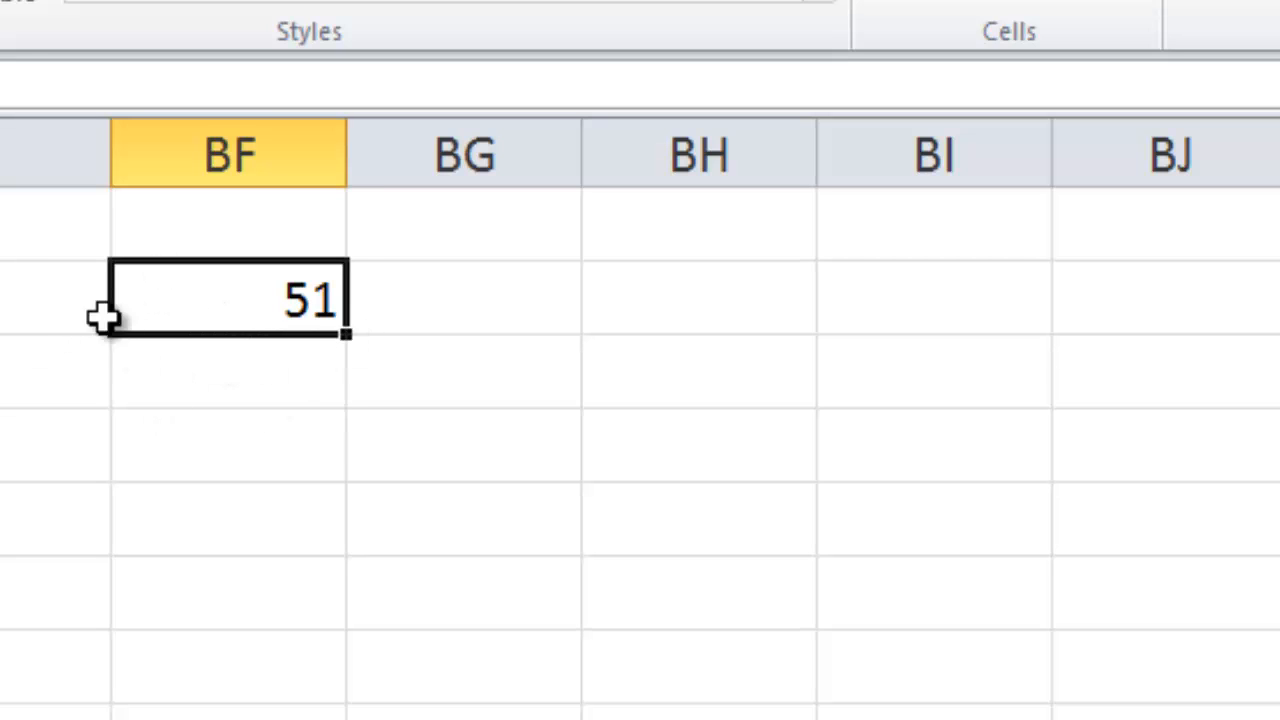
left_click(29, 308)
key("Left")
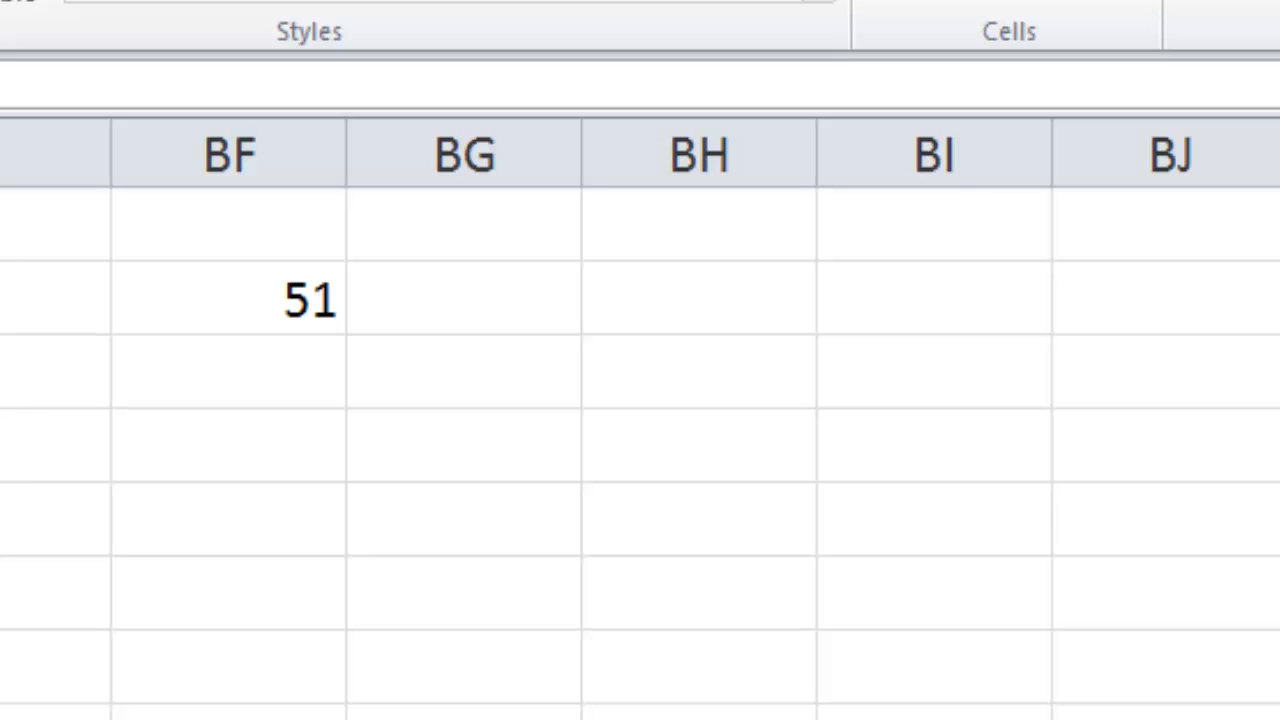
left_click(274, 300)
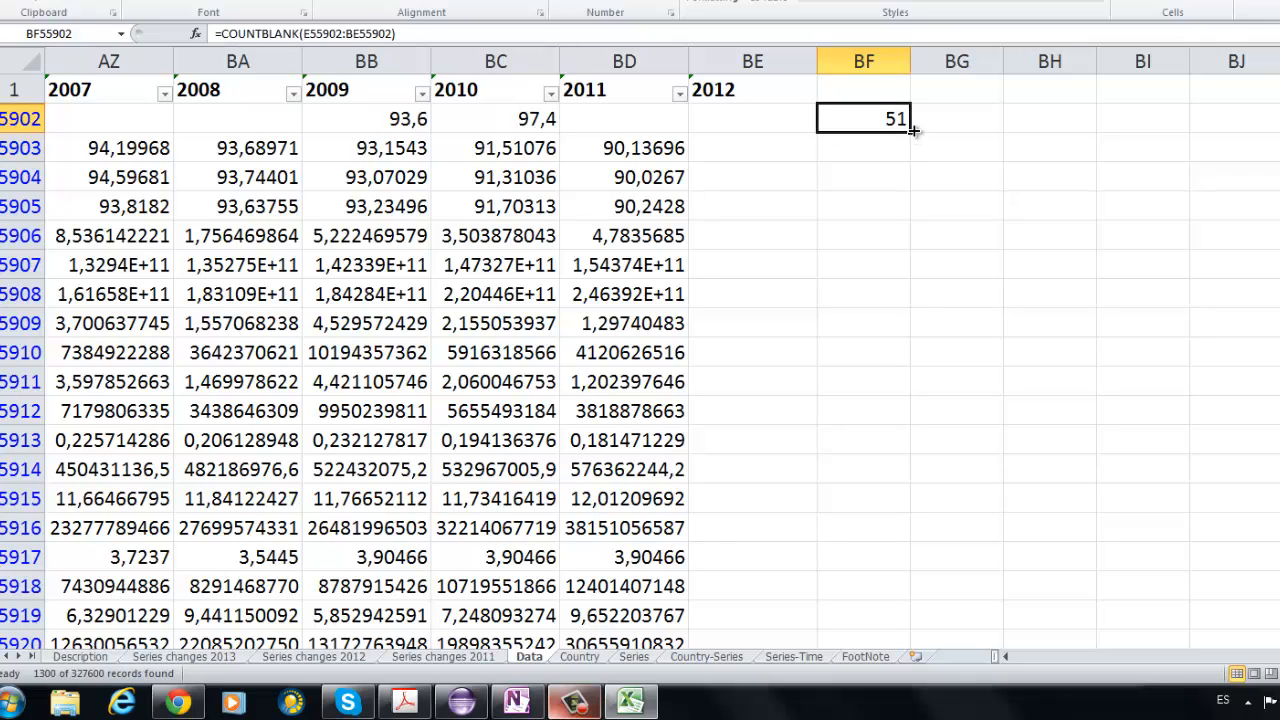
left_click_drag(910, 132, 896, 383)
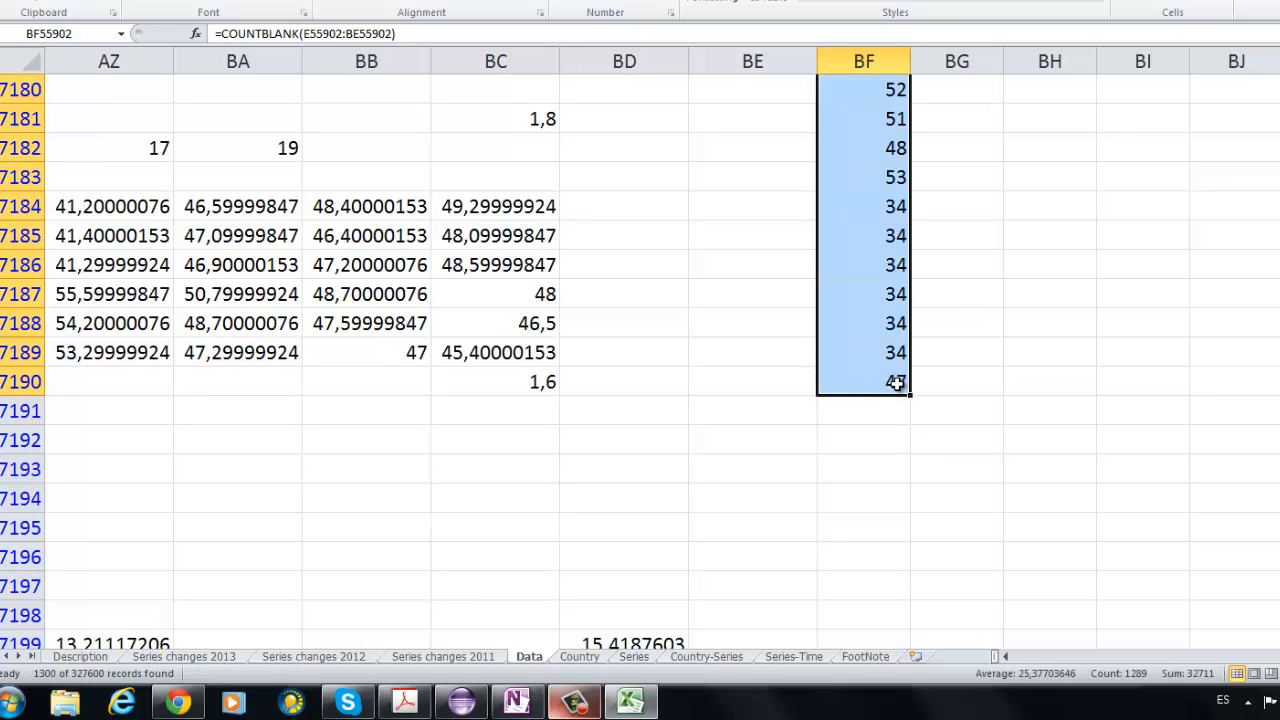
key("ctrl+BackSpace")
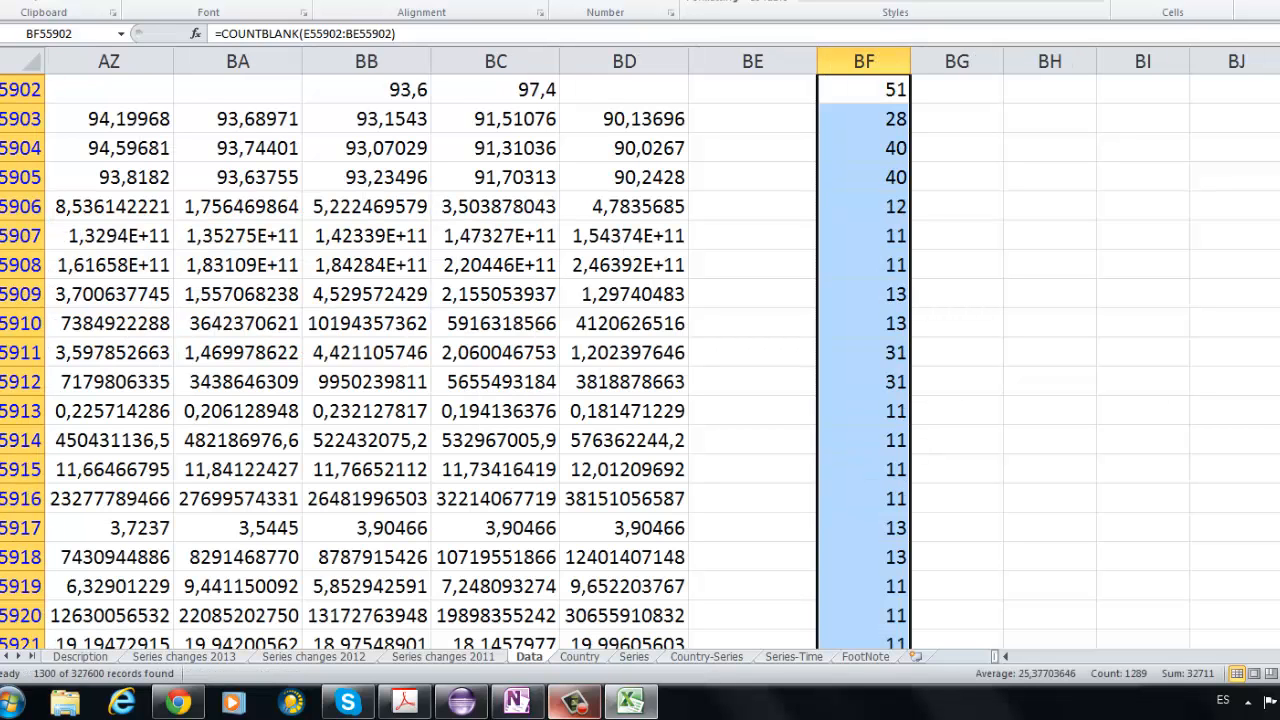
left_click(890, 125)
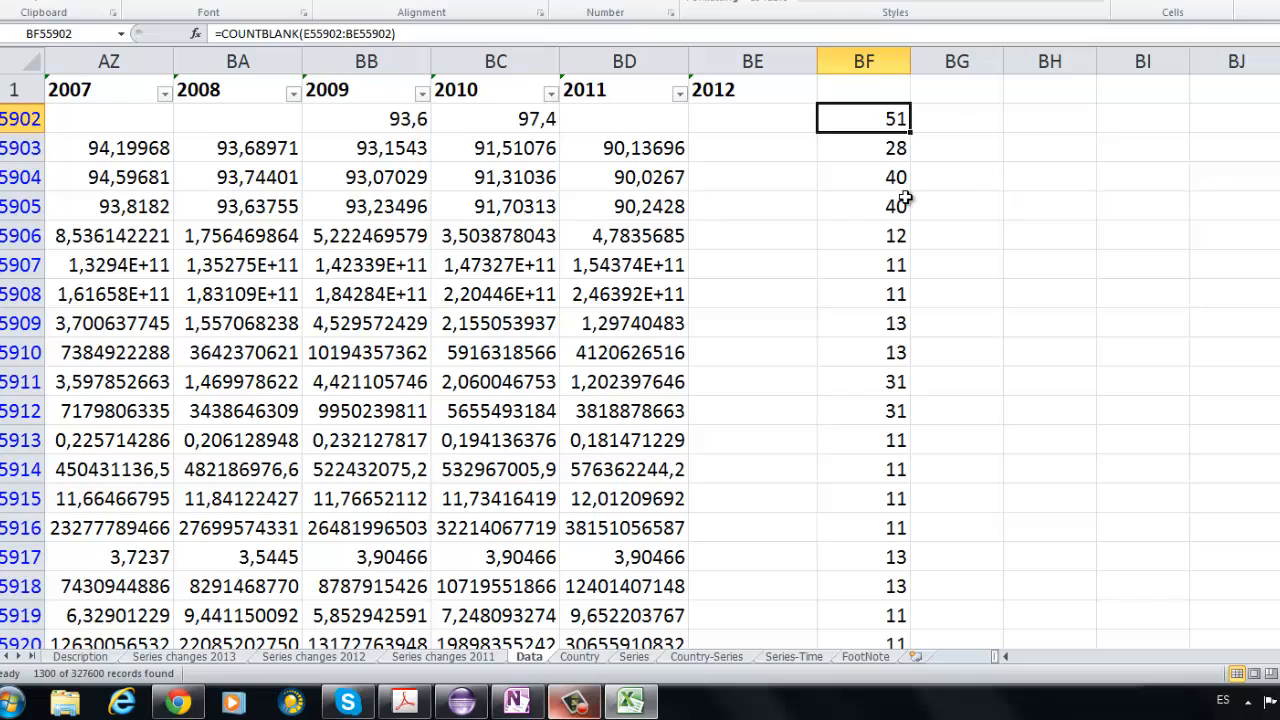
Enter the header YEARS WITHOUT INFORMATION in cell BF1, and fit column BF's width to it.
left_click(883, 89)
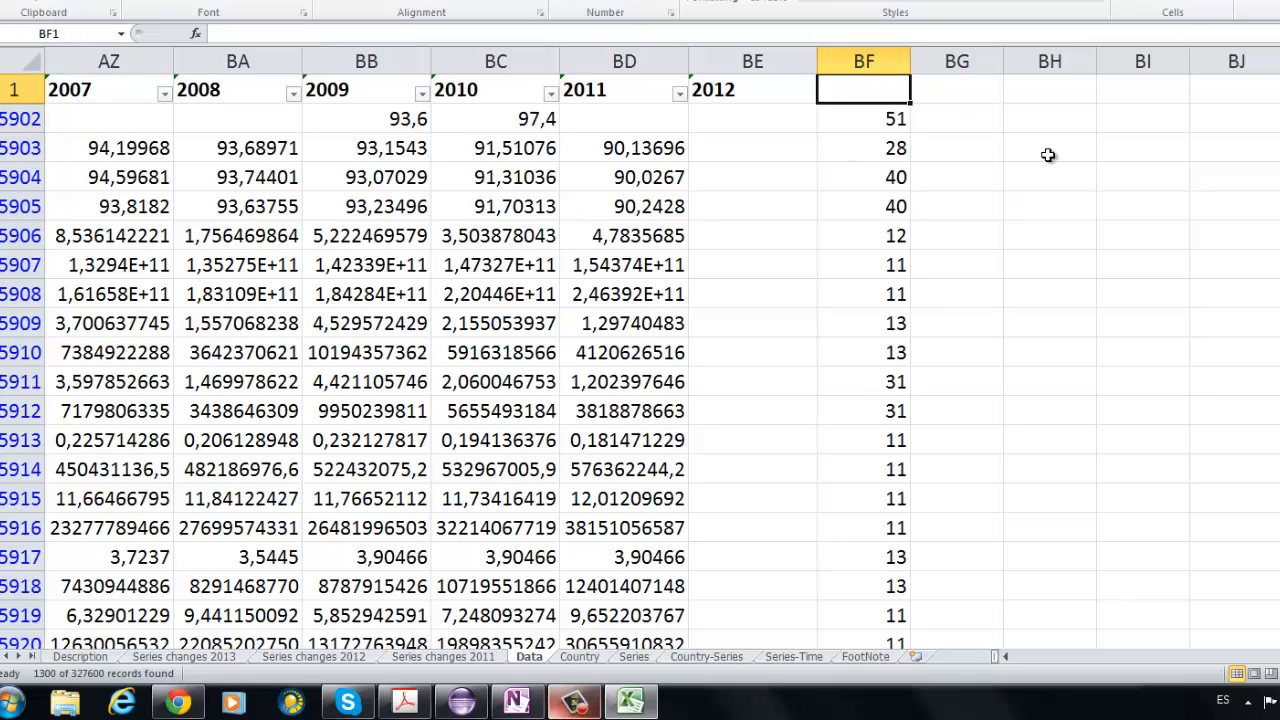
type("YEARS WITHOUT IN")
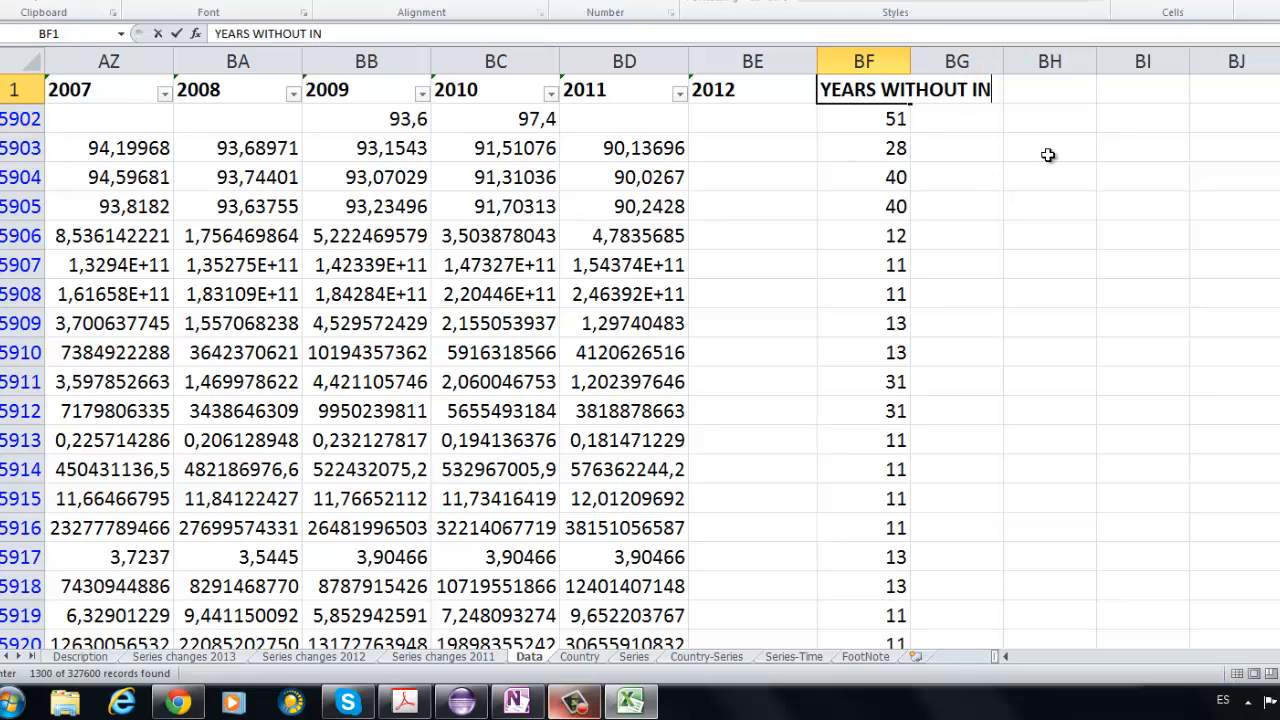
type("FORMATION")
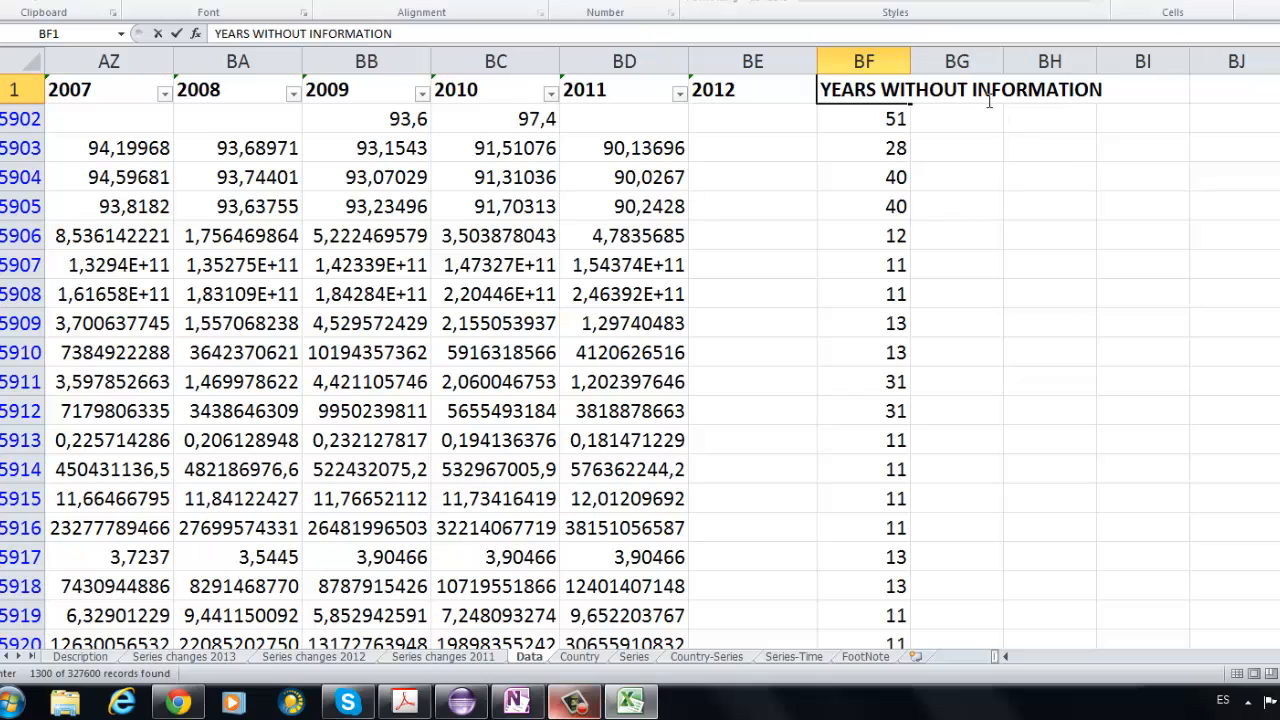
double_click(914, 54)
left_click(954, 189)
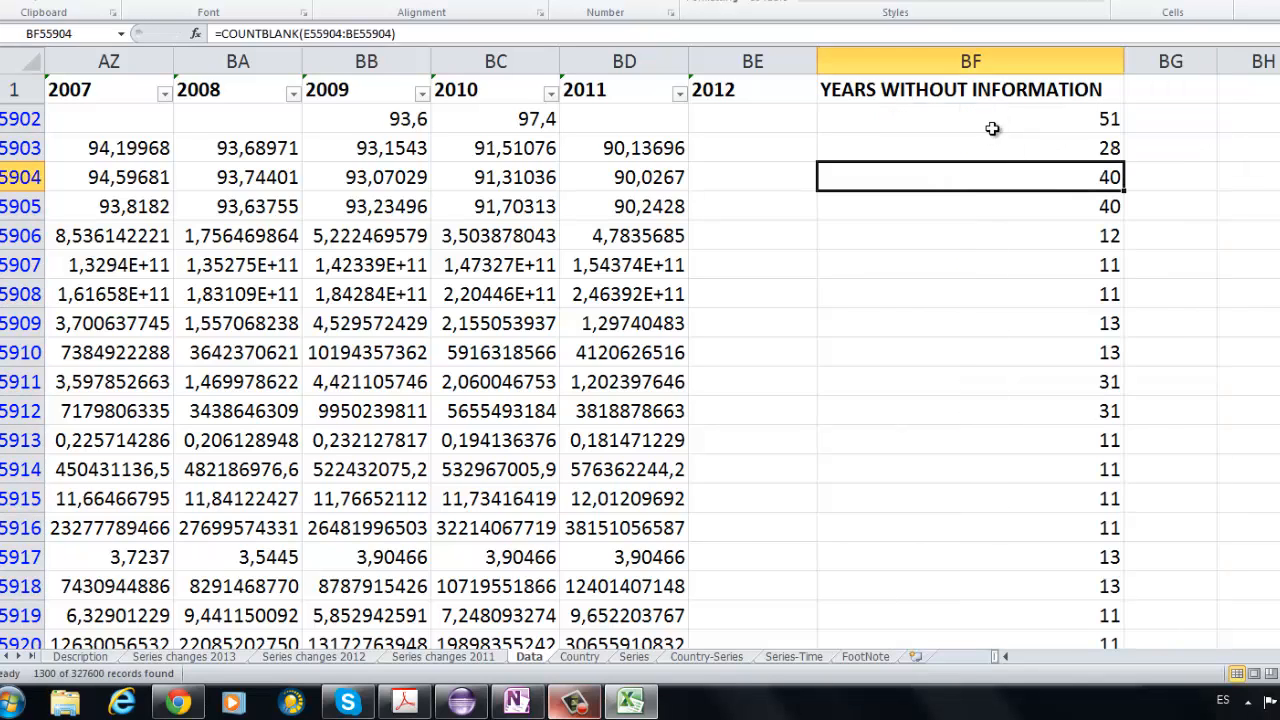
Center the contents of the whole YEARS WITHOUT INFORMATION column.
left_click(981, 59)
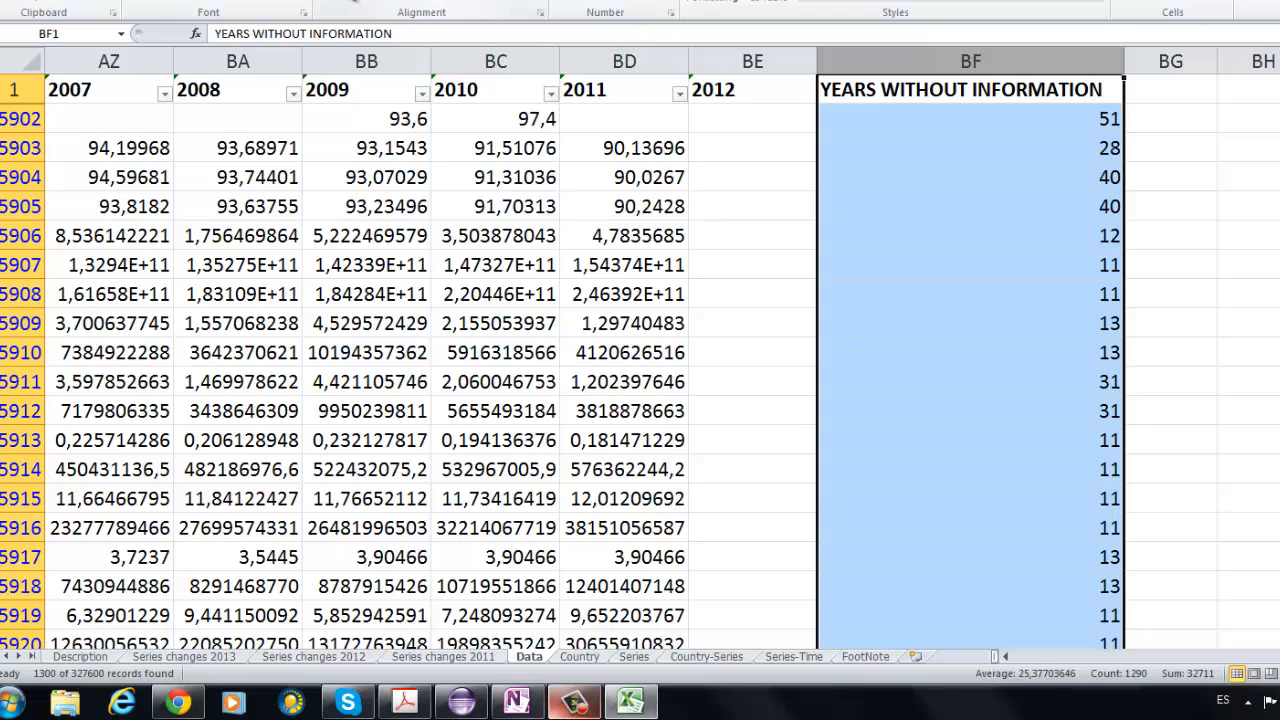
left_click(352, 0)
left_click(937, 199)
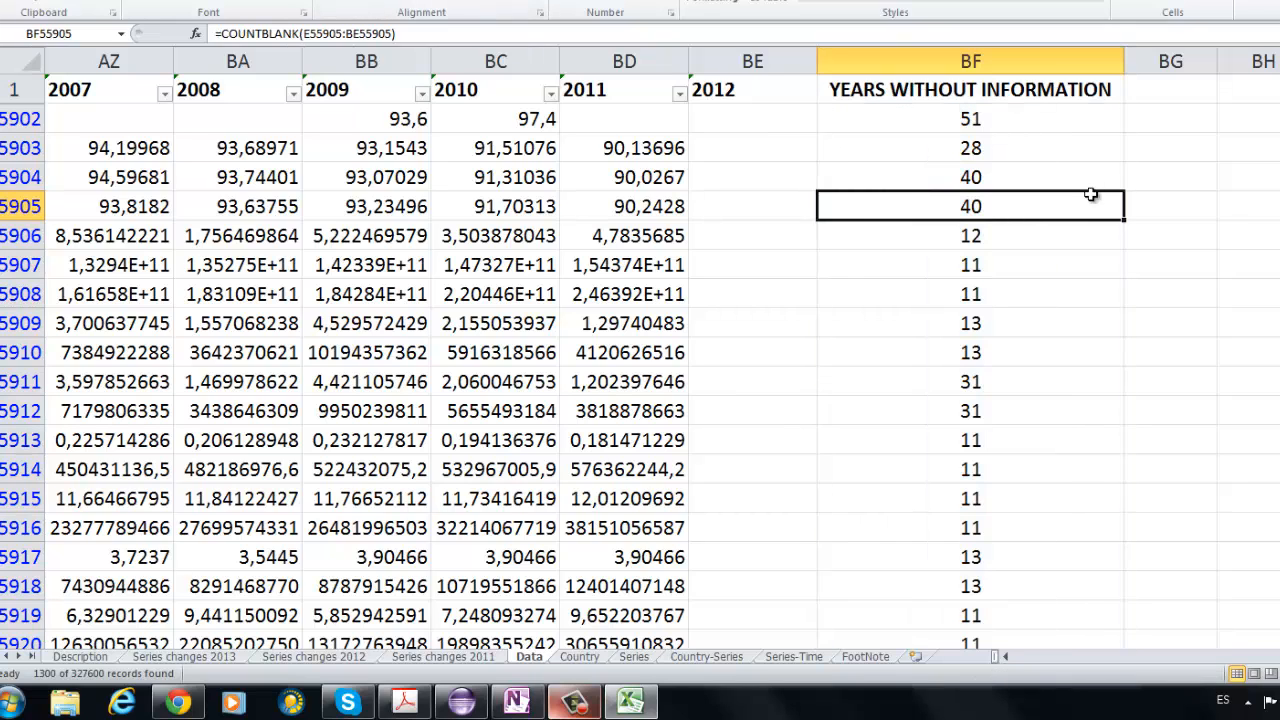
Look through the blank-year counts in column BF for Colombia's indicators, starting from the first indicator's row.
left_click(995, 128)
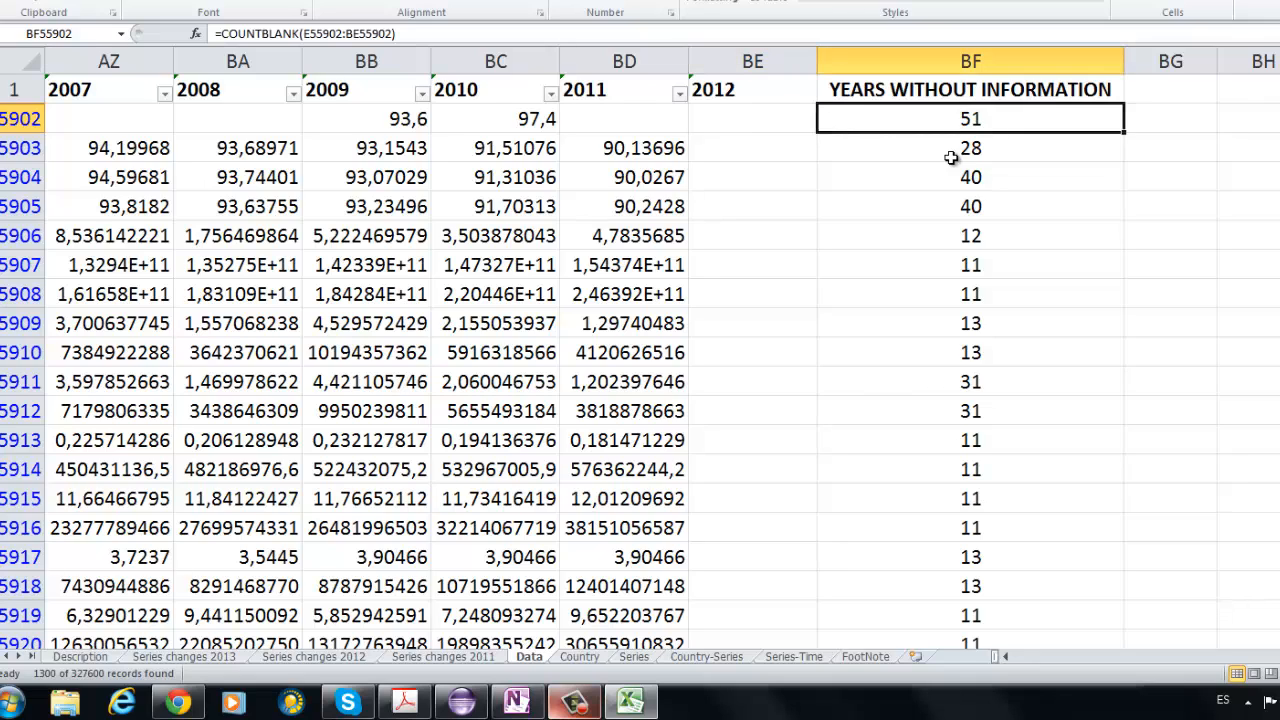
key("Down")
key("Up")
key("Down")
key("Down")
key("Down")
key("Down")
key("Down")
key("Down")
key("Down")
key("Down")
key("Down")
key("Down")
key("Down")
key("Down")
key("Down")
key("Down")
key("Down")
key("Down")
key("Down")
key("Down")
key("Down")
key("Down")
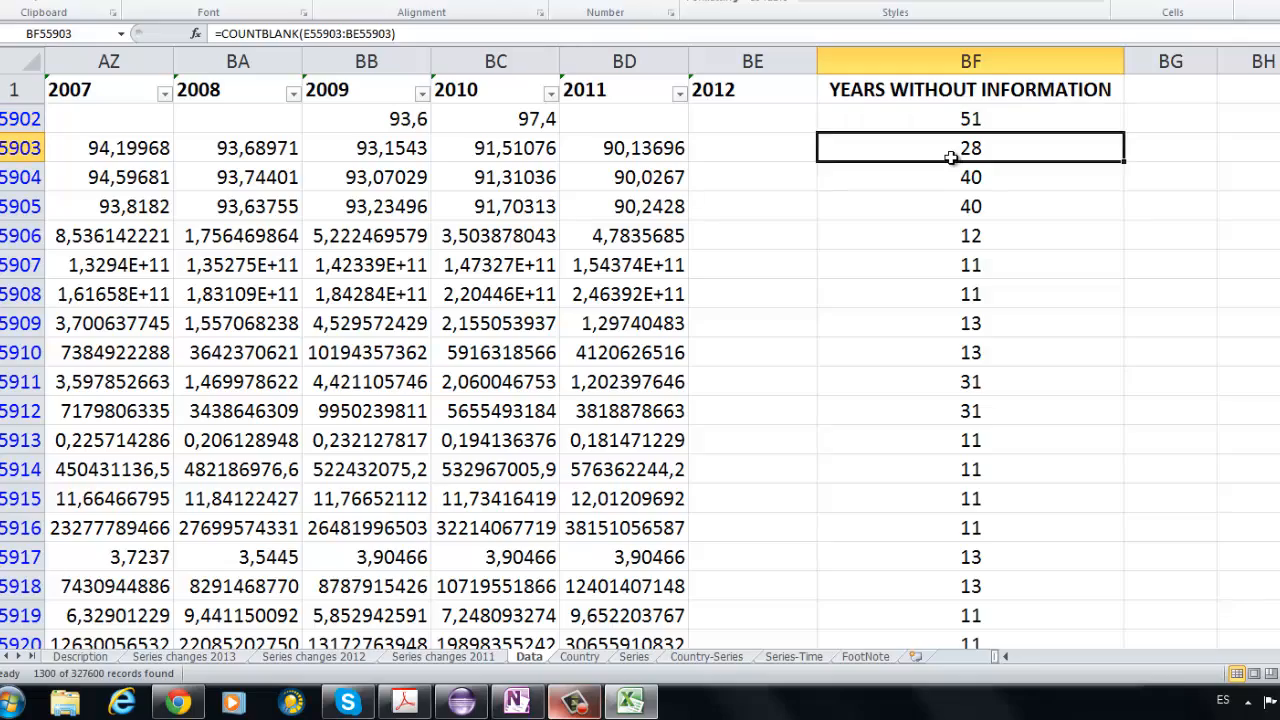
key("Down")
key("Down")
key("Down")
key("Down")
key("Down")
key("Down")
key("Down")
key("Down")
key("Down")
key("Down")
key("Down")
key("Down")
key("Down")
key("Down")
key("Down")
key("Down")
key("Down")
key("Down")
key("Down")
key("Down")
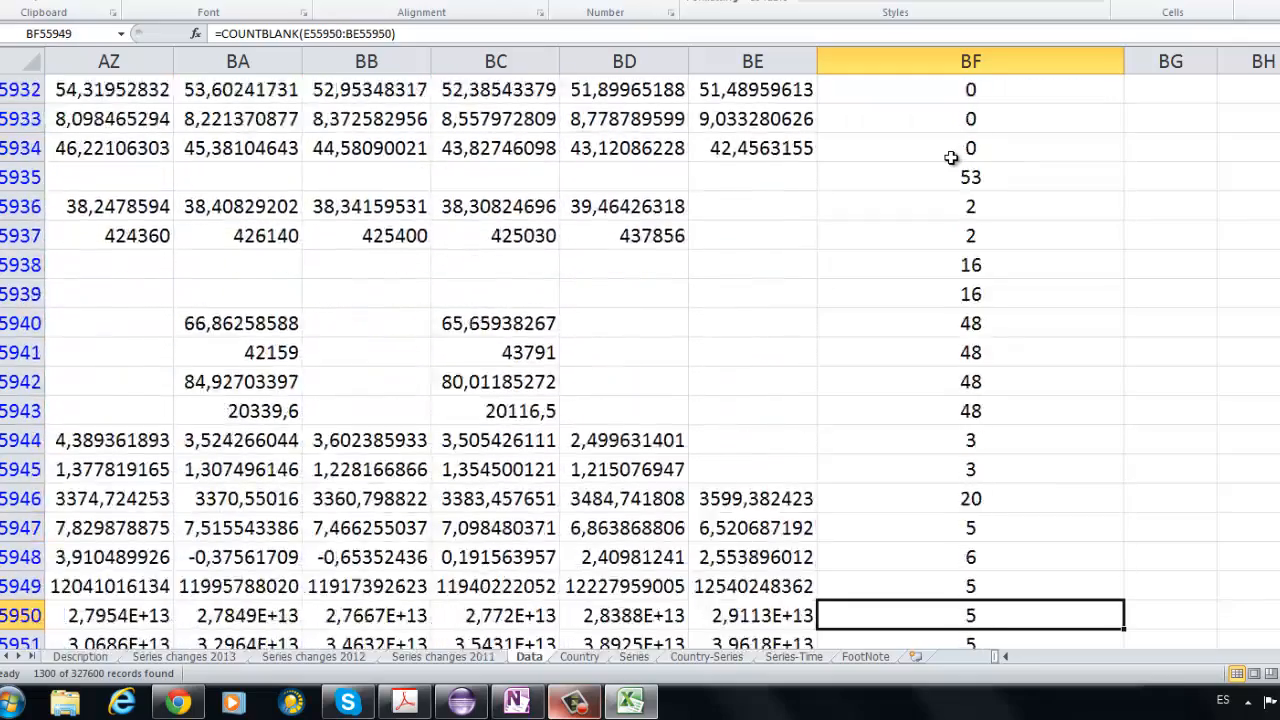
key("Up")
key("Up")
key("Up")
key("Up")
key("Up")
key("Up")
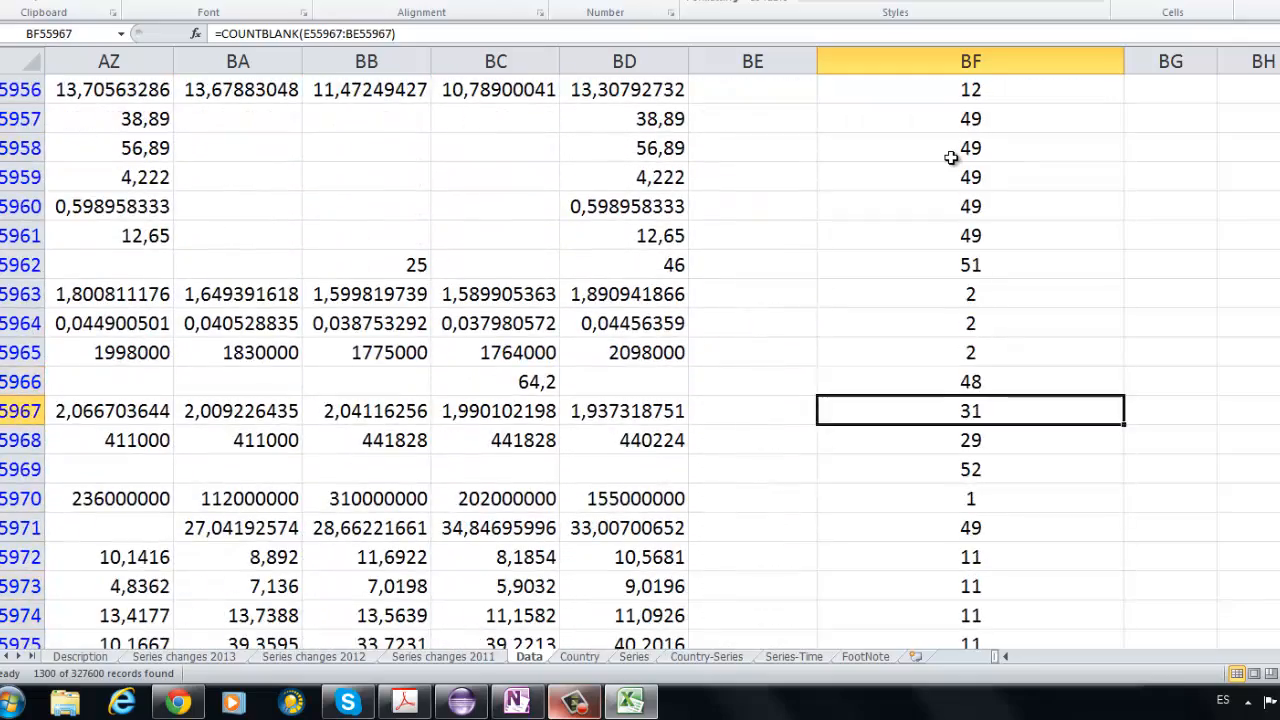
key("Down")
key("Down")
key("Down")
key("Down")
key("Down")
key("Down")
key("Down")
key("Down")
key("Down")
key("Down")
key("Down")
key("Down")
key("Down")
key("Down")
key("Down")
key("Down")
key("Down")
key("Down")
key("Down")
key("Down")
key("Down")
key("Down")
key("Down")
key("Down")
key("Down")
key("Down")
key("Down")
key("Down")
key("Down")
key("Down")
key("Down")
key("Down")
key("Down")
key("Down")
key("Down")
key("Down")
key("Down")
key("Down")
key("Down")
key("Down")
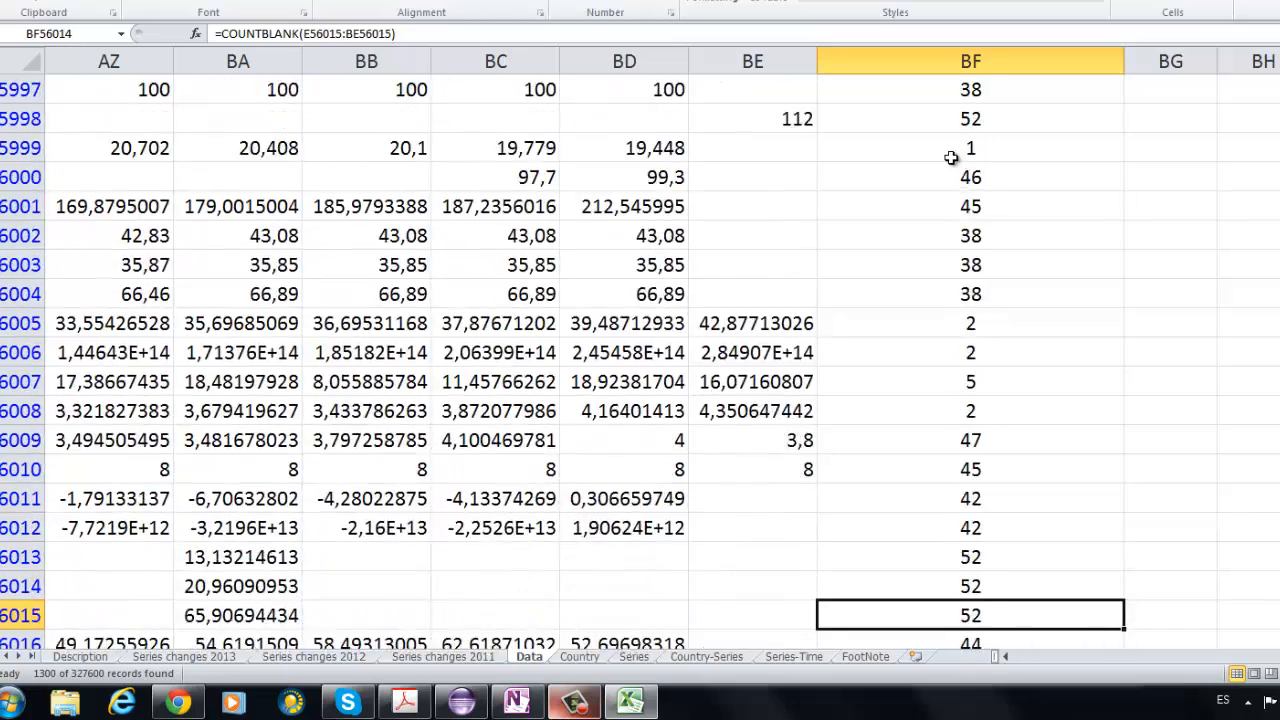
key("Up")
key("Up")
key("Up")
key("Up")
key("Up")
key("Up")
key("Up")
key("Up")
key("Up")
key("Up")
key("Up")
key("Up")
key("Up")
key("Up")
key("Up")
key("Up")
key("Up")
key("Up")
key("Up")
key("Up")
key("Up")
key("Up")
key("Up")
key("Up")
key("Up")
key("Up")
key("Up")
key("Up")
key("Up")
key("Up")
key("Up")
key("Up")
key("Up")
key("Up")
key("Up")
key("Up")
key("Up")
key("Up")
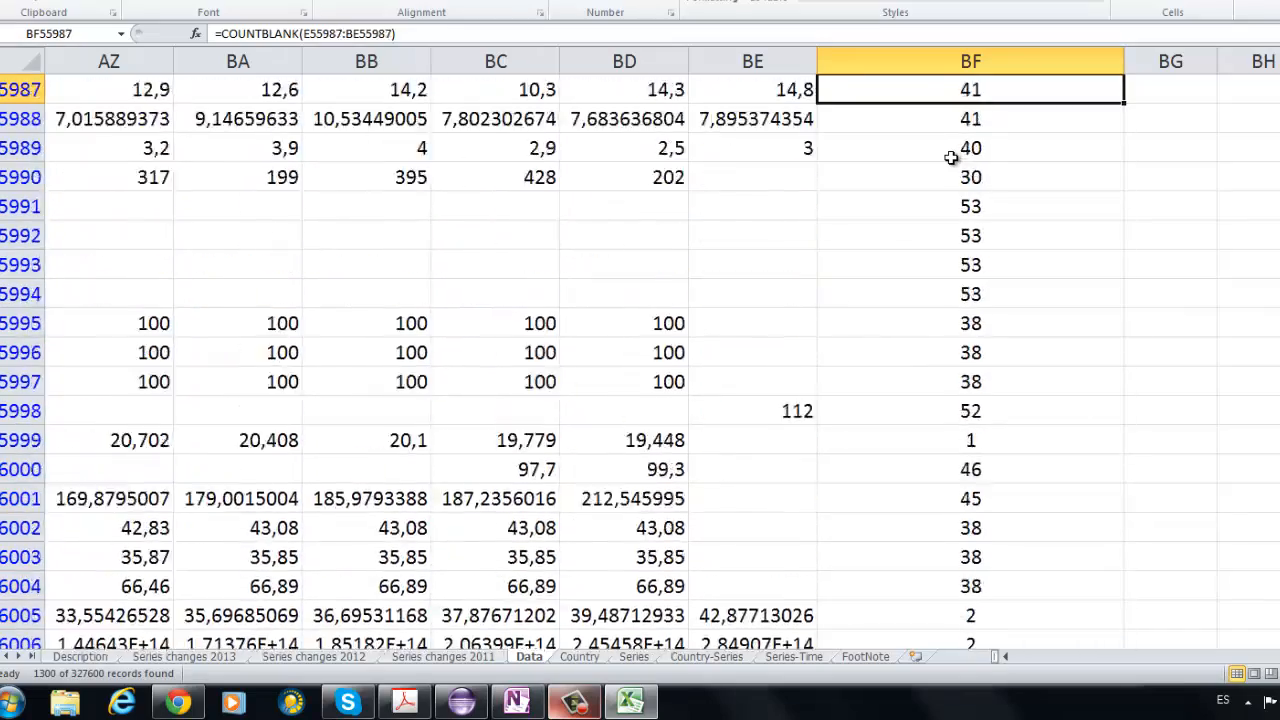
Go back up through the YEARS WITHOUT INFORMATION counts to Colombia's first indicator, in cell BF55902.
key("Up")
key("Up")
key("Up")
key("Up")
key("Up")
key("Up")
key("Up")
key("Up")
key("Up")
key("Up")
key("Up")
key("Up")
key("Up")
key("Up")
key("Up")
key("Up")
key("Up")
key("Up")
key("Up")
key("Up")
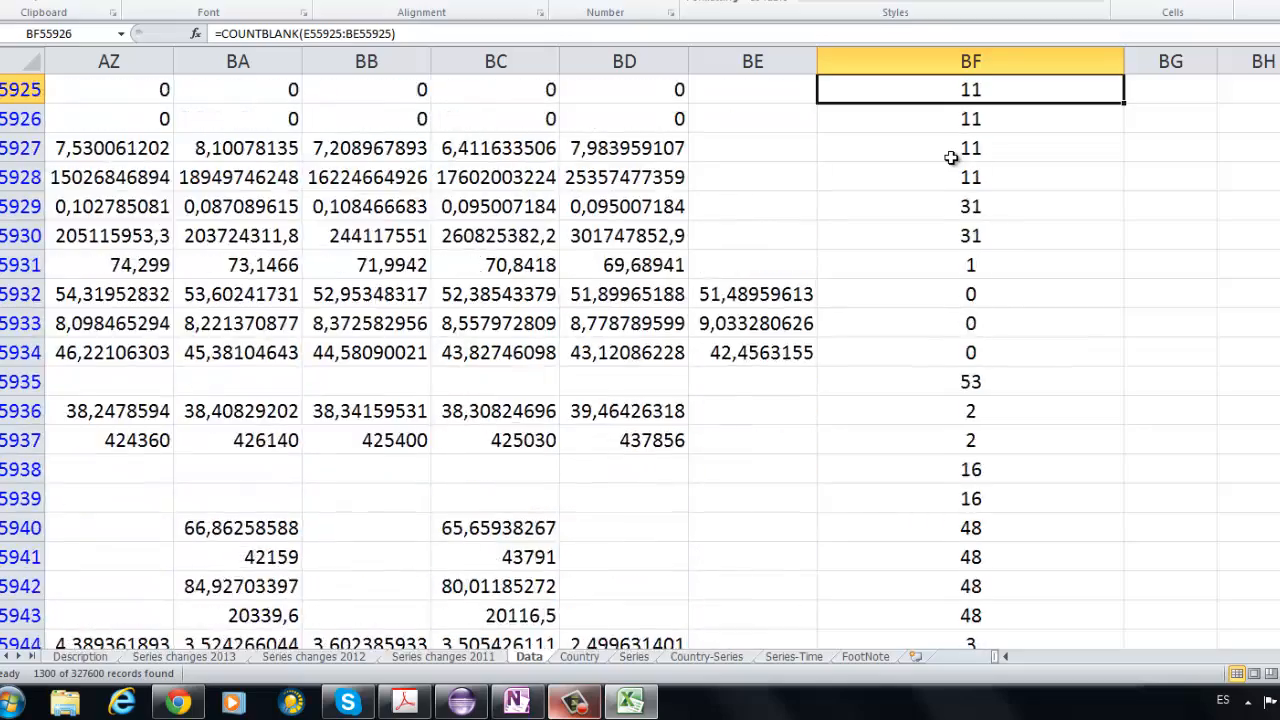
key("ctrl+Up")
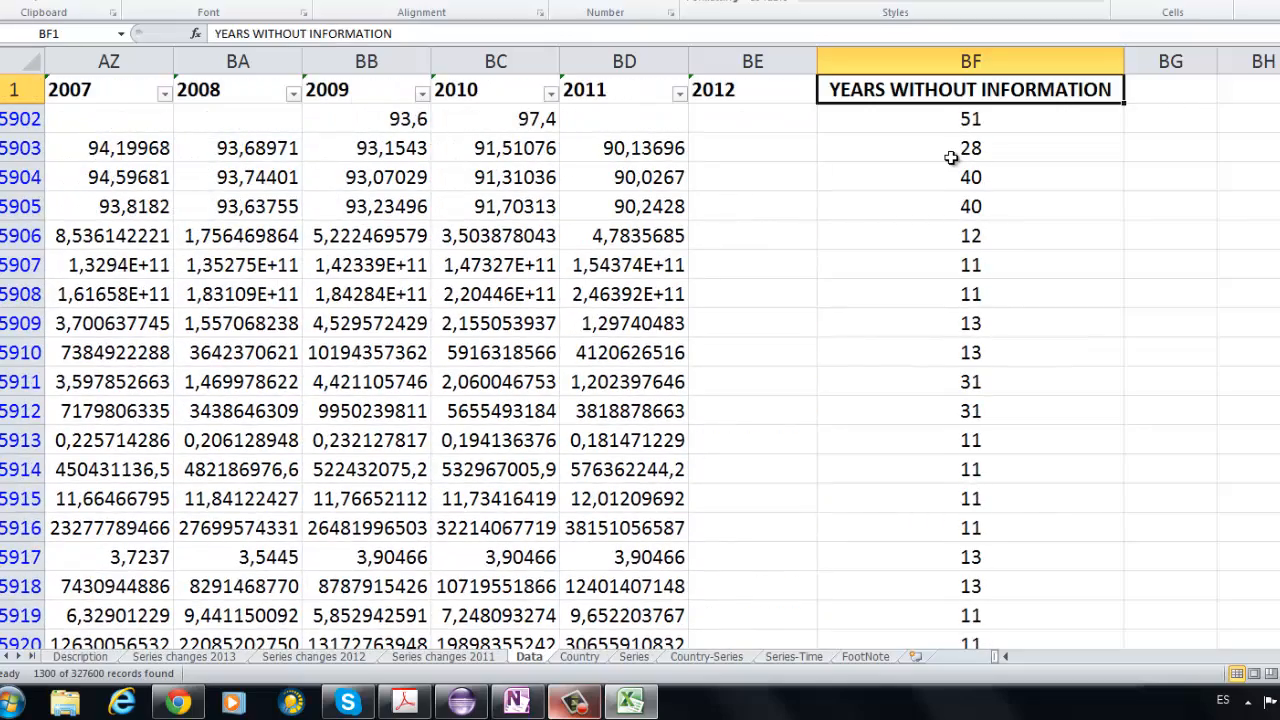
left_click(954, 122)
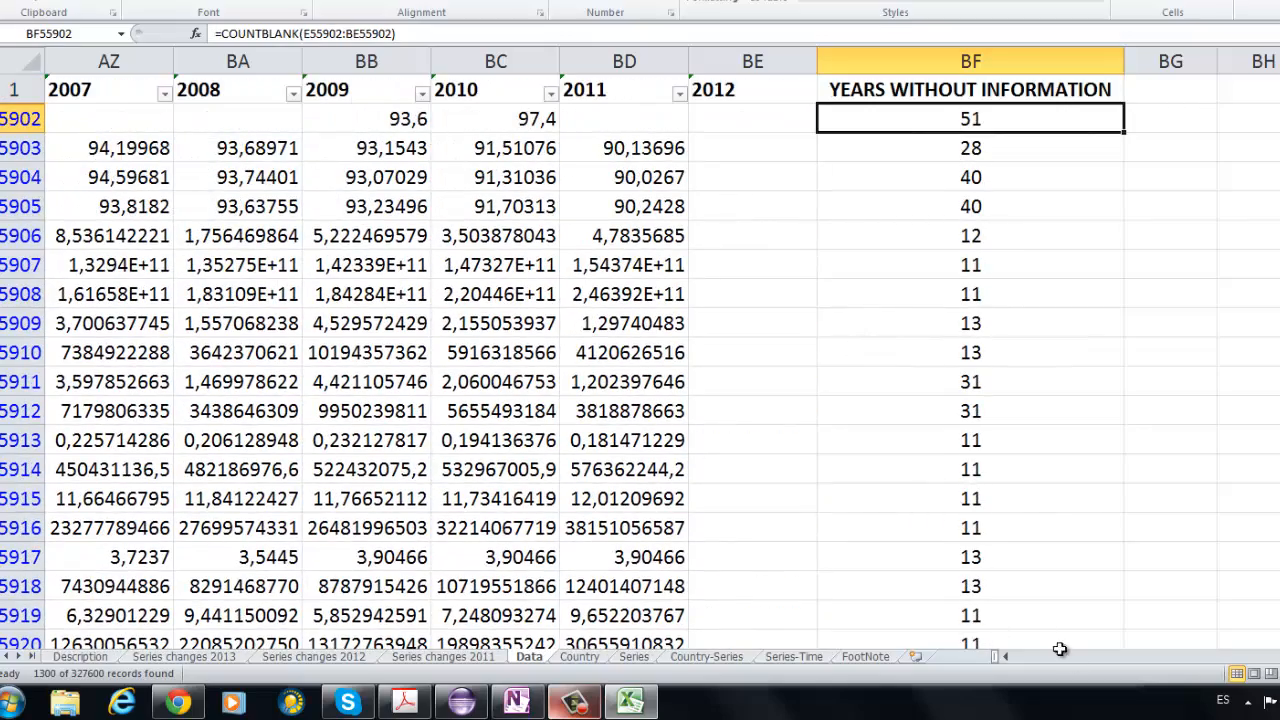
Switch to Chrome and highlight the assignment bullet about counting how many countries belong to each income group.
left_click_drag(1279, 657, 990, 650)
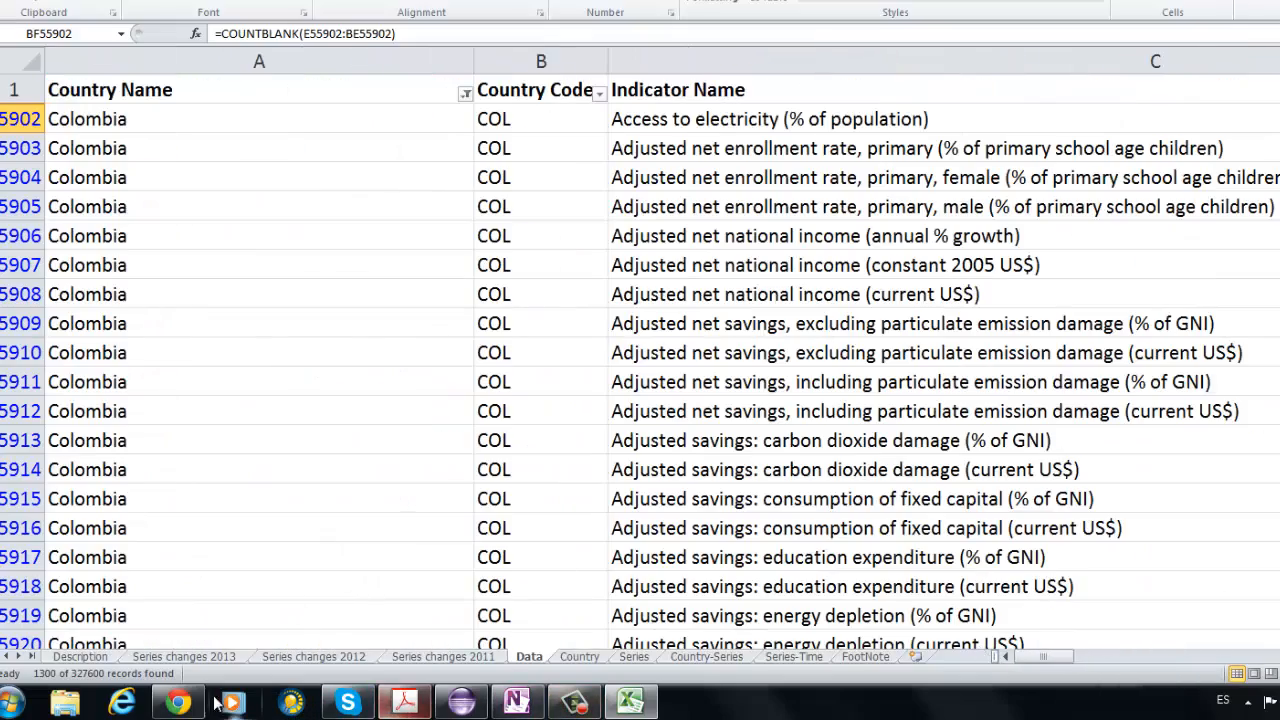
left_click(178, 703)
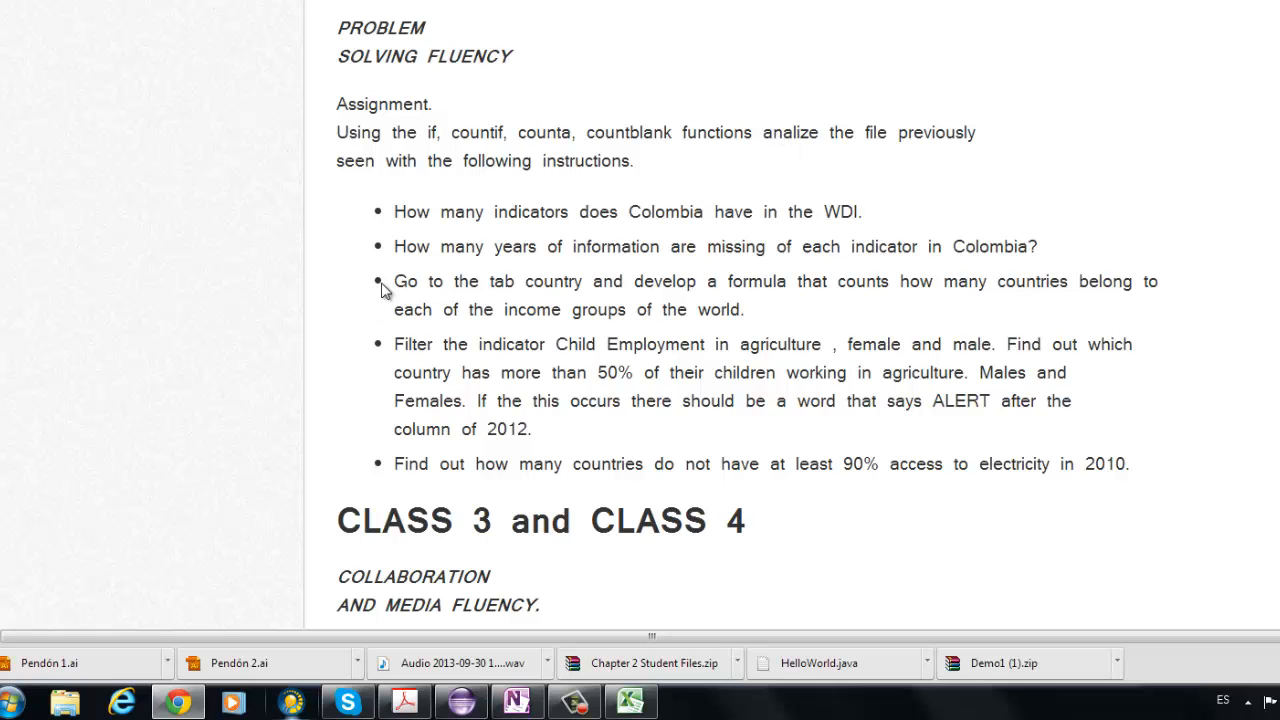
left_click_drag(748, 312, 369, 272)
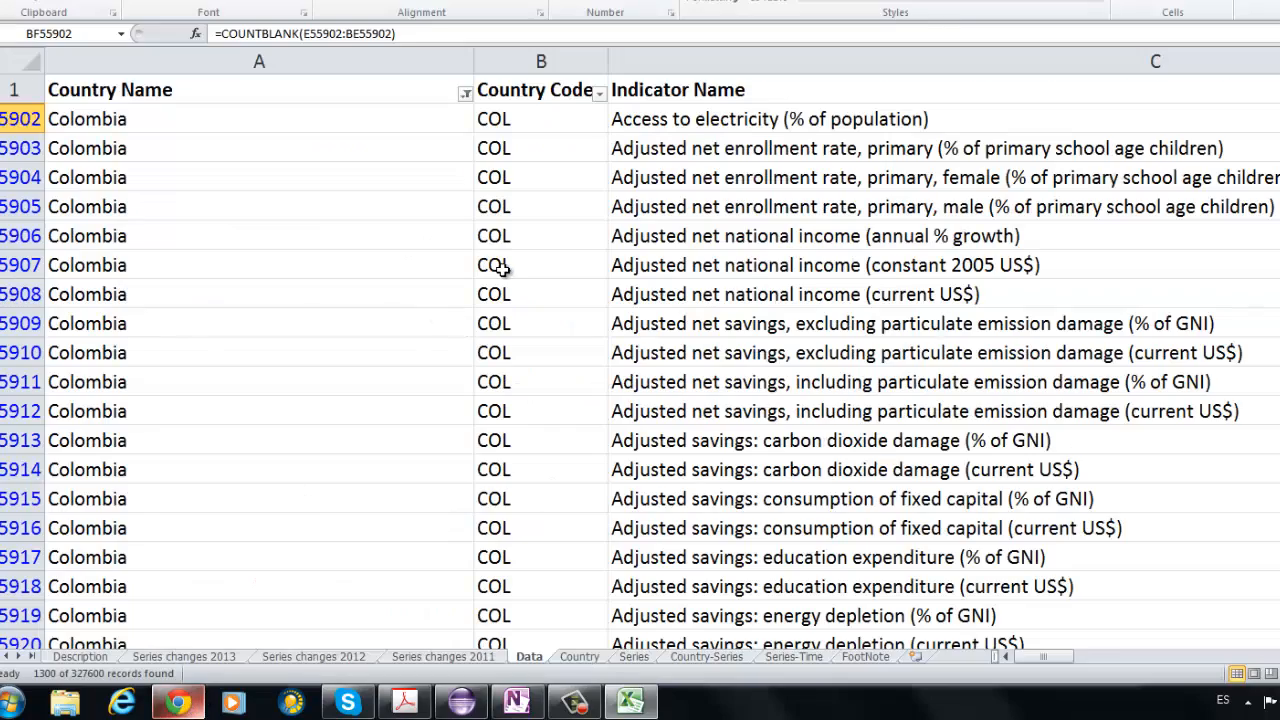
Open the Country sheet in the Excel workbook, and recheck the income-group question on the assignment page.
scroll(503, 268, "down", 9)
scroll(503, 268, "up", 10)
left_click(580, 657)
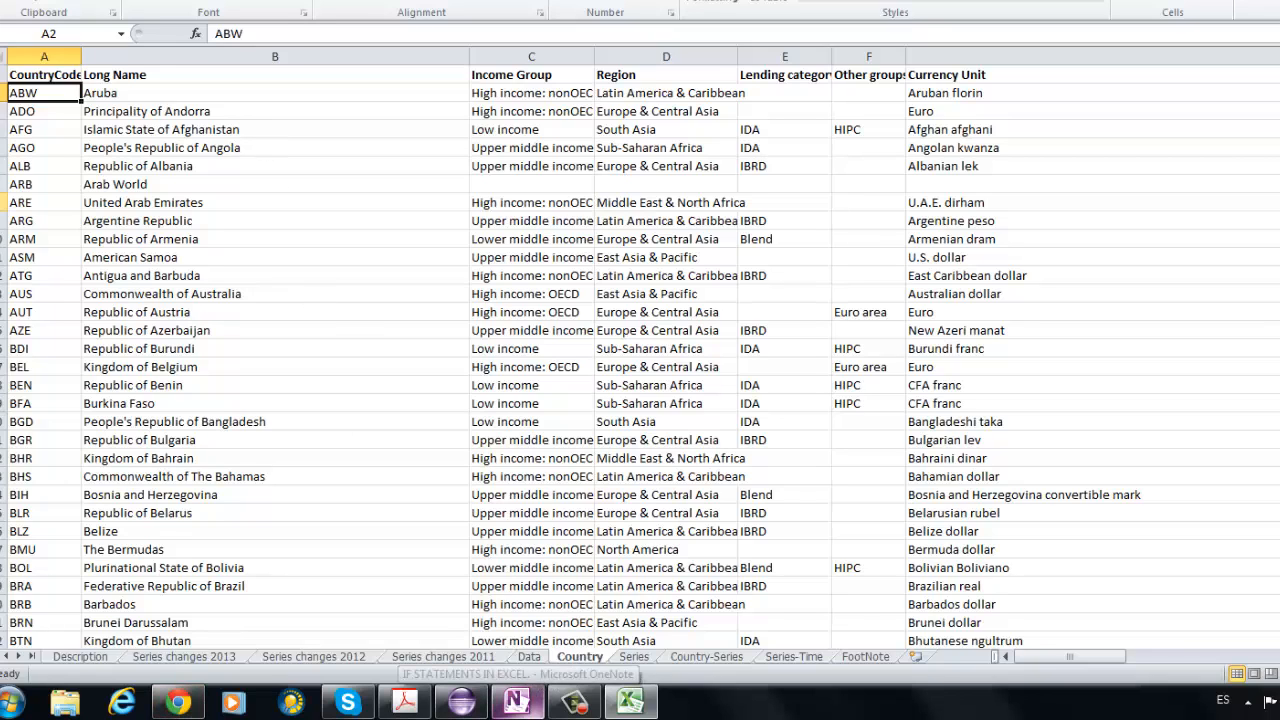
left_click(128, 205)
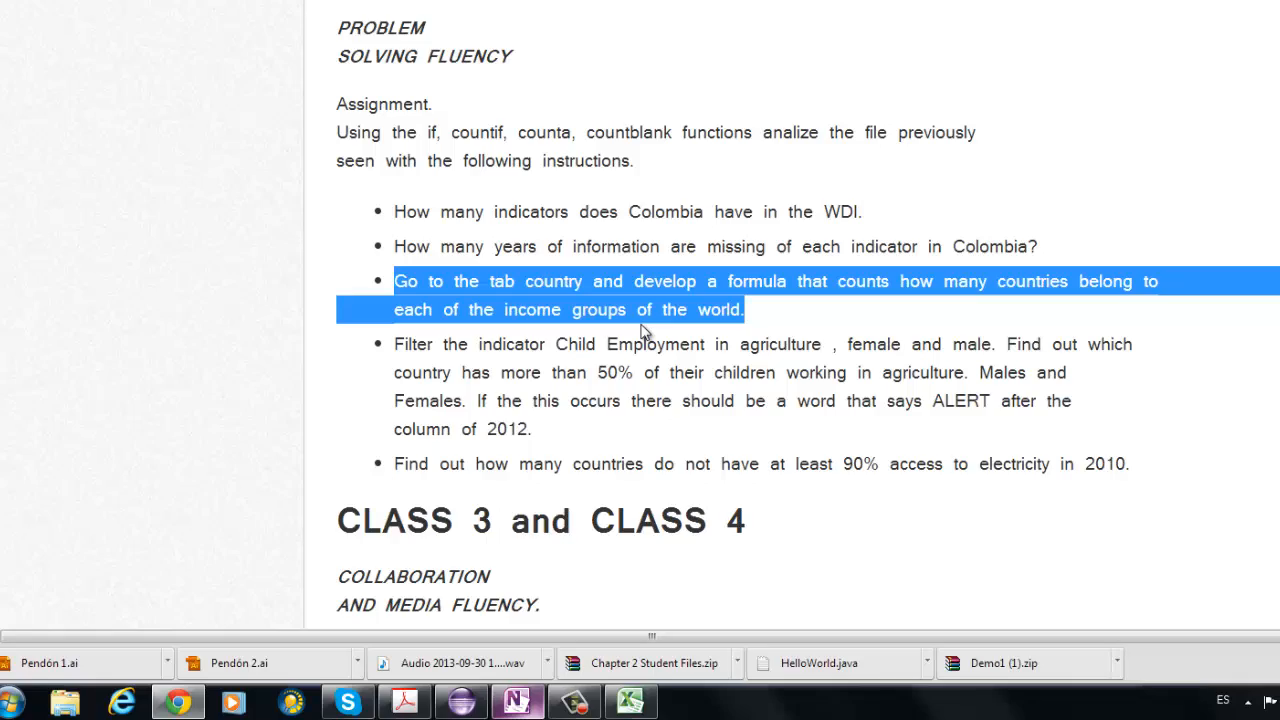
key("alt+Tab")
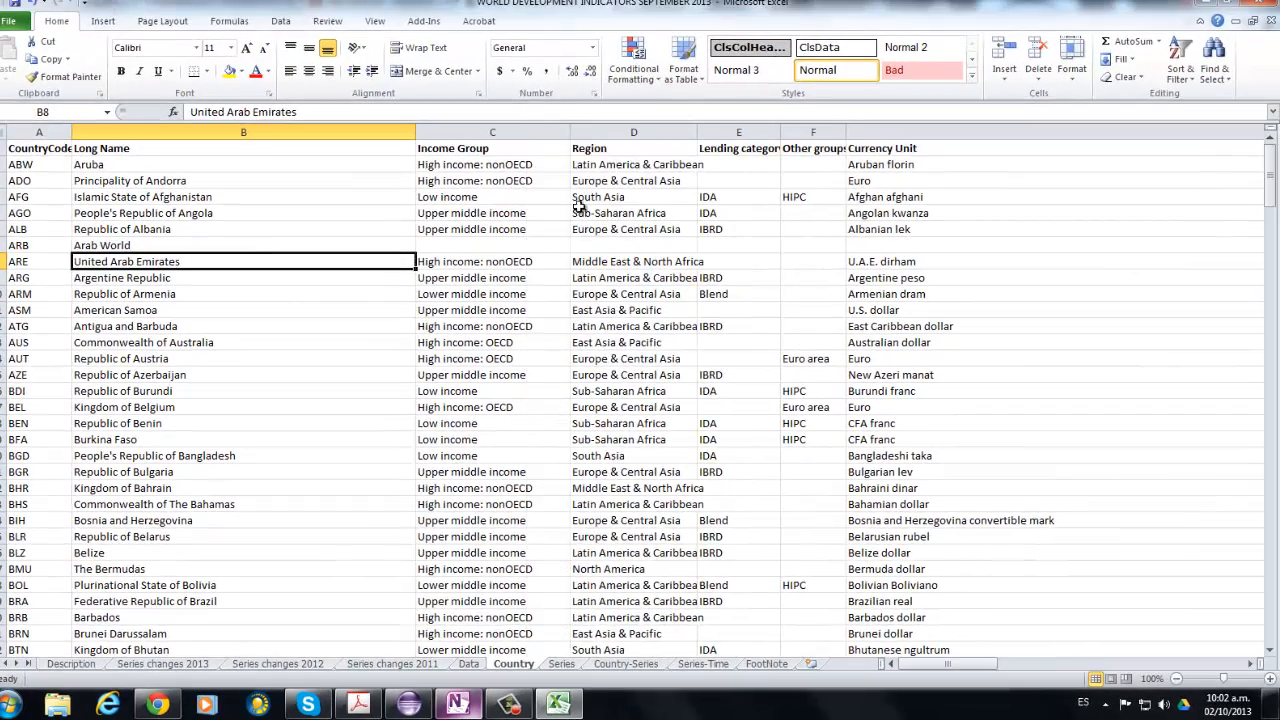
Turn on filtering for the header row of the Country sheet.
left_click(485, 162)
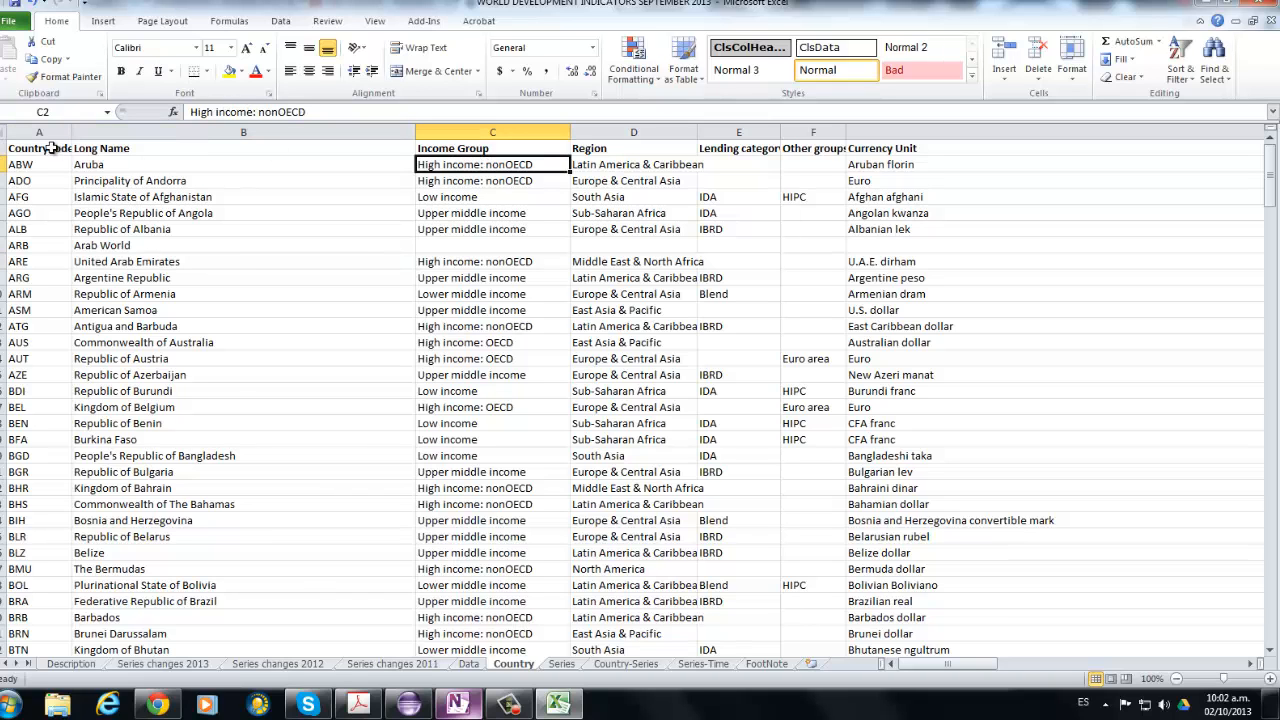
left_click_drag(17, 148, 922, 145)
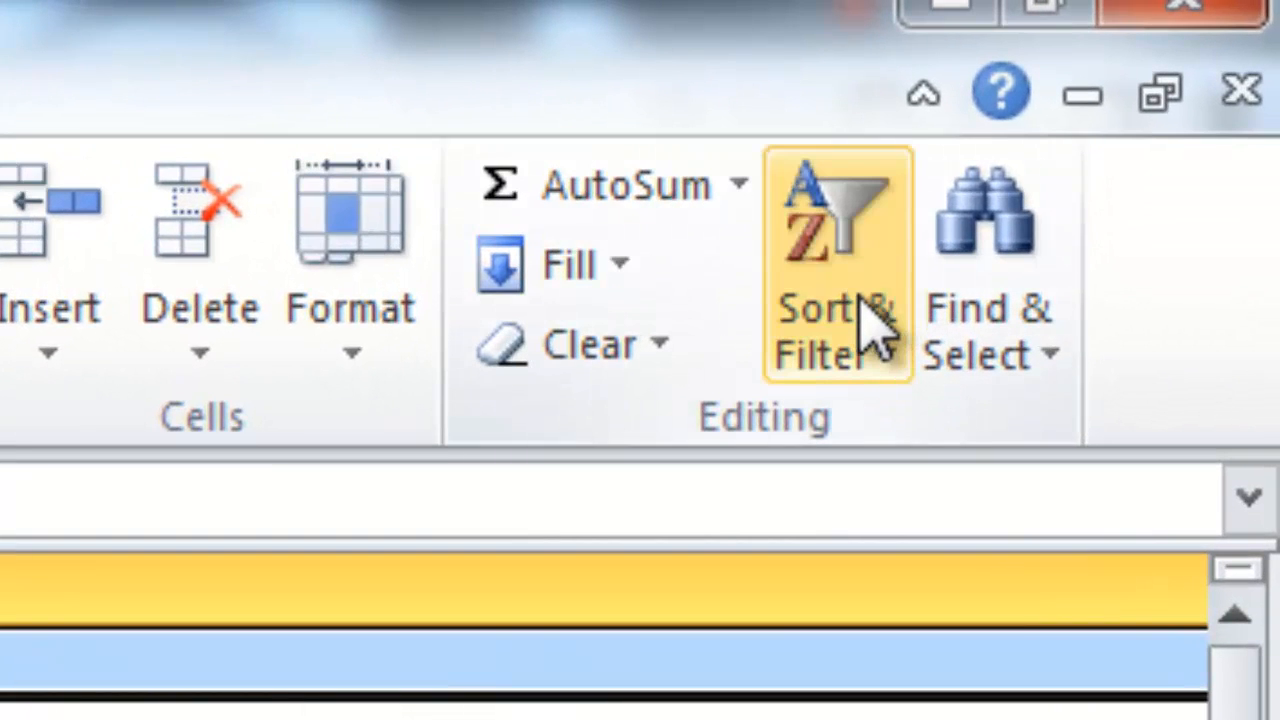
left_click(875, 330)
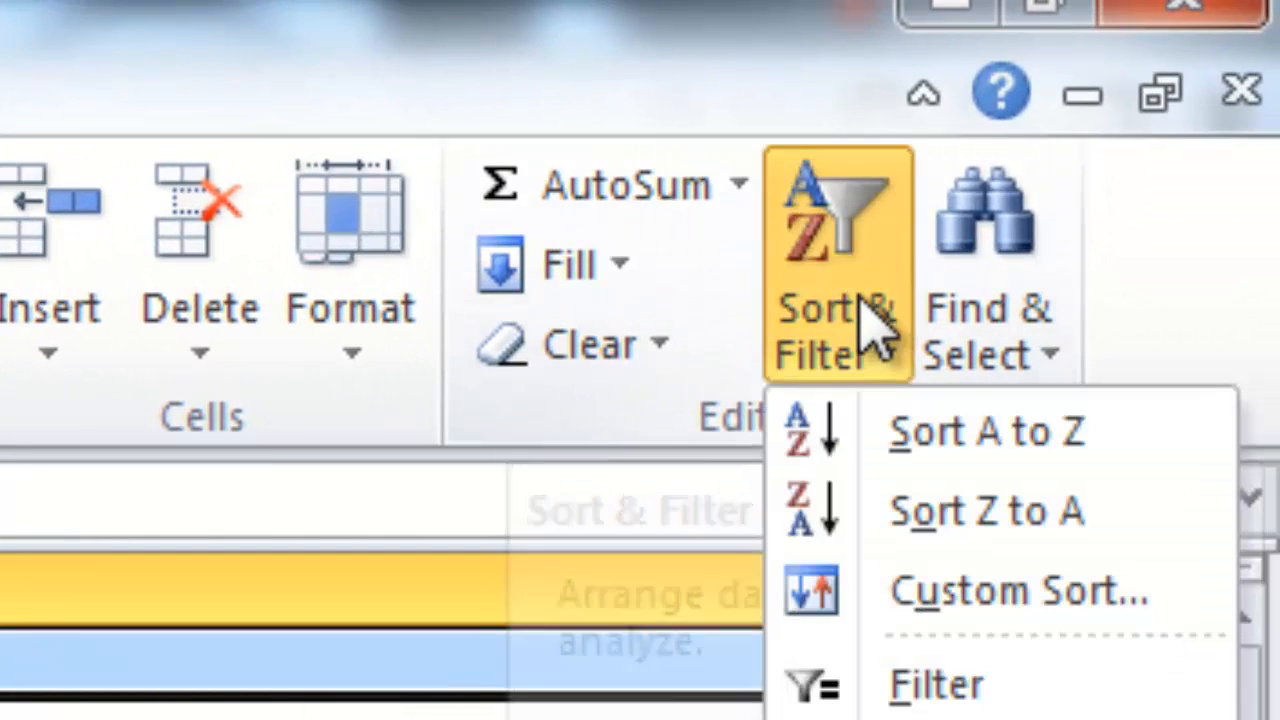
left_click(975, 688)
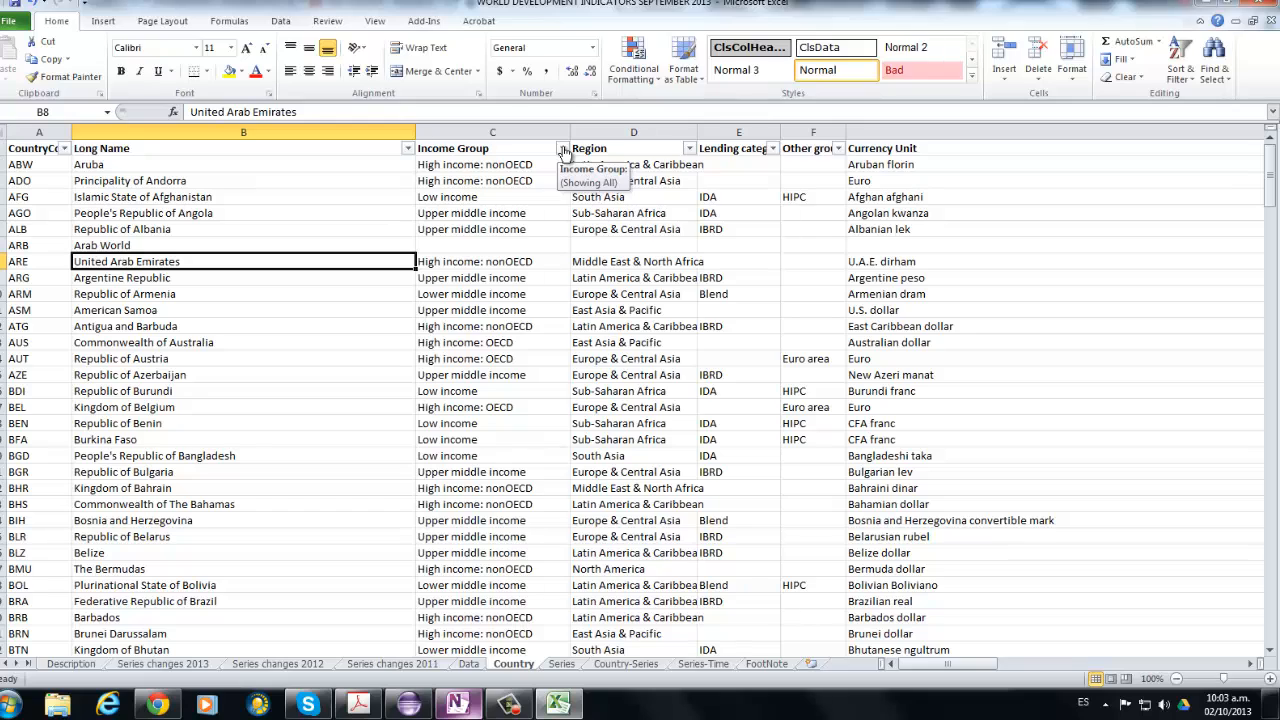
Review the categories in the Income Group filter list and the income groups of the first countries in column C.
left_click(563, 149)
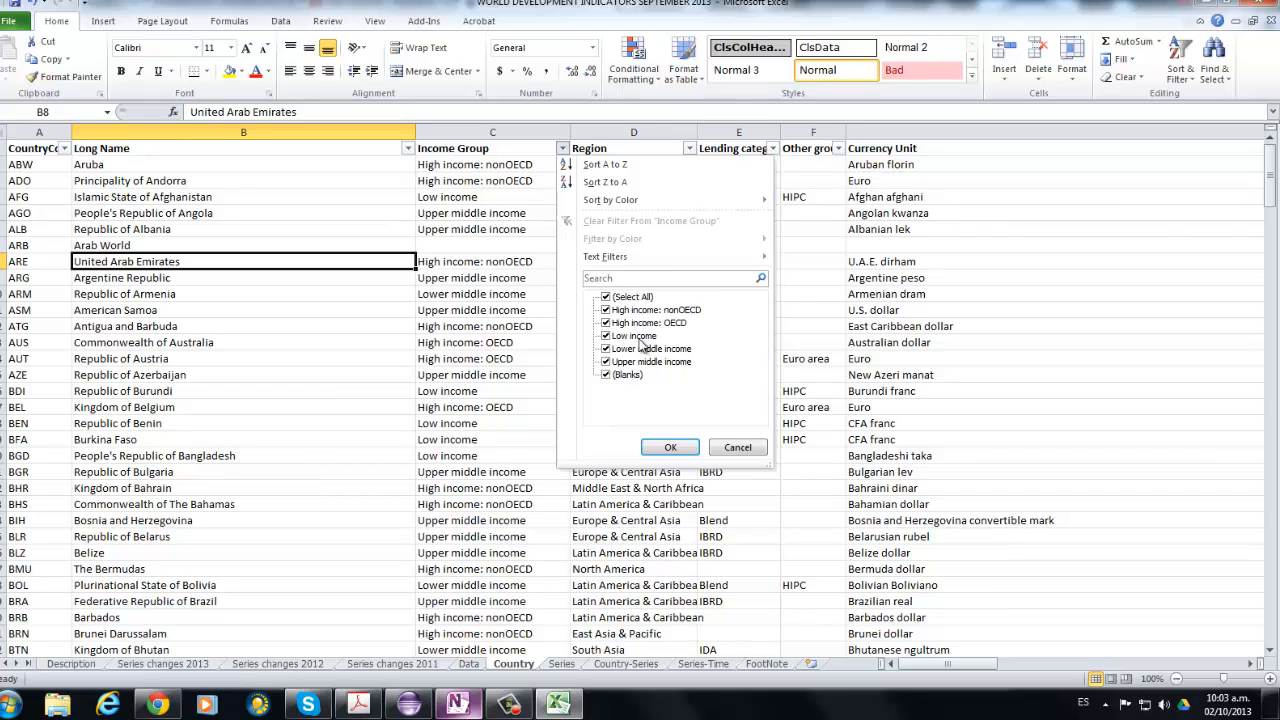
left_click(737, 447)
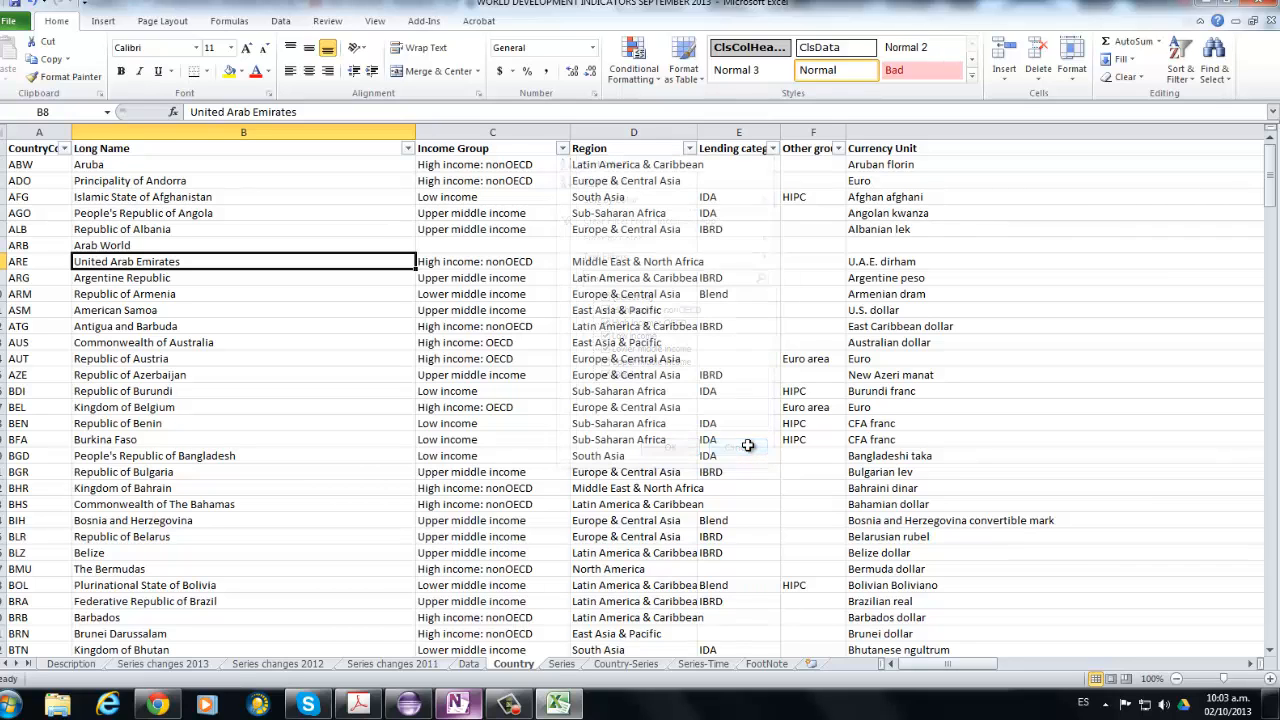
left_click(457, 213)
left_click(483, 166)
left_click(485, 181)
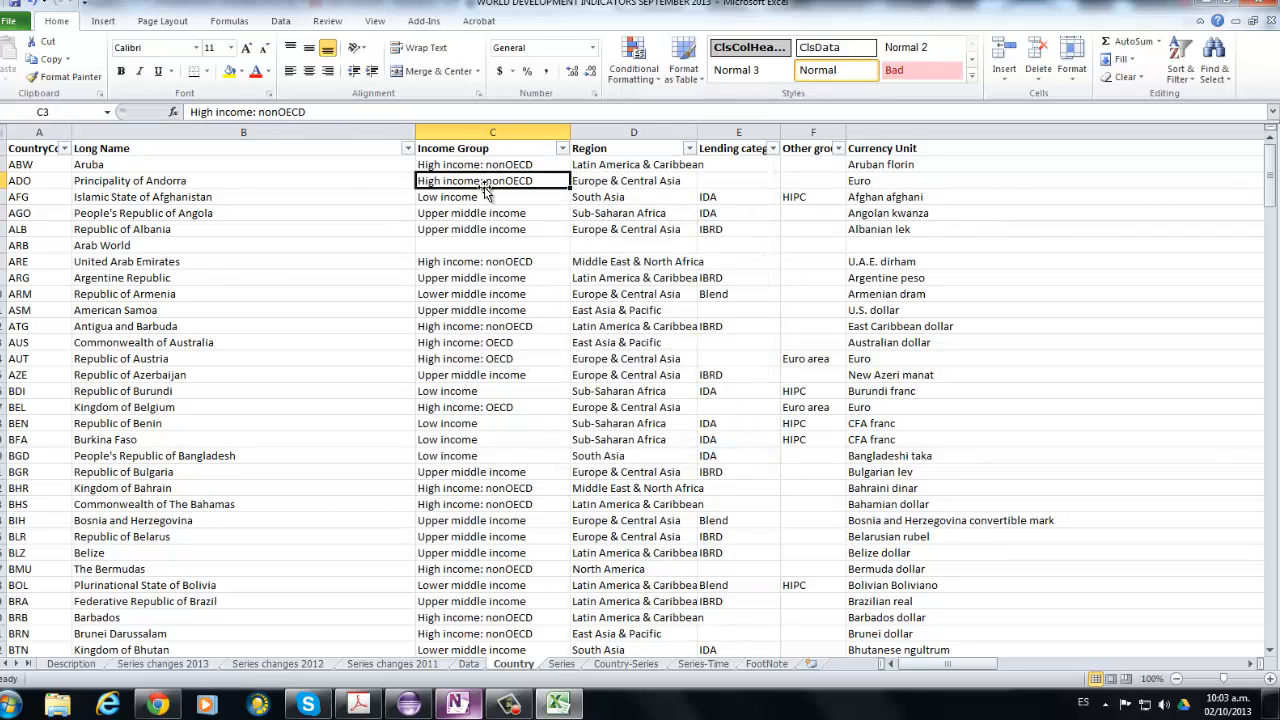
left_click(489, 214)
left_click(501, 198)
left_click(507, 230)
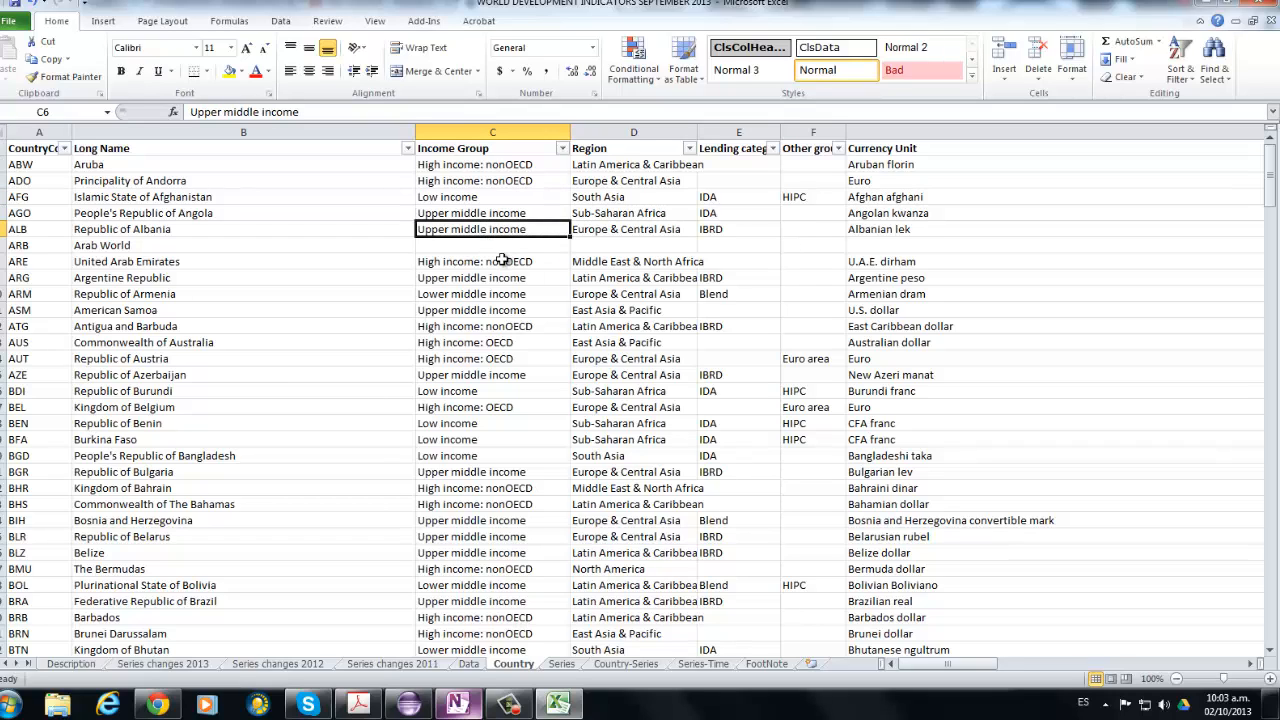
left_click(508, 705)
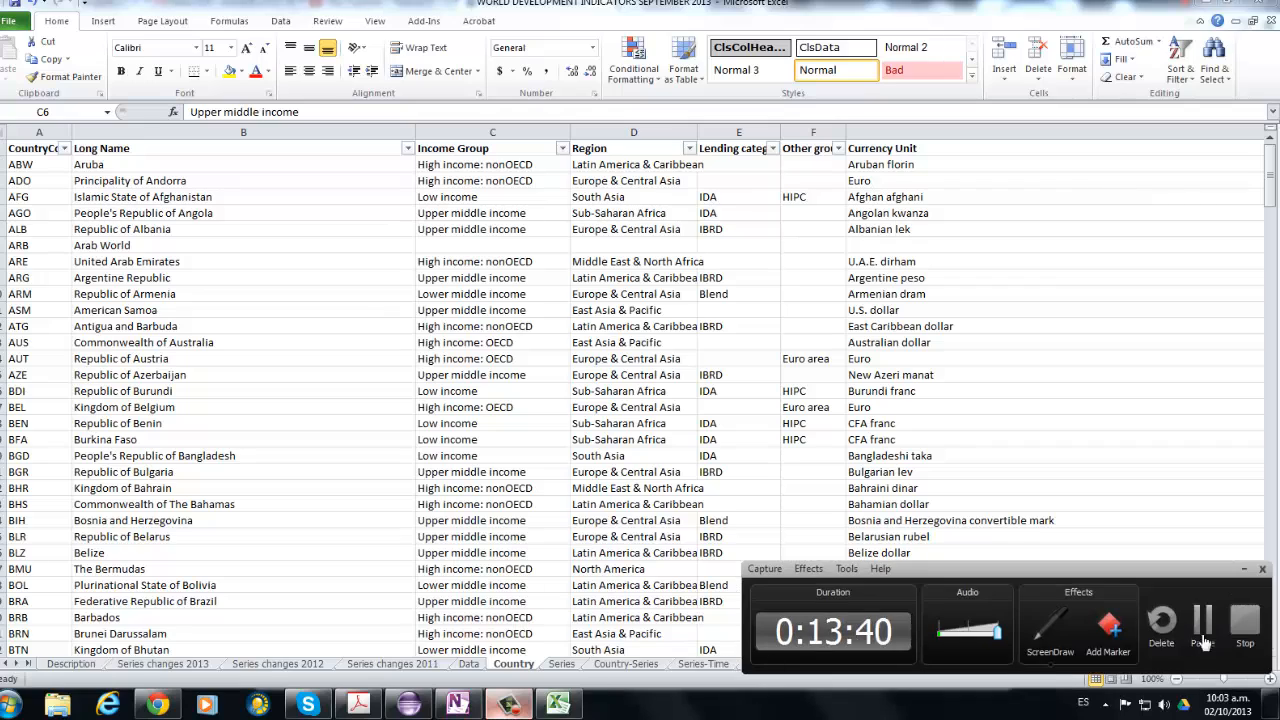
left_click(1203, 622)
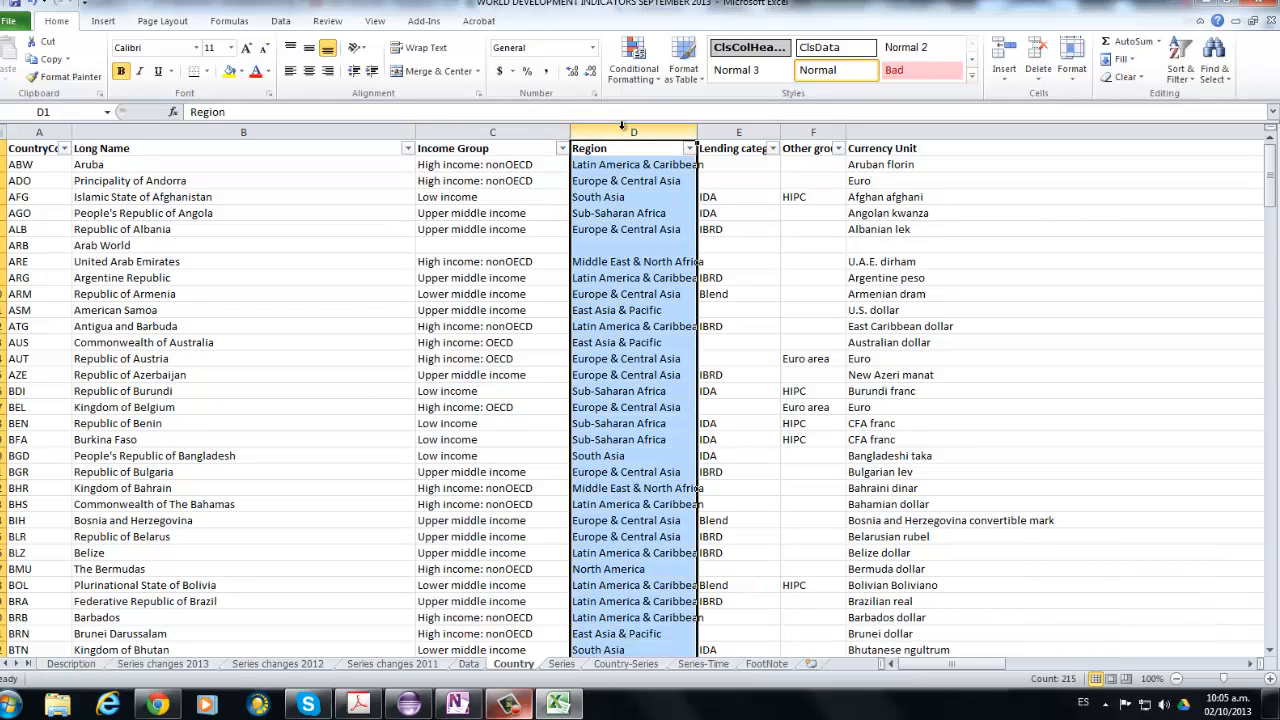
Insert a blank column D between the Income Group and Region columns.
left_click(550, 132)
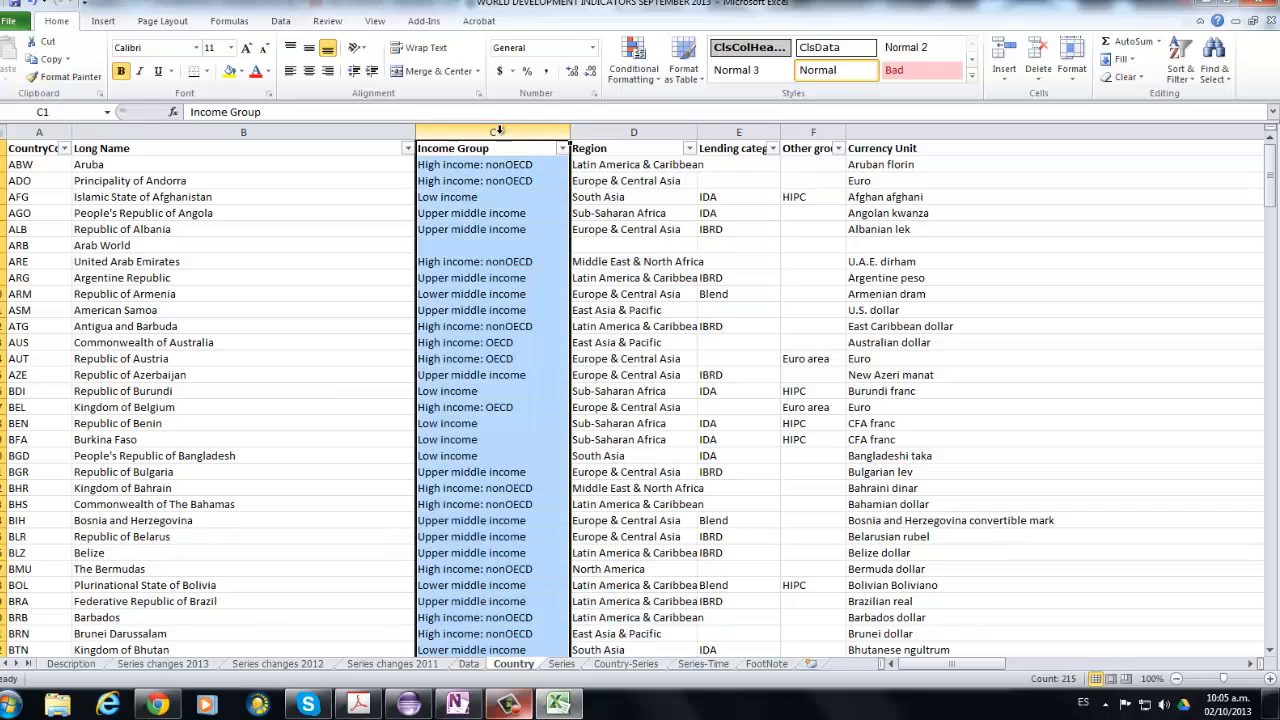
right_click(604, 135)
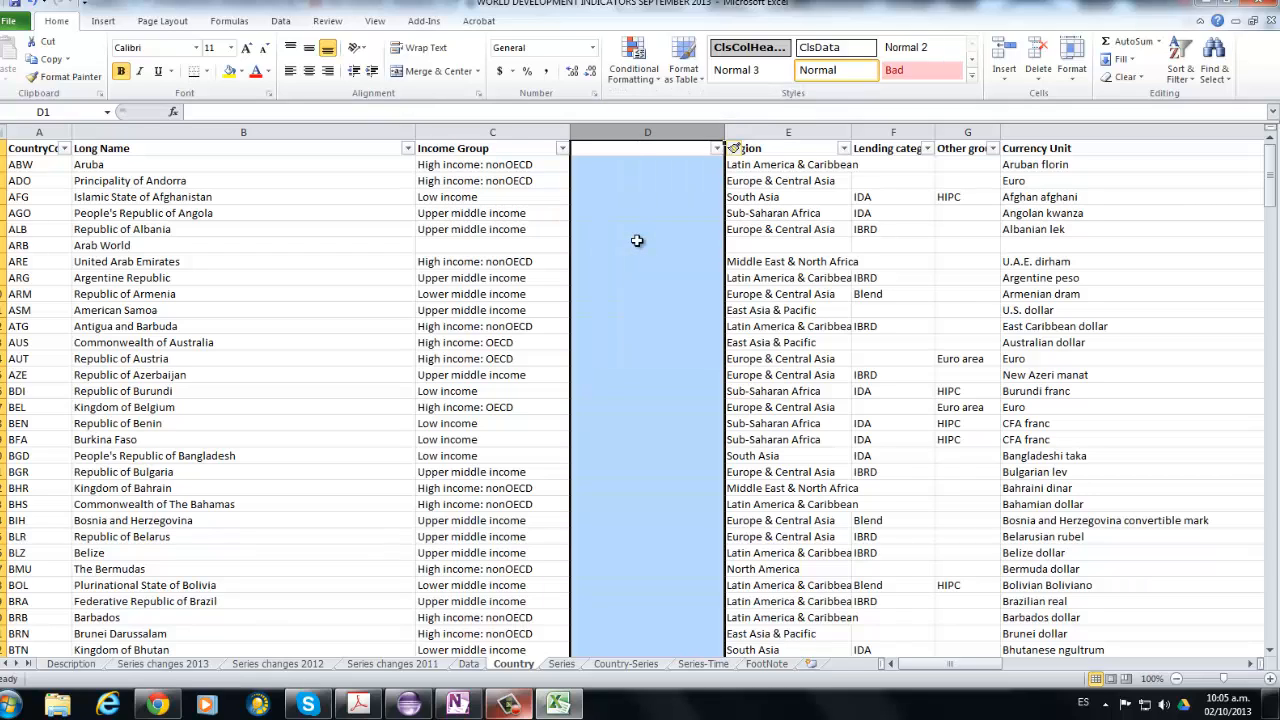
left_click(613, 195)
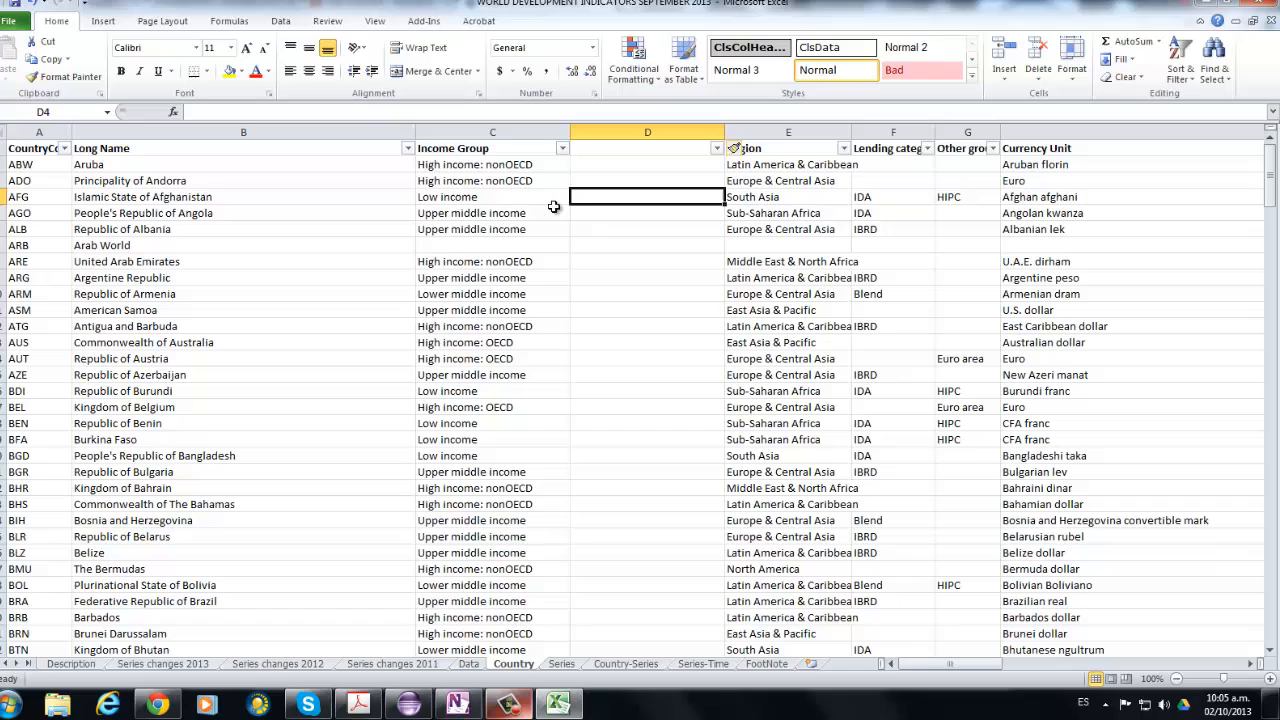
left_click(637, 180)
left_click(637, 163)
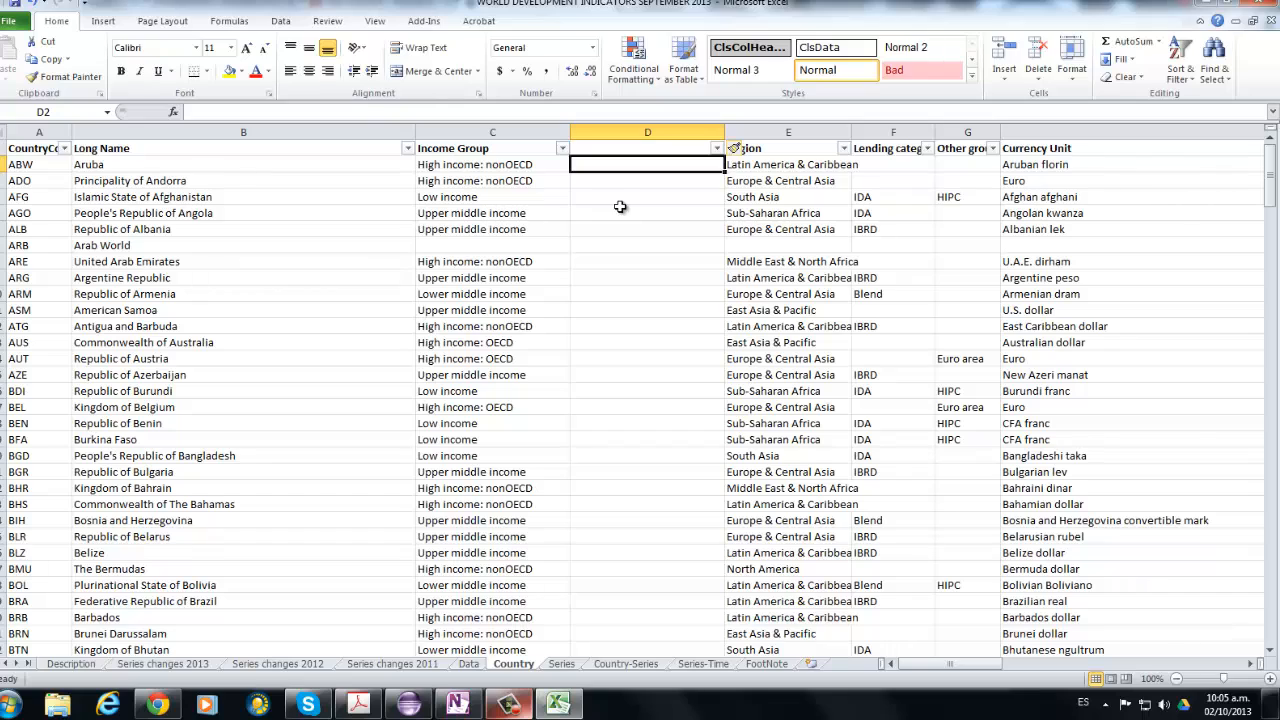
Check the Income Group filter list and enter the category name High income: nonOECD in cell D2.
left_click(619, 199)
left_click(624, 165)
left_click(562, 149)
left_click(588, 164)
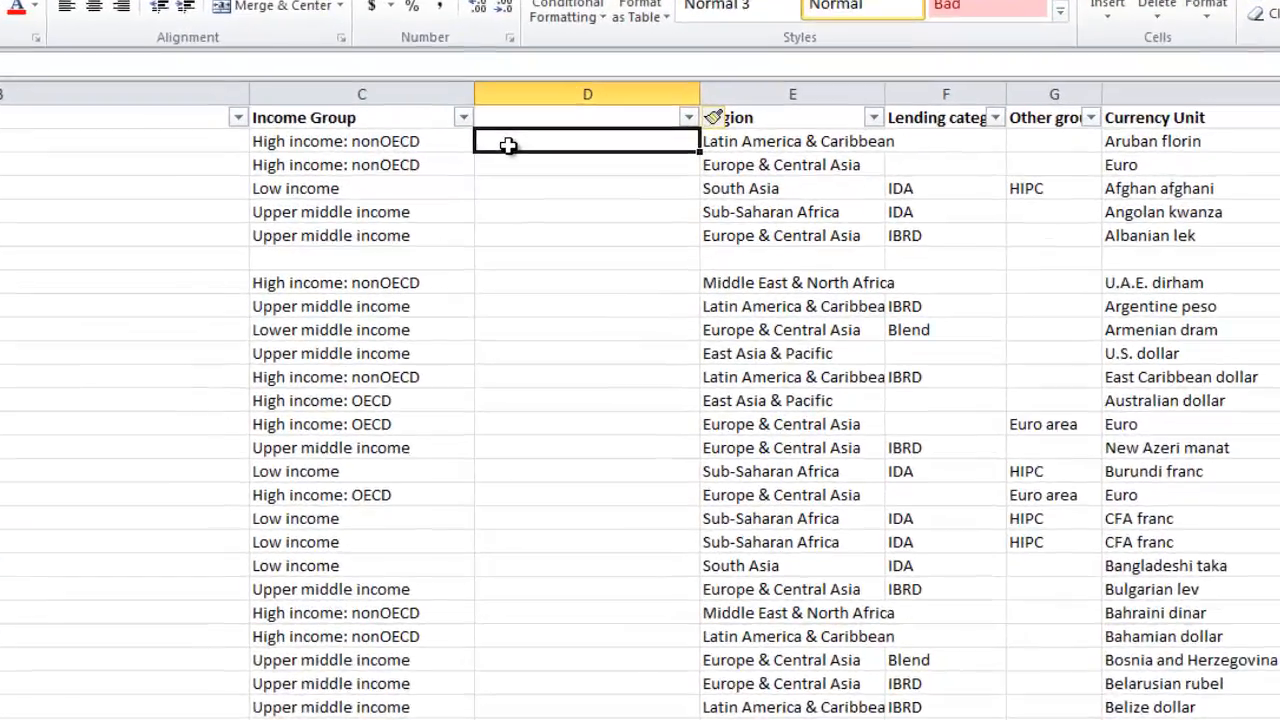
type("Hig")
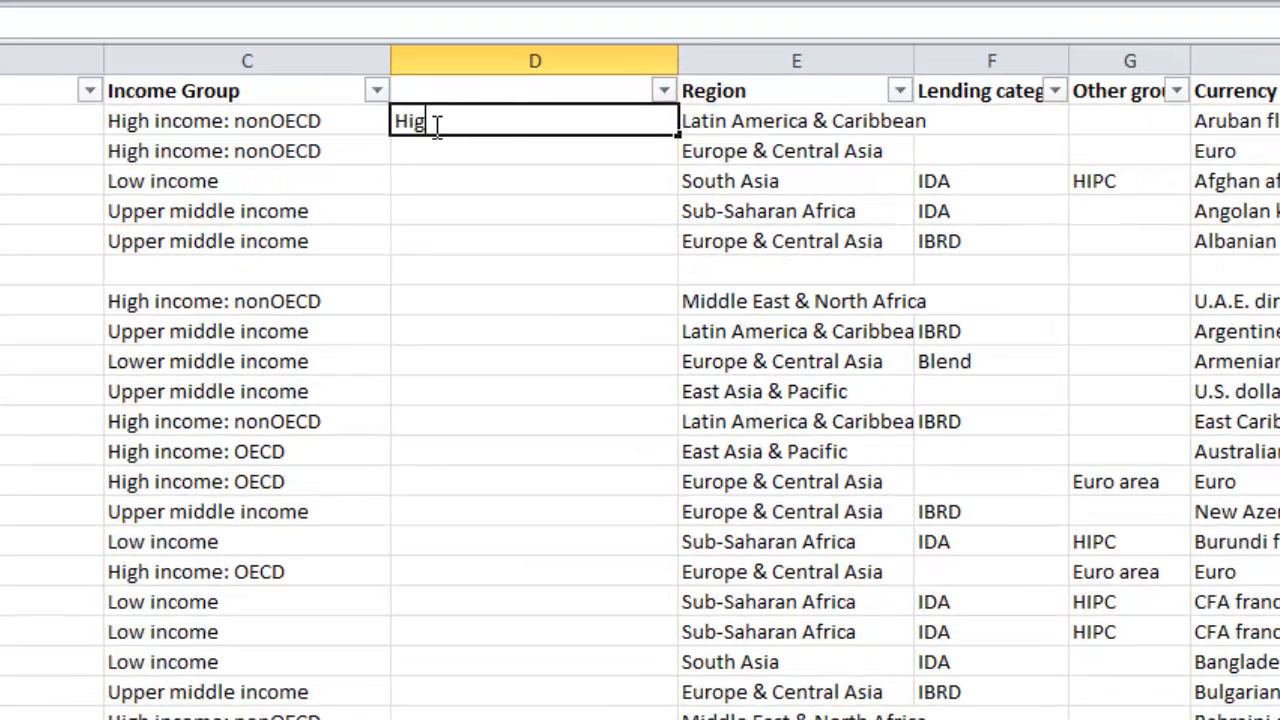
type("h income: nonOECD")
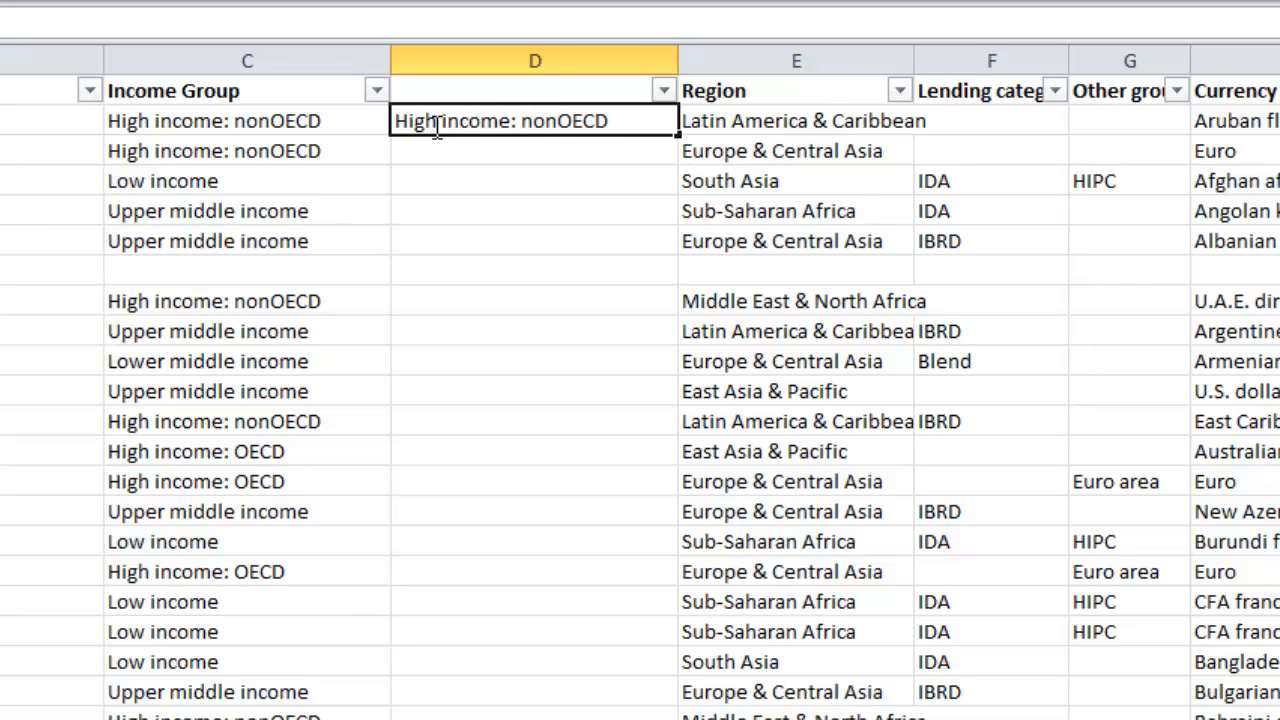
key("Return")
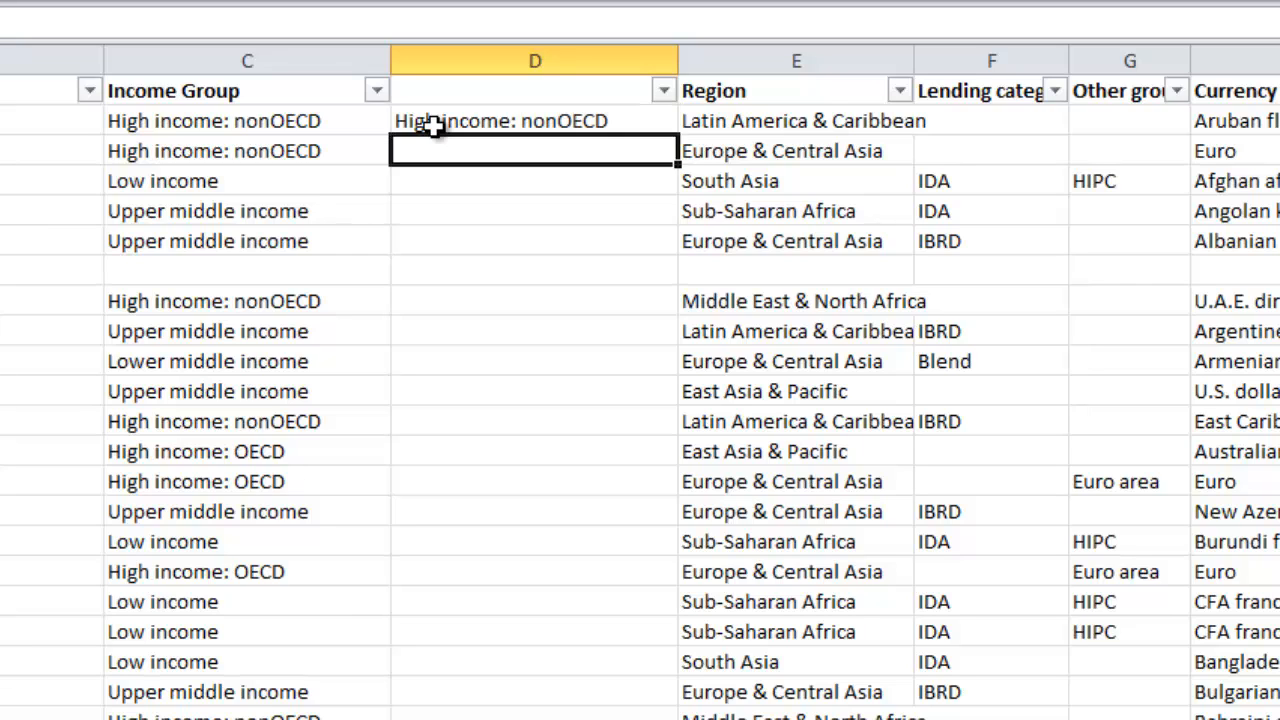
Check the Income Group filter list again and enter the category name High income: OECD in cell D4.
left_click(378, 91)
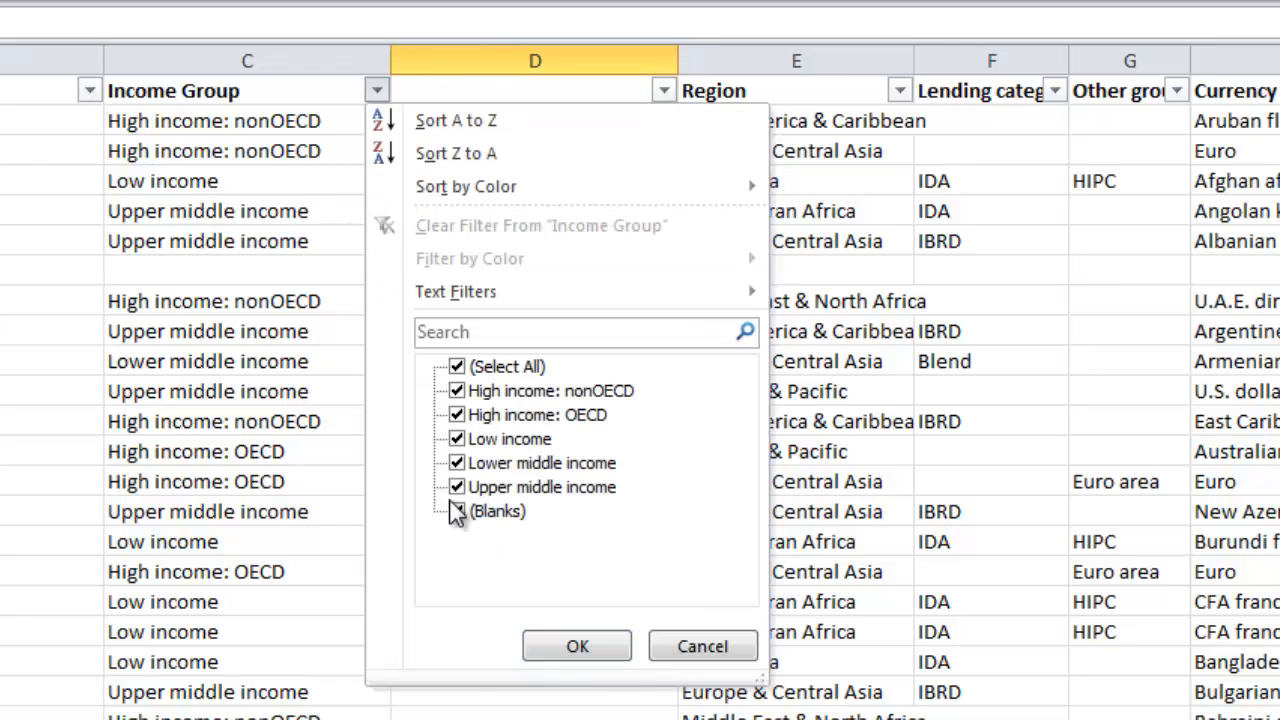
key("Escape")
key("Down")
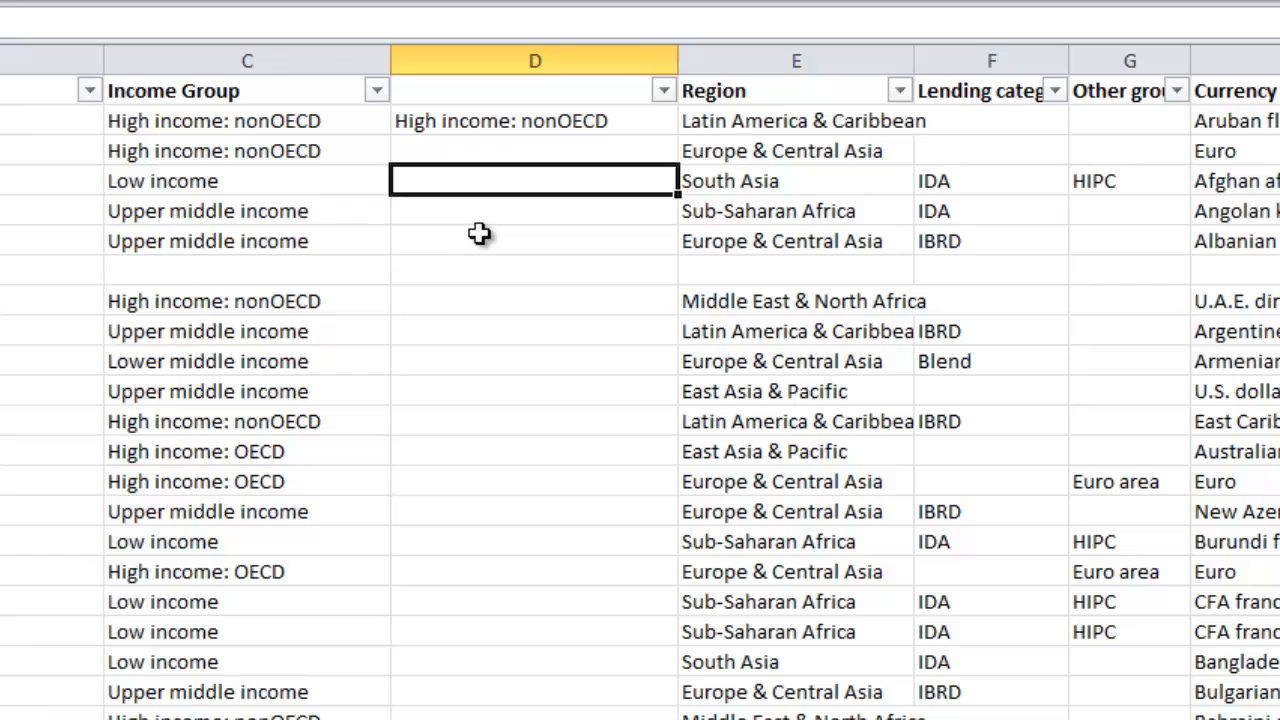
type("HIGH")
key("BackSpace")
key("BackSpace")
key("BackSpace")
key("BackSpace")
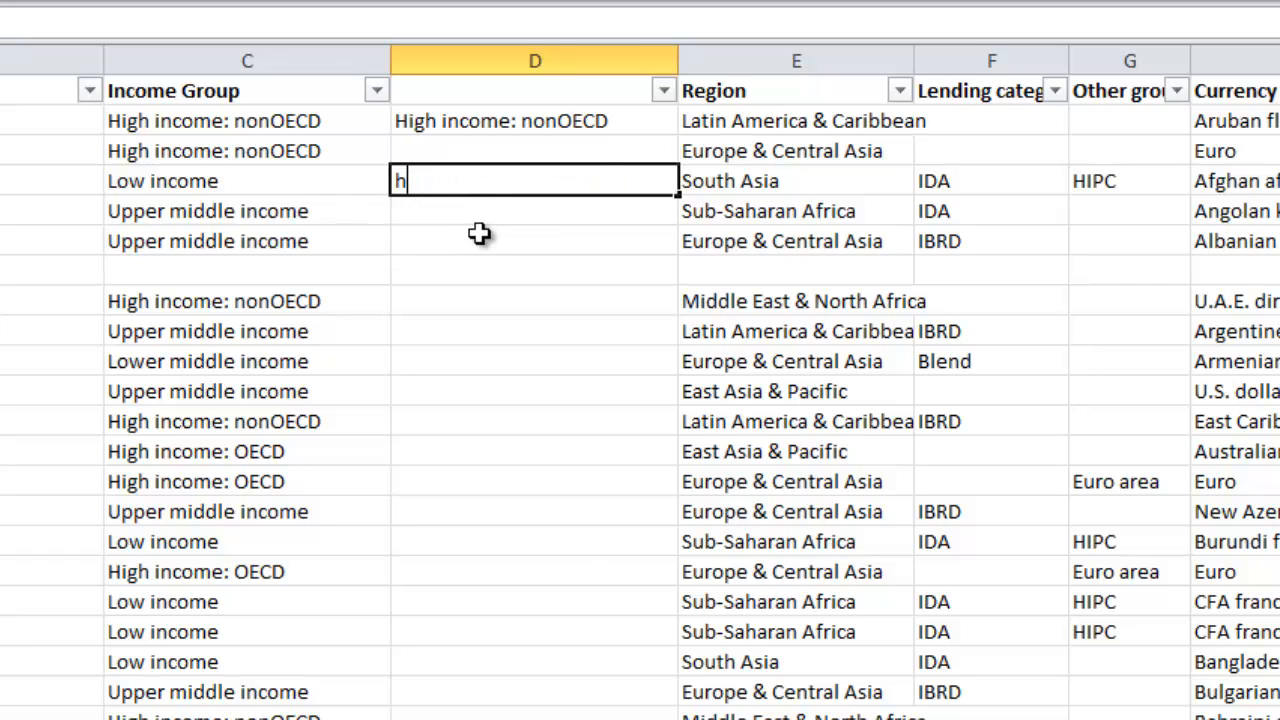
type("High income")
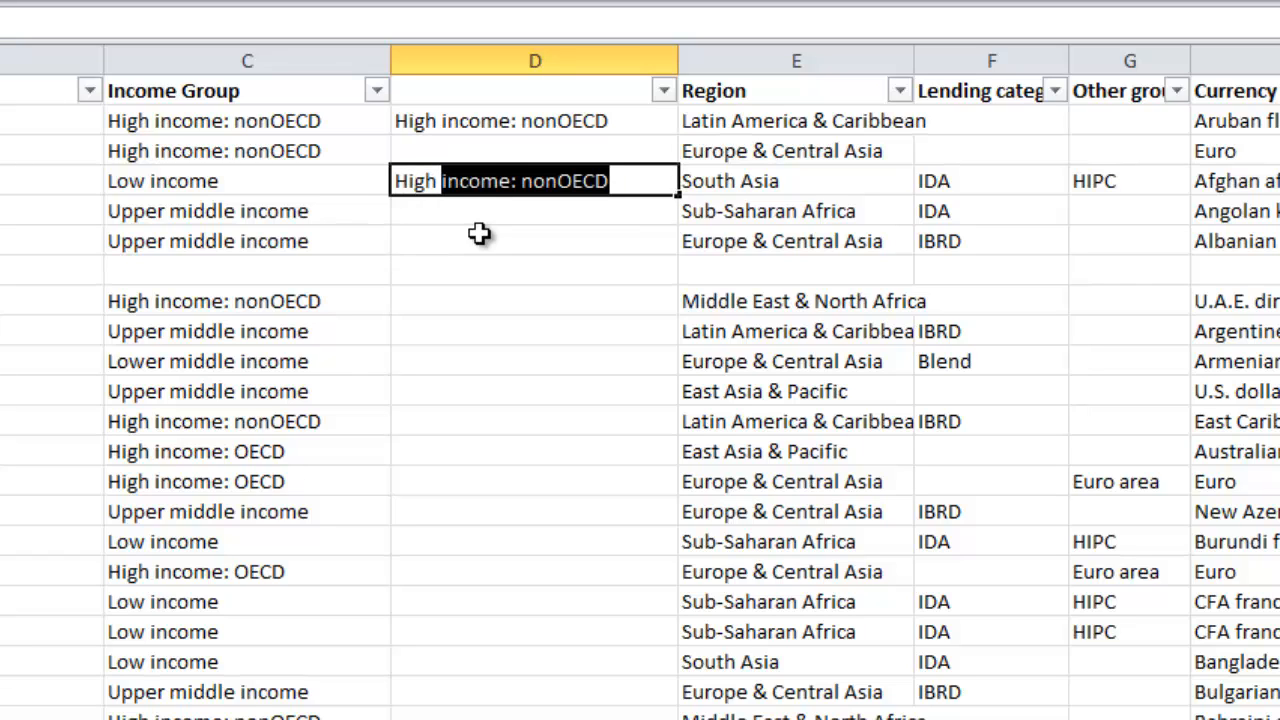
type(":")
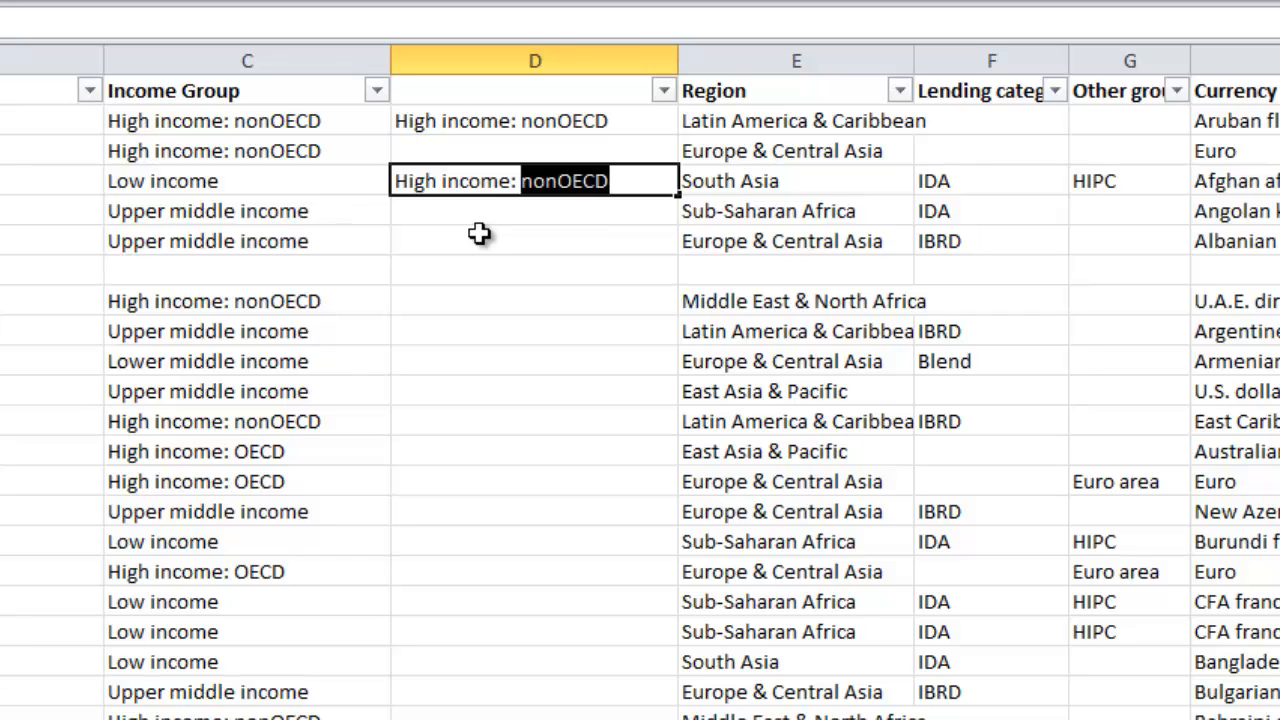
type(" OECD")
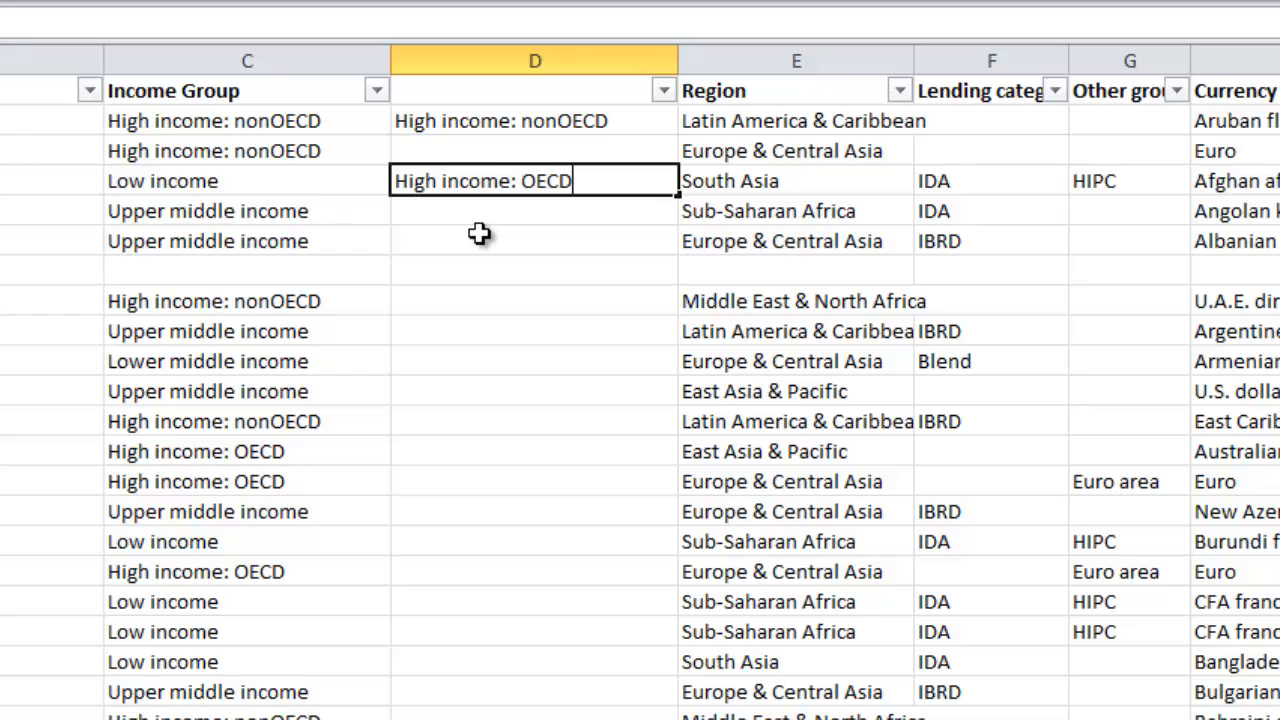
key("Return")
Check the Income Group filter list once more and enter the category name Low income in cell D6.
left_click(479, 233)
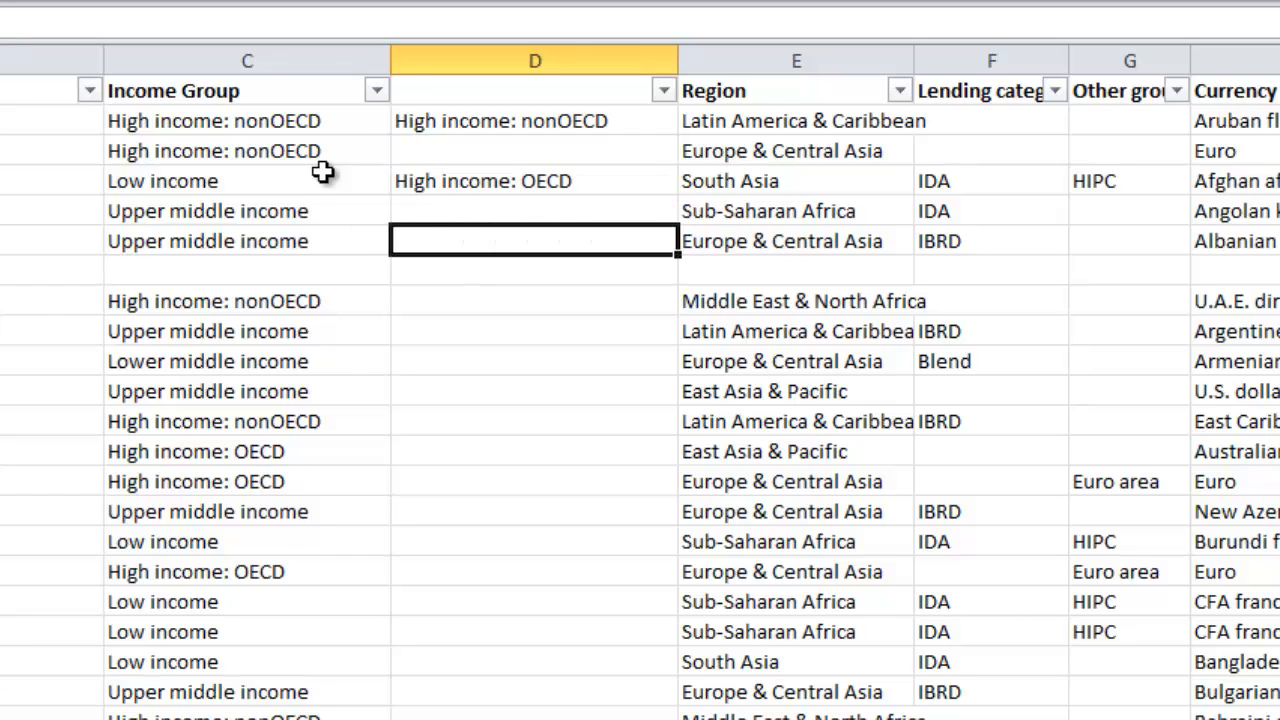
left_click(377, 91)
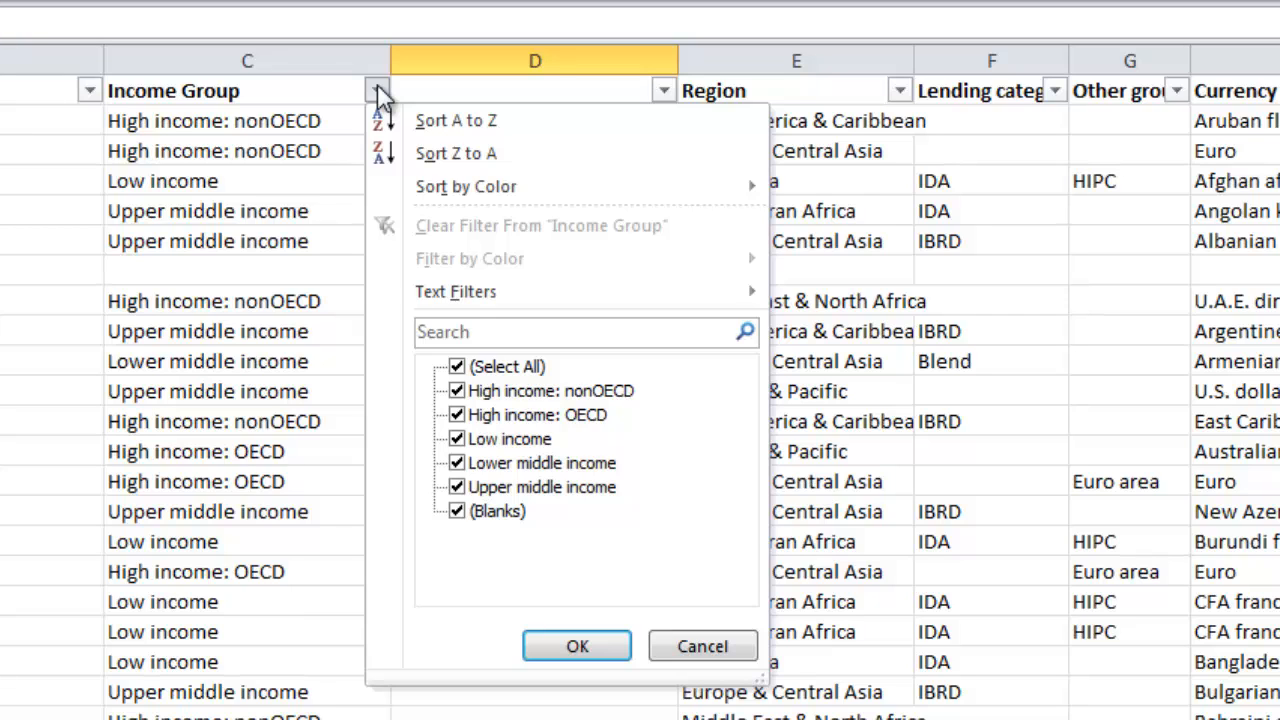
left_click(377, 88)
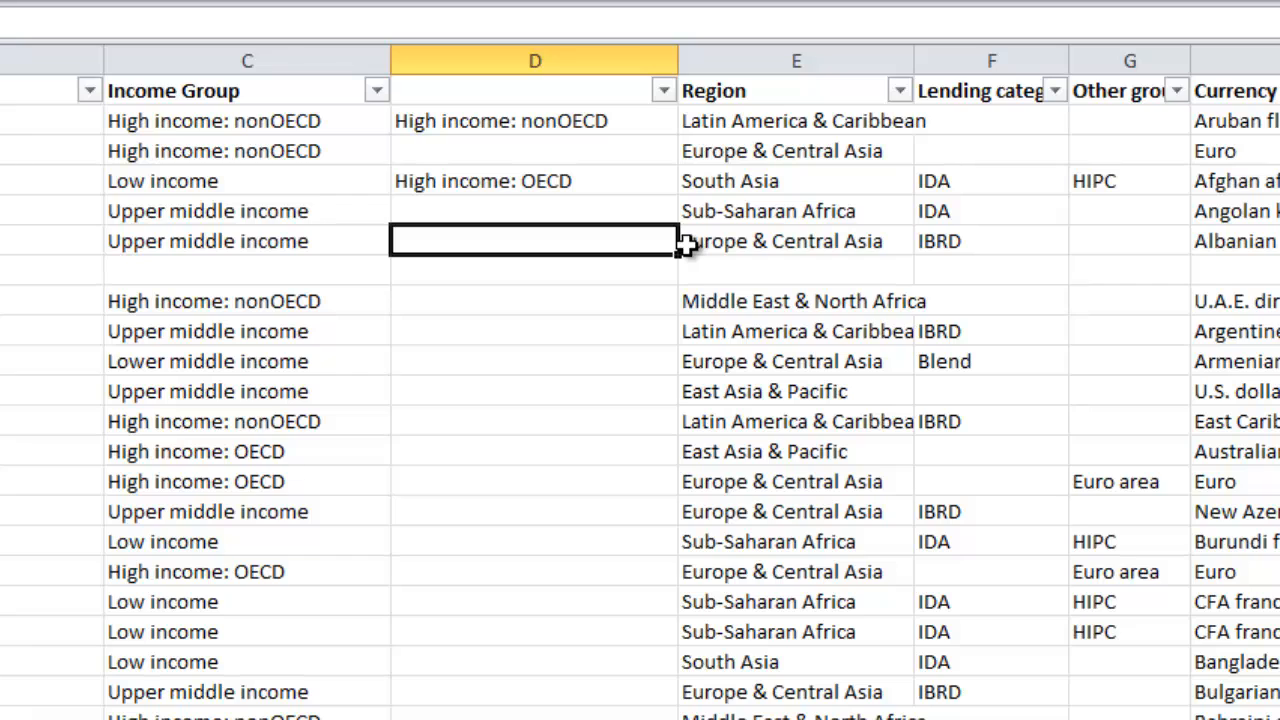
type("<<LOE")
key("BackSpace")
key("BackSpace")
key("BackSpace")
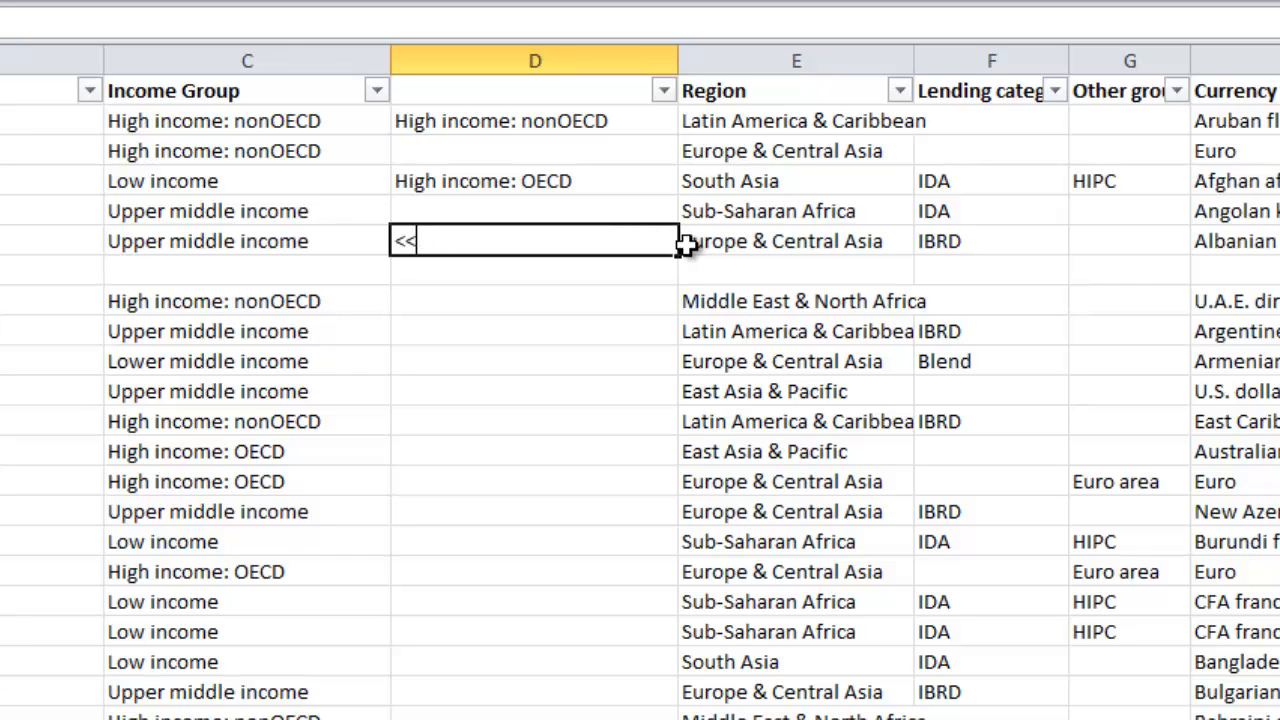
key("BackSpace")
key("BackSpace")
type("!OEC")
key("BackSpace")
key("BackSpace")
key("BackSpace")
key("BackSpace")
type("Low income")
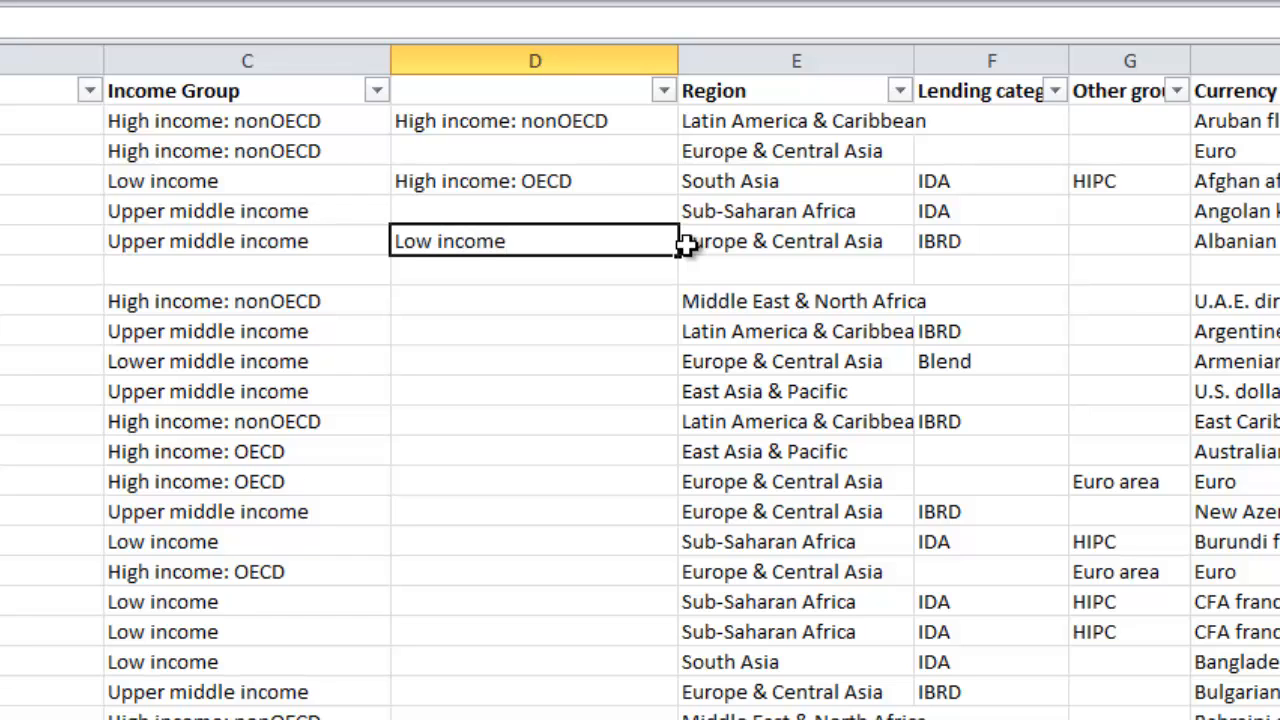
key("Return")
Enter the category names Lower middle income in cell D8 and Upper middle income in cell D10.
key("Return")
type("Upp")
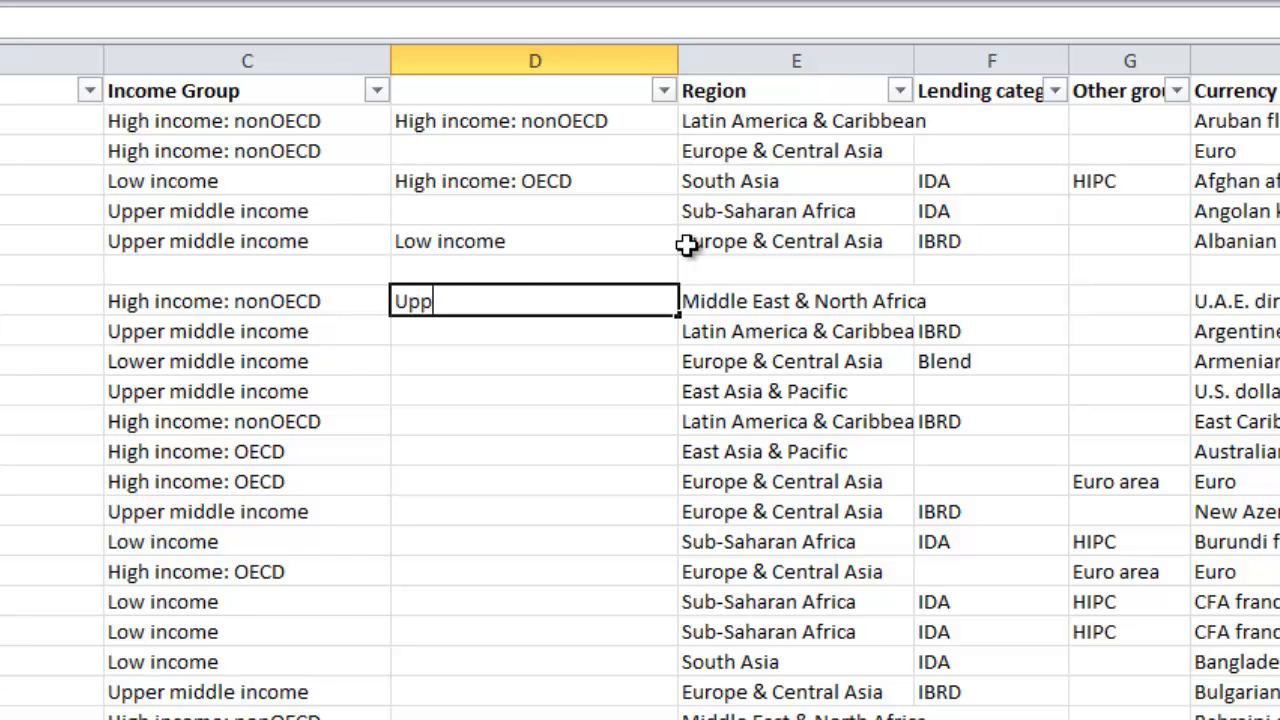
type("er")
key("BackSpace")
key("BackSpace")
key("BackSpace")
key("BackSpace")
key("BackSpace")
key("BackSpace")
type("Lower mi")
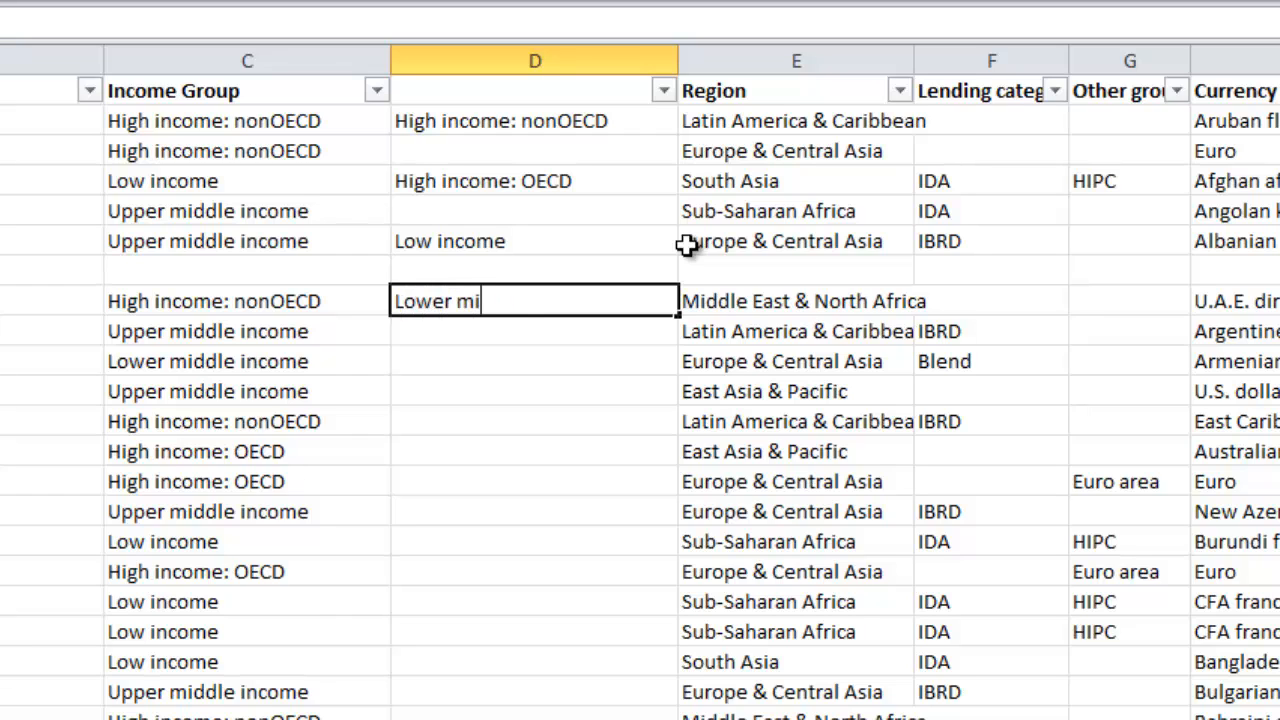
type("ddle income")
key("Return")
key("Return")
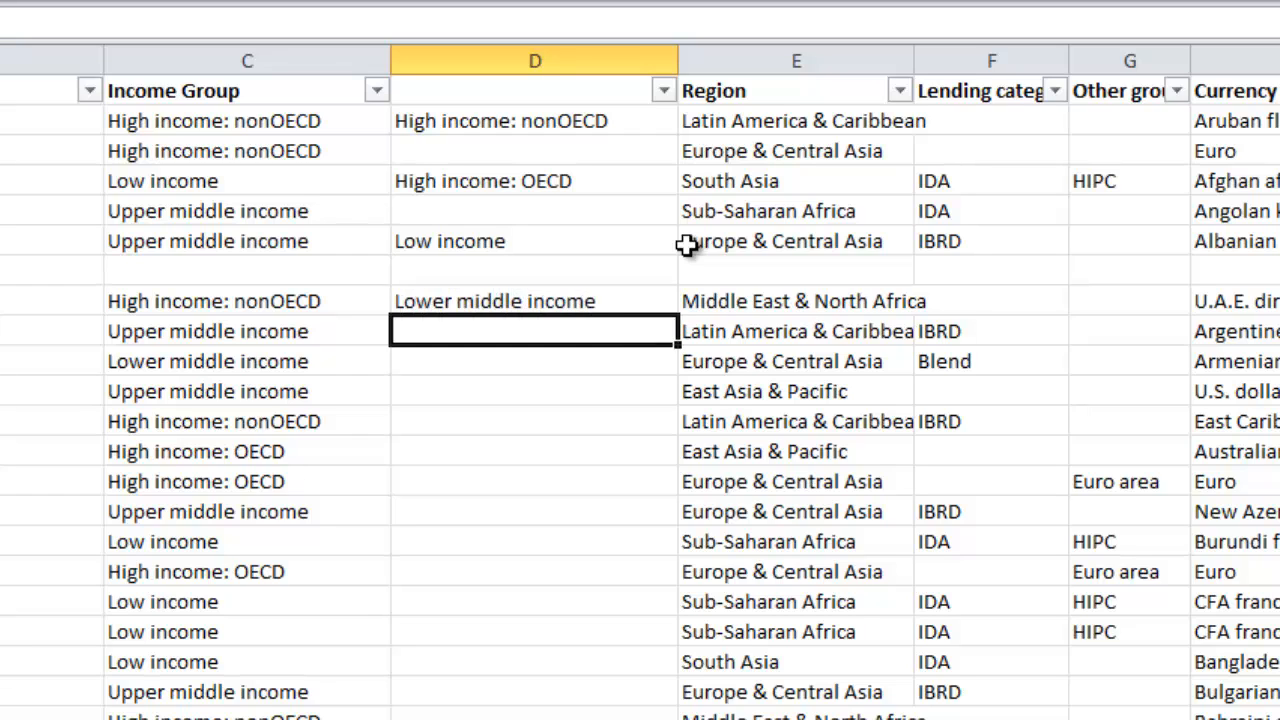
type("Upper middle income")
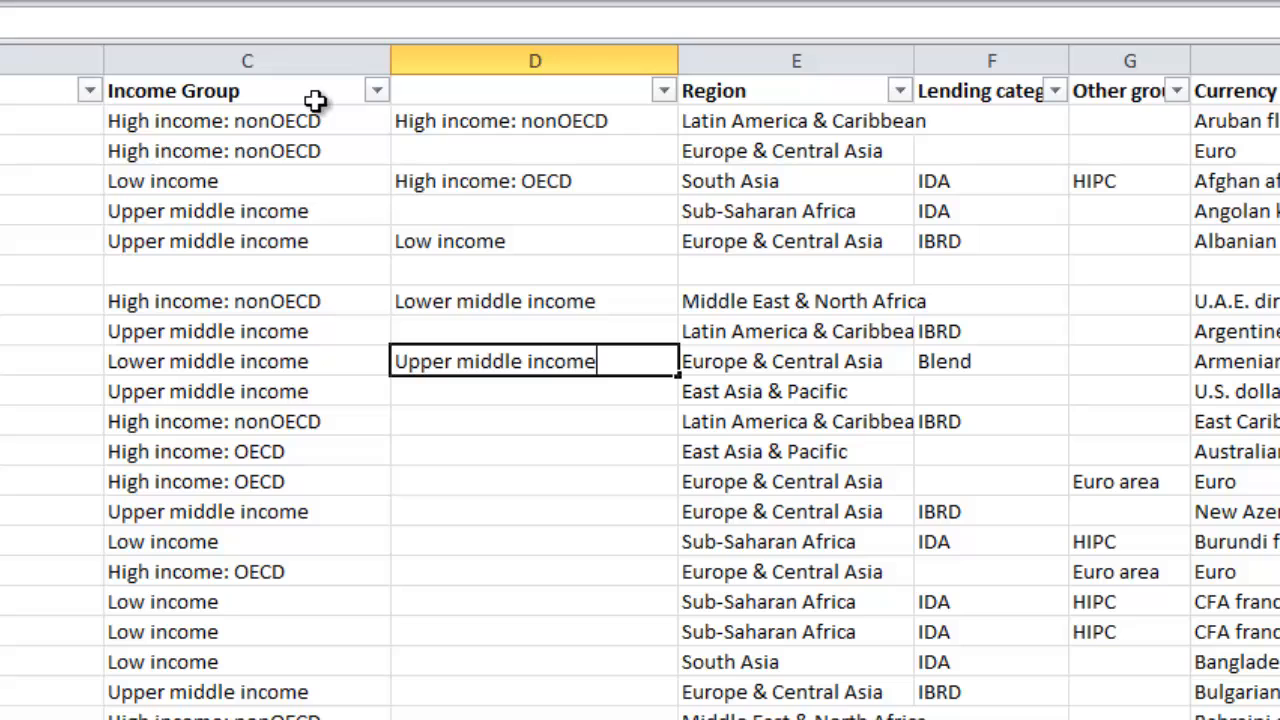
Check the Income Group filter list for the remaining category and enter No info for the blanks in cell D12.
left_click(377, 92)
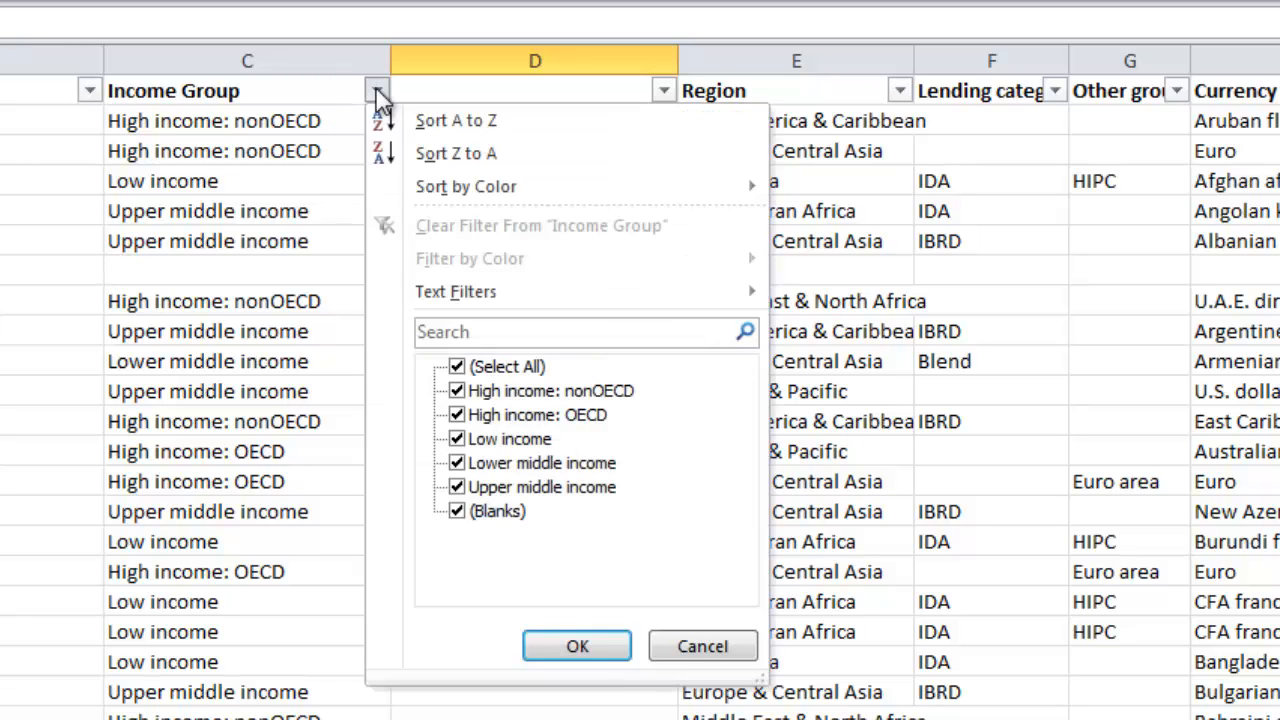
key("Escape")
left_click(546, 474)
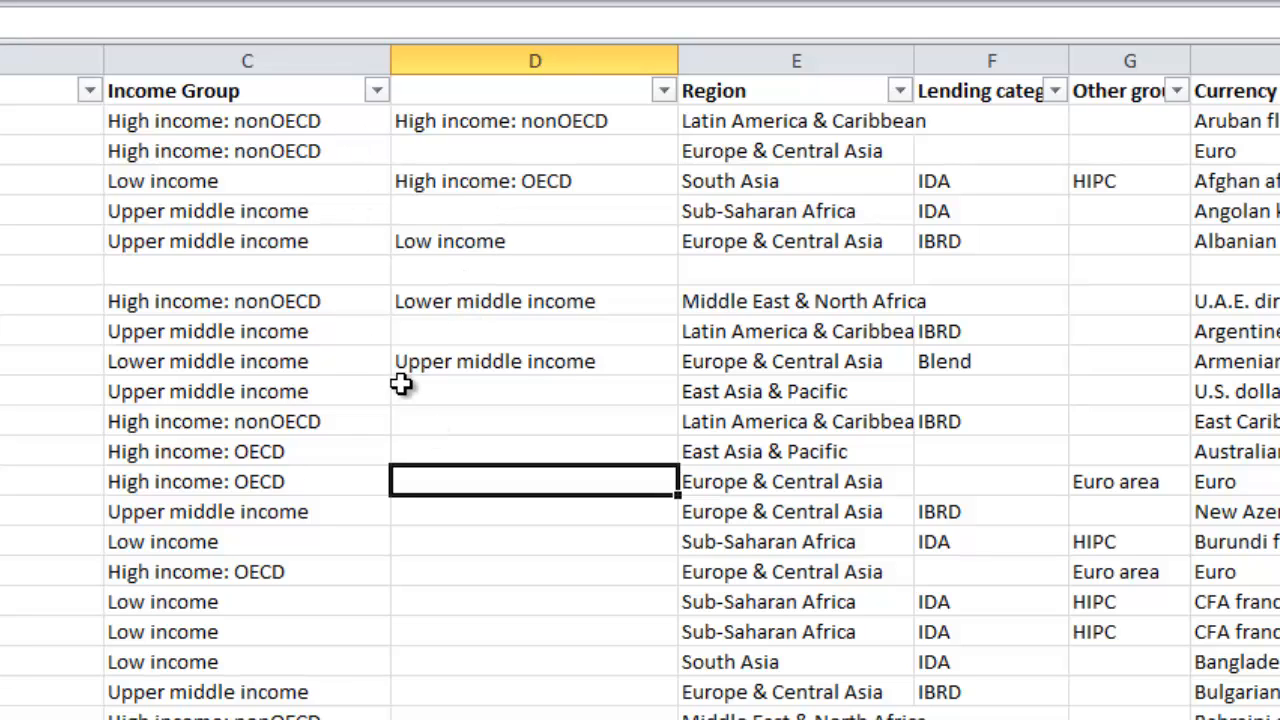
left_click(437, 428)
type("B")
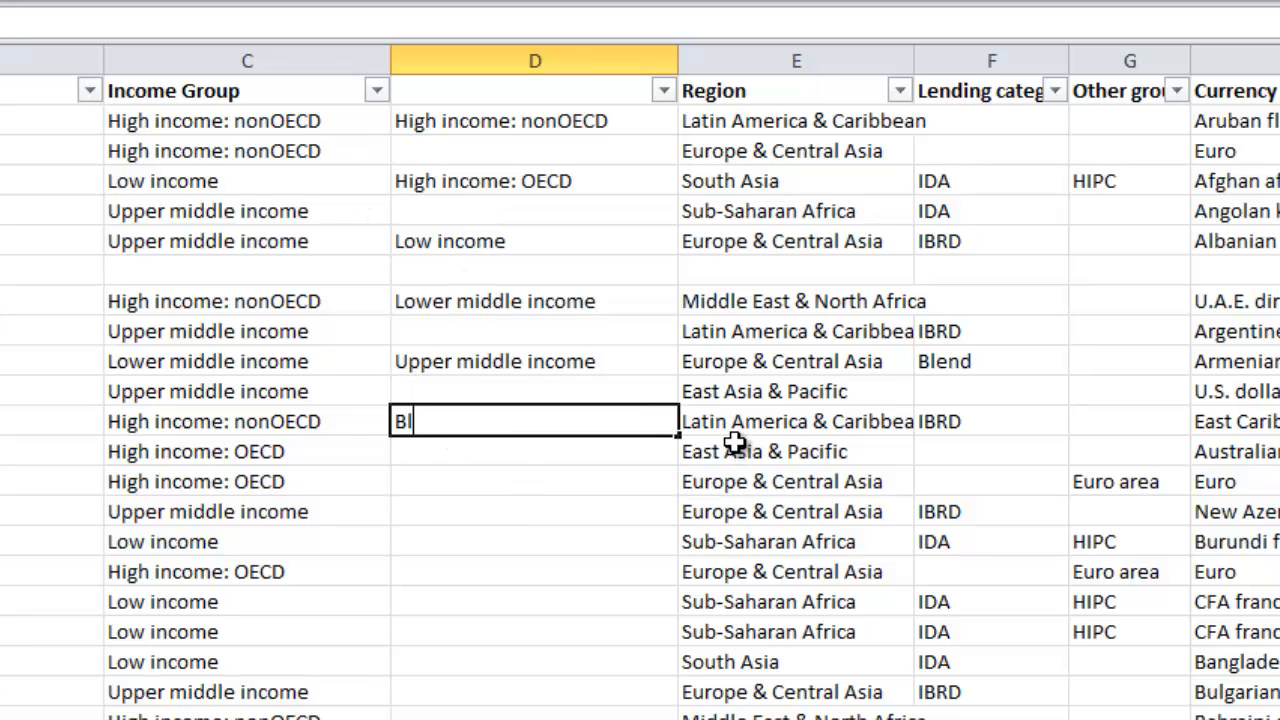
key("BackSpace")
type("No info")
key("Return")
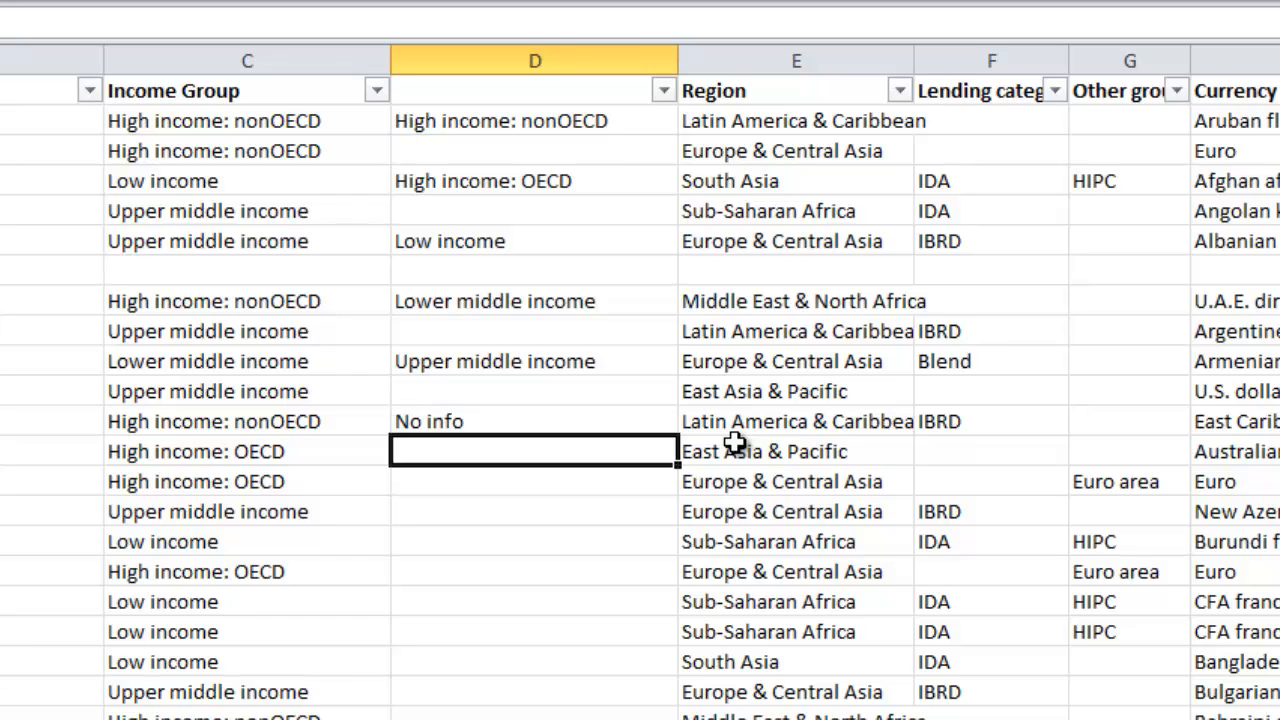
Enter the formula =COUNTIF(C:C;"High income: nonOECD") in cell D3 to count that income group.
left_click(583, 154)
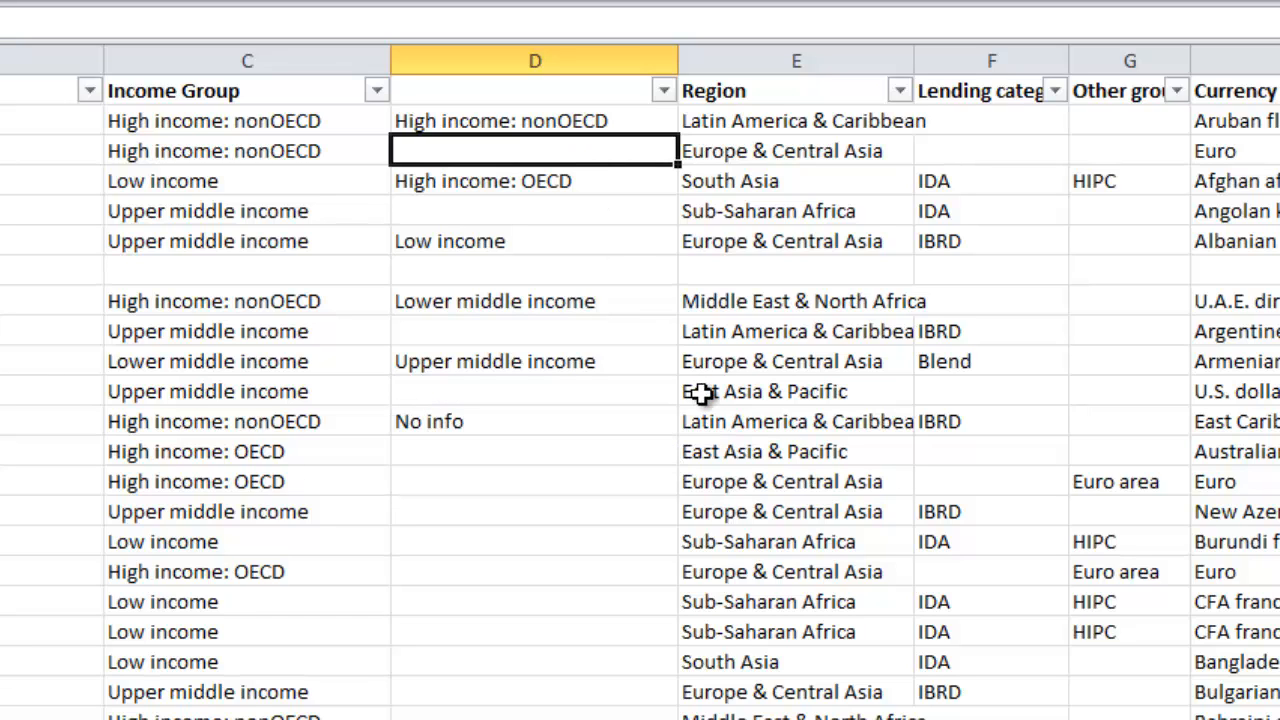
type("=")
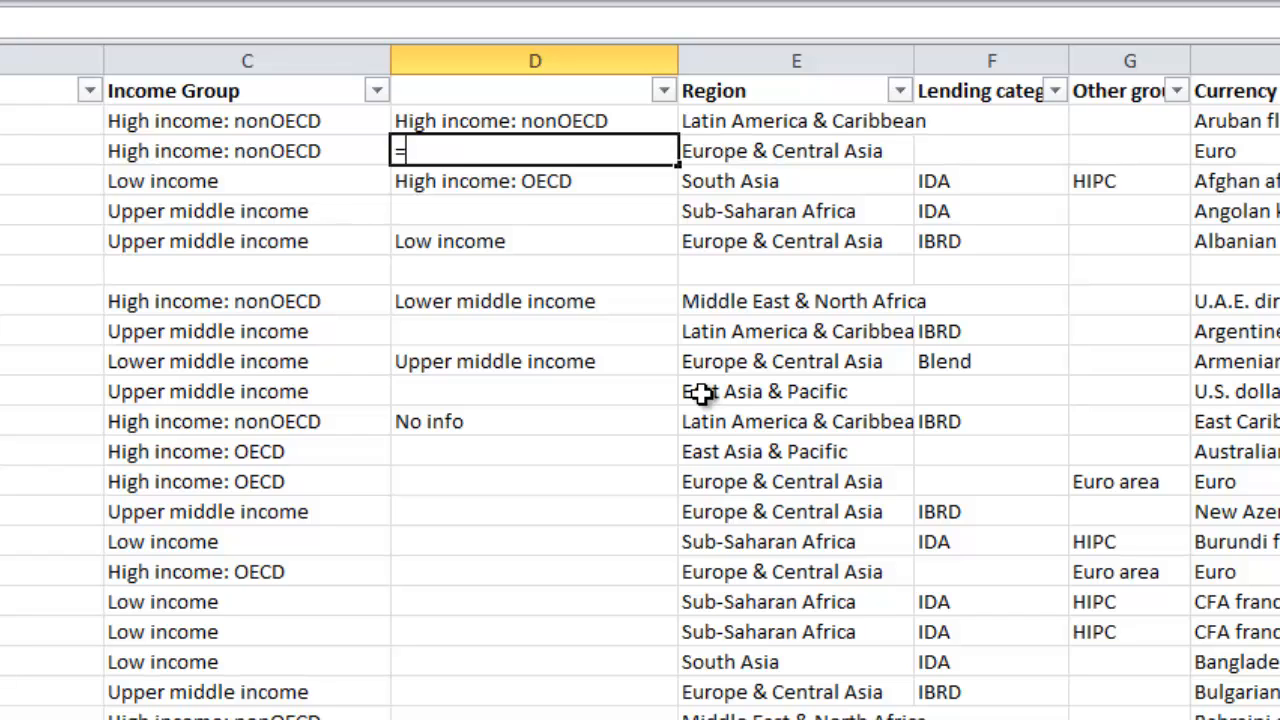
type("countif(")
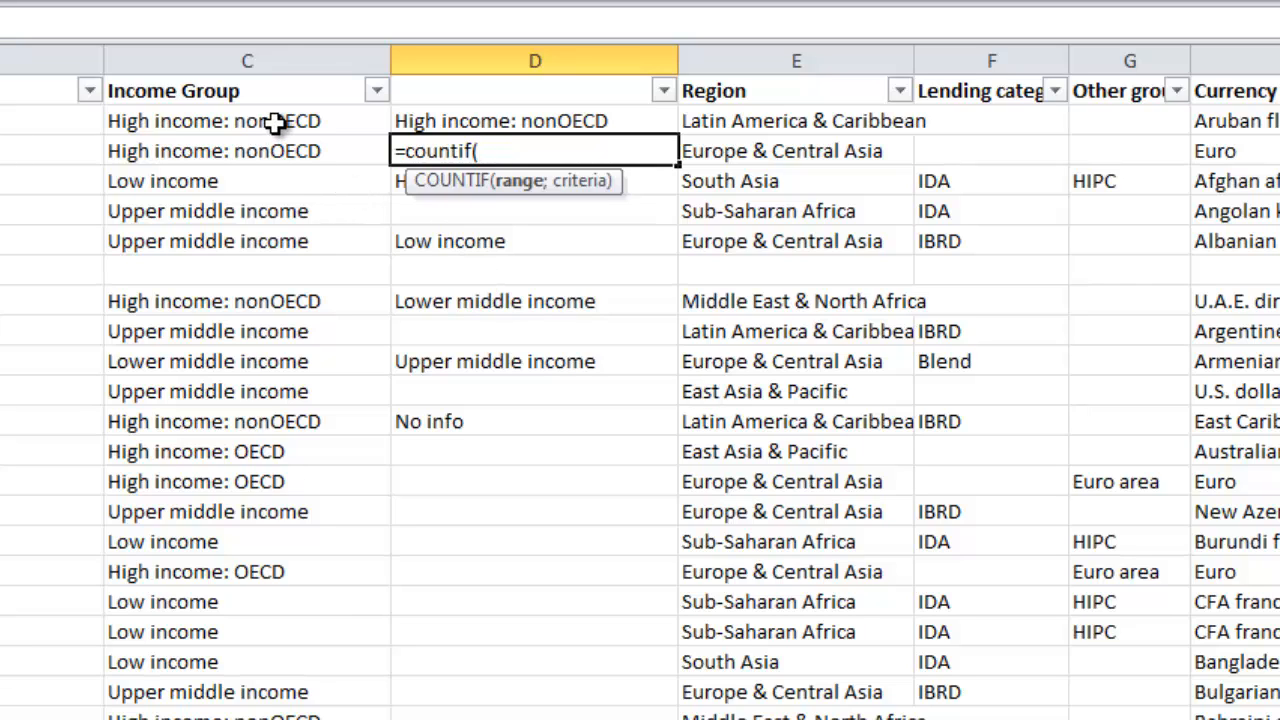
left_click(267, 50)
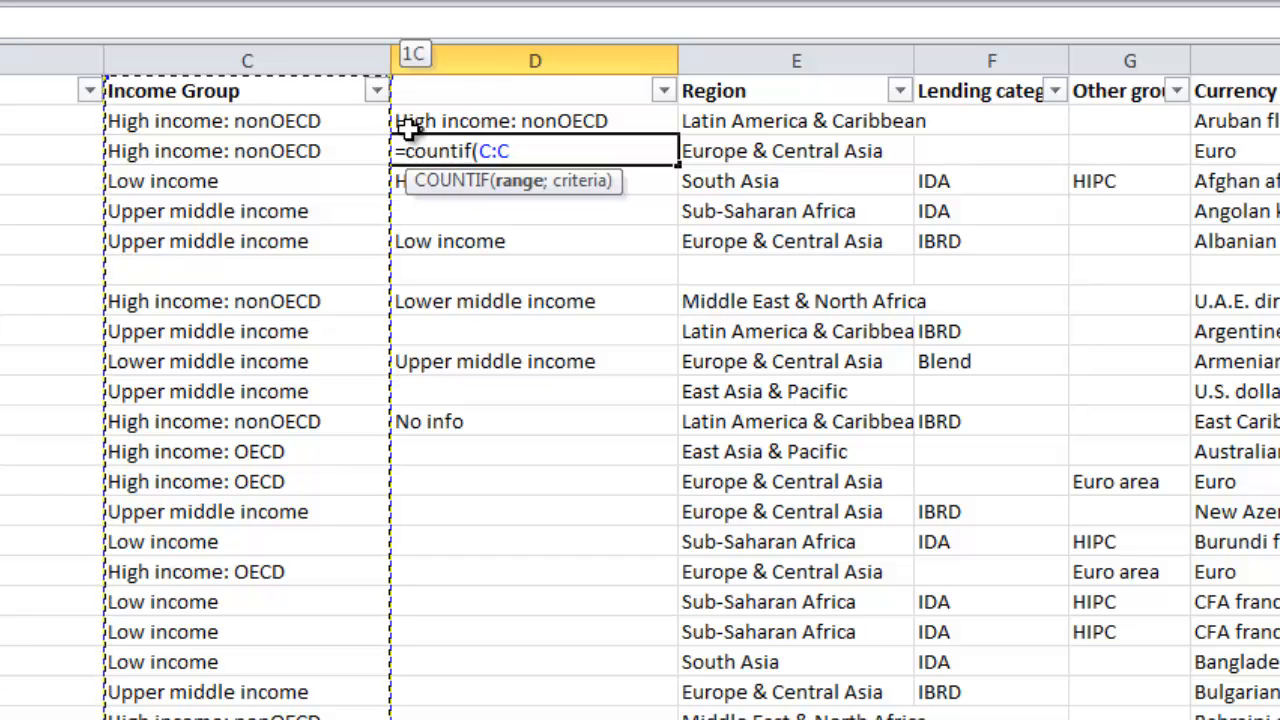
type(";")
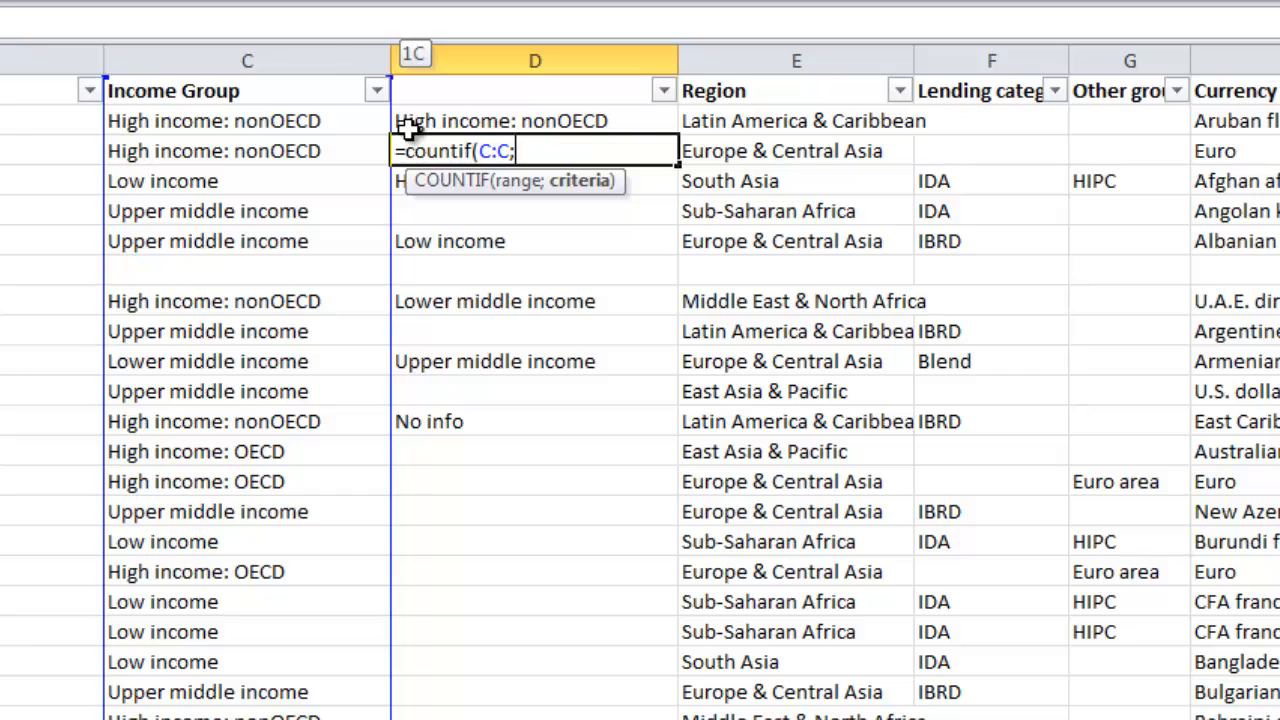
type("\"High income:")
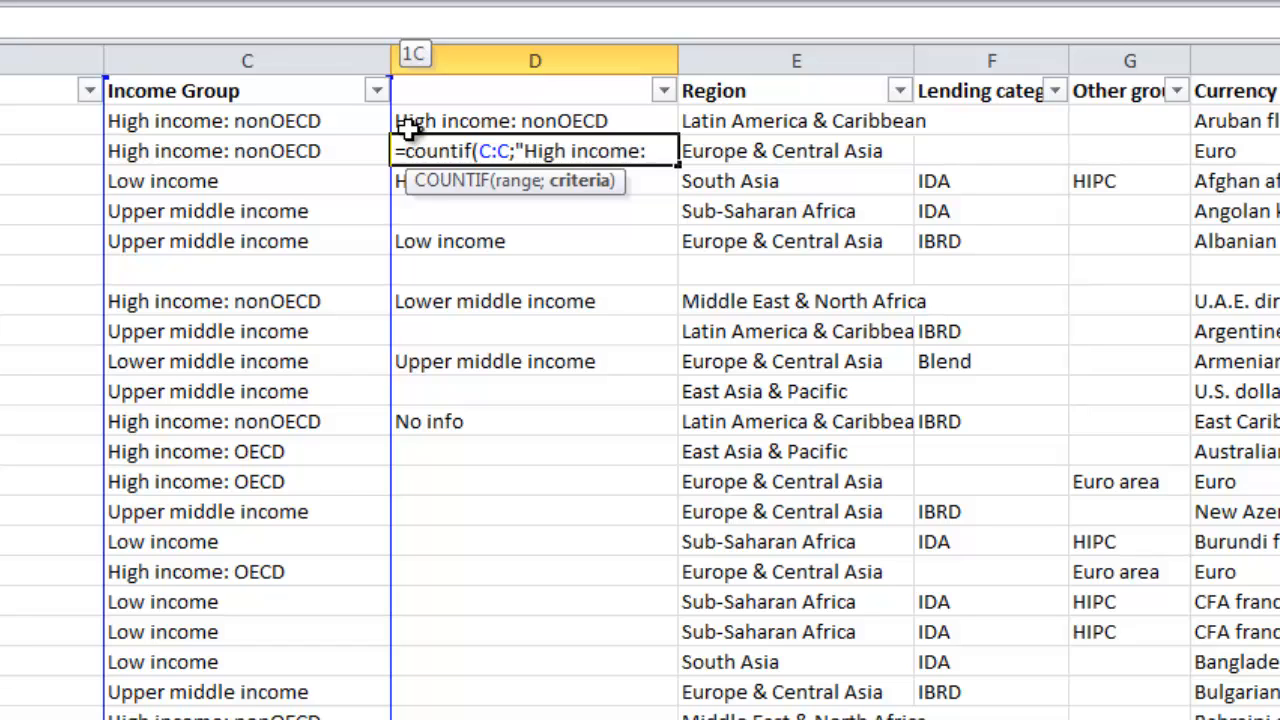
type(" non")
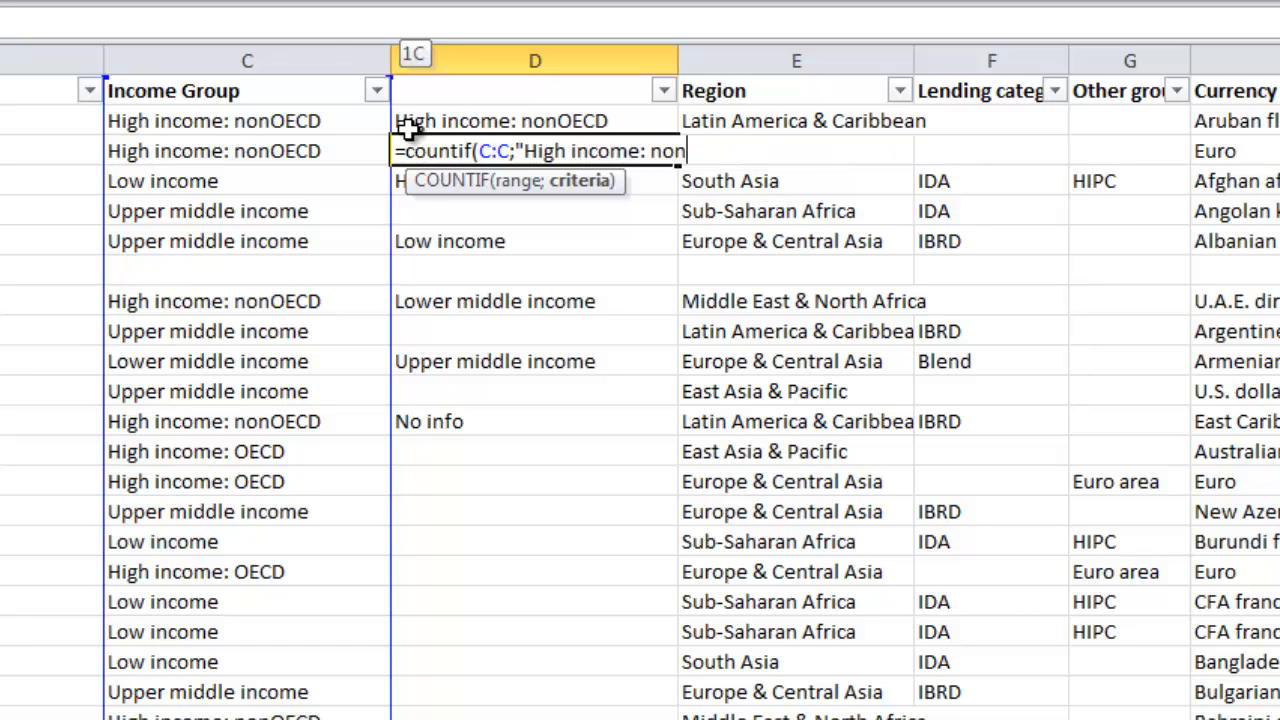
type("OECD")
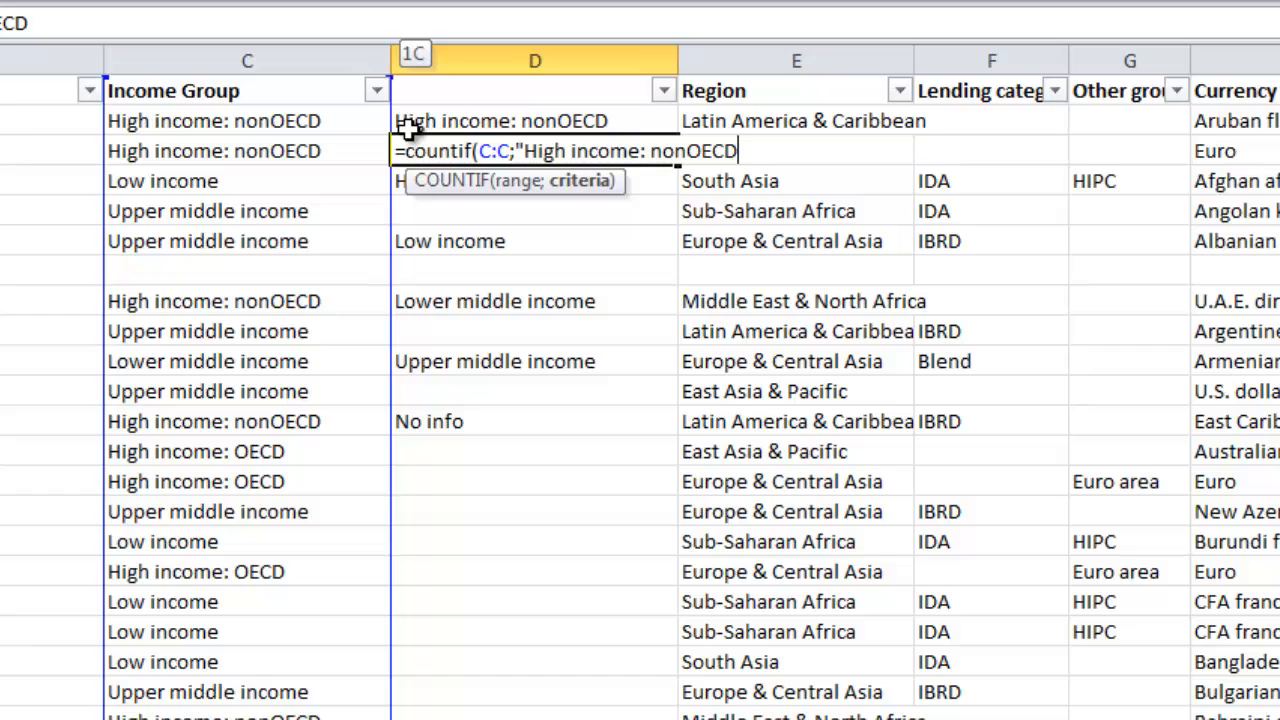
type("\")")
key("Return")
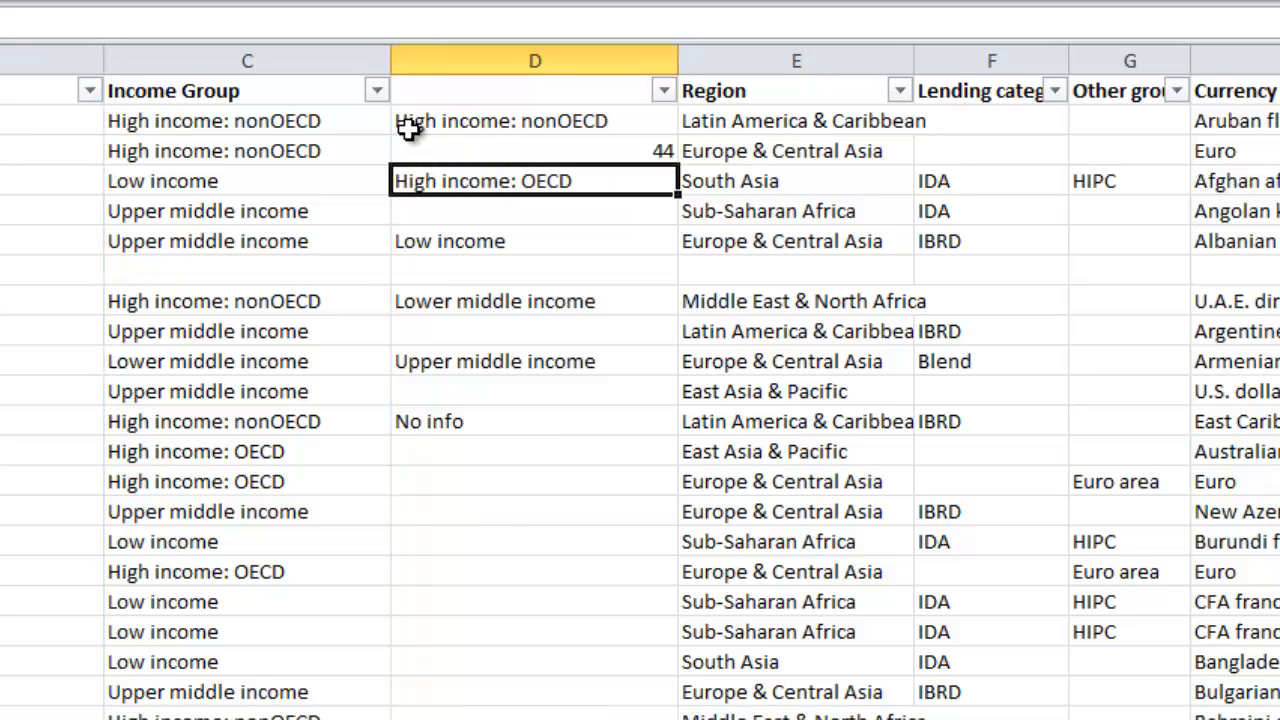
Copy the text of the COUNTIF formula in cell D3 and paste it into cell D5.
left_click(493, 152)
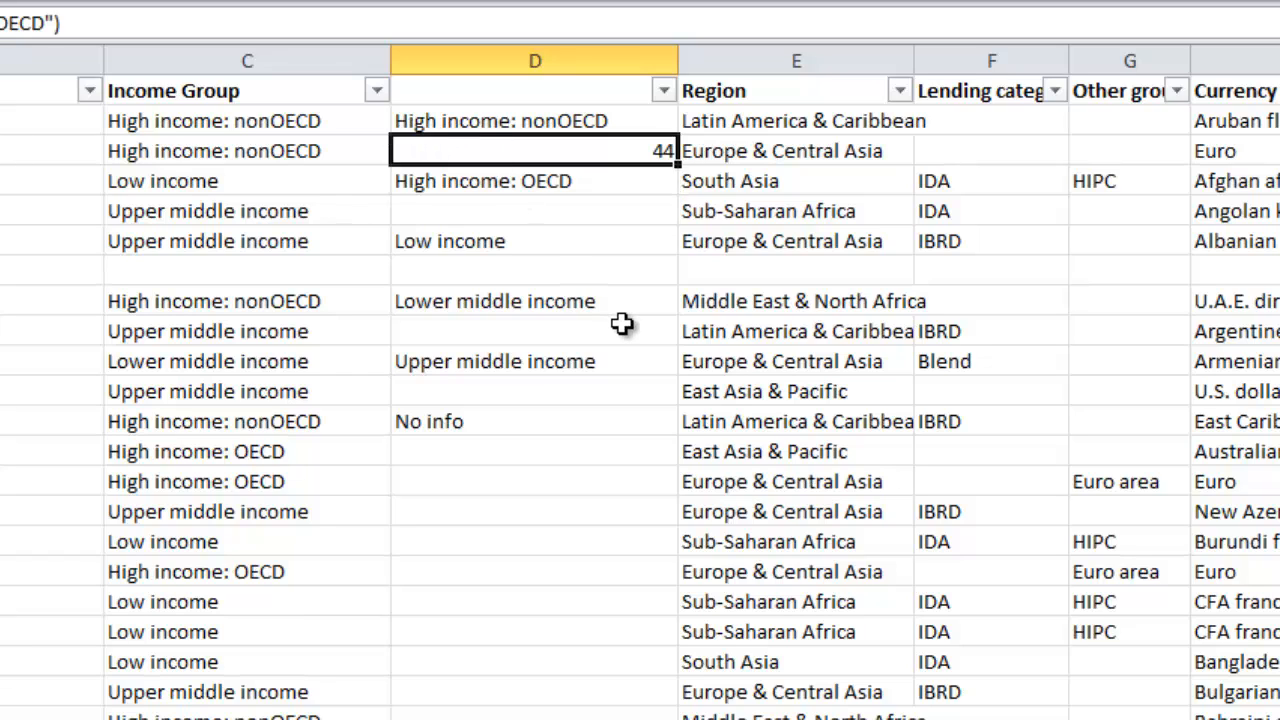
left_click(494, 211)
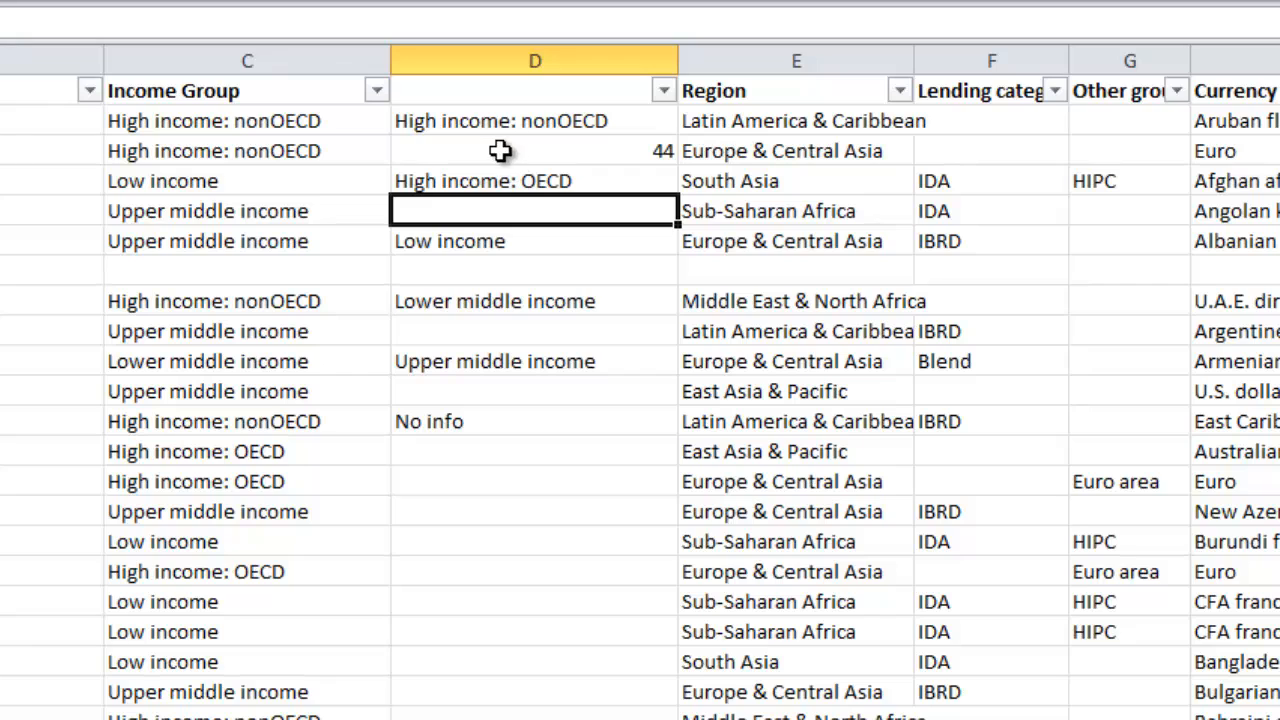
left_click(500, 151)
left_click(482, 208)
left_click(480, 152)
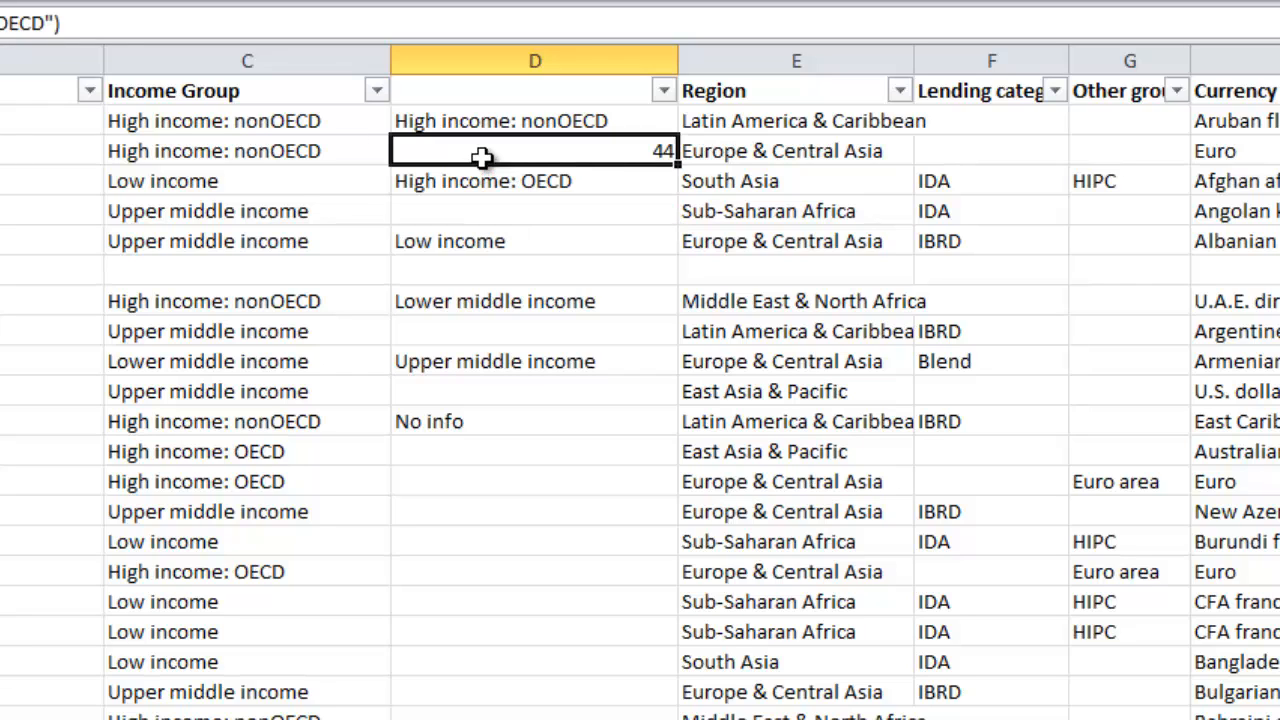
left_click(114, 29)
key("ctrl+c")
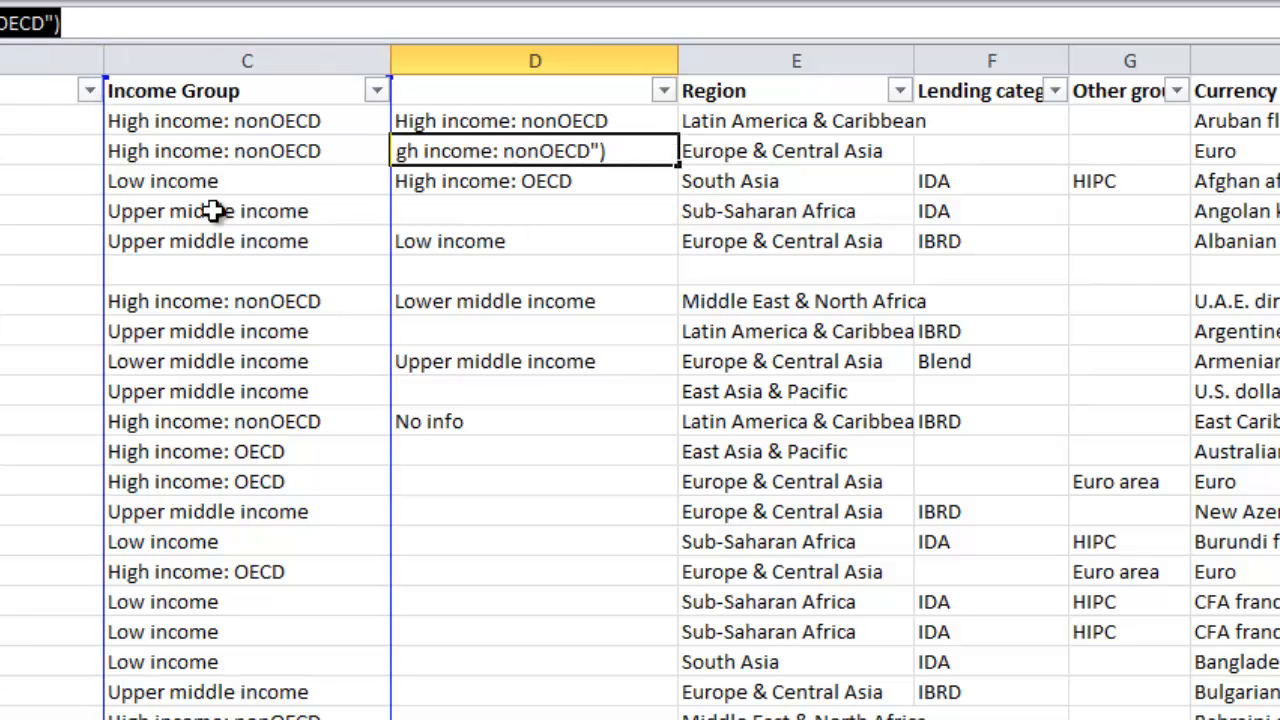
left_click(431, 213)
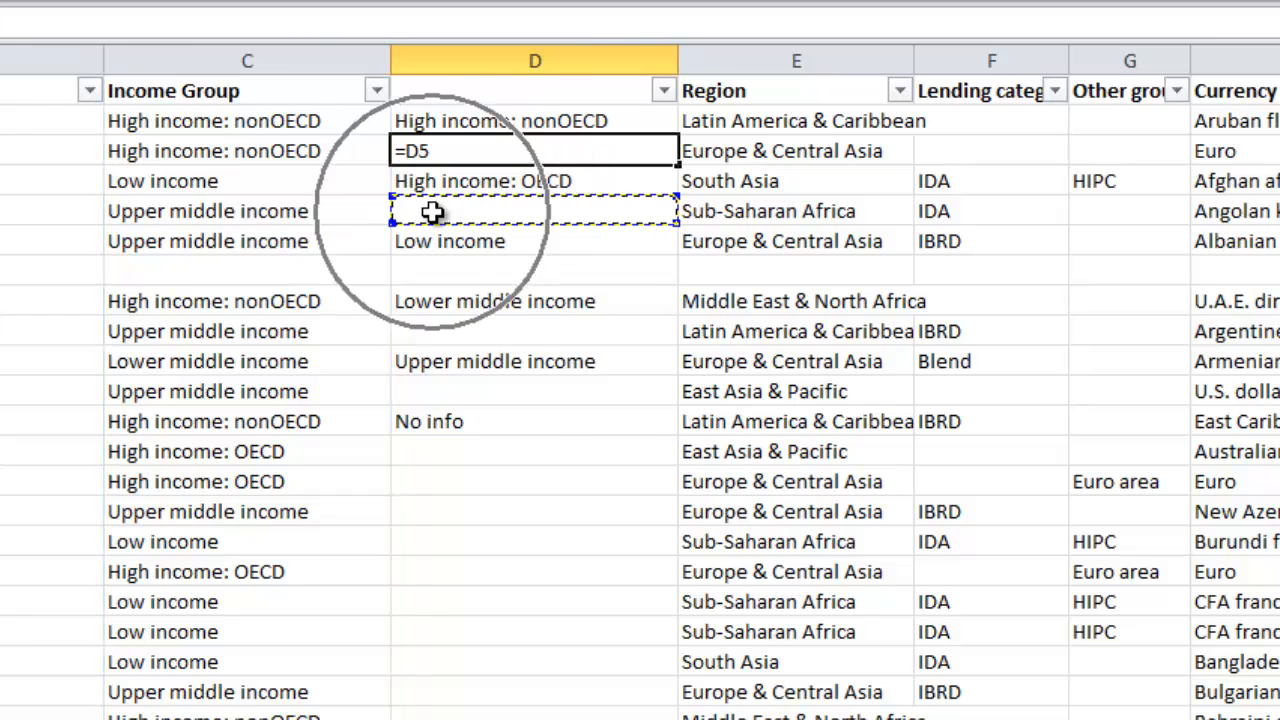
key("Escape")
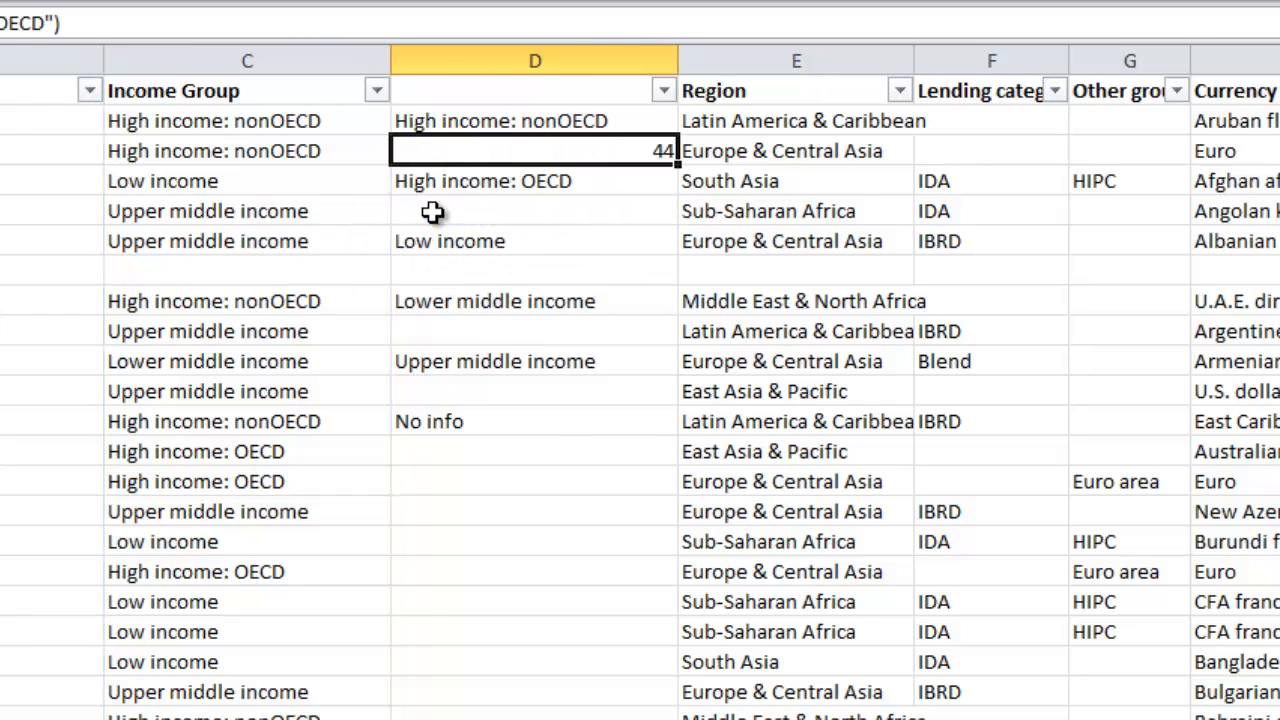
left_click(431, 211)
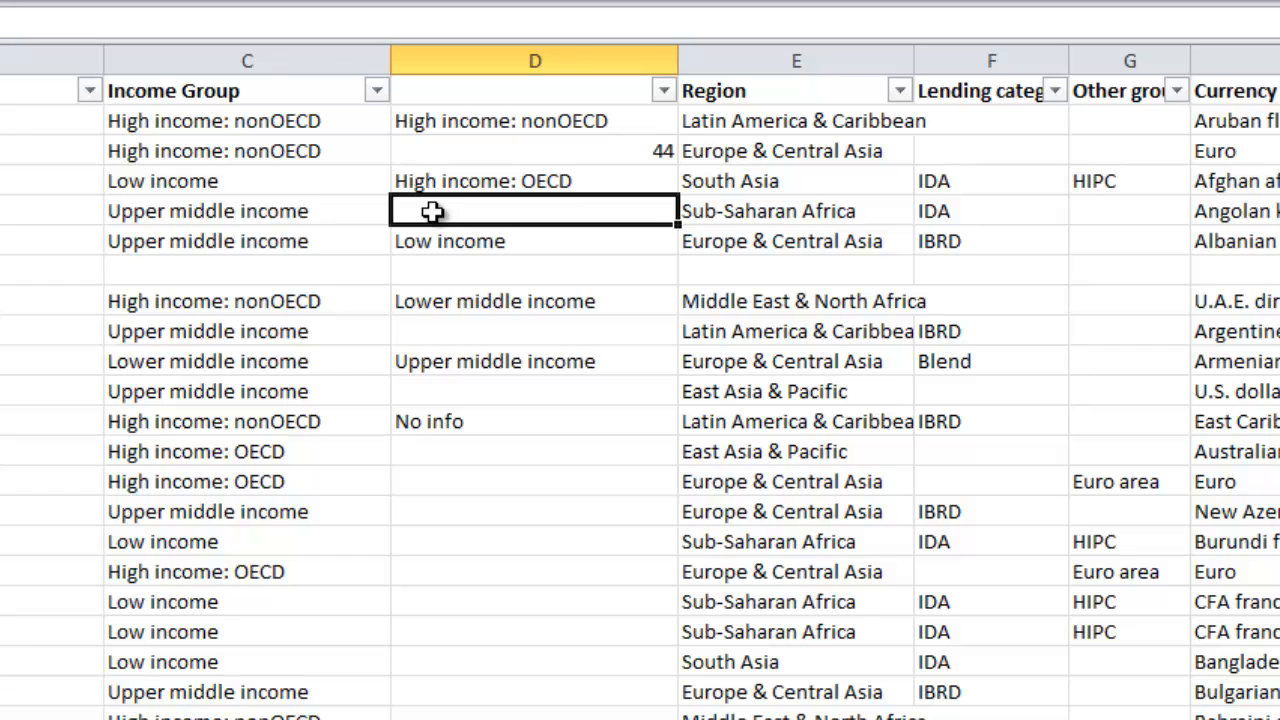
double_click(431, 211)
key("ctrl+v")
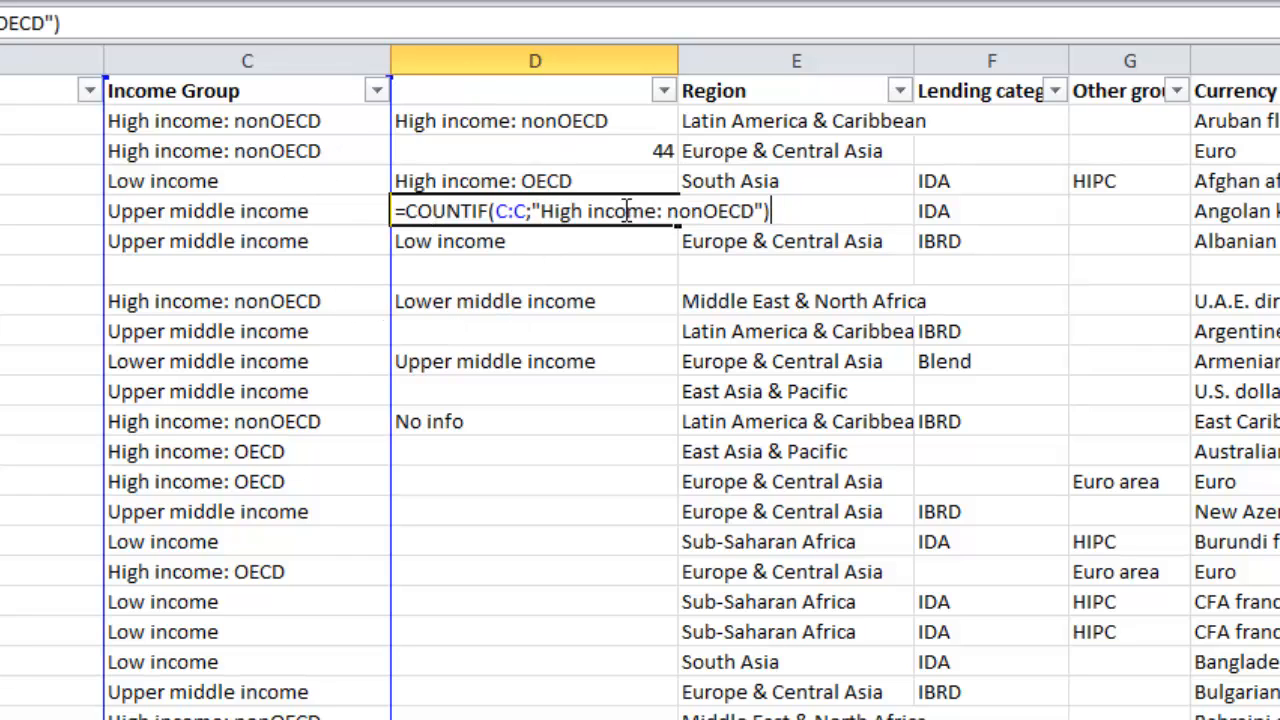
Change the criterion of the pasted COUNTIF formula in cell D5 to "High income: OECD".
left_click(668, 211)
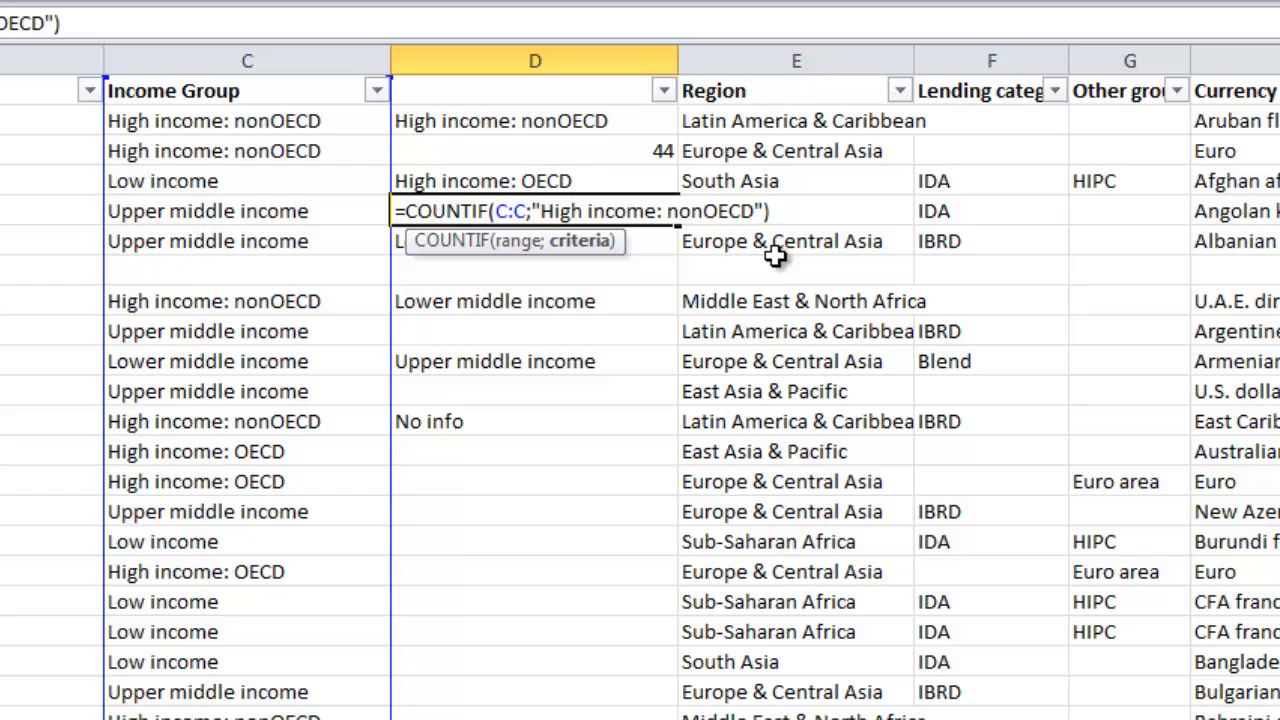
key("Delete")
key("Delete")
key("Delete")
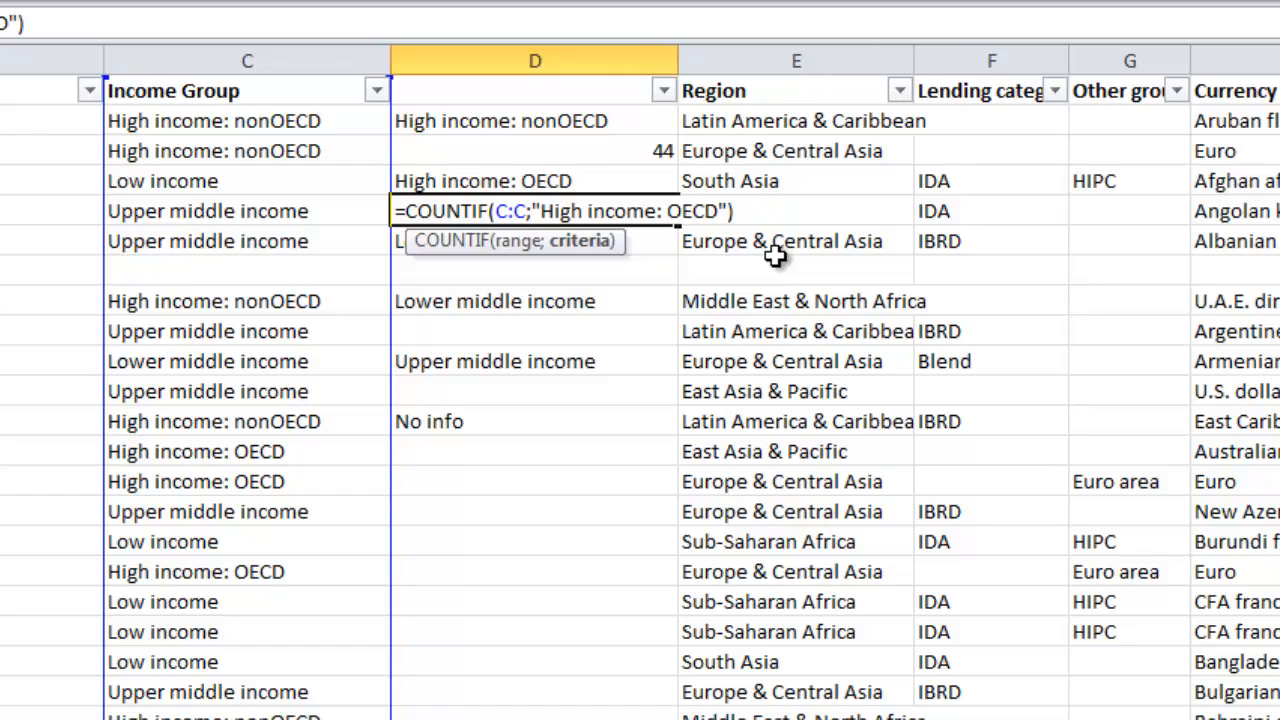
key("Return")
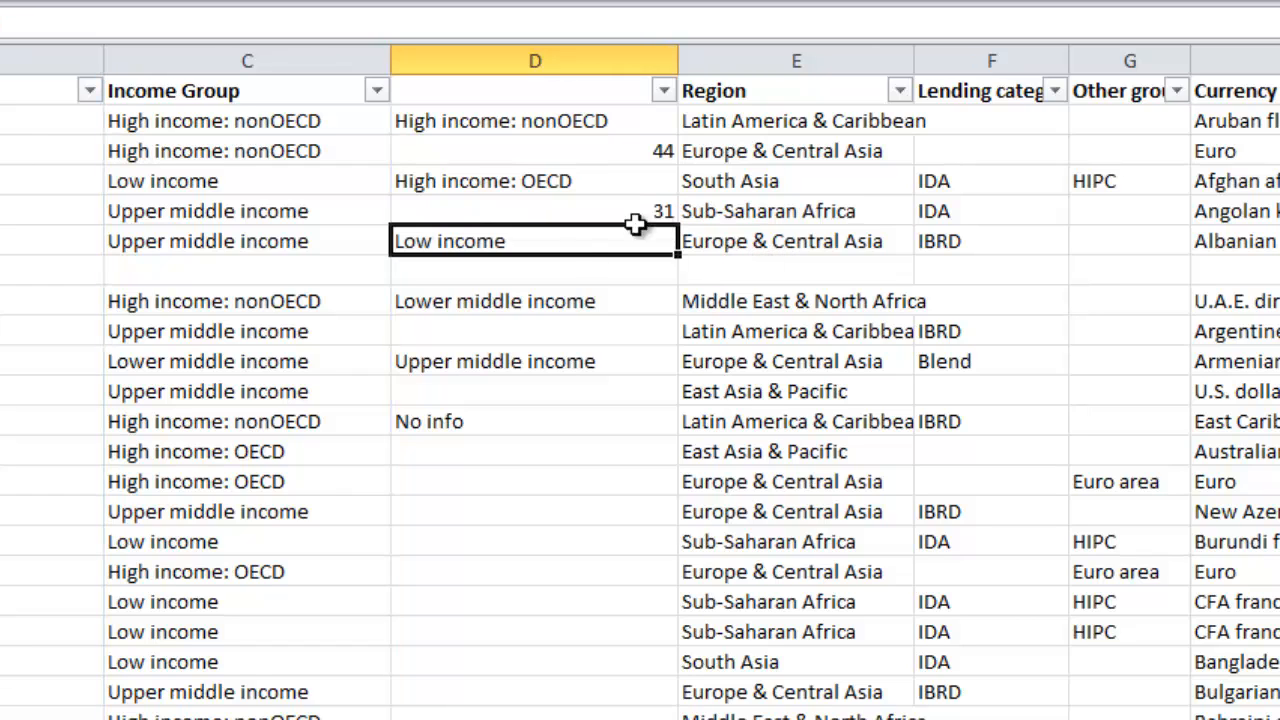
Dismiss the Windows color scheme dialog and paste the copied COUNTIF formula once into cell D7.
left_click(557, 280)
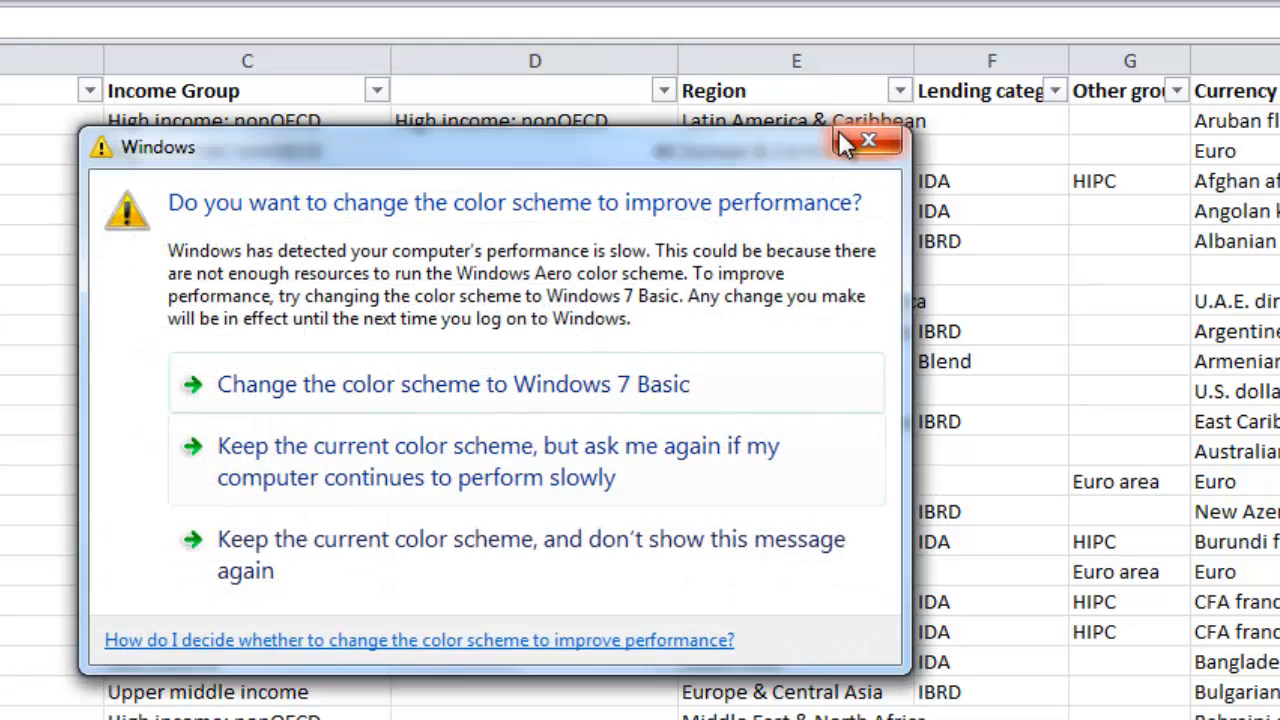
left_click(842, 138)
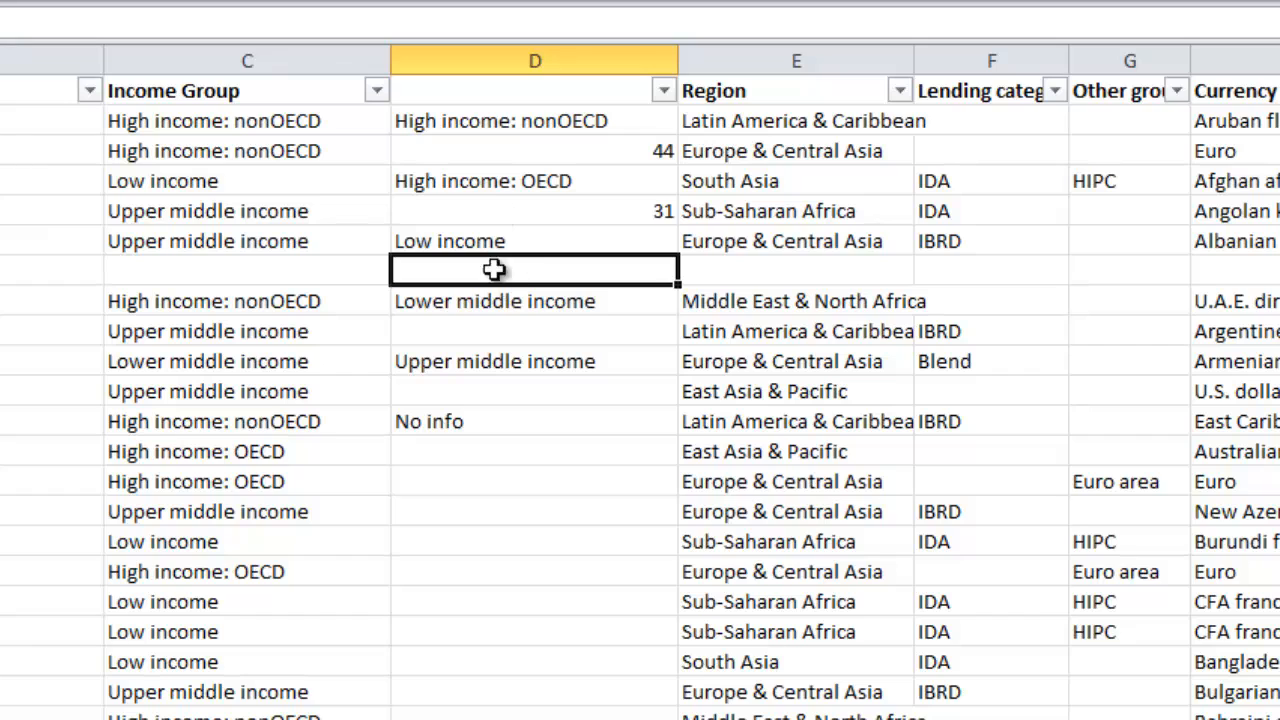
double_click(497, 280)
key("ctrl+v")
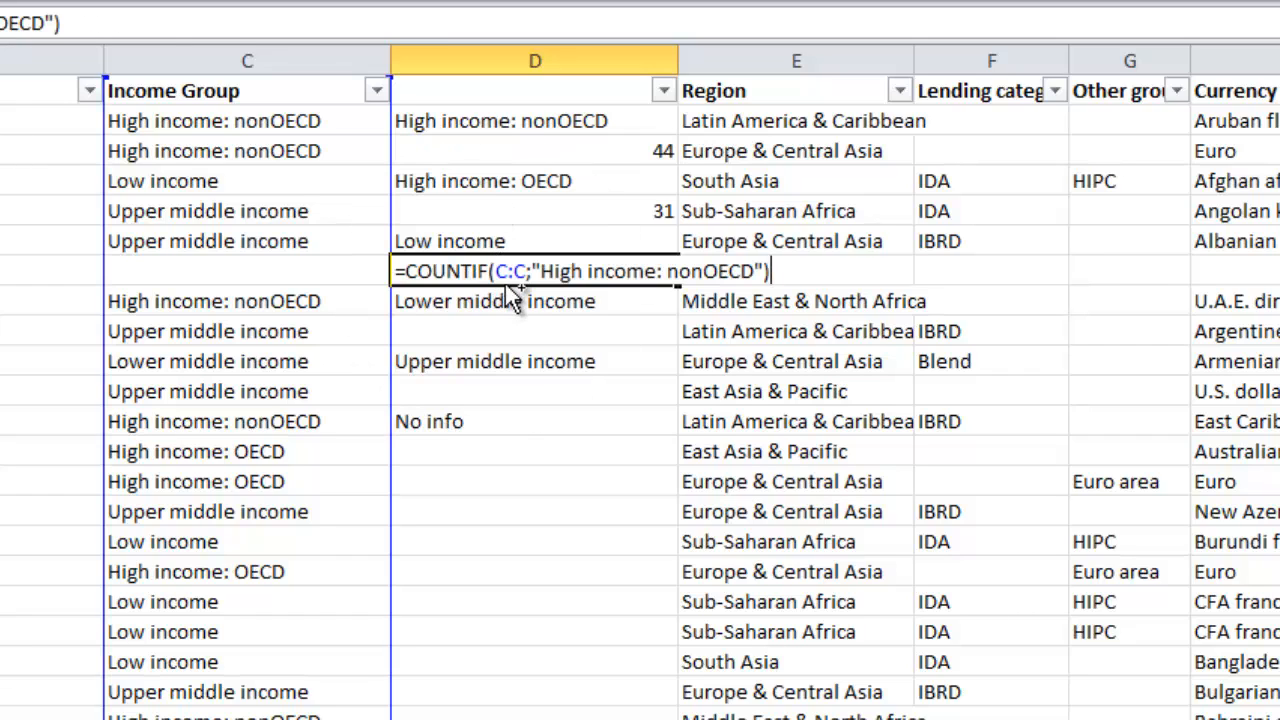
key("ctrl+v")
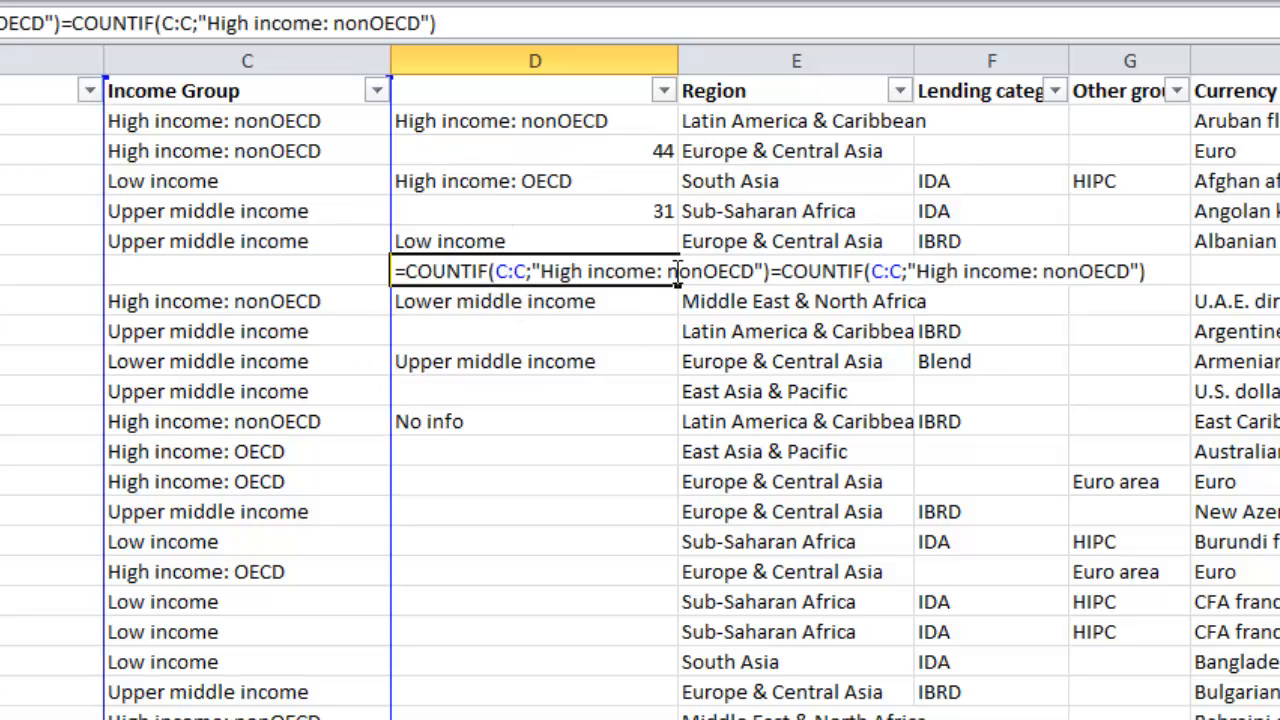
key("ctrl+z")
Change the criterion of the pasted COUNTIF formula in cell D7 to "Low income".
left_click(757, 271)
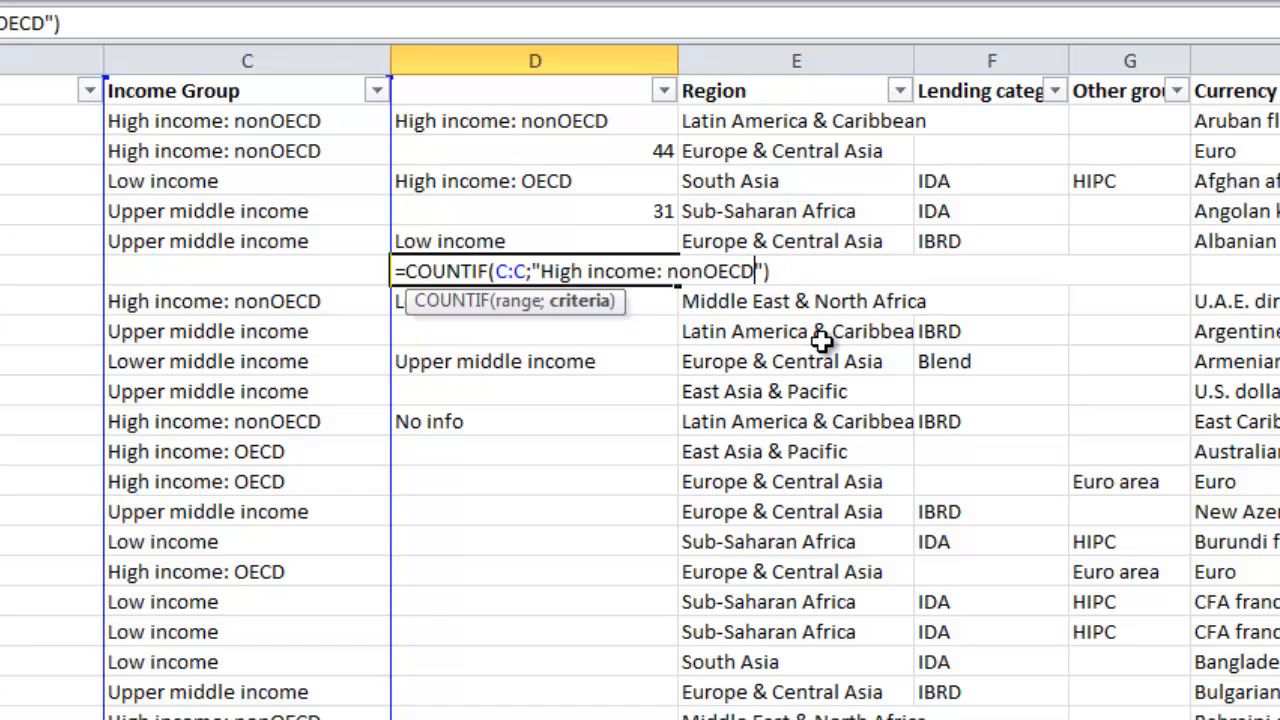
key("BackSpace")
key("BackSpace")
key("BackSpace")
key("BackSpace")
key("BackSpace")
key("BackSpace")
key("BackSpace")
key("BackSpace")
key("BackSpace")
key("BackSpace")
key("BackSpace")
key("BackSpace")
key("BackSpace")
key("BackSpace")
key("BackSpace")
key("BackSpace")
key("BackSpace")
key("BackSpace")
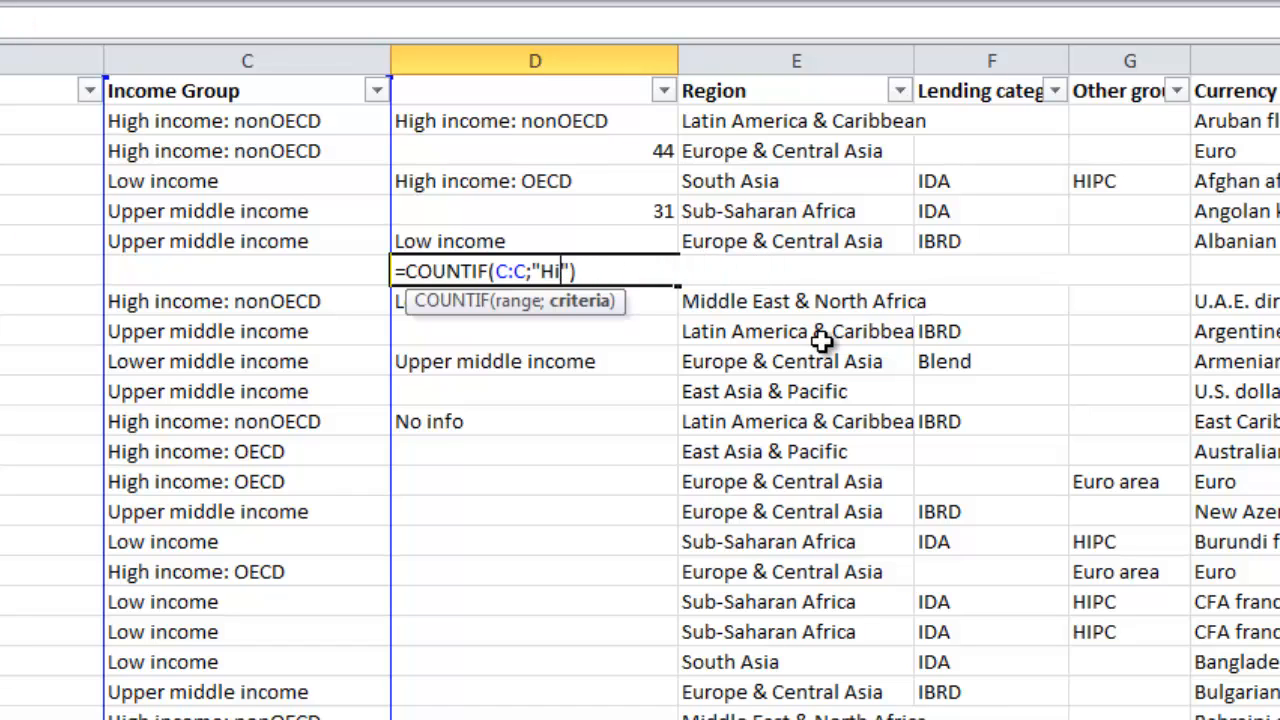
key("BackSpace")
key("BackSpace")
type("lOW")
key("BackSpace")
key("BackSpace")
key("BackSpace")
type("Lo")
type("w income")
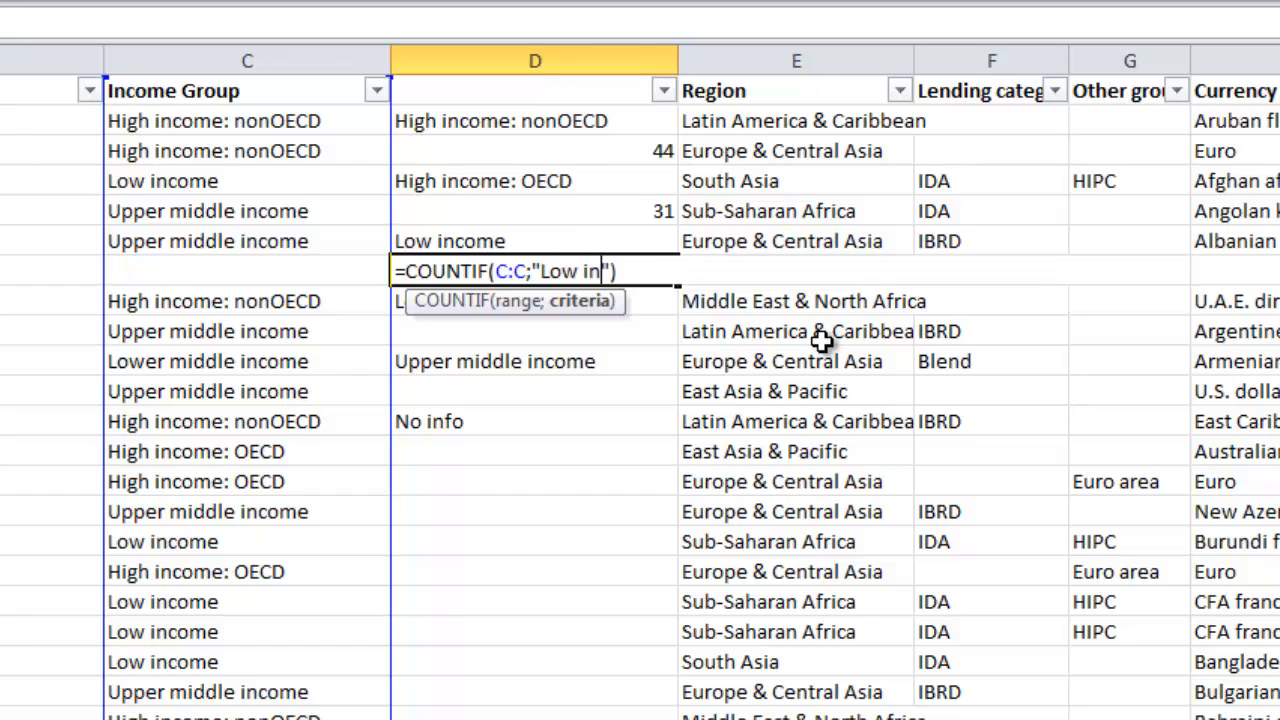
key("Return")
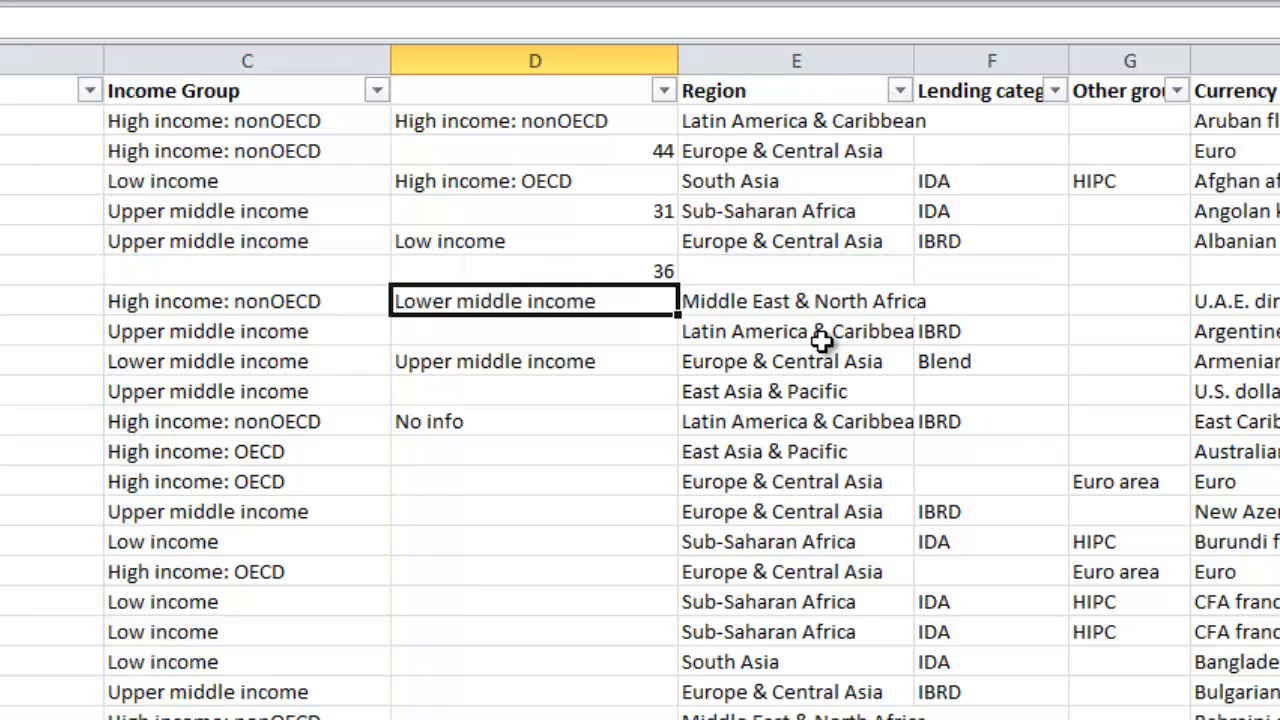
Paste the COUNTIF formula into cell D9 and change its criterion to "Lower middle income".
left_click(600, 338)
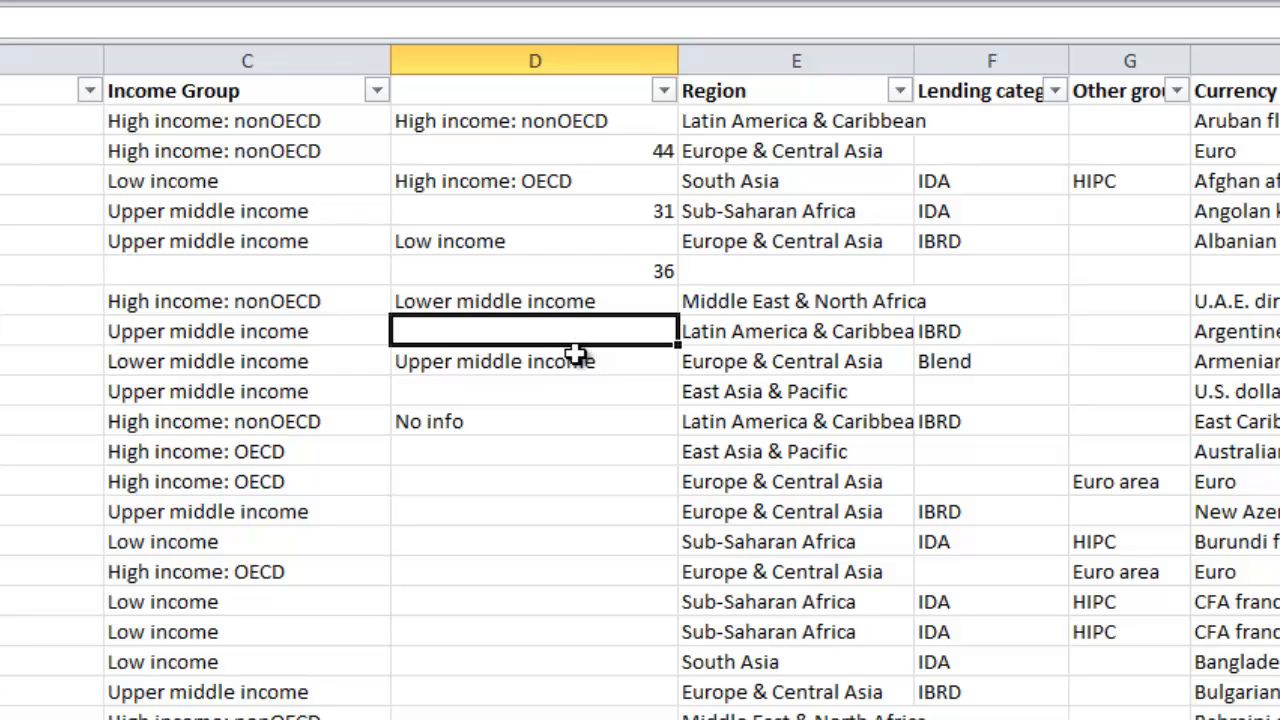
double_click(628, 328)
key("ctrl+v")
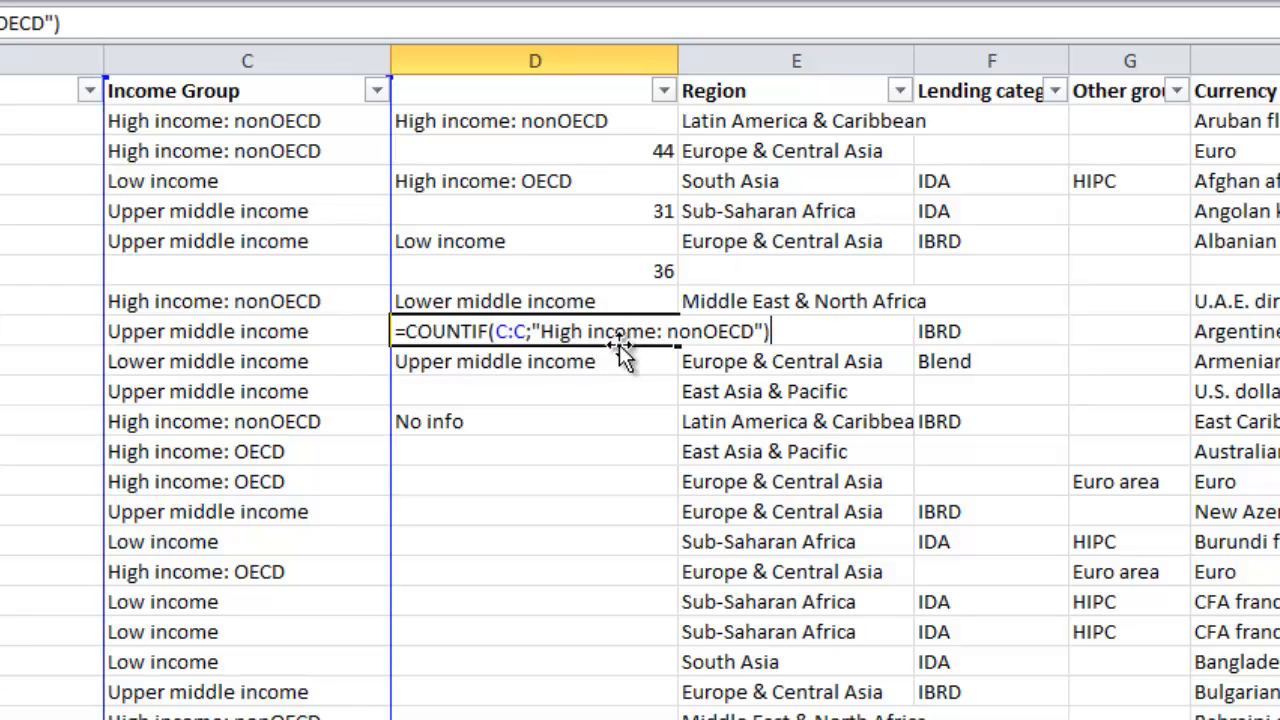
left_click_drag(754, 333, 546, 345)
key("Delete")
type("L")
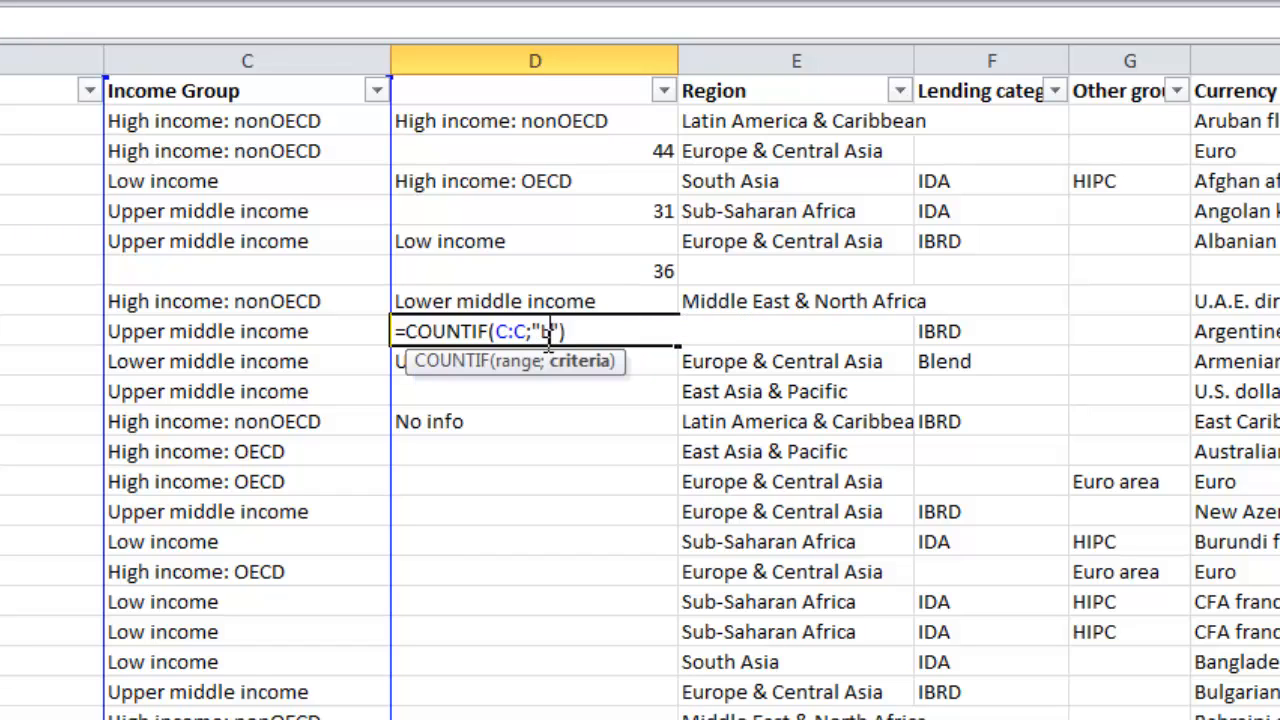
type("ower middle")
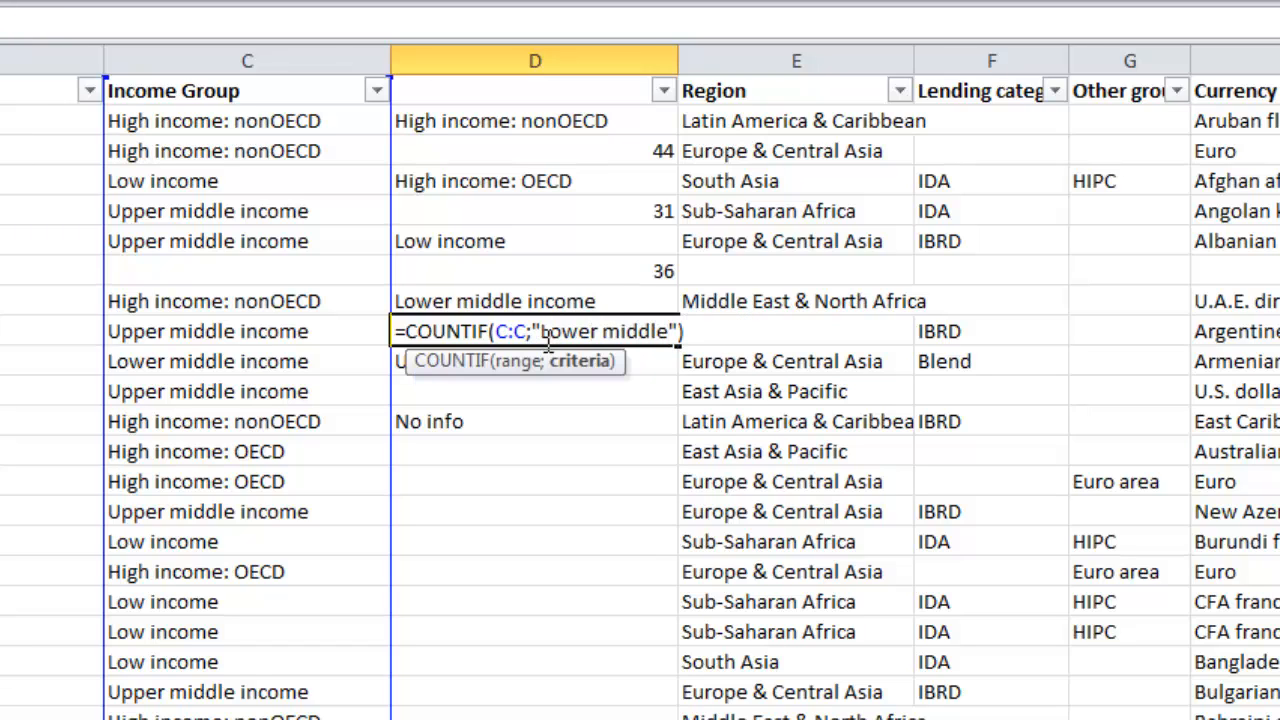
type(" income")
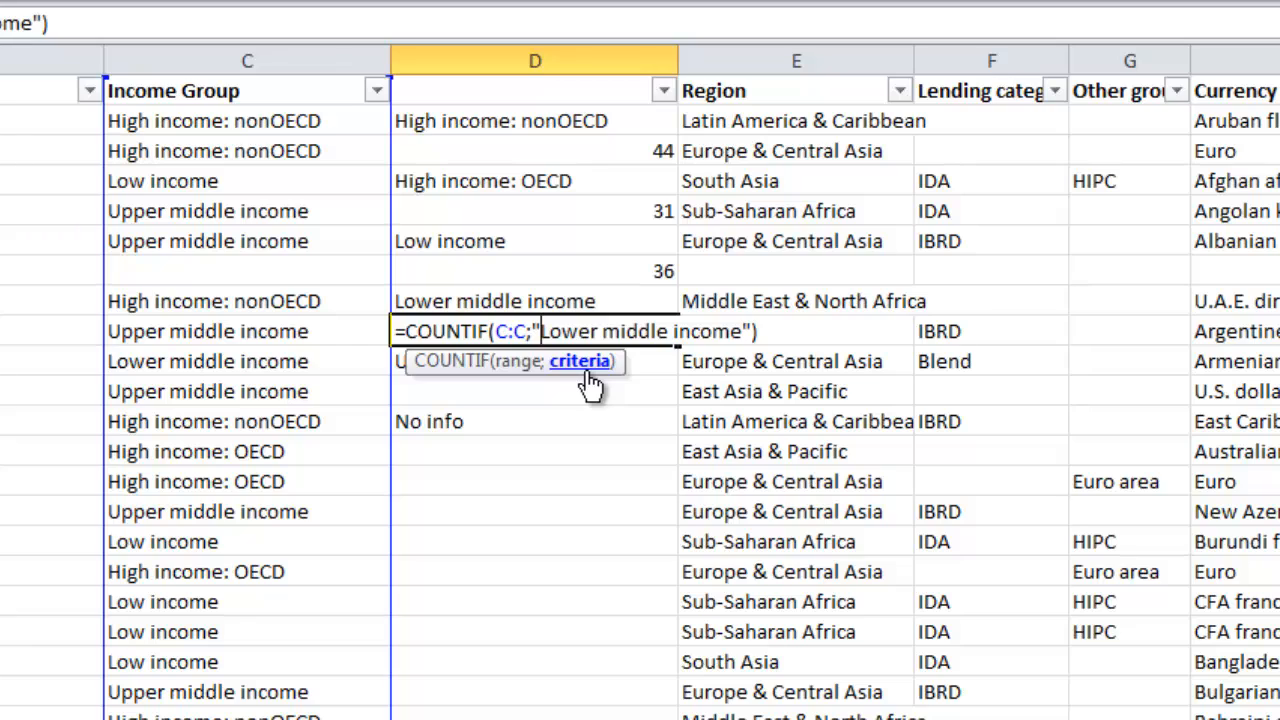
key("Return")
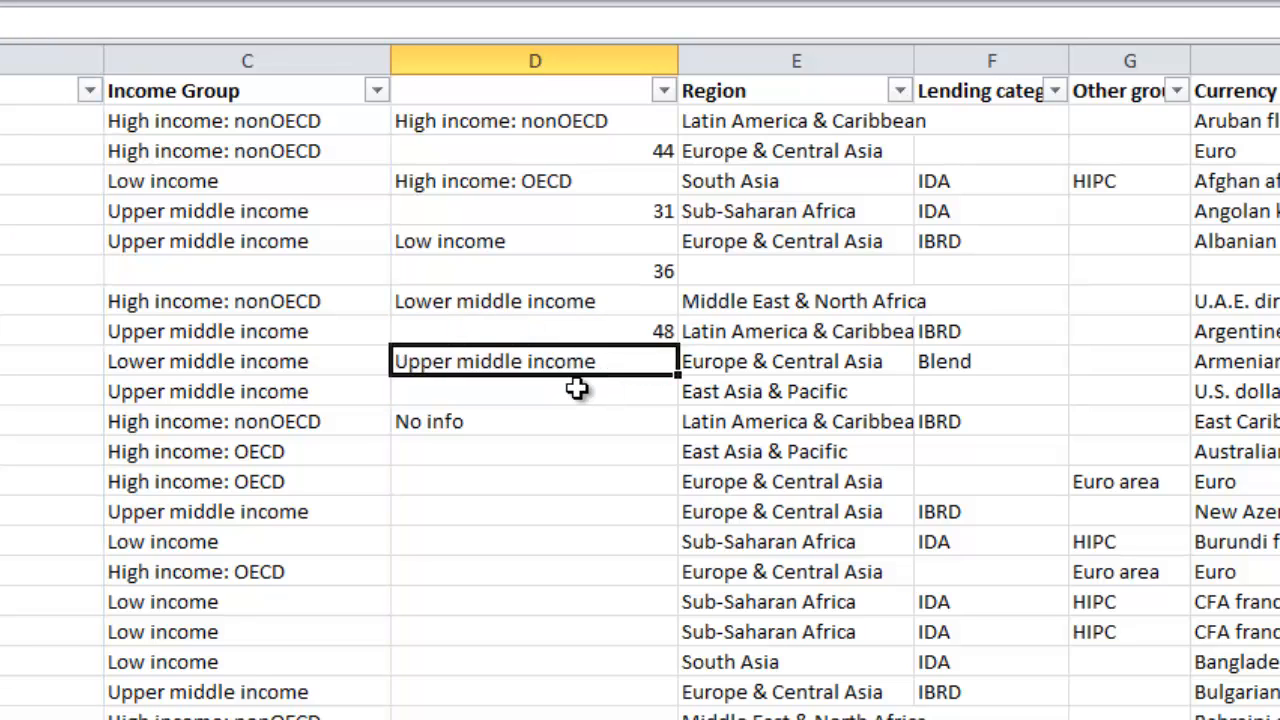
Paste the COUNTIF formula into cell D11 and change its criterion to "Upper middle income".
left_click(577, 389)
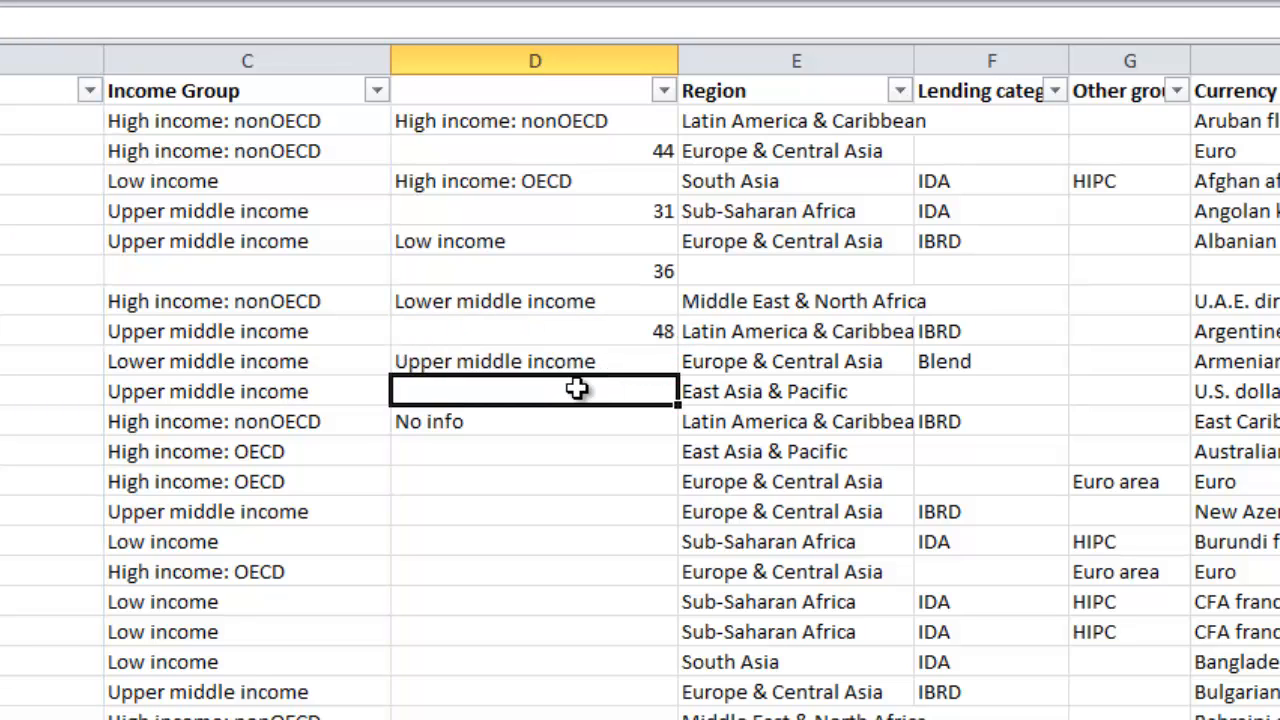
double_click(577, 389)
type("=COUNTIF(C:C;\"High income: nonOECD\")")
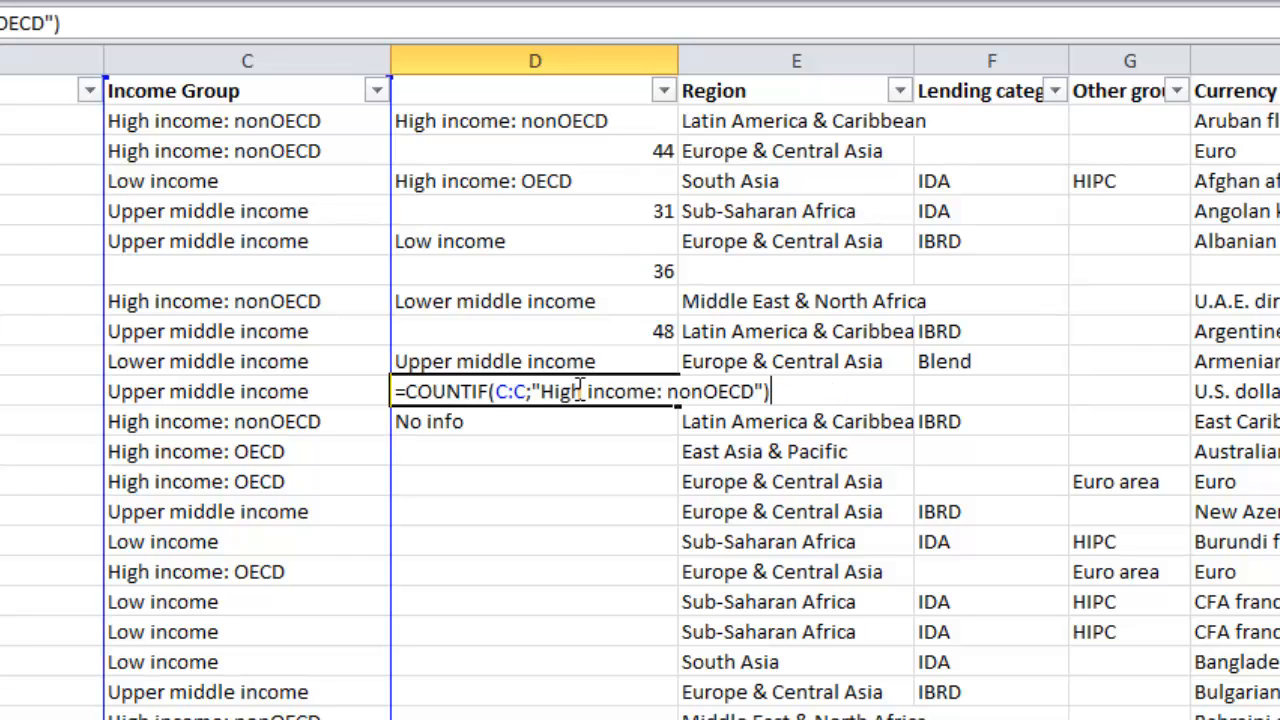
left_click(752, 391)
left_click_drag(752, 391, 543, 391)
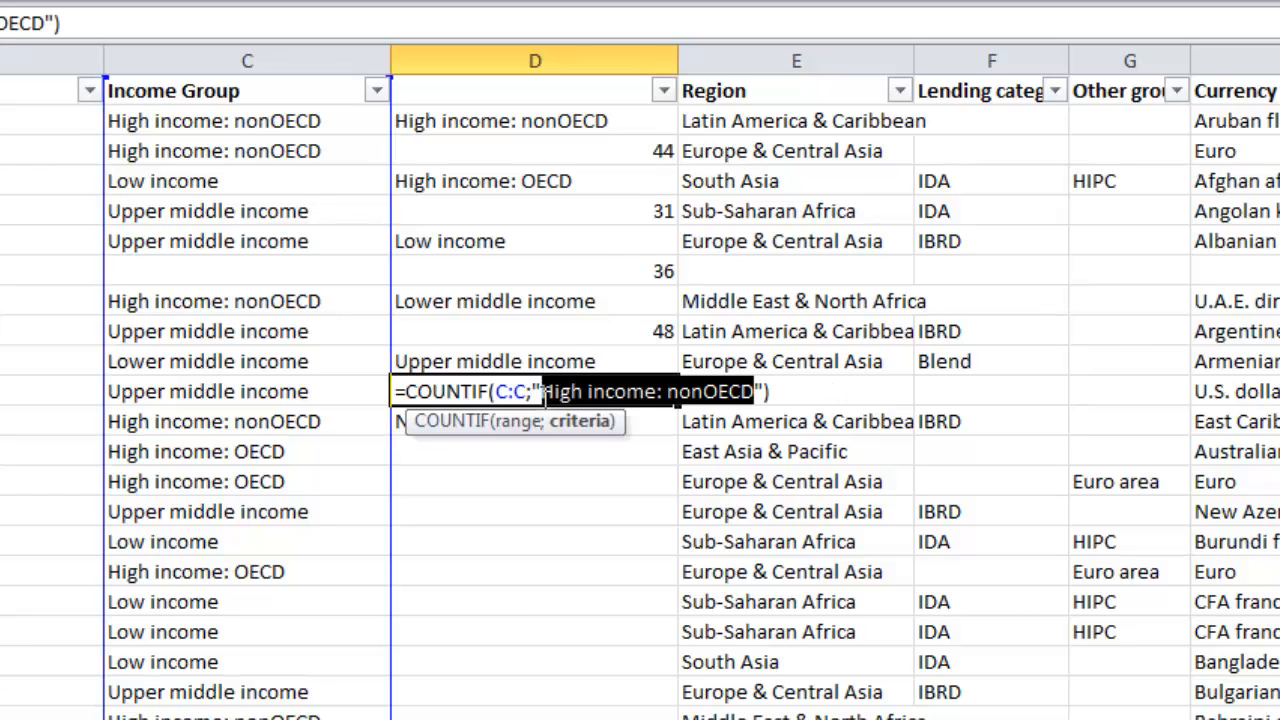
type("r middle income")
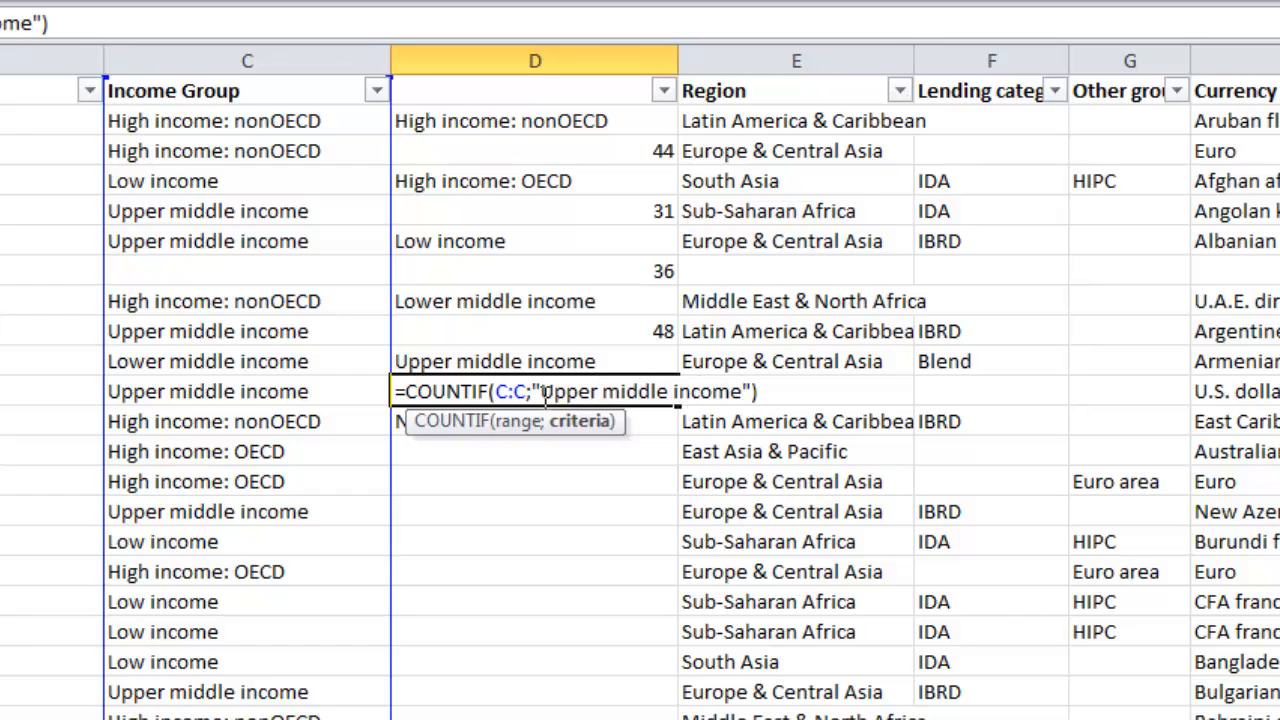
key("Return")
Enter the formula =COUNTBLANK(C2:C252) in cell D13 to count the countries without an income group.
double_click(527, 451)
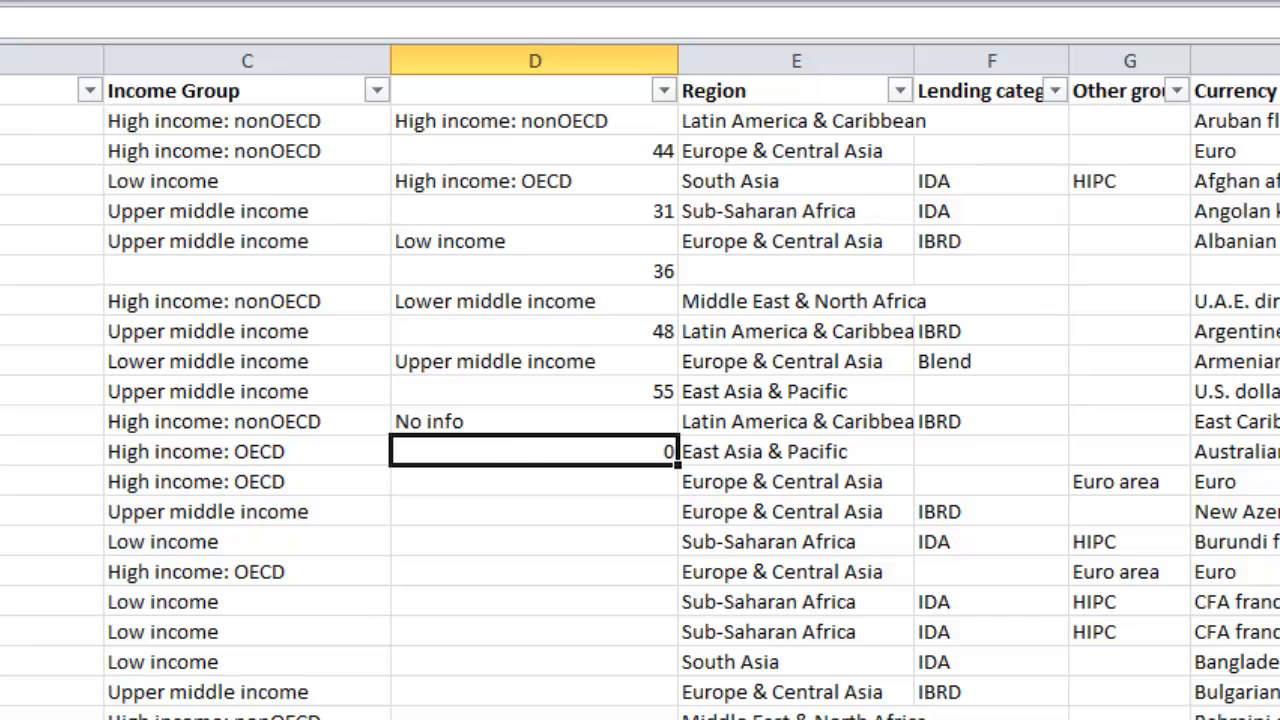
key("F2")
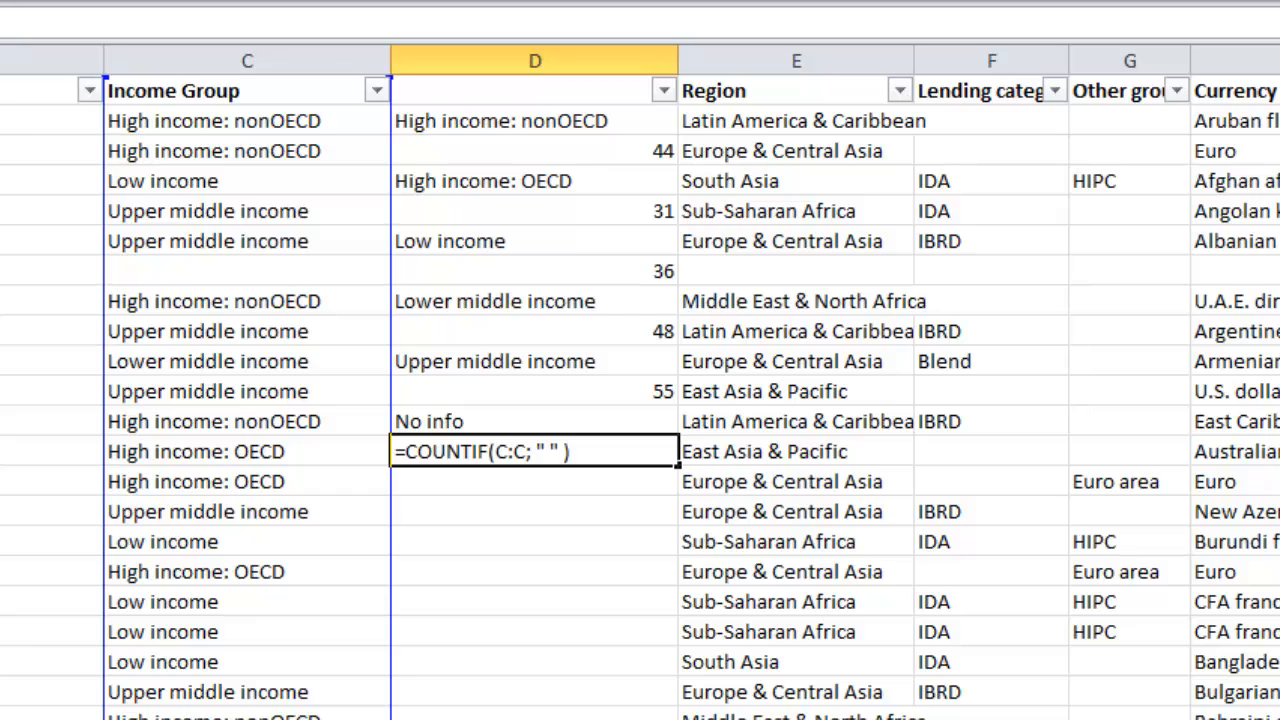
type("ank")
type("(")
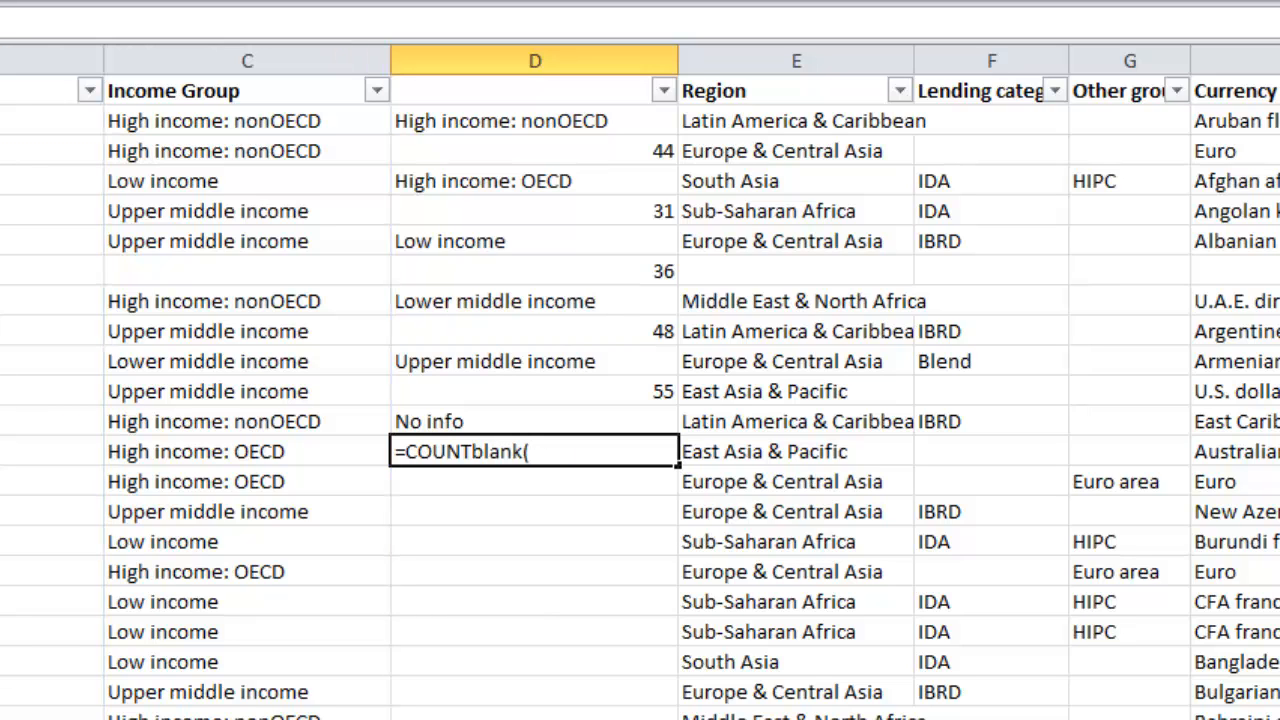
left_click_drag(130, 121, 200, 718)
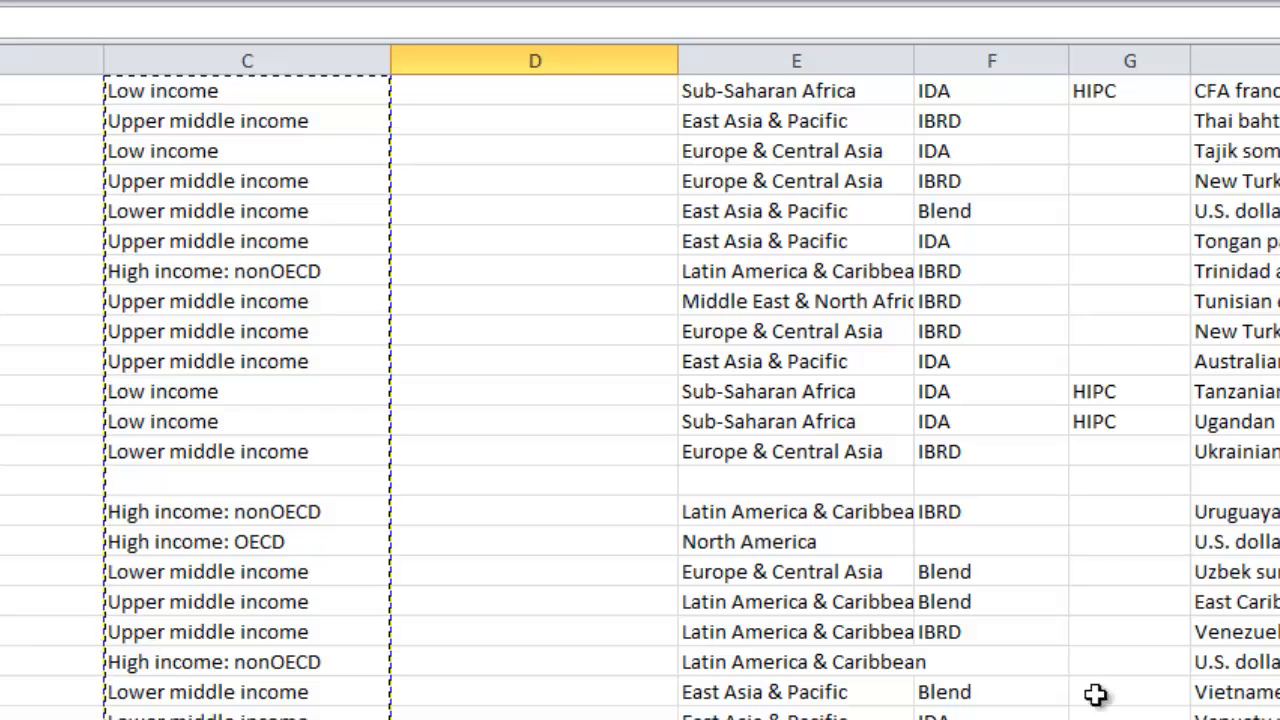
scroll(640, 400, "up", 20)
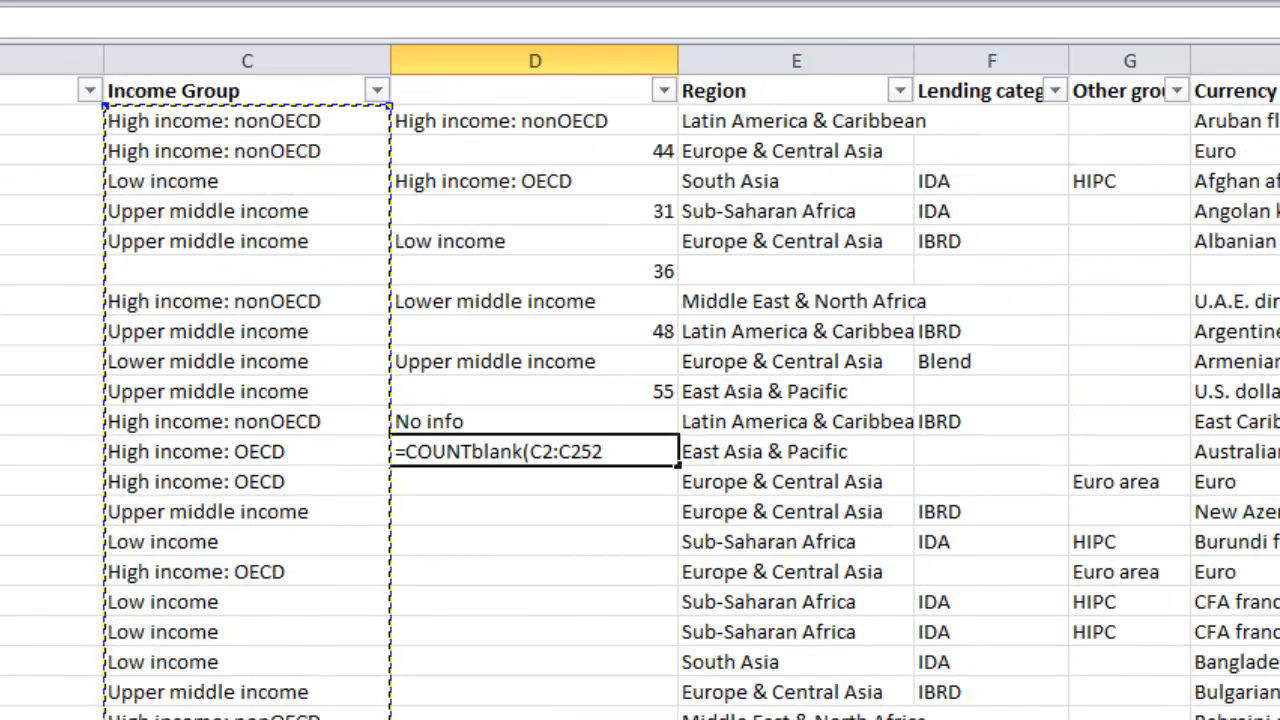
type(")")
key("Return")
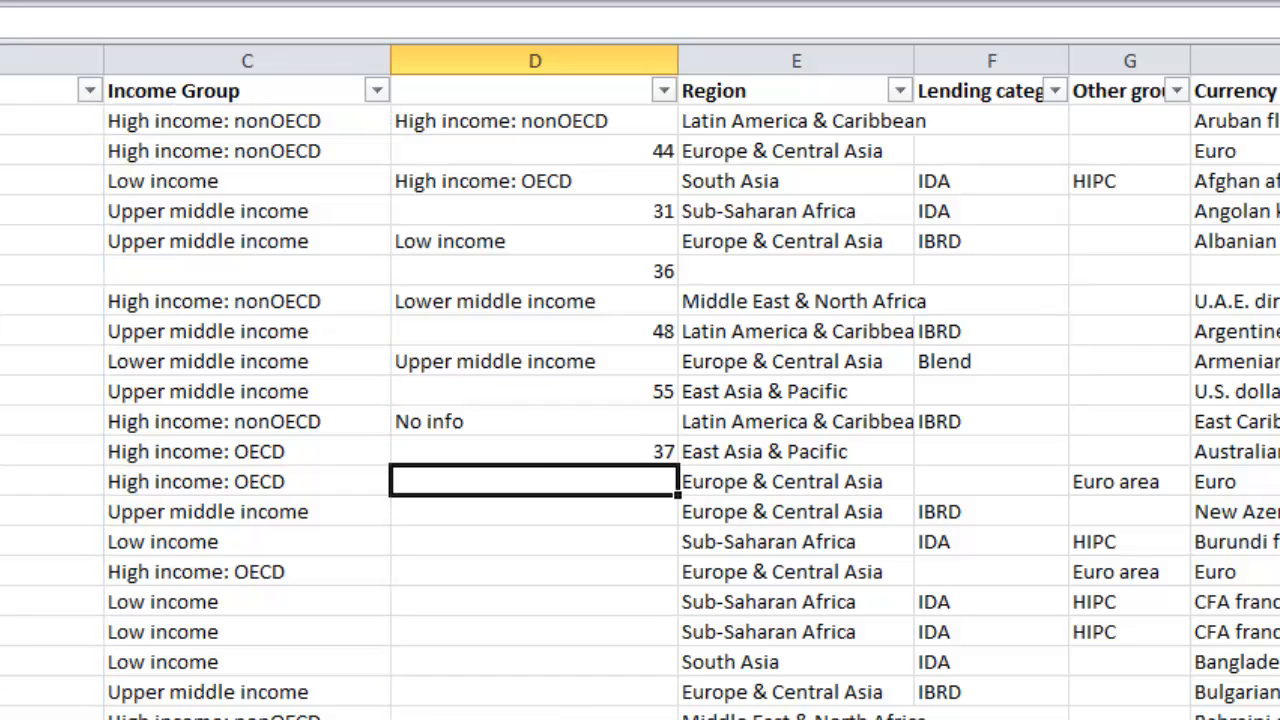
left_click(534, 450)
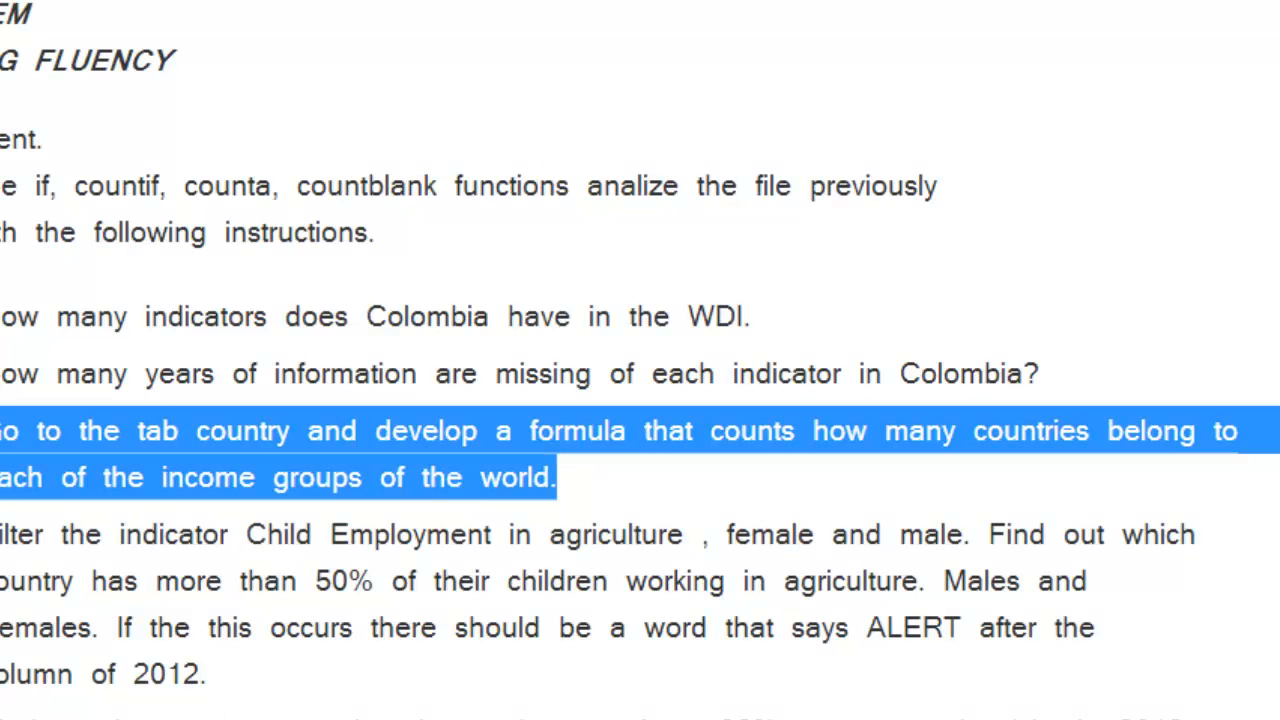
Read the assignment page's task on child employment in agriculture above 50%, with an ALERT word after the 2012 column.
left_click(105, 510)
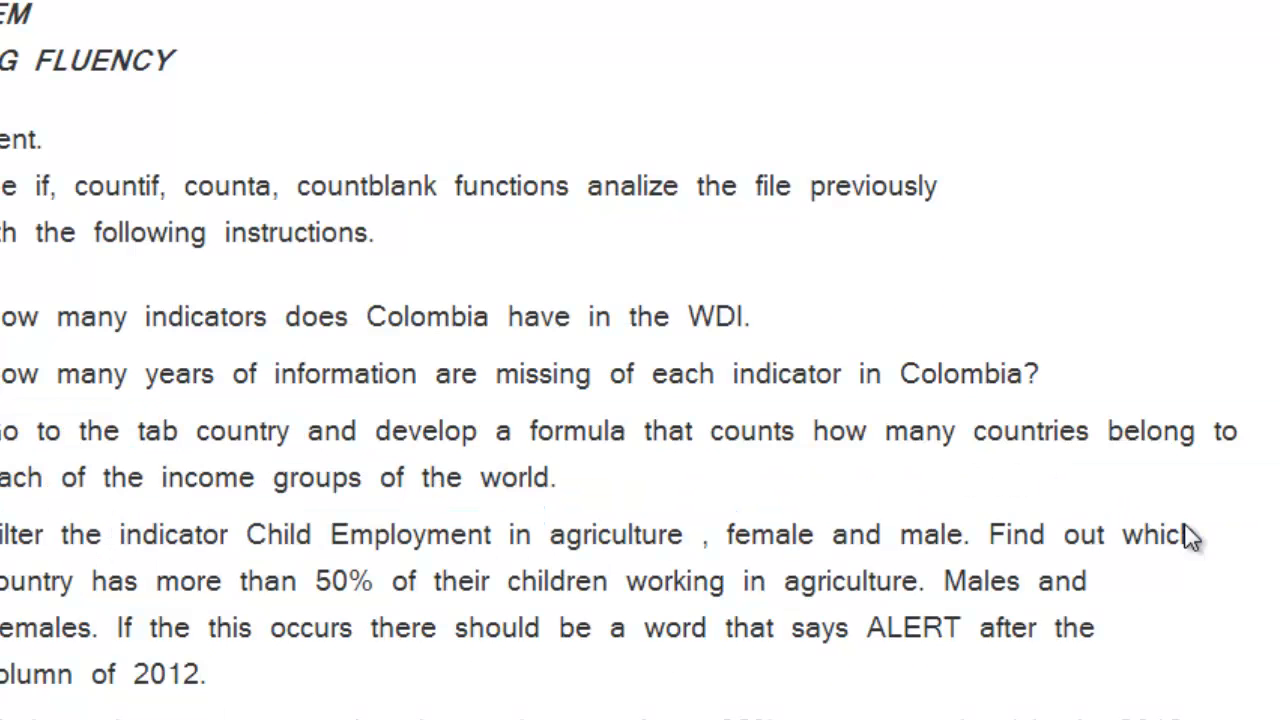
left_click_drag(1207, 536, 3, 563)
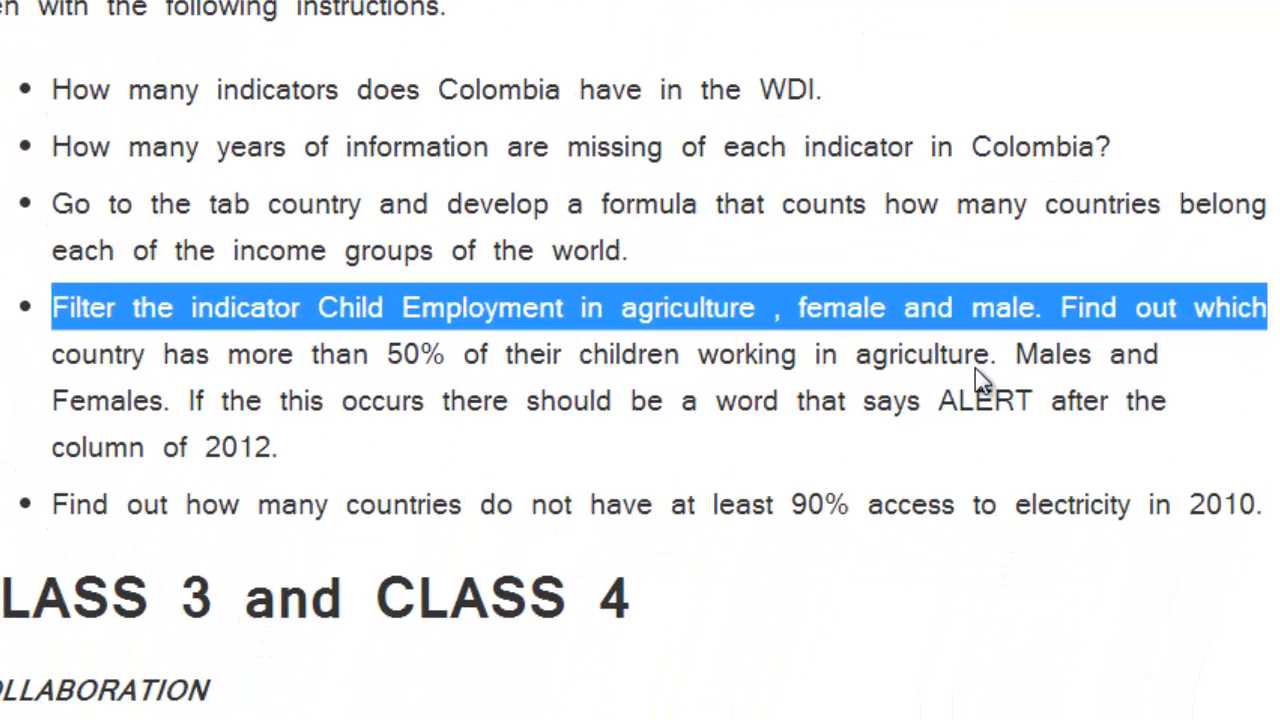
left_click(1255, 362)
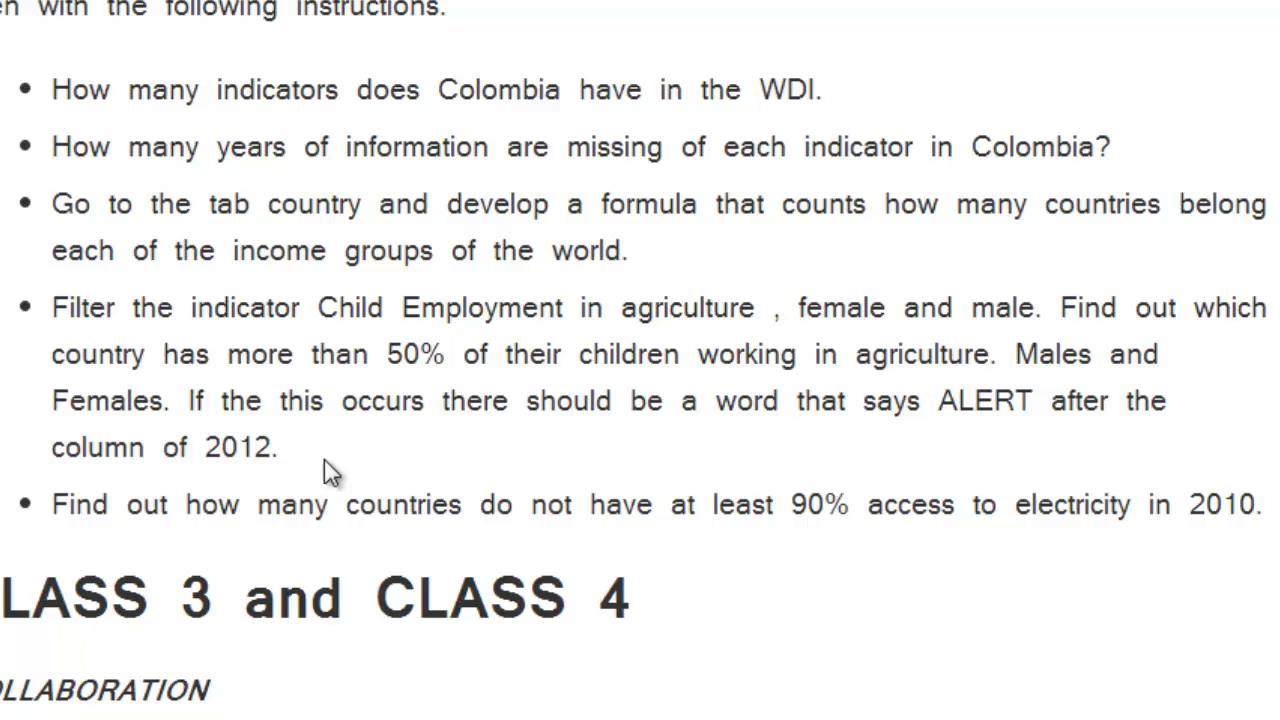
left_click_drag(312, 468, 40, 323)
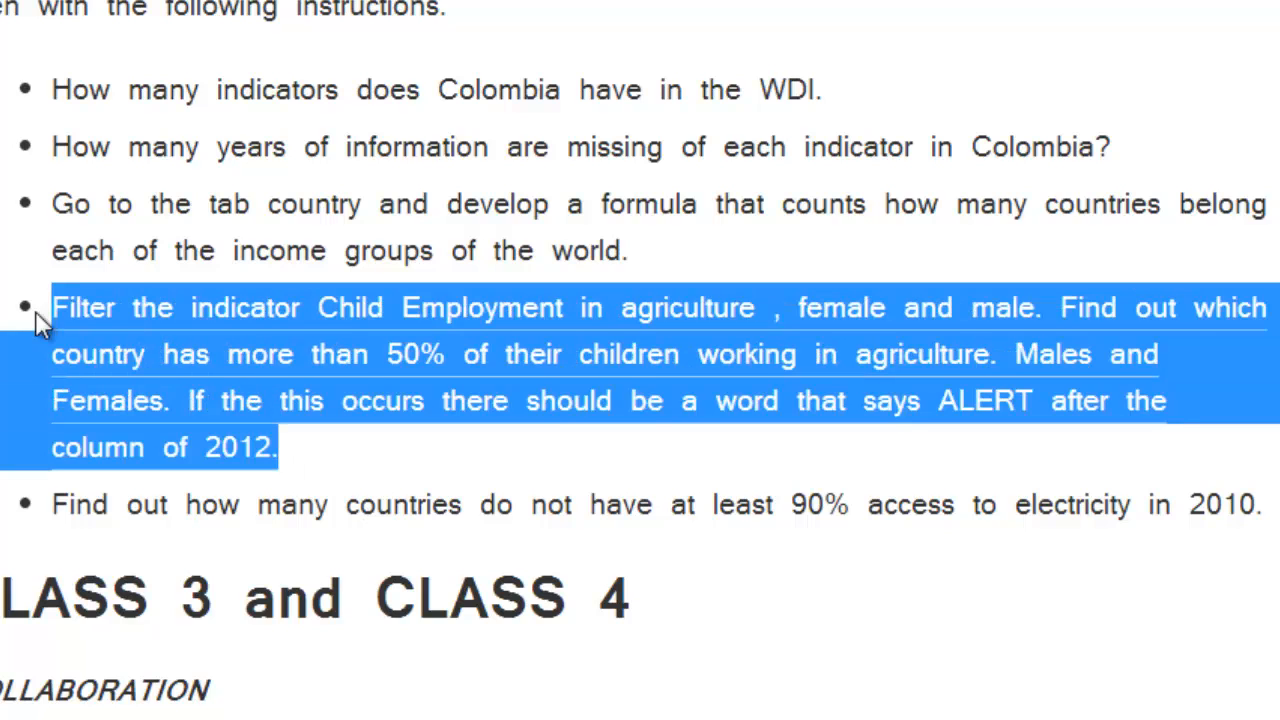
Switch back to Excel and select all countries in the Country Name filter on the Data sheet.
key("alt+Tab")
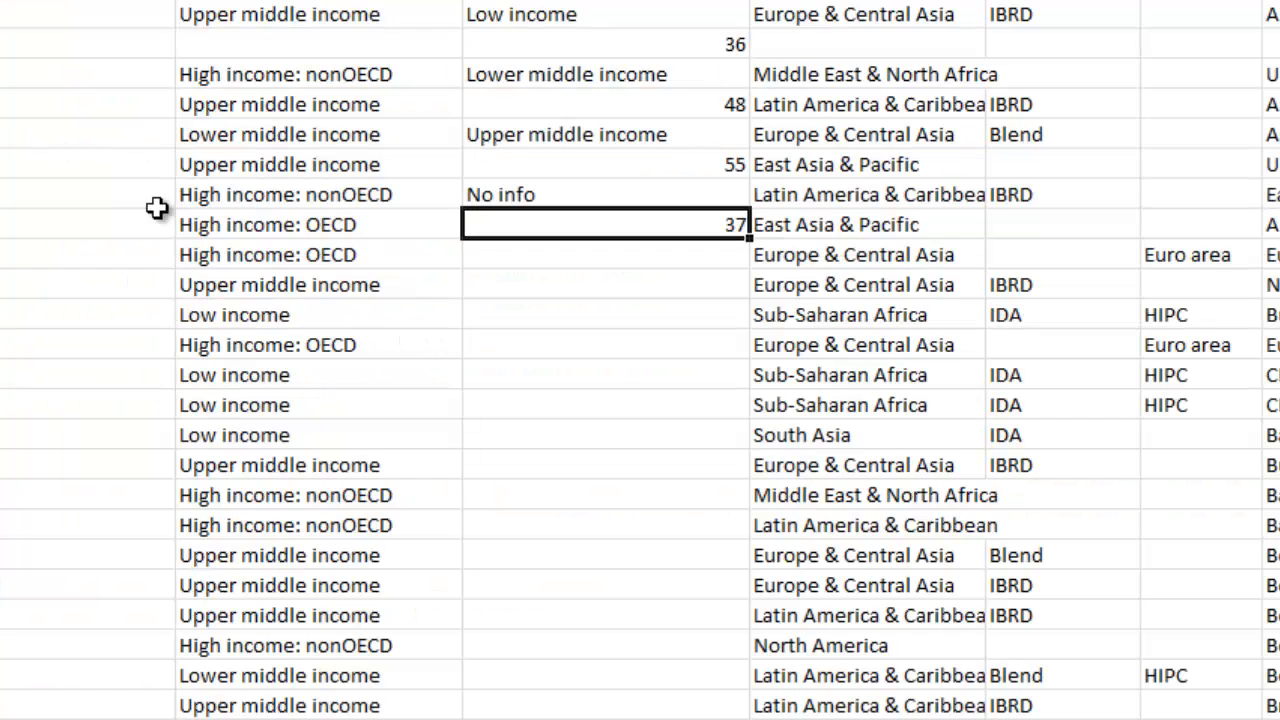
left_click(240, 494)
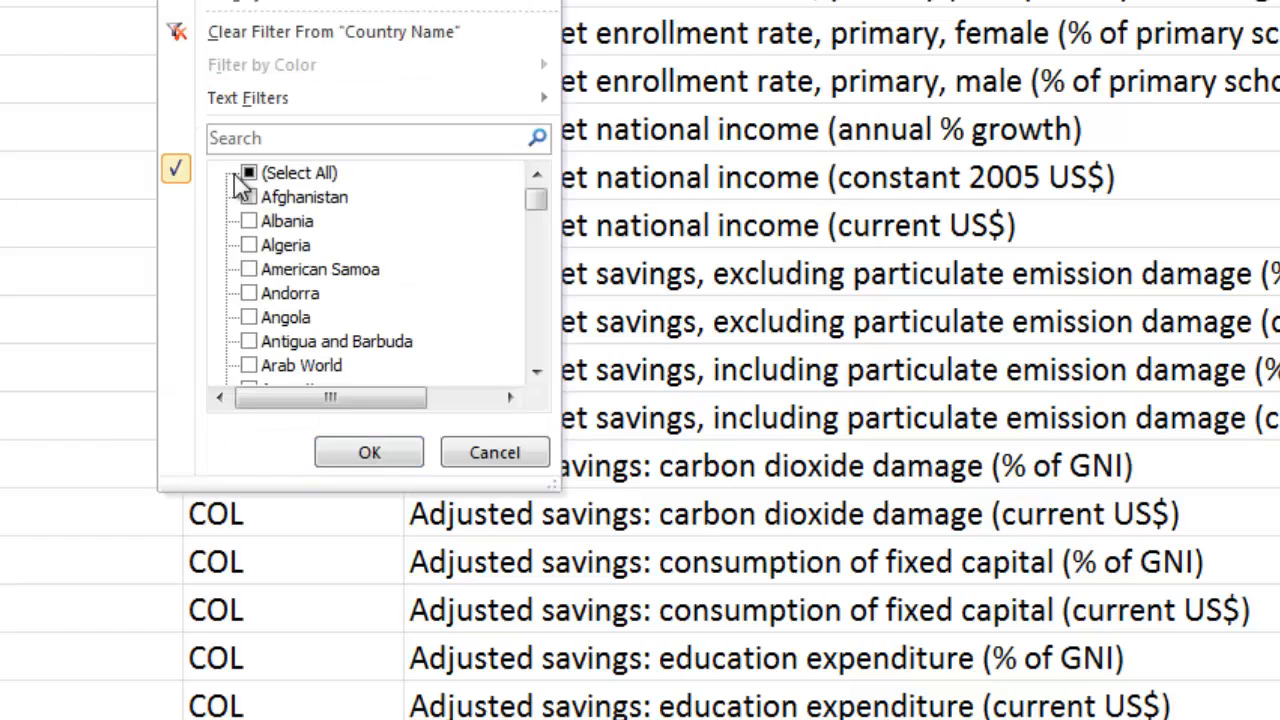
left_click(249, 173)
left_click(385, 455)
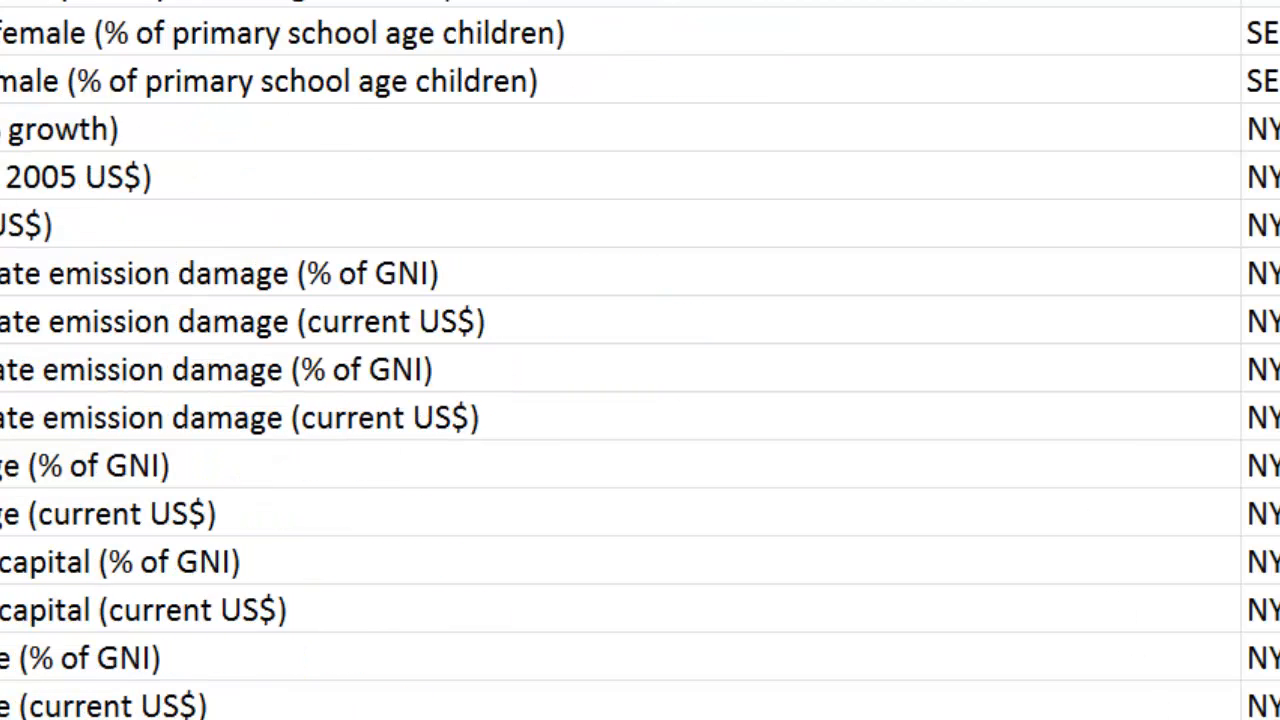
Filter the Indicator Name column to only the female and male Child employment in agriculture indicators.
left_click(1279, 1)
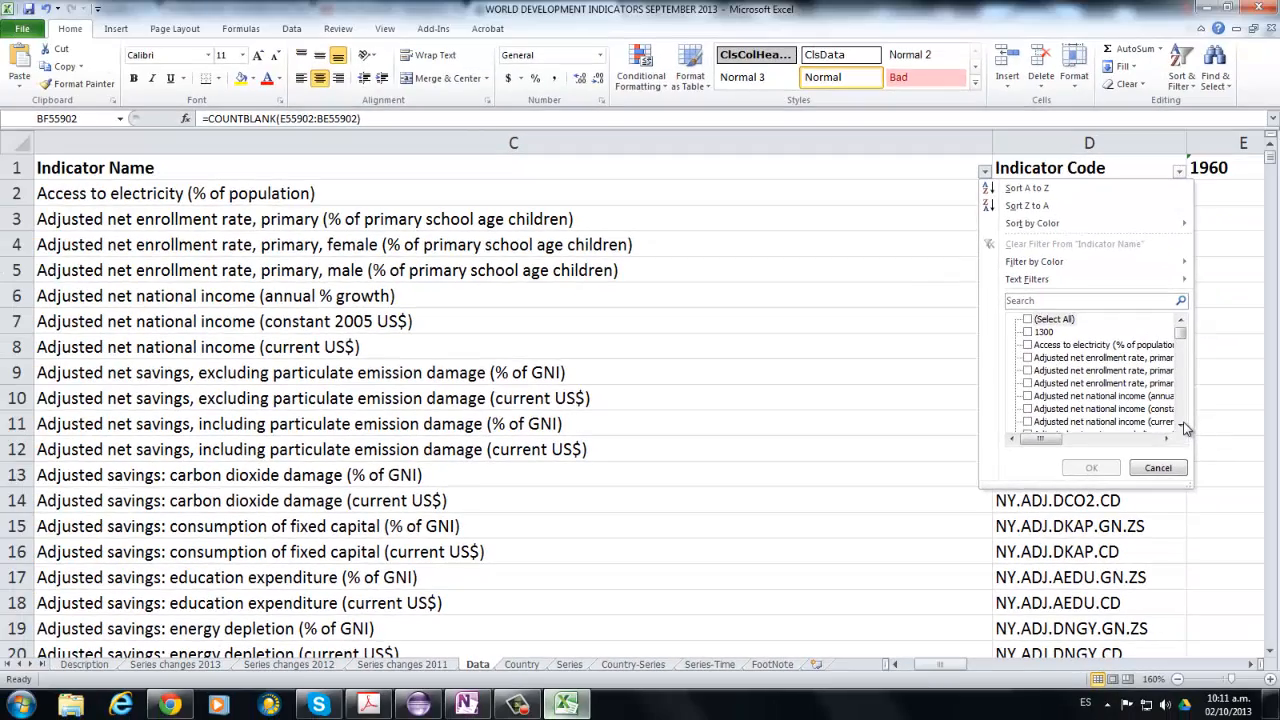
left_click(1181, 425)
left_click_drag(1181, 425, 1181, 425)
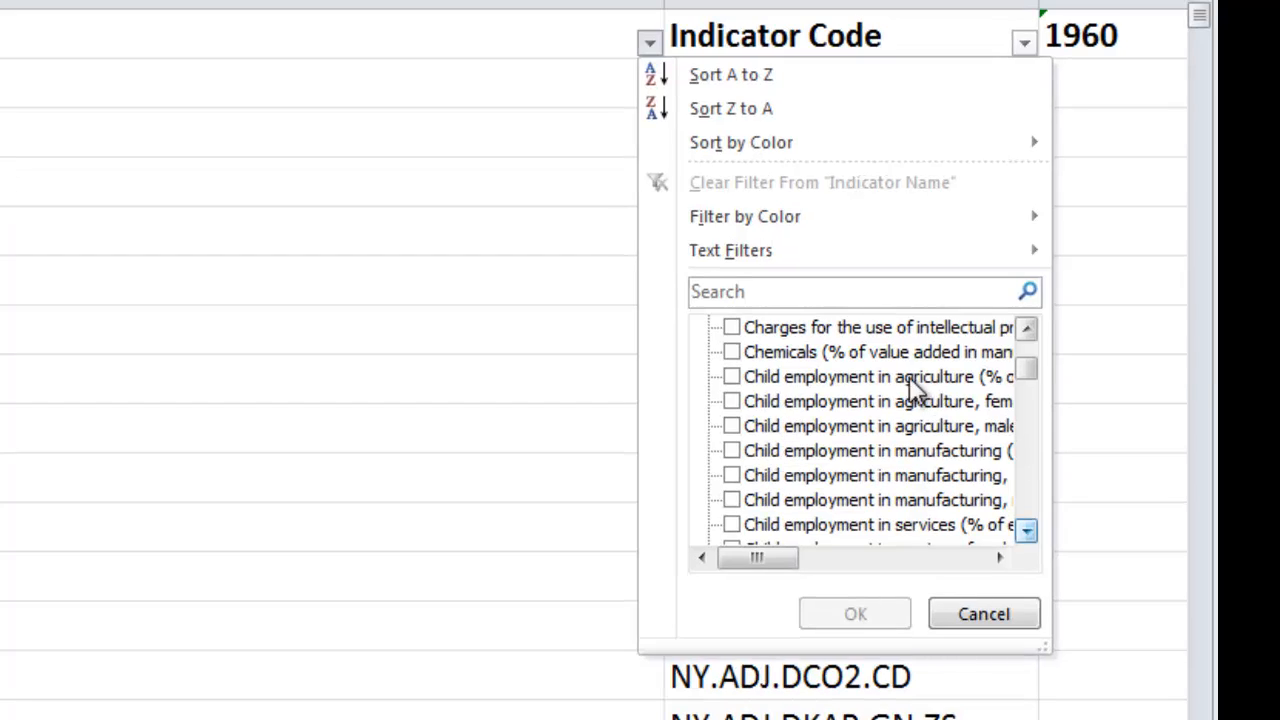
mouse_move(776, 556)
left_mouse_down()
mouse_move(832, 563)
mouse_move(758, 552)
left_mouse_up()
left_click(731, 401)
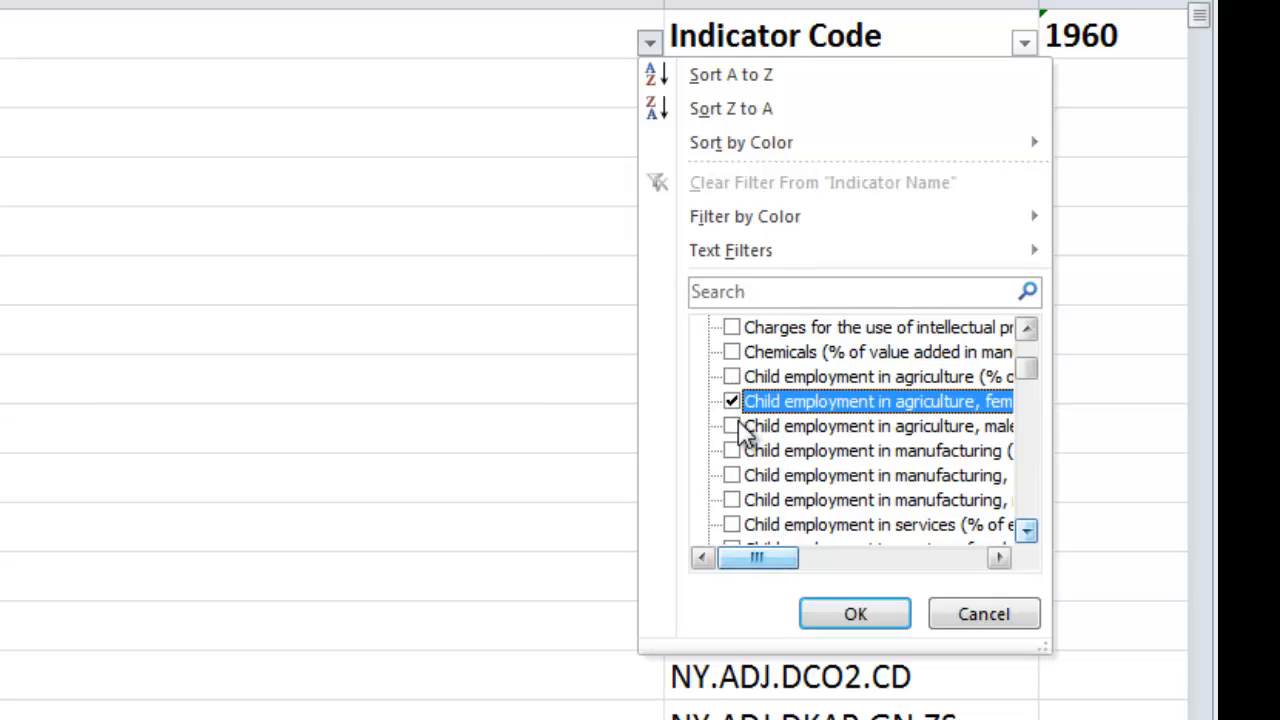
left_click(732, 426)
left_click(855, 614)
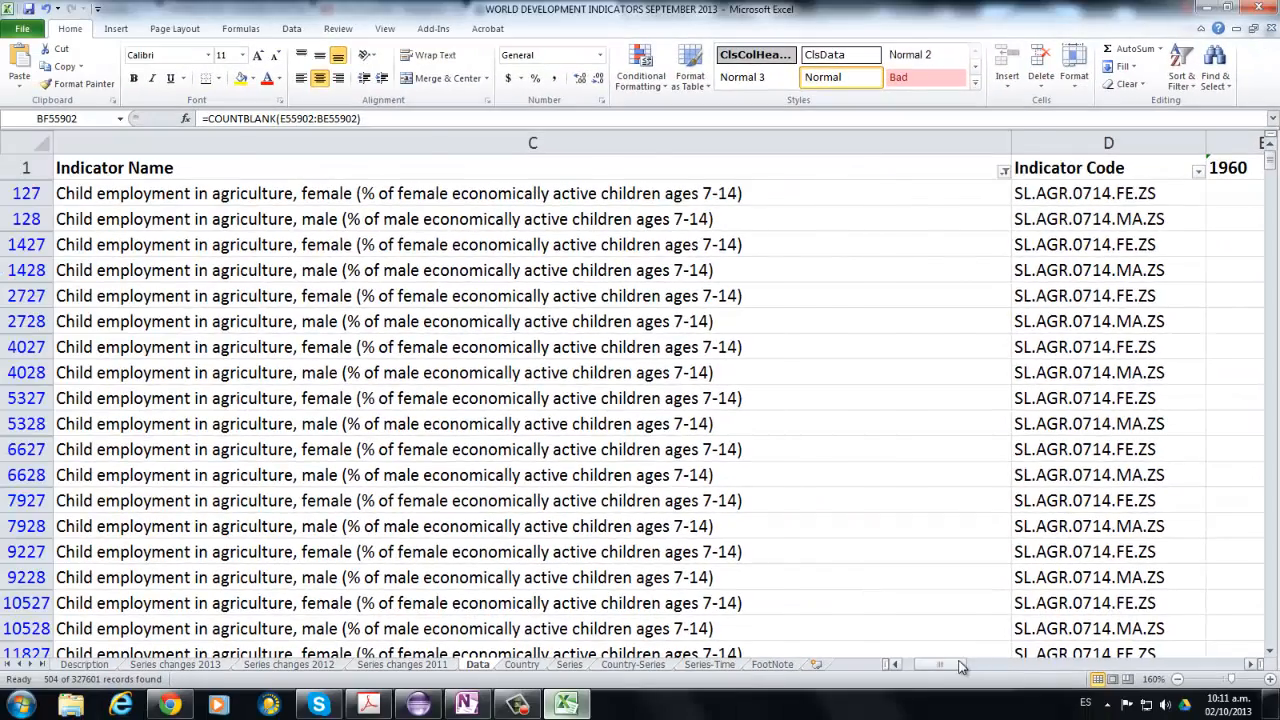
Insert an empty column between the 2012 and YEARS WITHOUT INFORMATION columns on the Data sheet.
left_click_drag(960, 667, 934, 668)
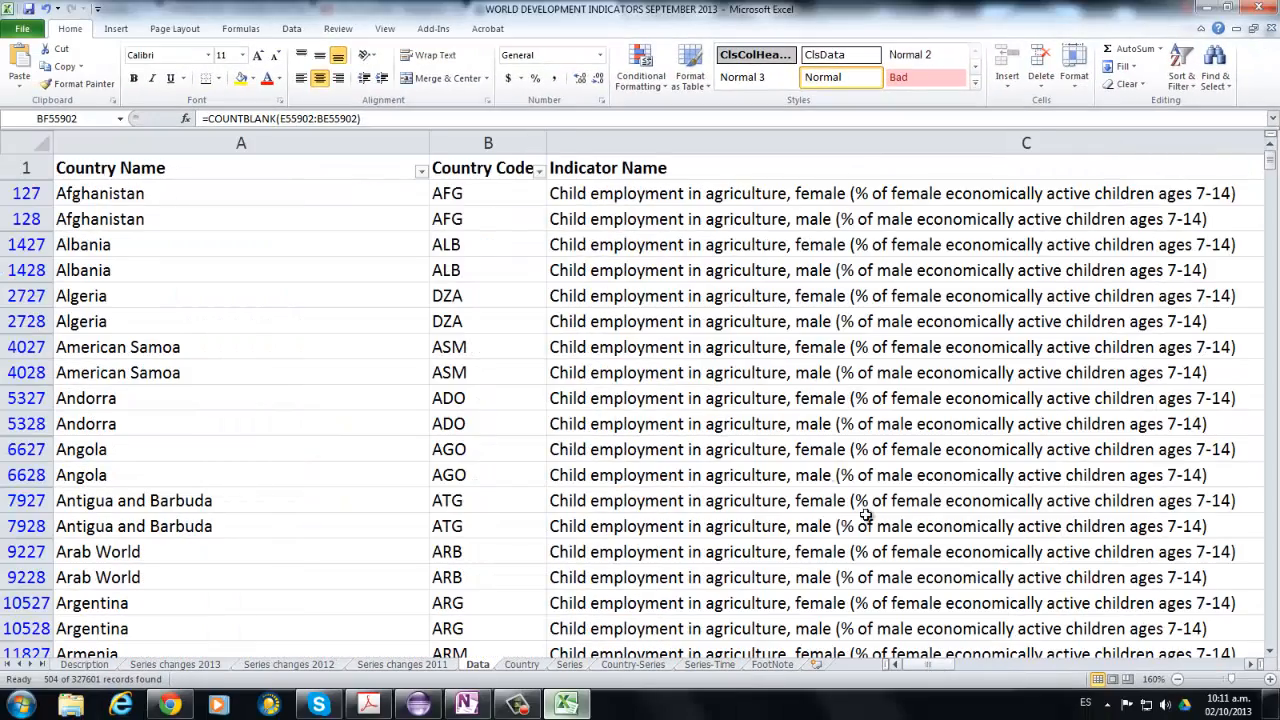
left_click(127, 190)
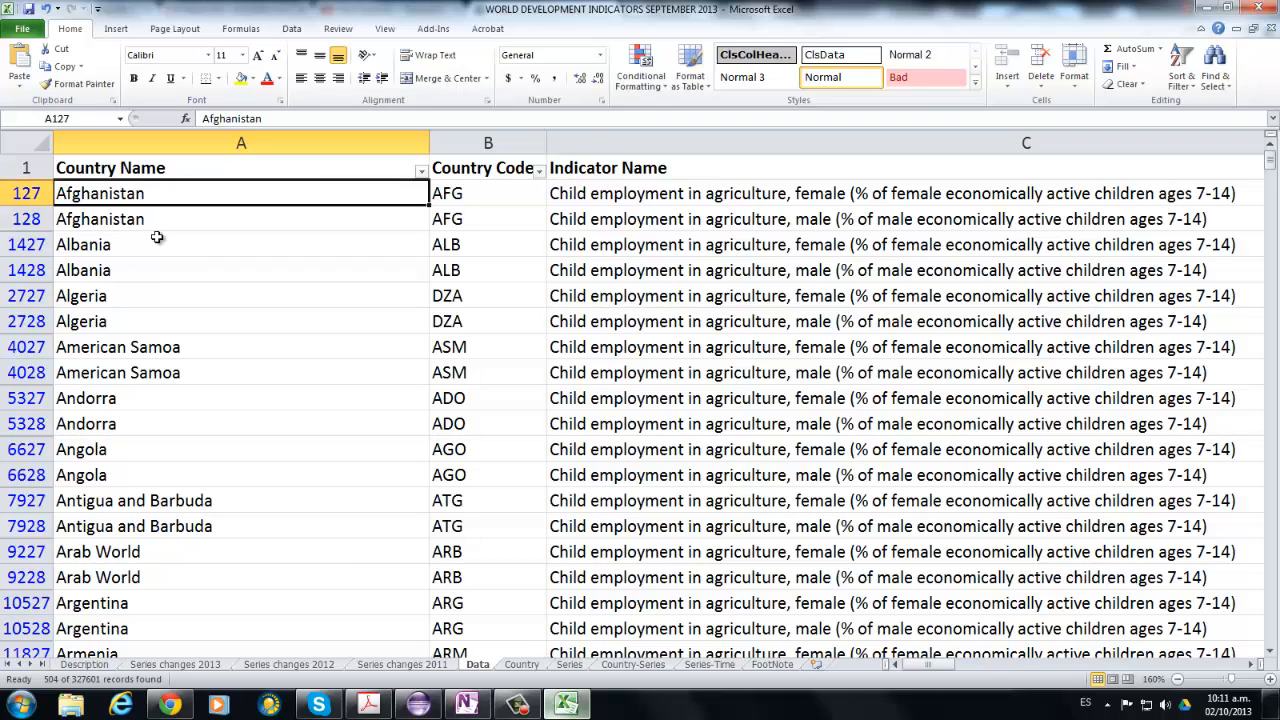
key("Down")
key("Up")
key("Right")
key("Right")
key("Right")
key("Right")
key("Right")
key("Left")
key("Right")
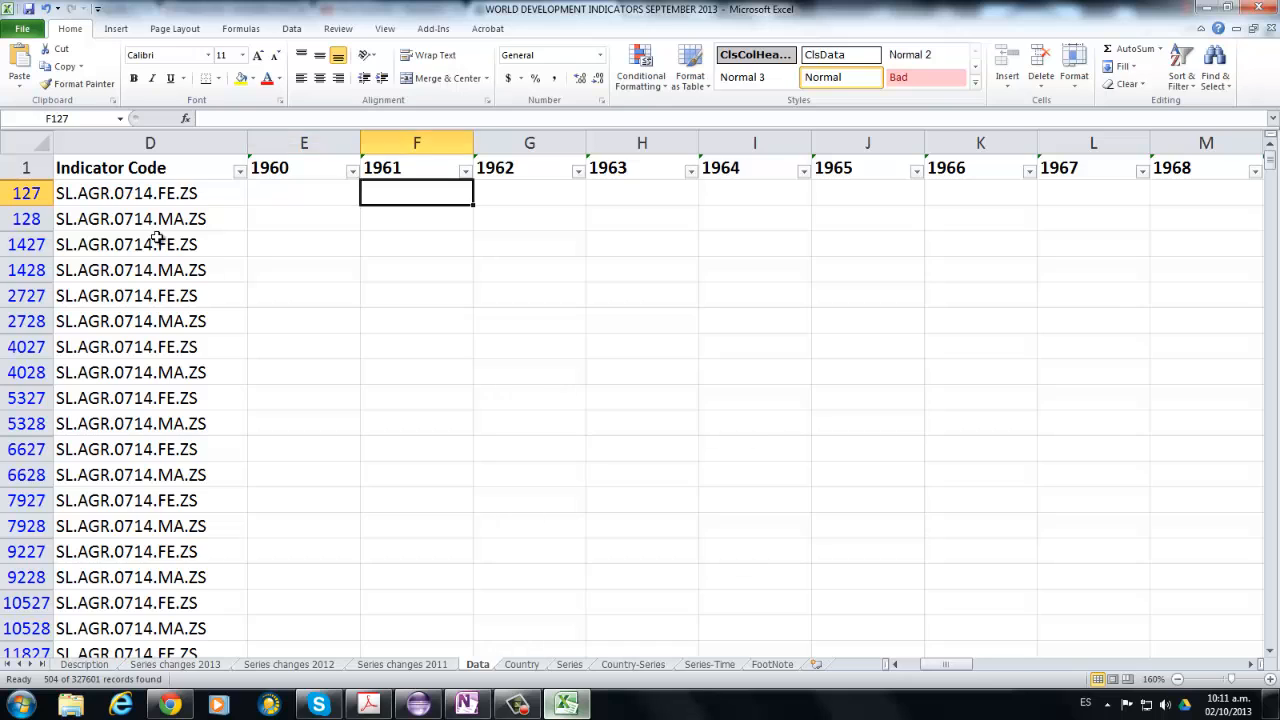
key("Right")
key("Right")
key("Right")
key("Right")
key("Right")
key("Right")
key("Right")
key("Right")
key("Right")
key("Right")
key("Right")
key("Right")
key("Right")
key("Right")
key("Right")
key("Right")
key("Right")
key("Right")
key("Right")
key("Right")
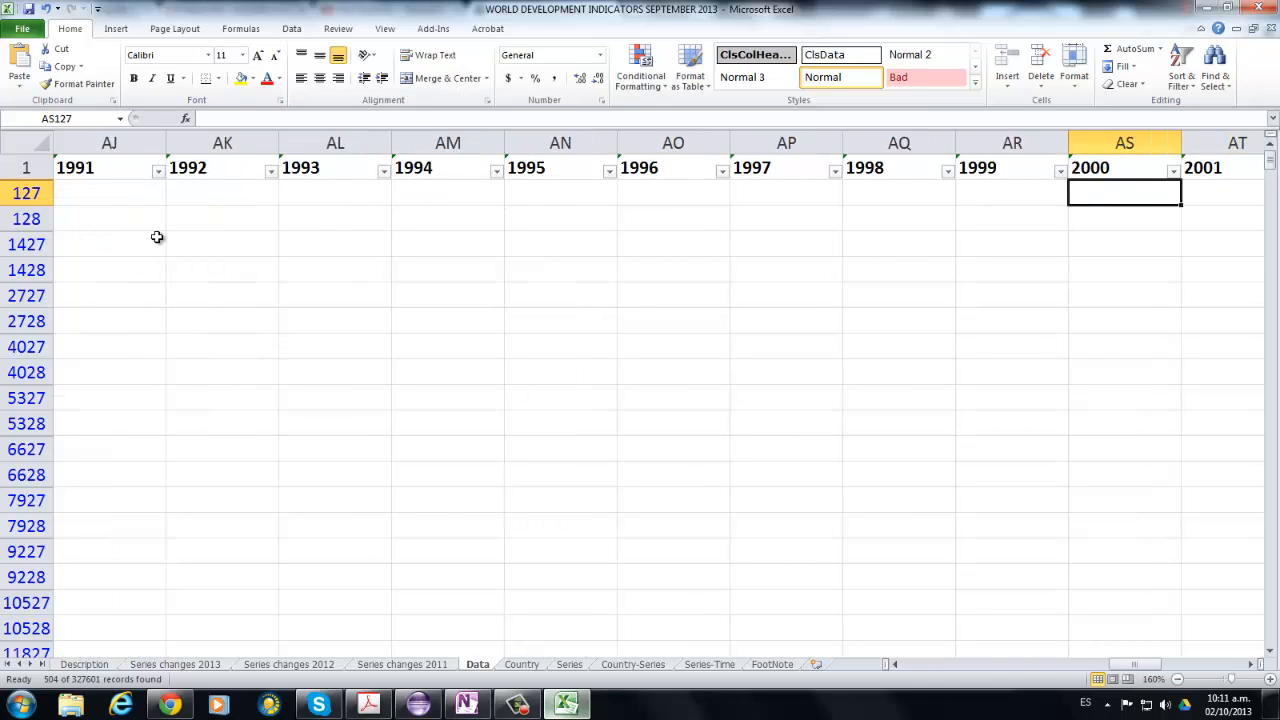
key("Right")
key("Right")
key("Right")
key("Right")
key("Right")
key("Right")
key("Right")
key("Right")
key("Right")
key("Right")
key("Right")
key("Right")
key("Right")
key("Right")
key("Right")
key("Right")
key("Left")
key("Left")
key("Left")
key("Left")
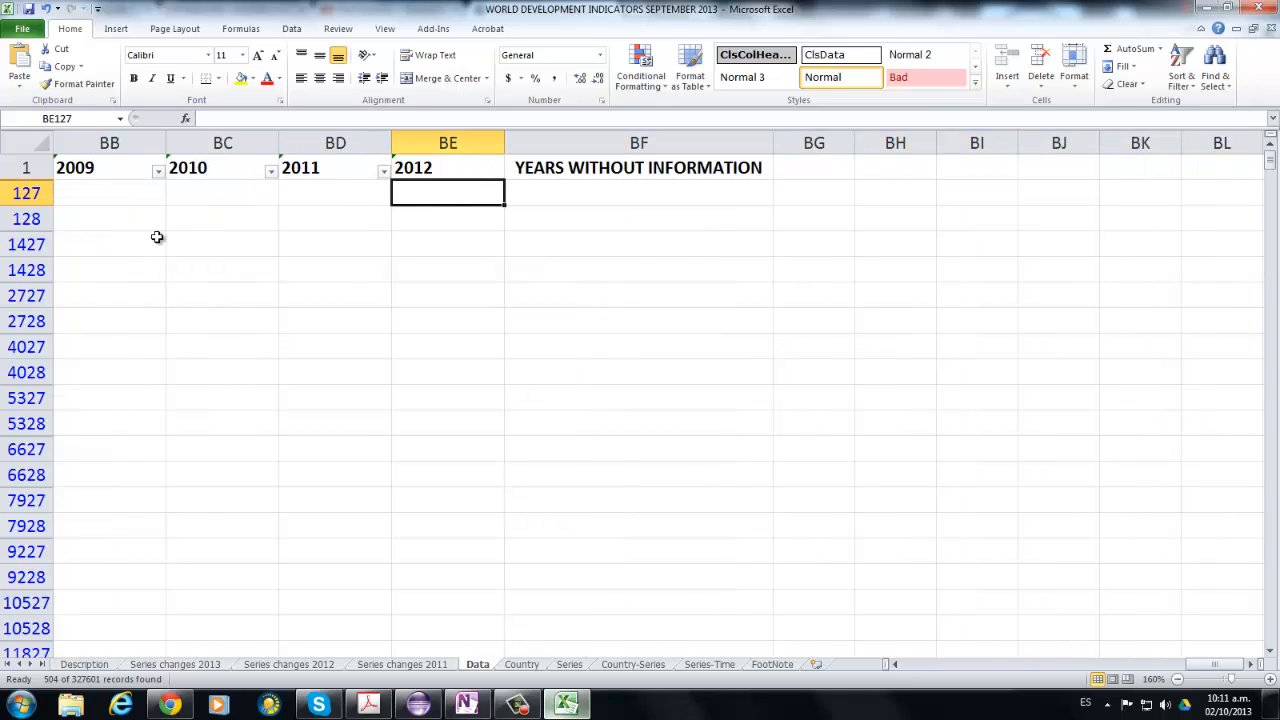
key("Right")
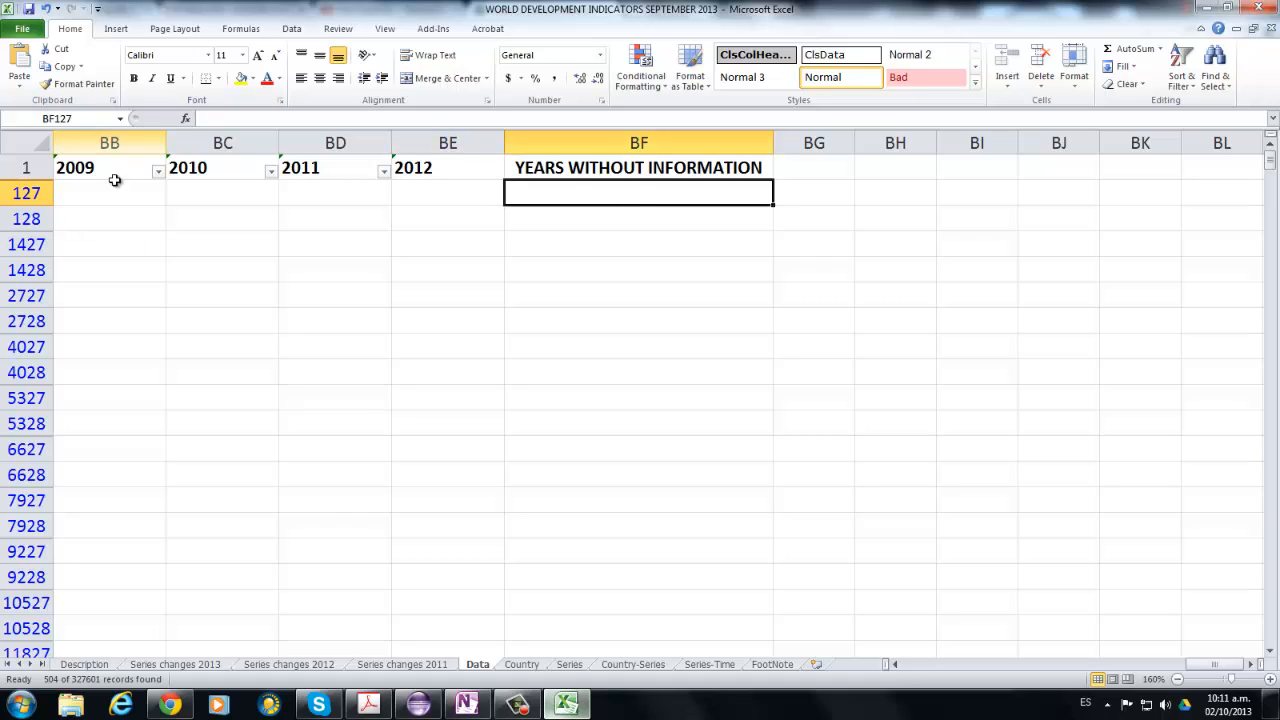
right_click(591, 142)
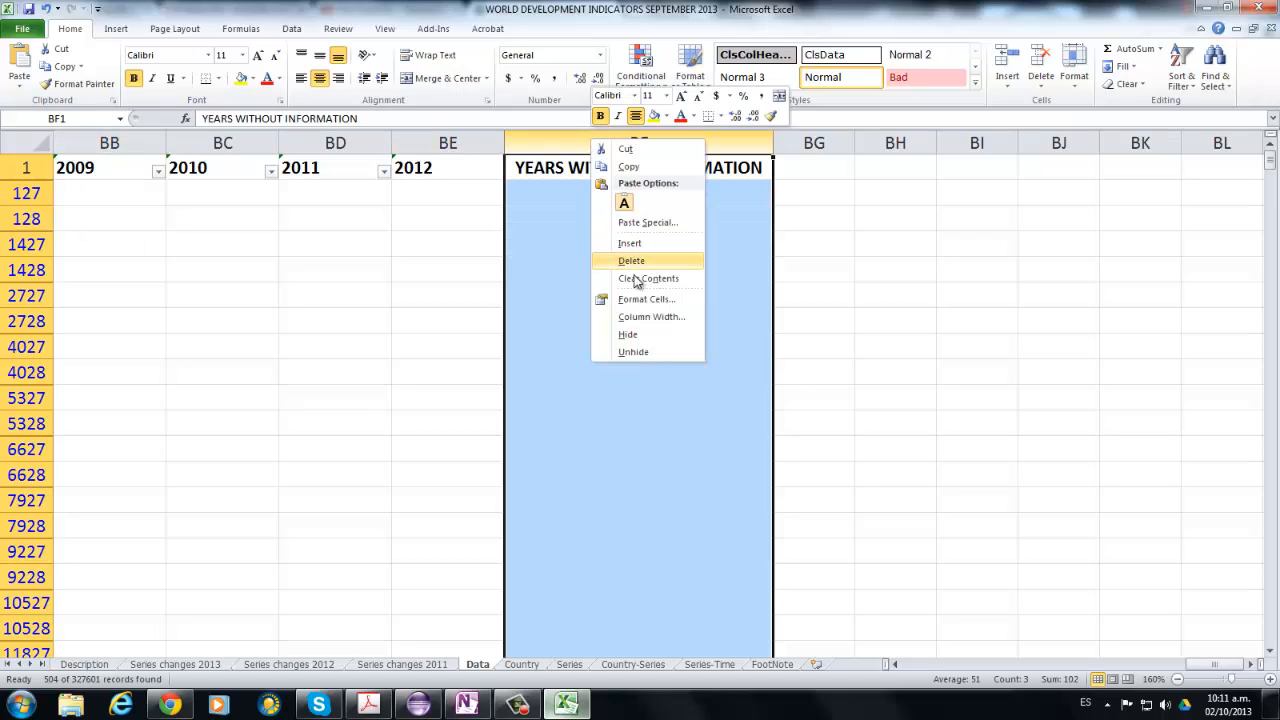
left_click(638, 245)
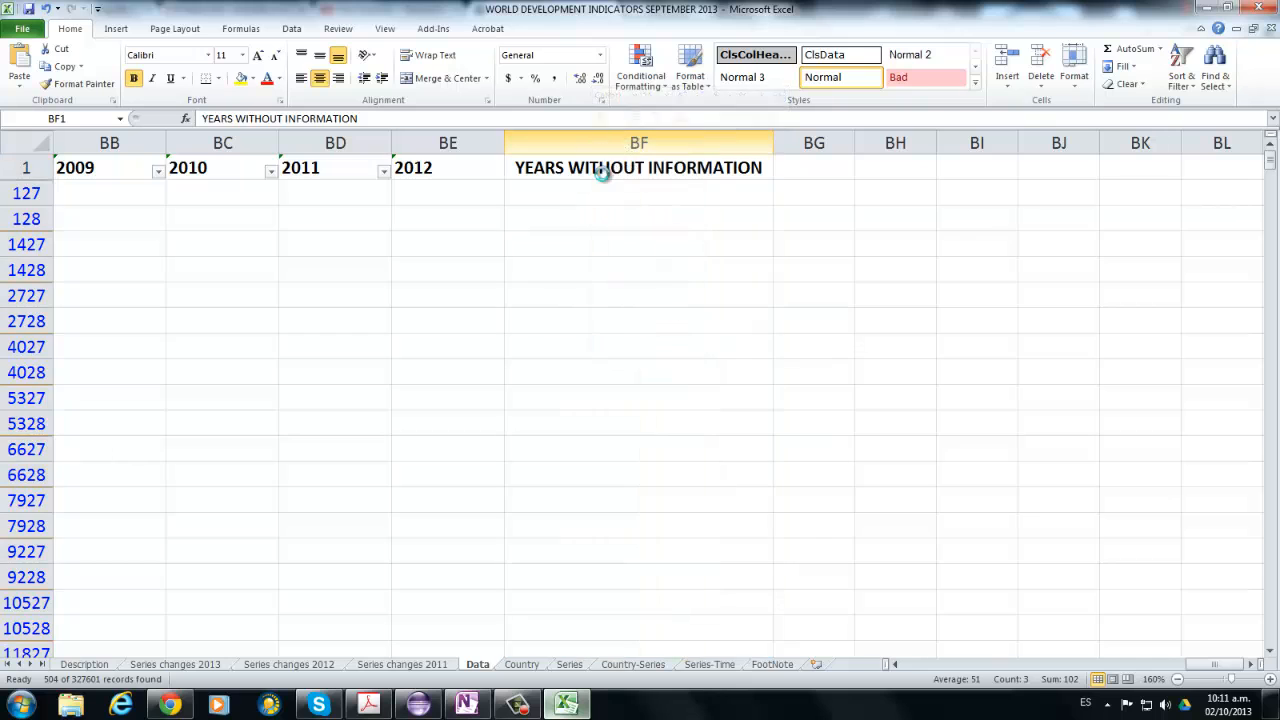
left_click(567, 166)
Reread the child employment task on the assignment page in the browser, and return to the Excel workbook.
key("alt+Tab")
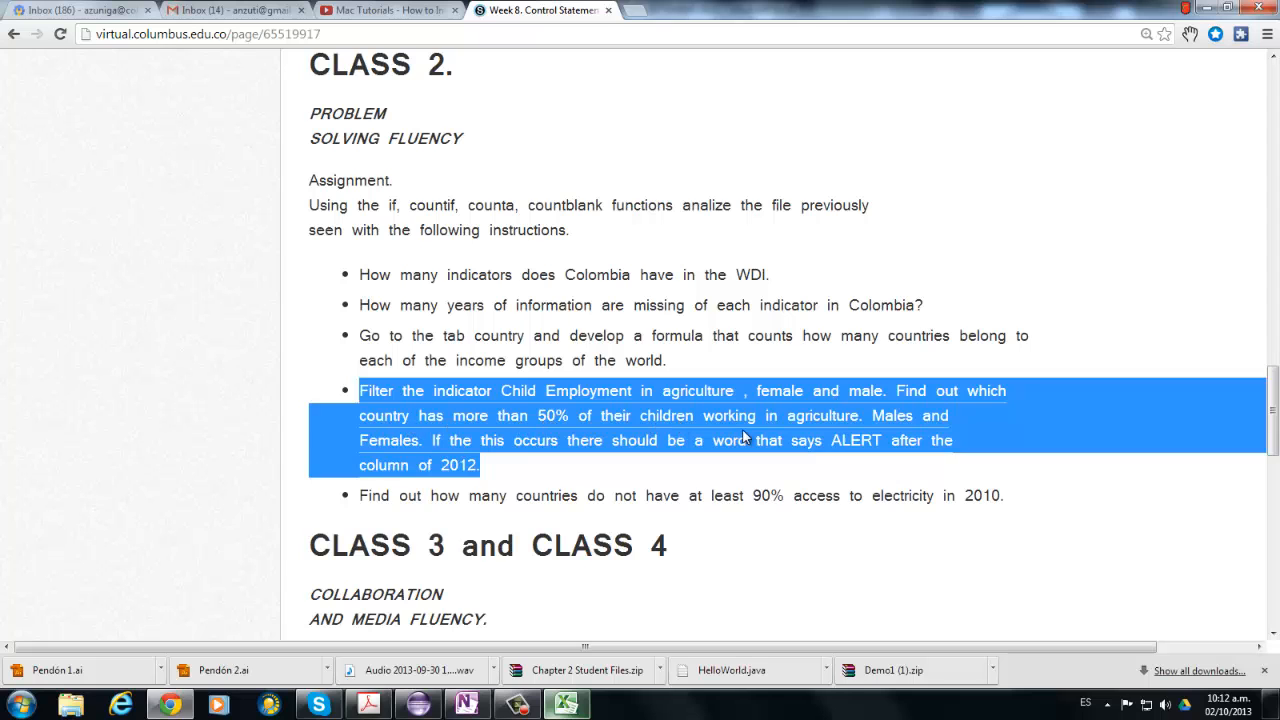
key("alt+Tab")
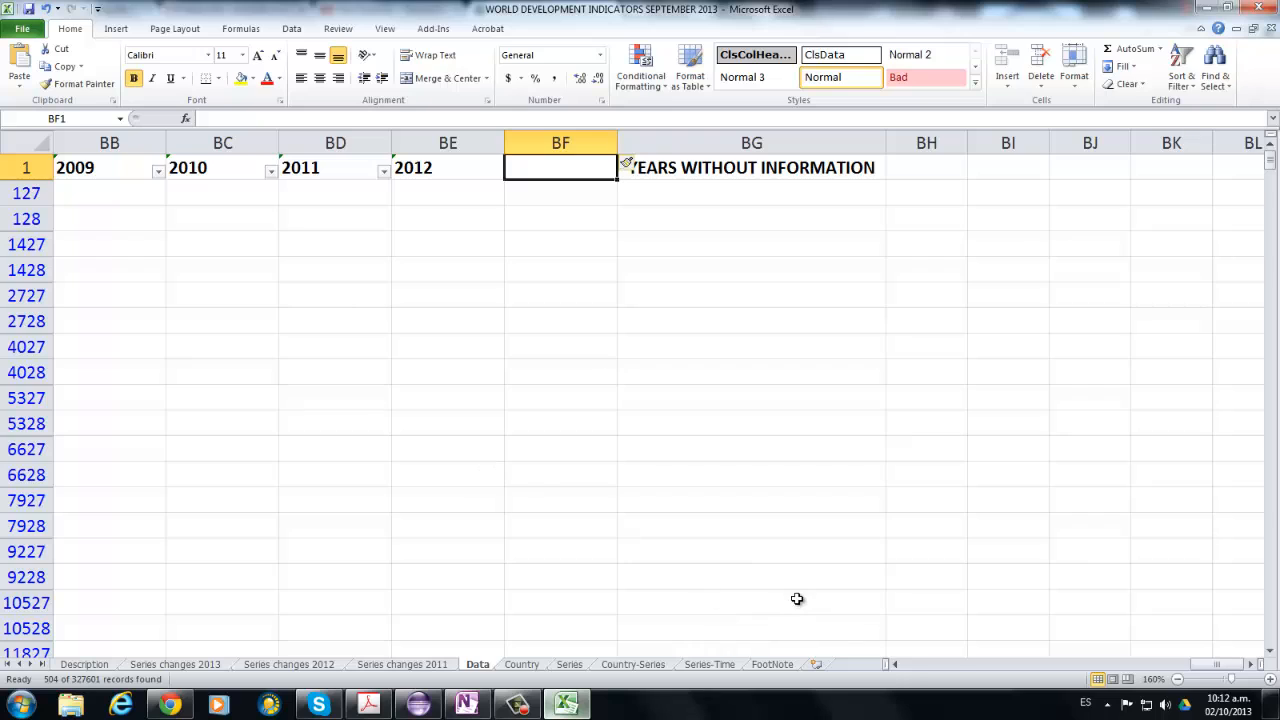
key("alt")
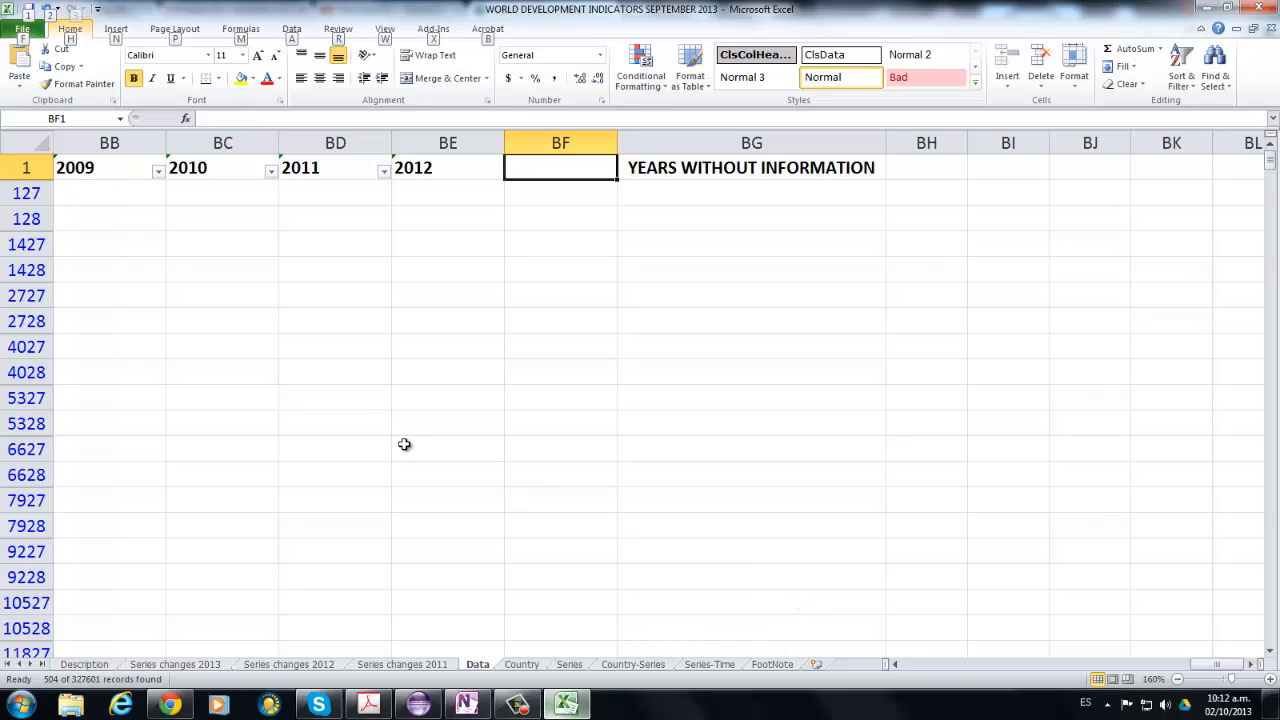
key("alt")
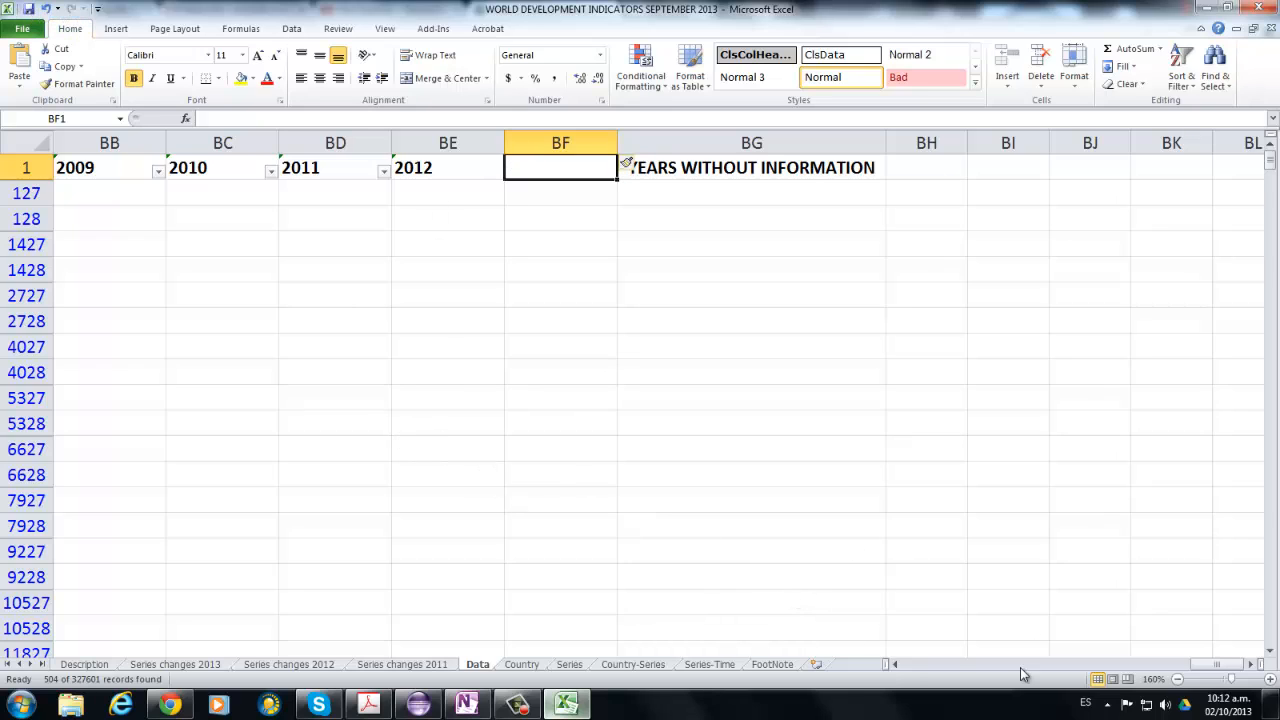
Look through the filtered countries' child employment percentages for the years 2002 to 2012.
left_click_drag(1215, 665, 910, 672)
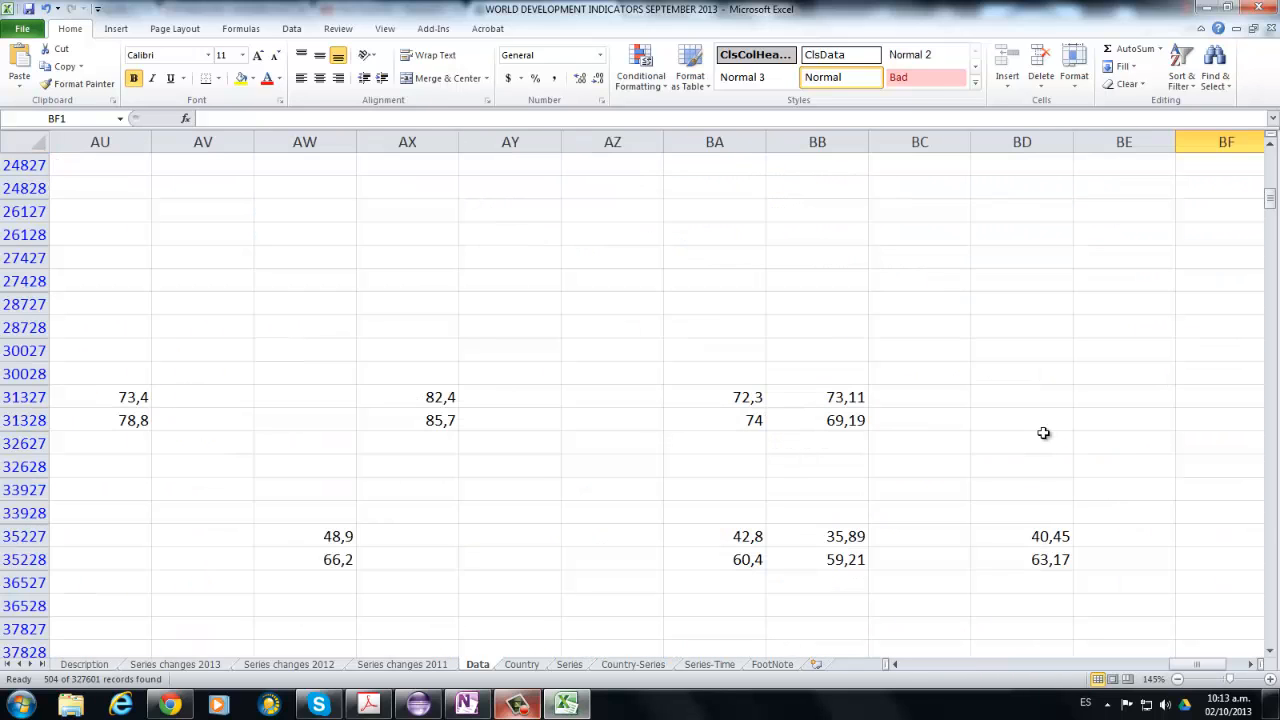
scroll(1043, 432, "down", 18)
scroll(1043, 432, "up", 4)
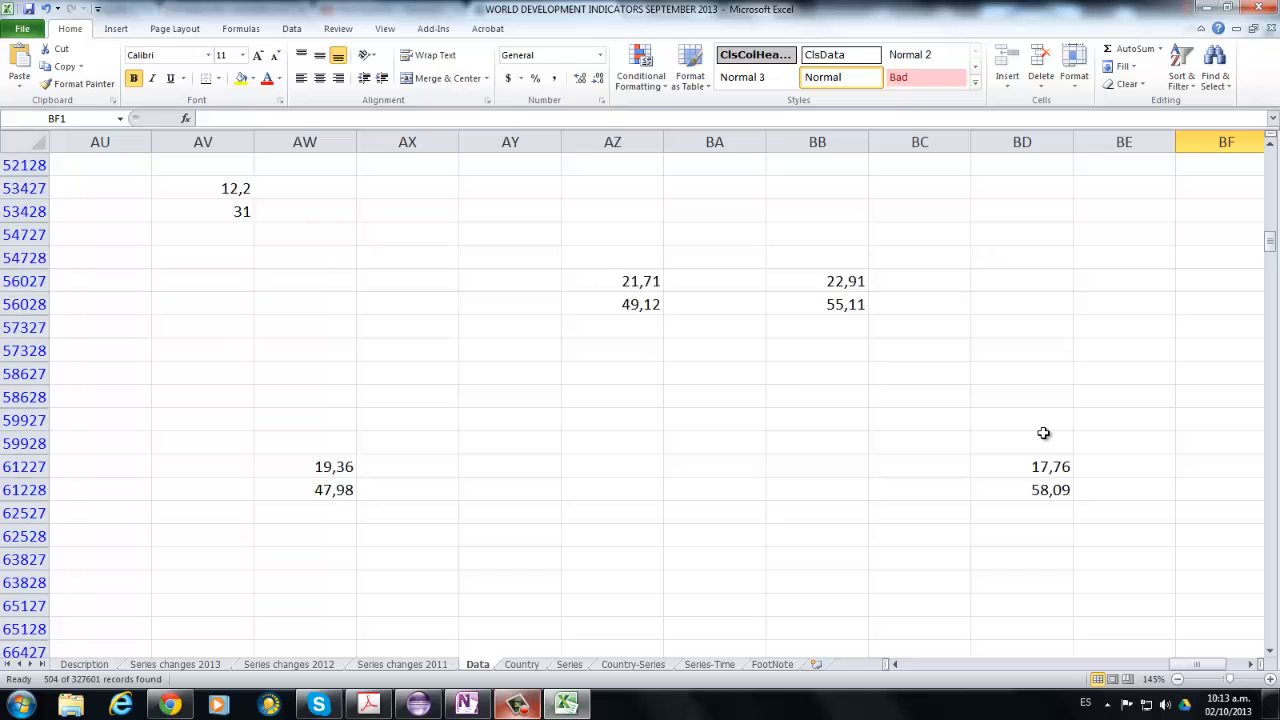
scroll(1043, 432, "up", 15)
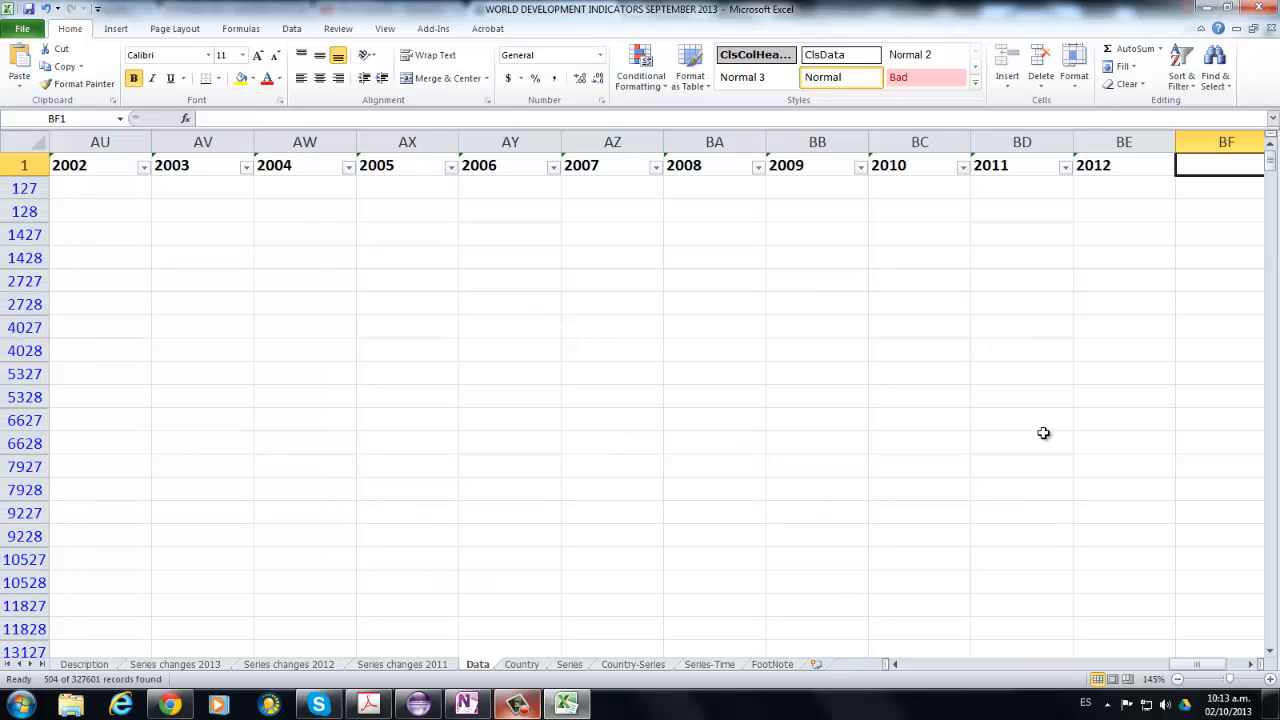
Begin an IF formula in cell BF127, try BE127 as its logical test, and start removing that reference.
left_click(1212, 193)
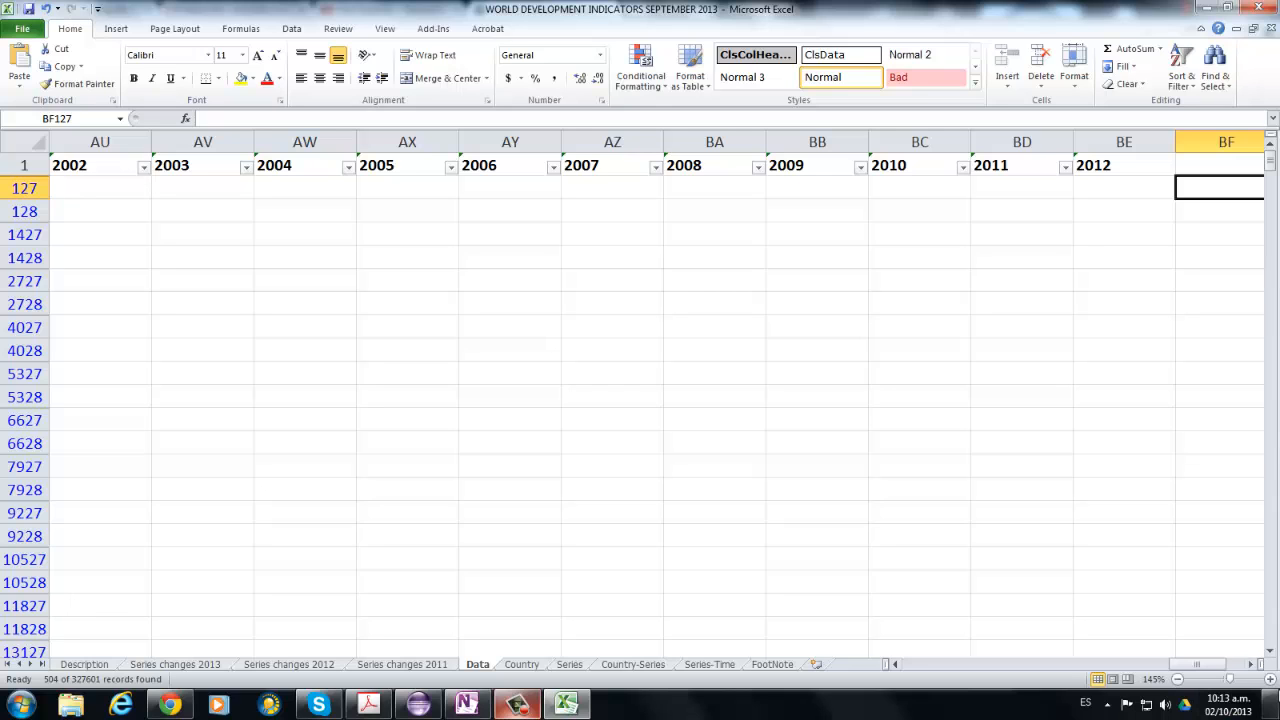
left_click(1252, 665)
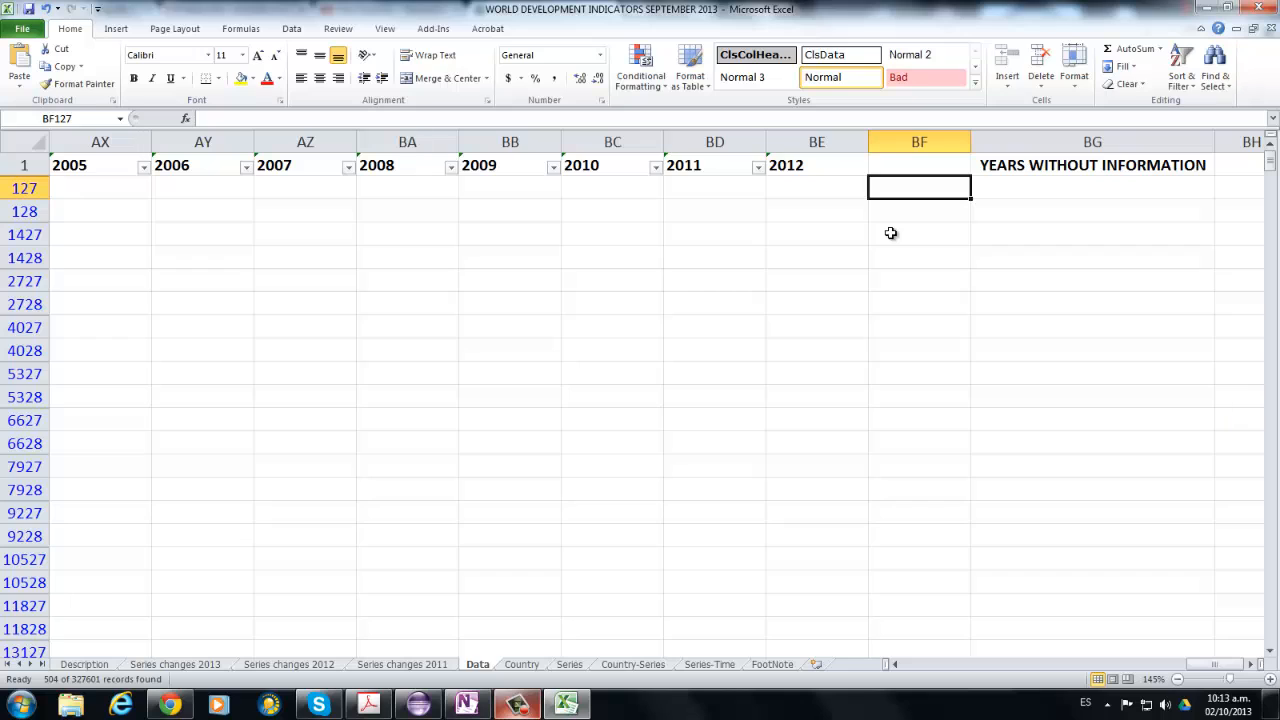
type("=")
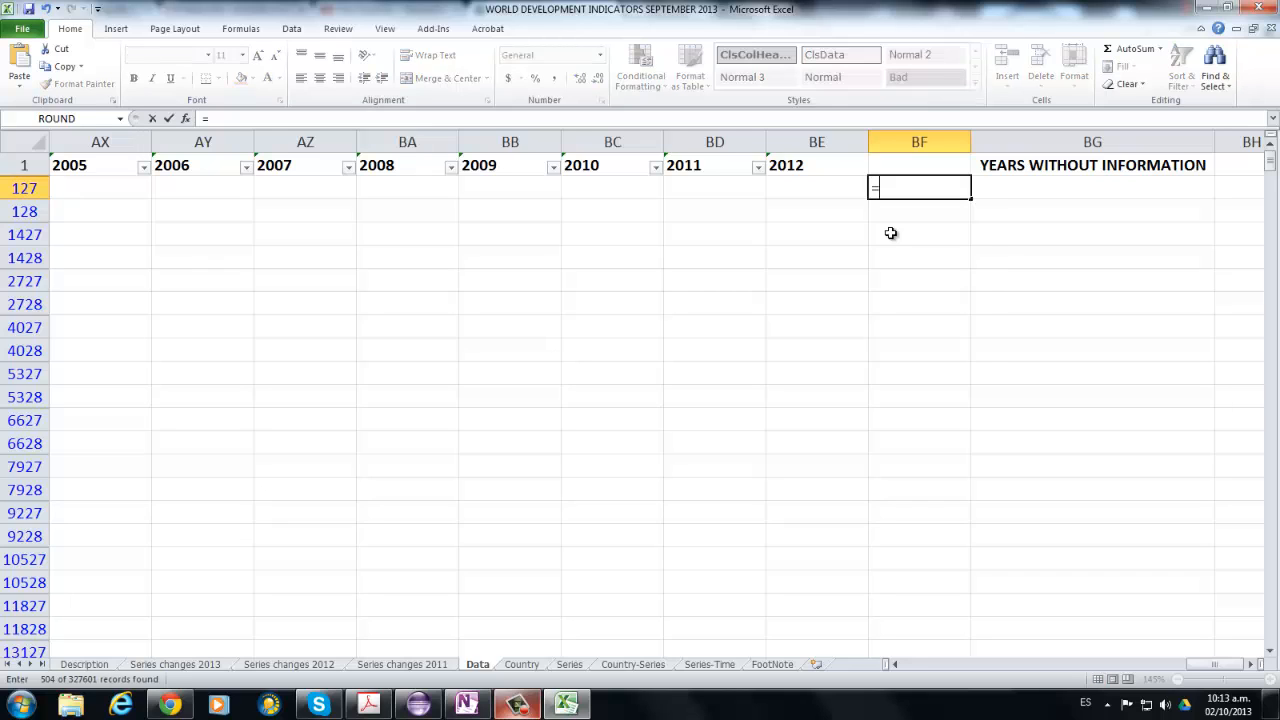
type("if(")
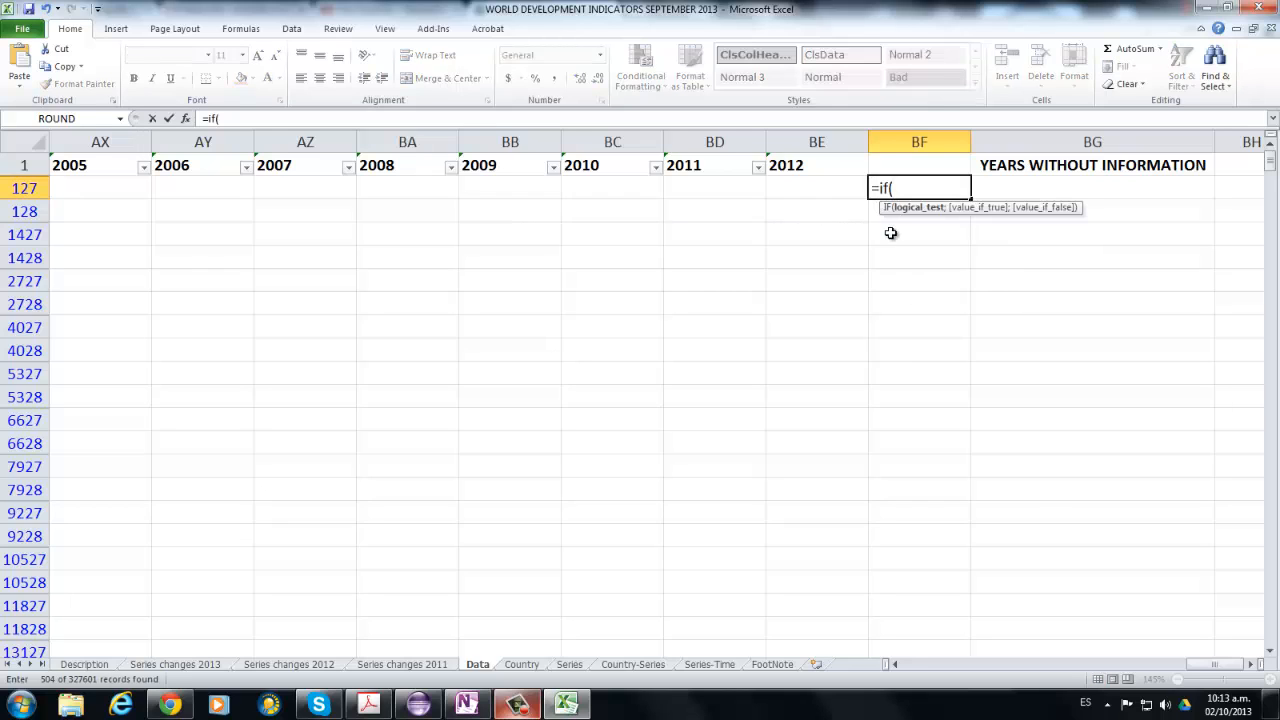
left_click(826, 193)
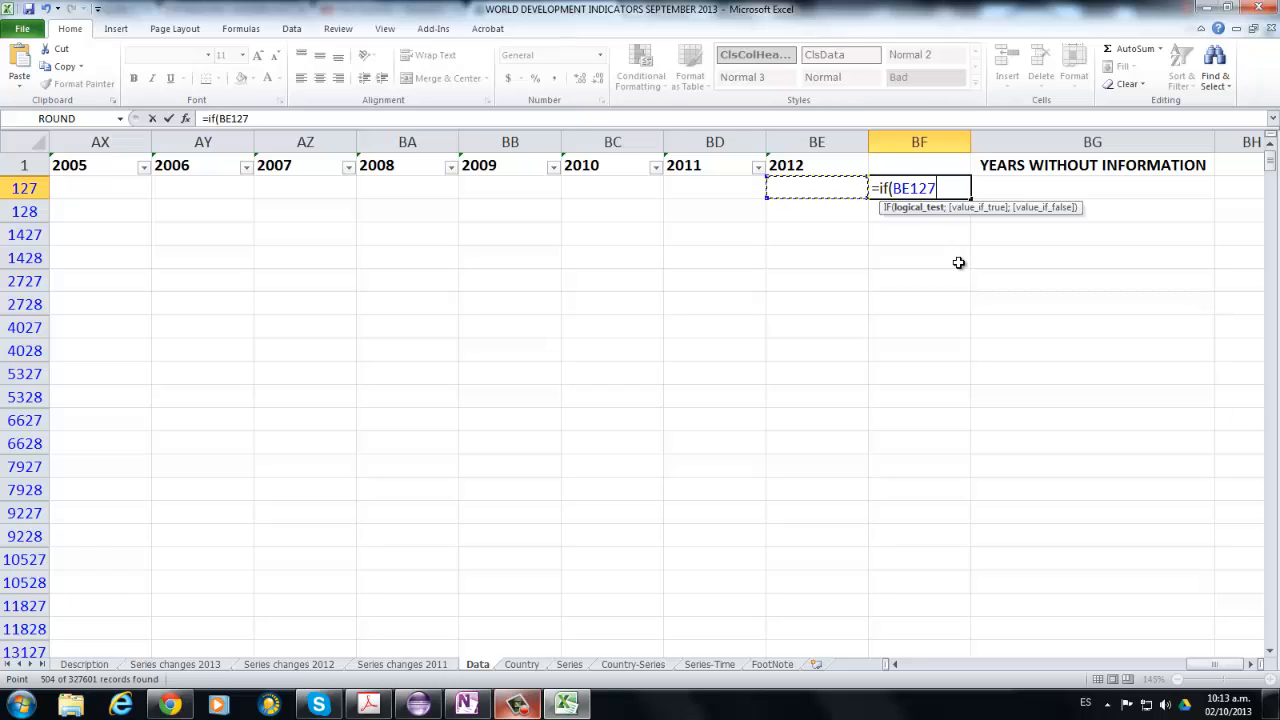
type("<")
key("BackSpace")
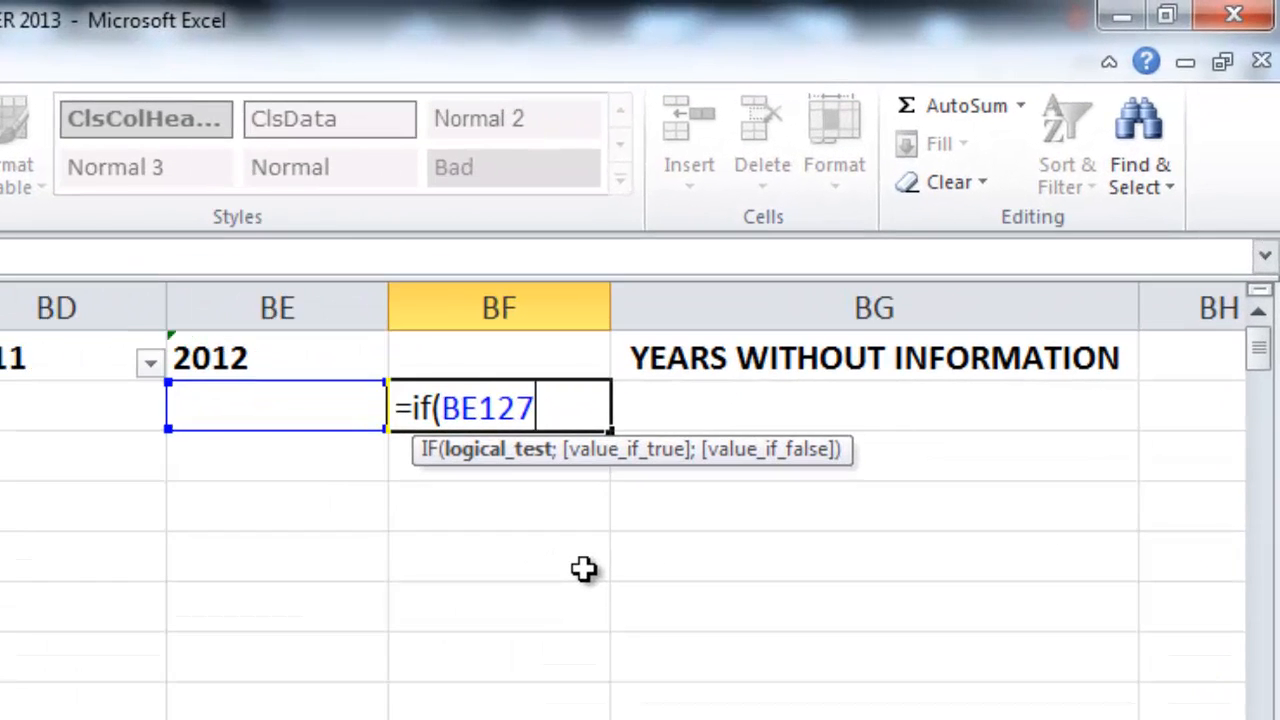
key("BackSpace")
key("BackSpace")
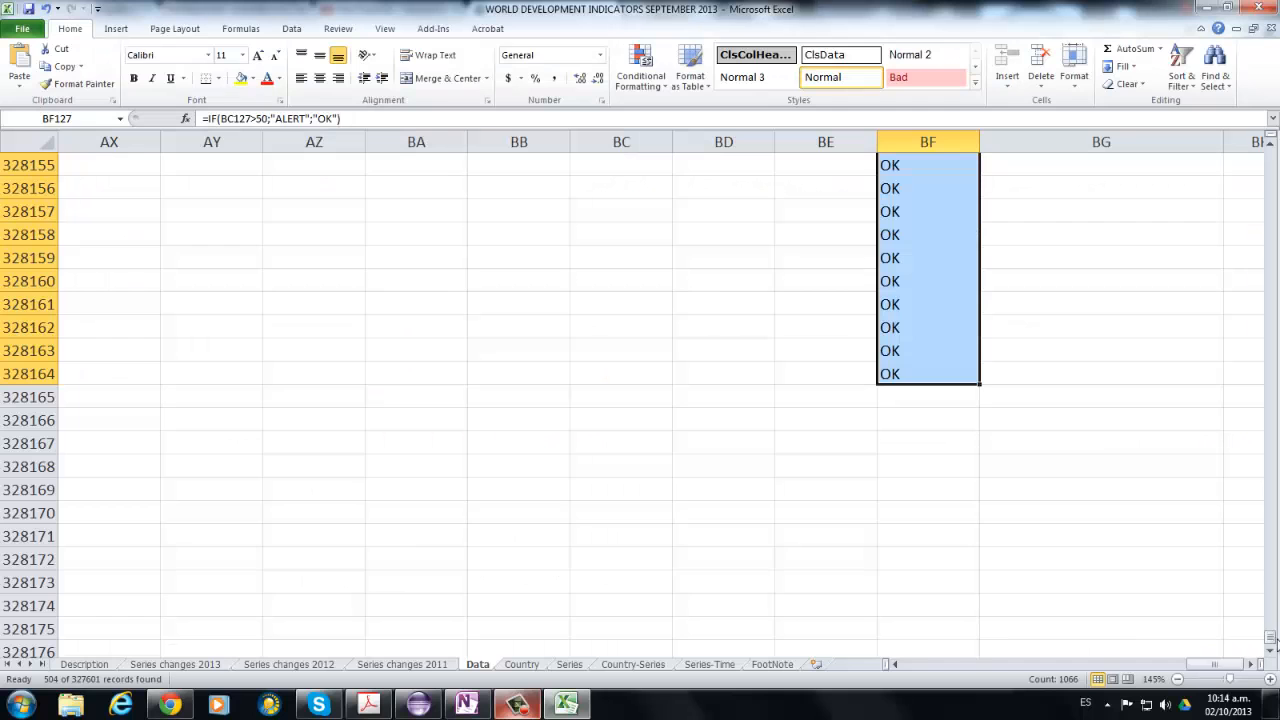
Examine the OK and ALERT results in column BF against the yearly percentages across the filtered rows.
left_click_drag(1272, 650, 1088, 544)
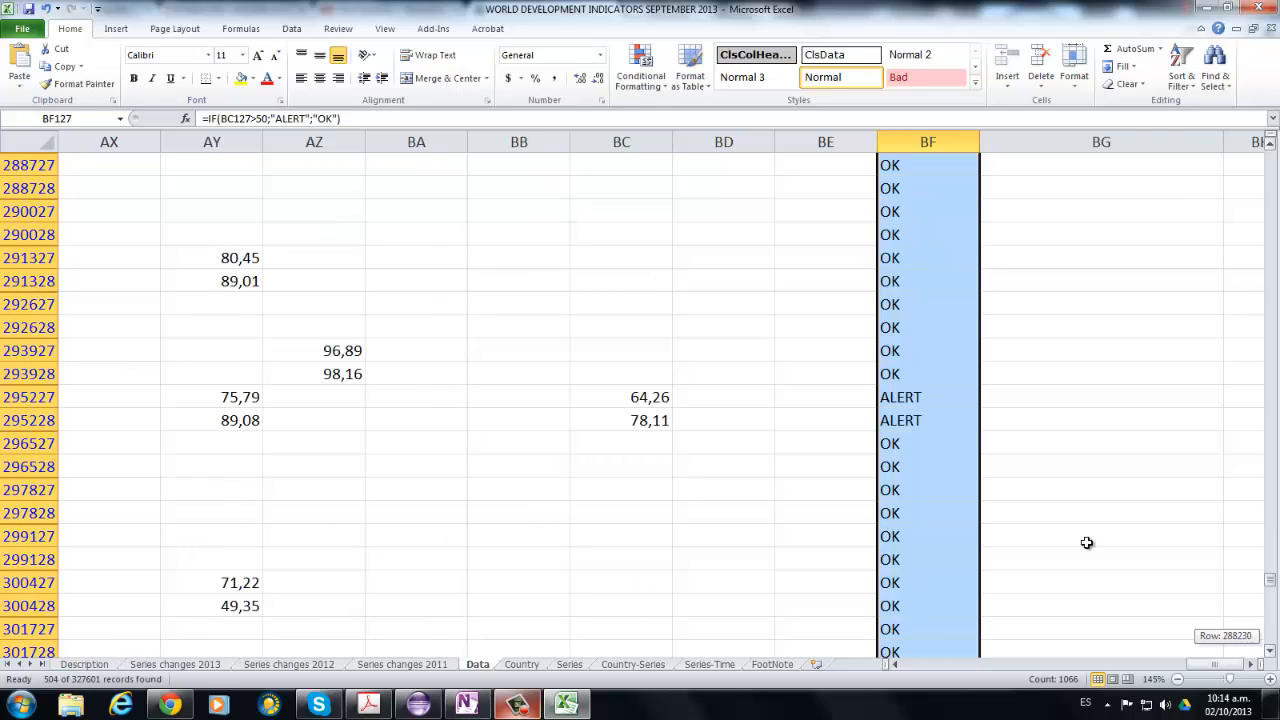
left_click(907, 425)
left_click(909, 399)
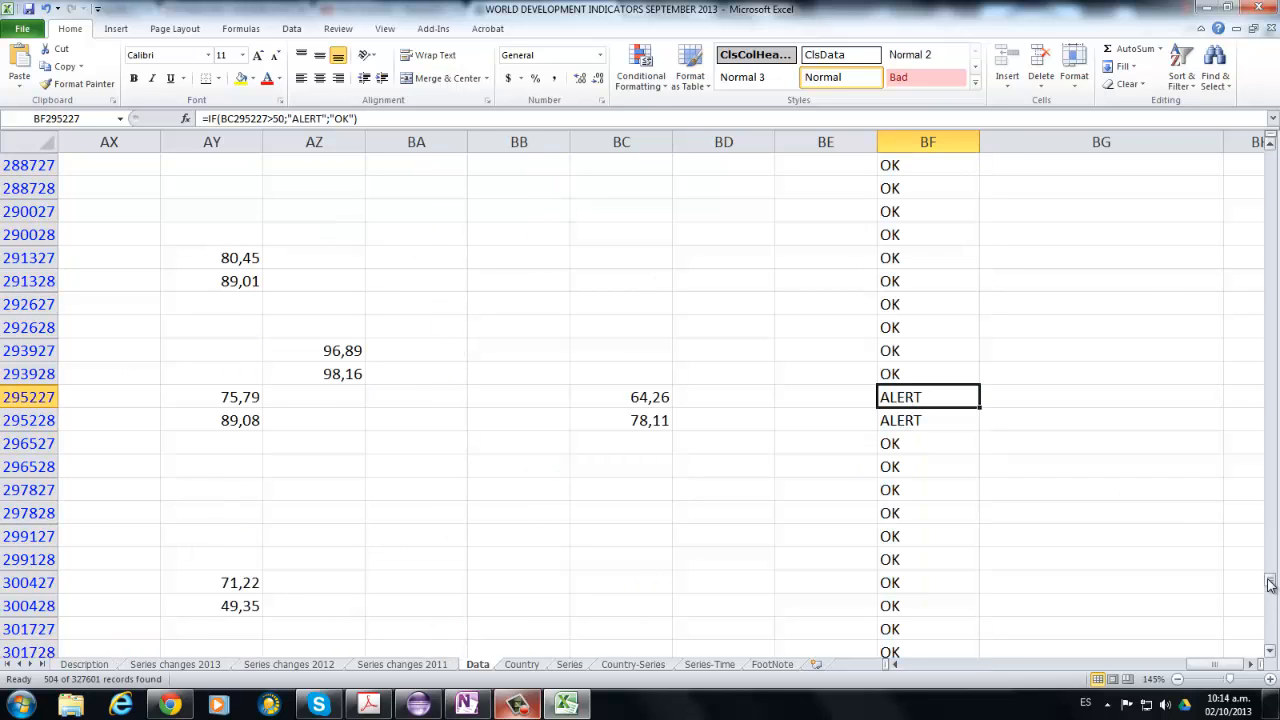
left_click_drag(1270, 586, 1278, 105)
left_click(634, 396)
left_click(826, 396)
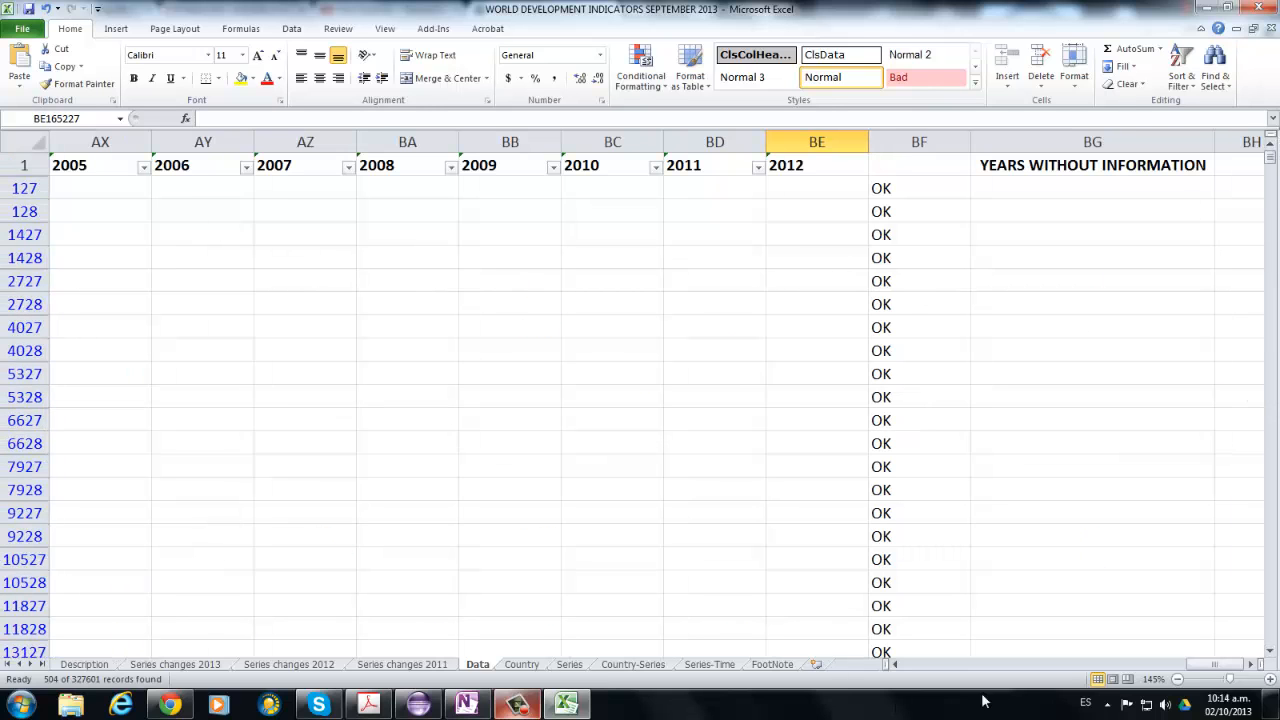
Split the Data sheet vertically right after the Country Name column, getting rid of the horizontal split.
left_click_drag(1215, 665, 880, 654)
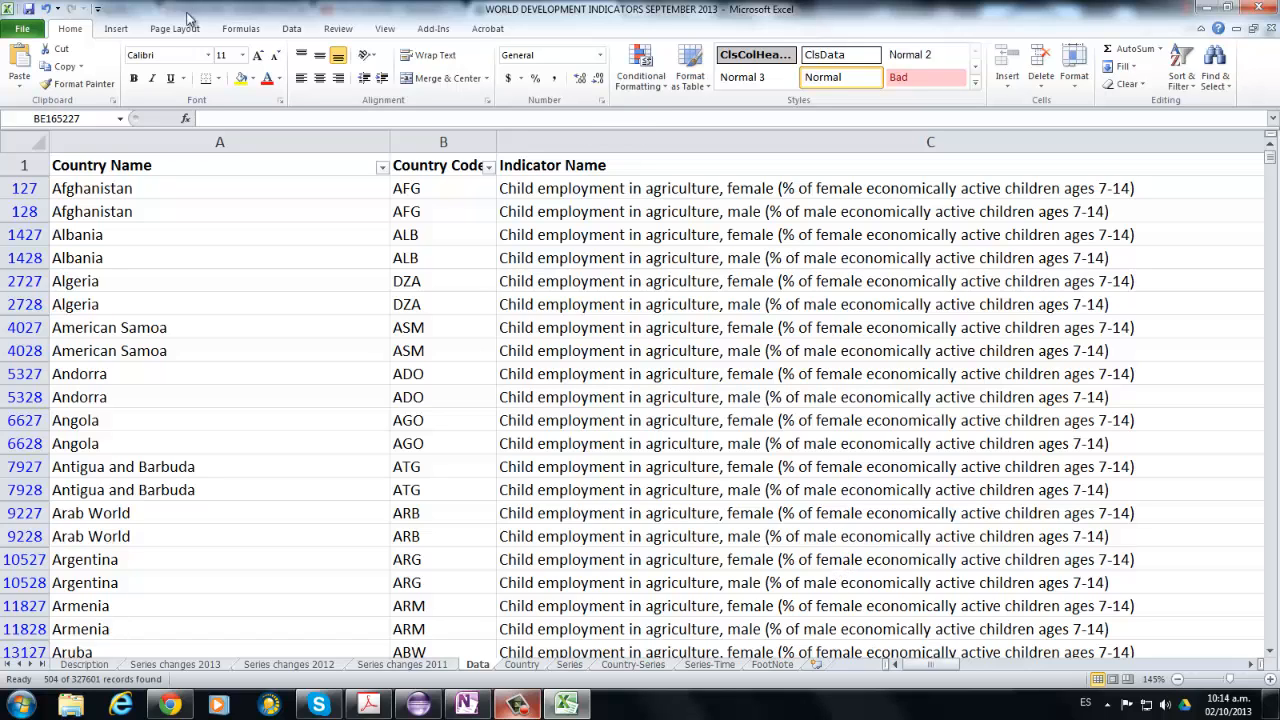
left_click(385, 29)
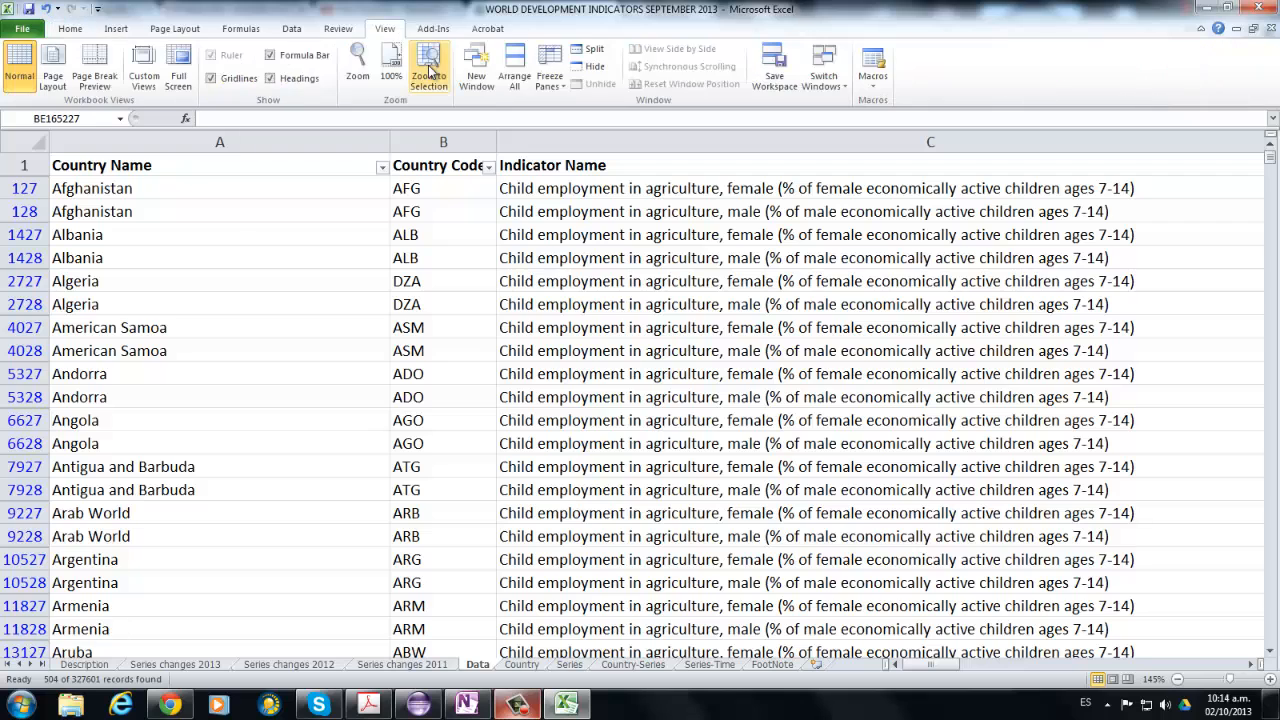
left_click(586, 60)
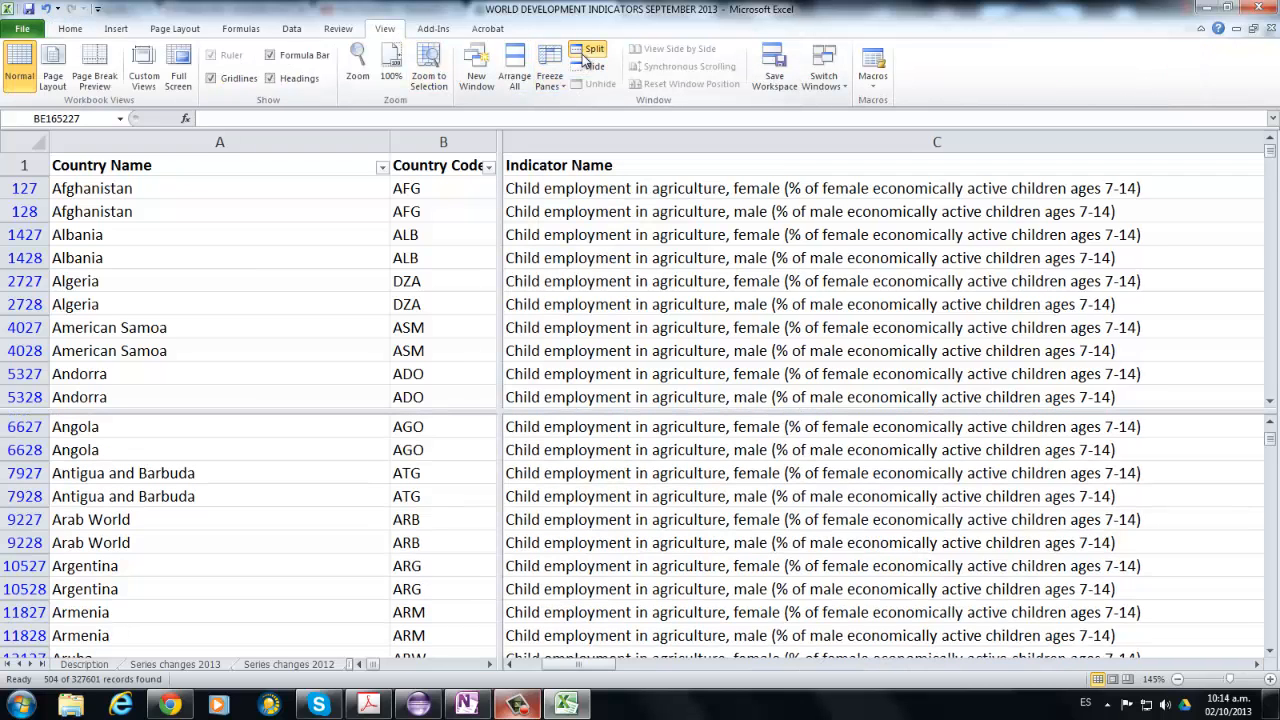
left_click_drag(492, 379, 115, 378)
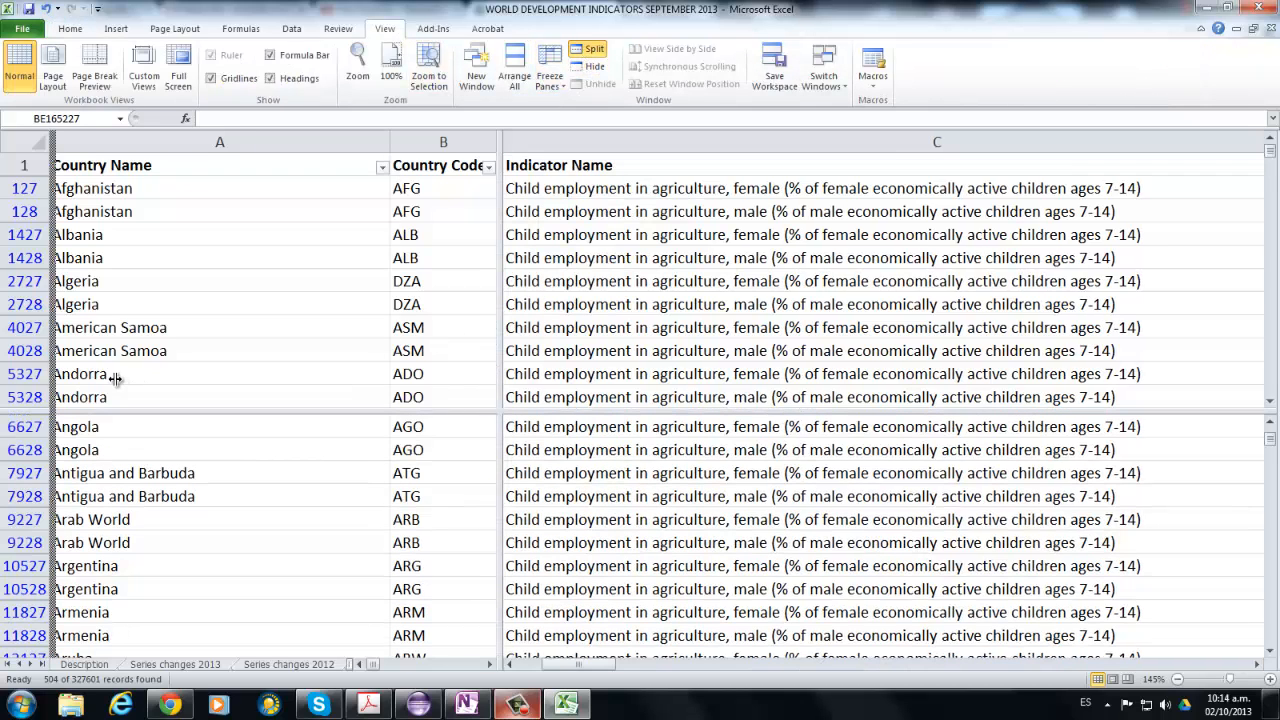
left_click_drag(214, 382, 308, 372)
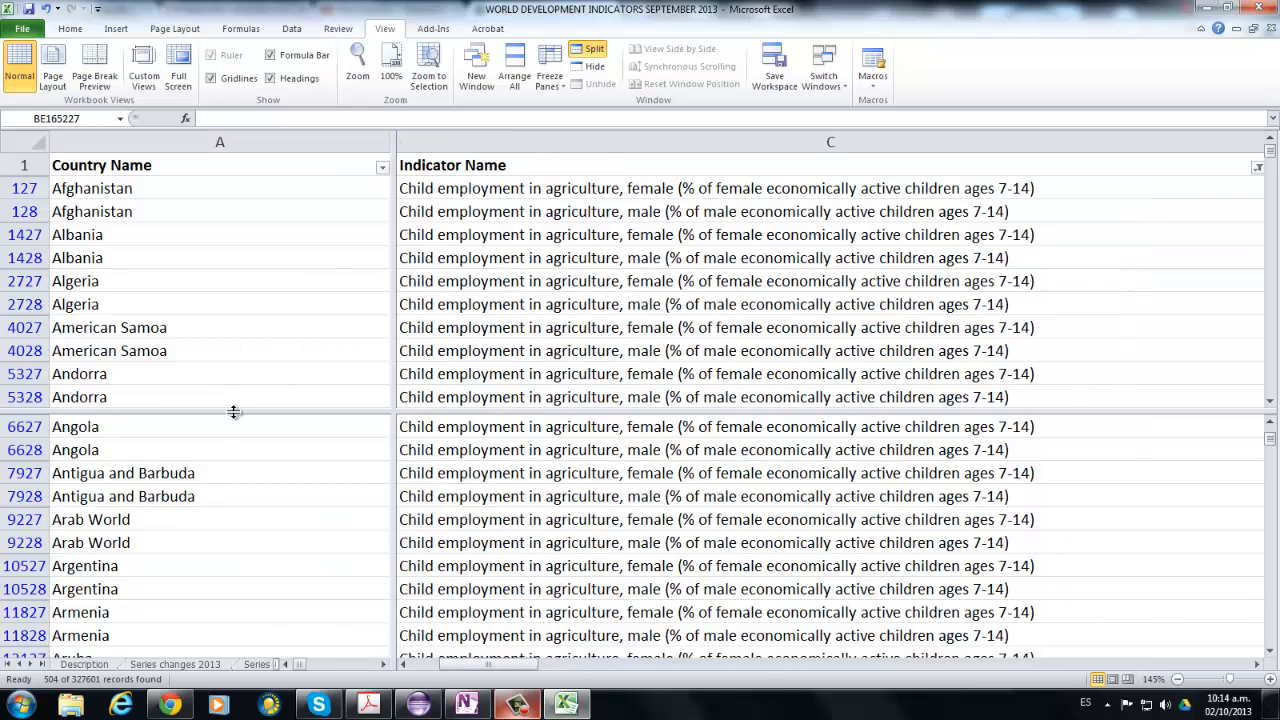
left_click_drag(233, 412, 221, 650)
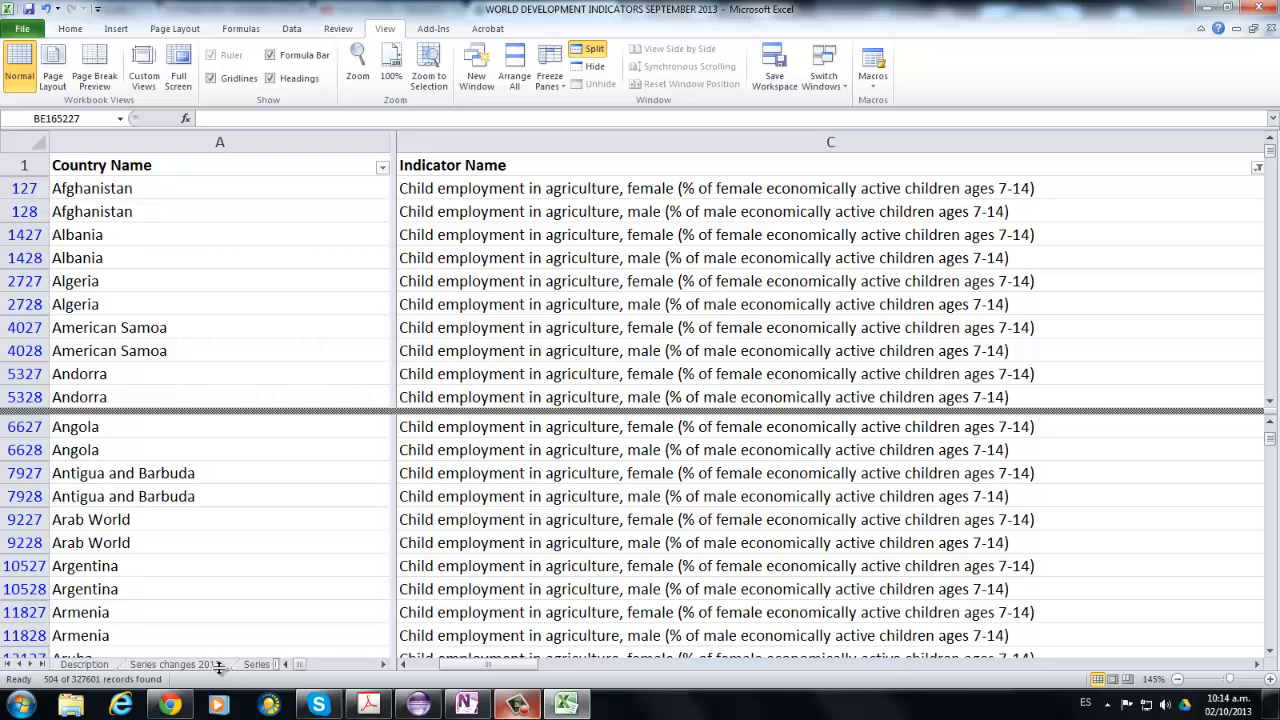
Remove the horizontal split from the Data sheet, keeping the vertical split after the Country Name column.
left_click_drag(218, 668, 226, 654)
left_click(420, 374)
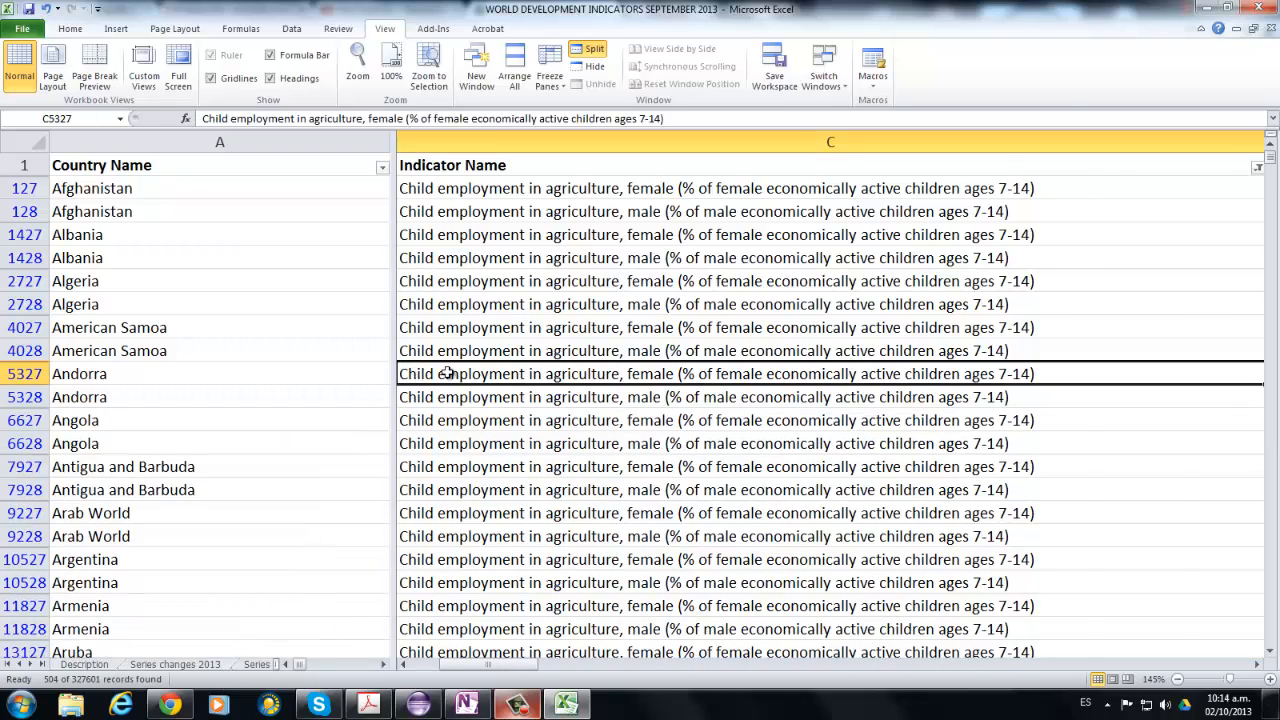
Examine the IF formula results in column BF beside the country names, from Afghanistan down to the Dominican Republic.
key("Right")
key("Right")
key("Right")
key("Right")
key("Right")
key("Right")
key("Right")
key("Right")
key("Right")
key("Right")
key("Right")
key("Right")
key("Right")
key("Right")
key("Right")
key("Right")
key("Right")
key("Right")
key("Right")
key("Right")
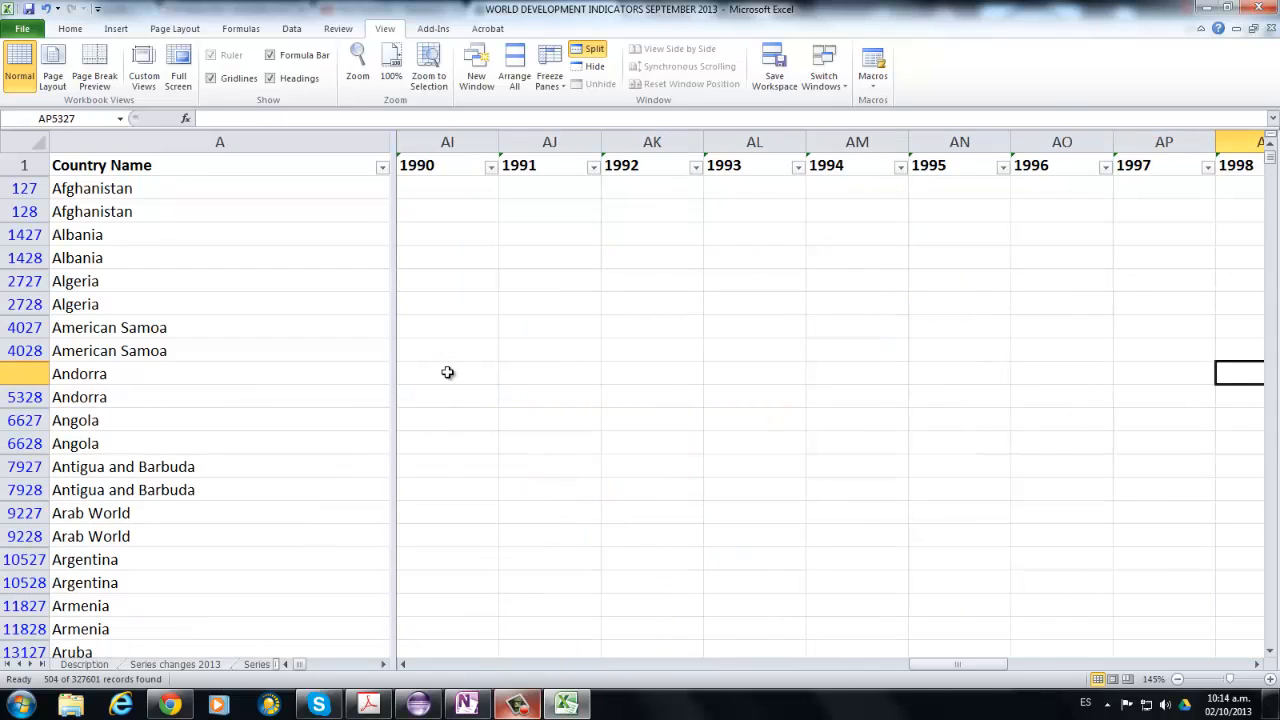
key("Right")
key("Right")
key("Right")
key("Right")
key("Right")
key("Right")
key("Right")
key("Right")
key("Right")
key("Right")
key("Right")
key("Right")
key("Right")
key("Right")
key("Right")
key("Right")
key("Right")
key("Right")
key("Right")
key("Right")
key("Left")
key("Left")
key("Left")
key("Left")
key("Left")
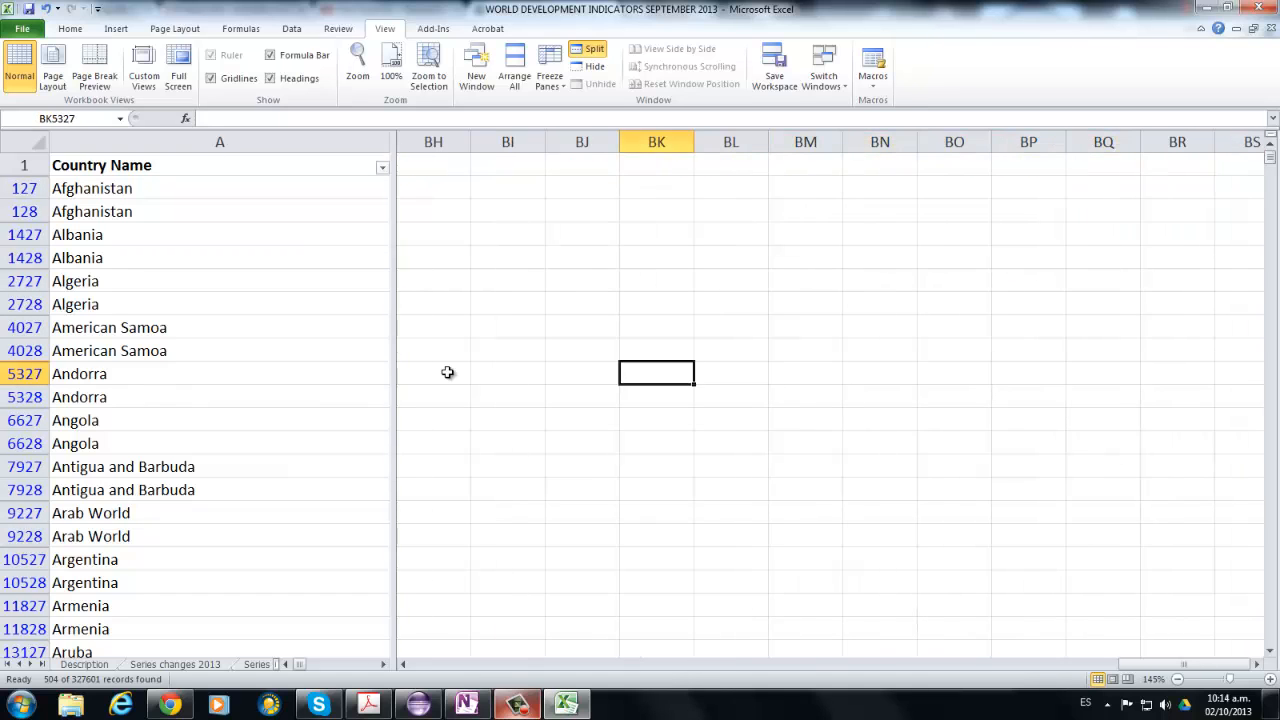
key("Left")
key("Left")
key("Left")
key("Left")
key("Left")
key("Up")
key("Up")
key("Up")
key("Up")
key("Up")
key("Up")
key("Up")
key("Up")
key("Up")
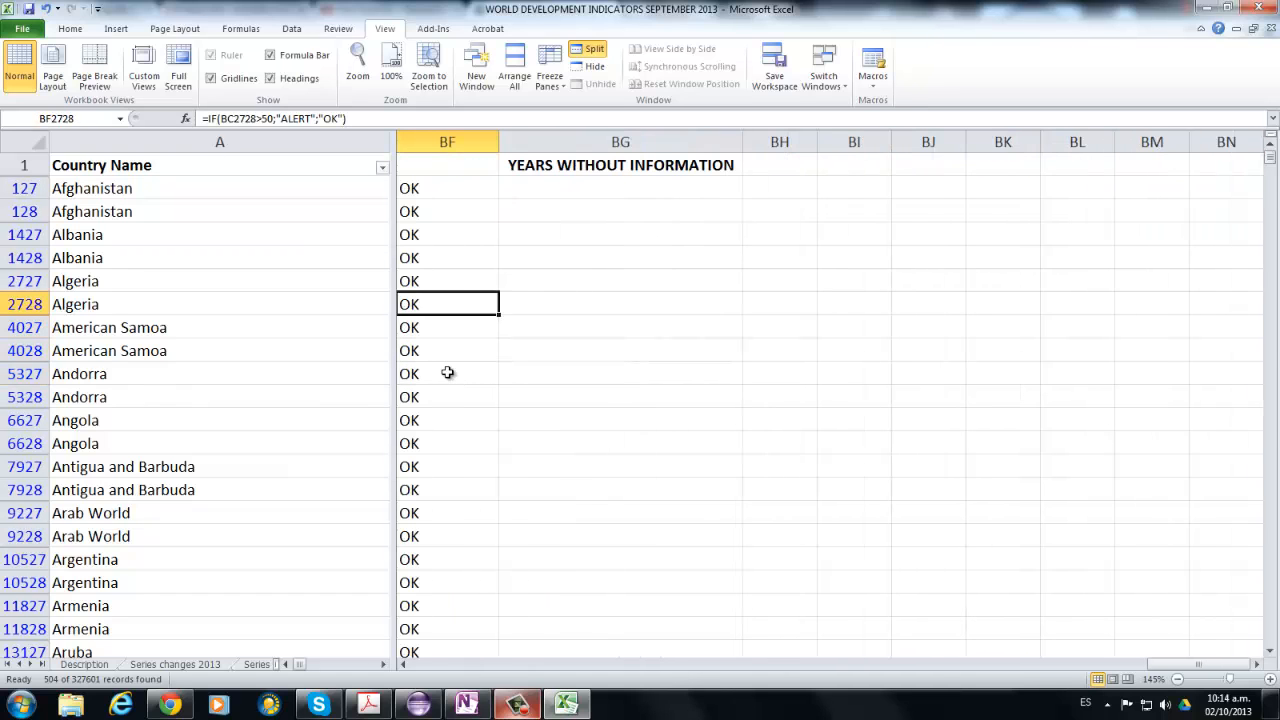
key("Down")
key("Down")
key("Down")
key("Down")
key("Down")
key("Down")
key("Down")
key("Down")
key("Down")
key("Down")
key("Down")
key("Down")
key("Down")
key("Down")
key("Down")
key("Down")
key("Down")
key("Down")
key("Down")
key("Down")
key("Down")
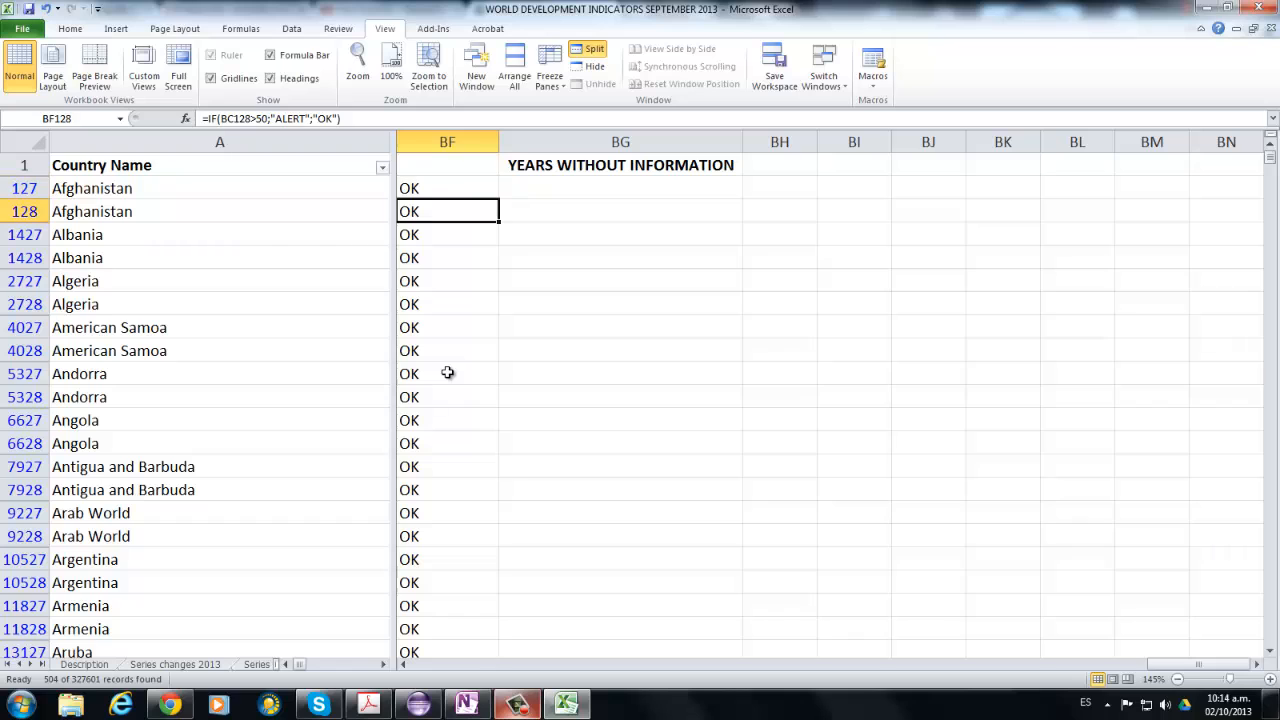
key("Down")
key("Down")
key("Down")
key("Down")
key("Down")
key("Down")
key("Down")
key("Down")
key("Down")
key("Down")
key("Down")
key("Down")
key("Down")
key("Down")
key("Down")
key("Down")
key("Down")
key("Down")
key("Down")
key("Down")
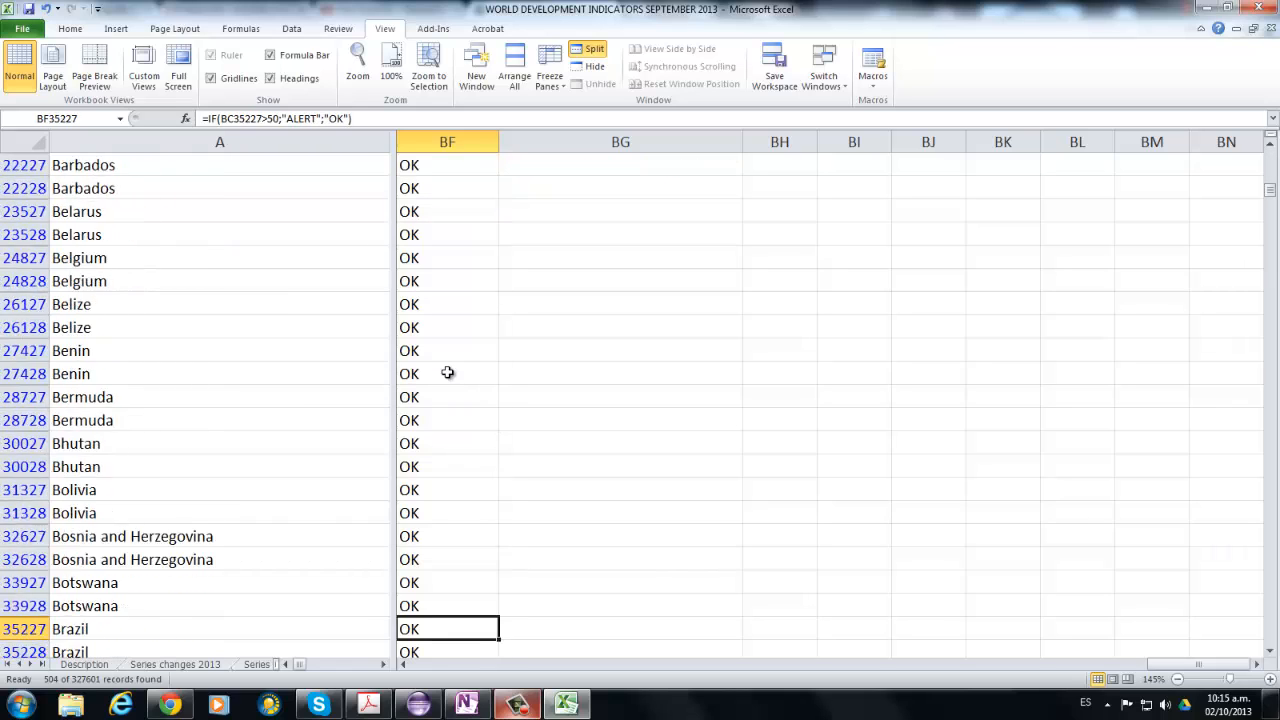
key("Down")
key("Down")
key("Down")
key("Down")
key("Down")
key("Down")
key("Down")
key("Down")
key("Down")
key("Down")
key("Down")
key("Down")
key("Down")
key("Down")
key("Down")
key("Down")
key("Down")
key("Down")
key("Down")
key("Down")
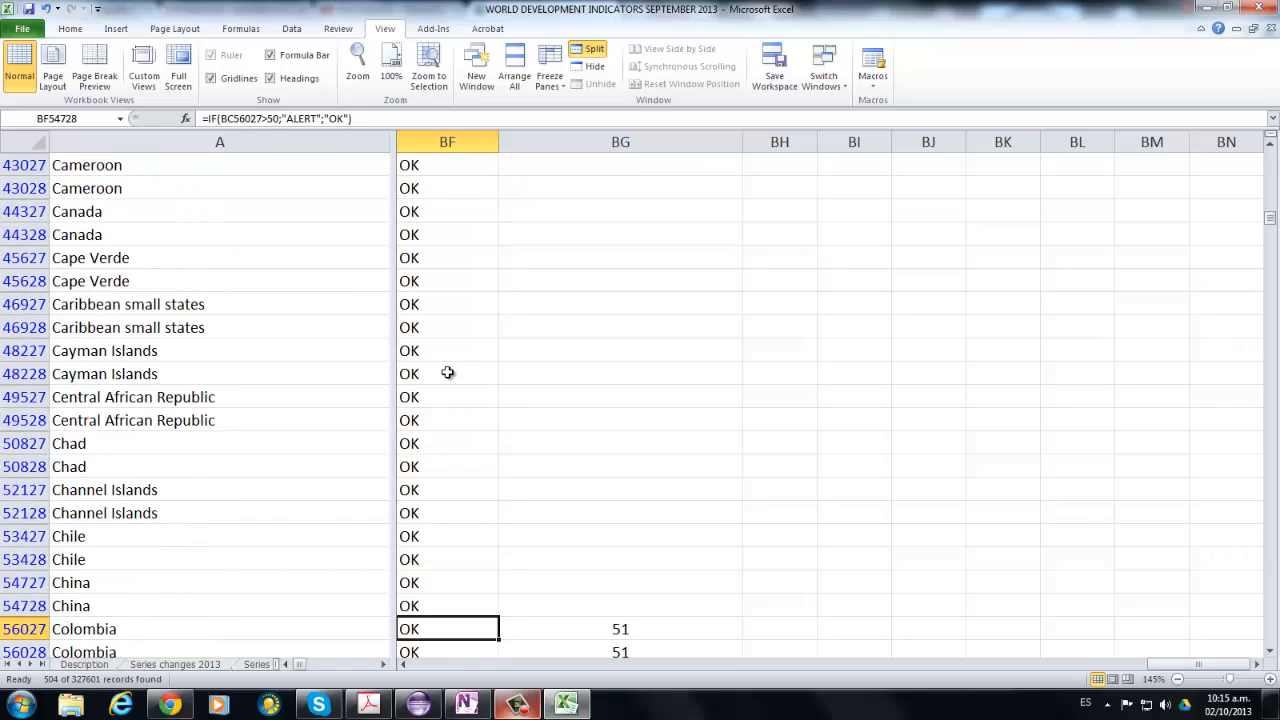
key("Down")
key("Down")
key("Down")
key("Down")
key("Down")
key("Down")
key("Down")
key("Down")
key("Down")
key("Down")
key("Down")
key("Down")
key("Down")
key("Down")
key("Down")
key("Down")
key("Down")
key("Down")
key("Down")
key("Down")
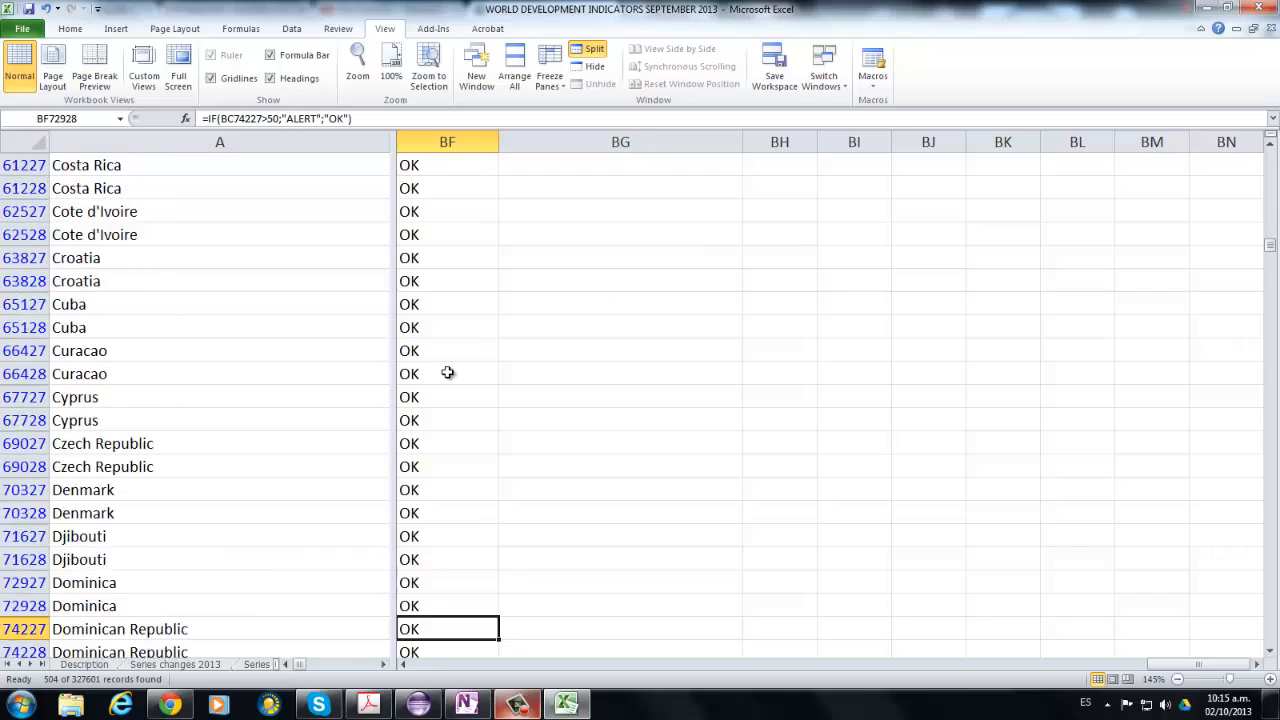
Examine the IF formula results in column BF beside the country names, from the Dominican Republic down to Indonesia.
key("Down")
key("Down")
key("Down")
key("Down")
key("Down")
key("Down")
key("Down")
key("Down")
key("Down")
key("Down")
key("Down")
key("Down")
key("Down")
key("Down")
key("Down")
key("Down")
key("Down")
key("Down")
key("Down")
key("Down")
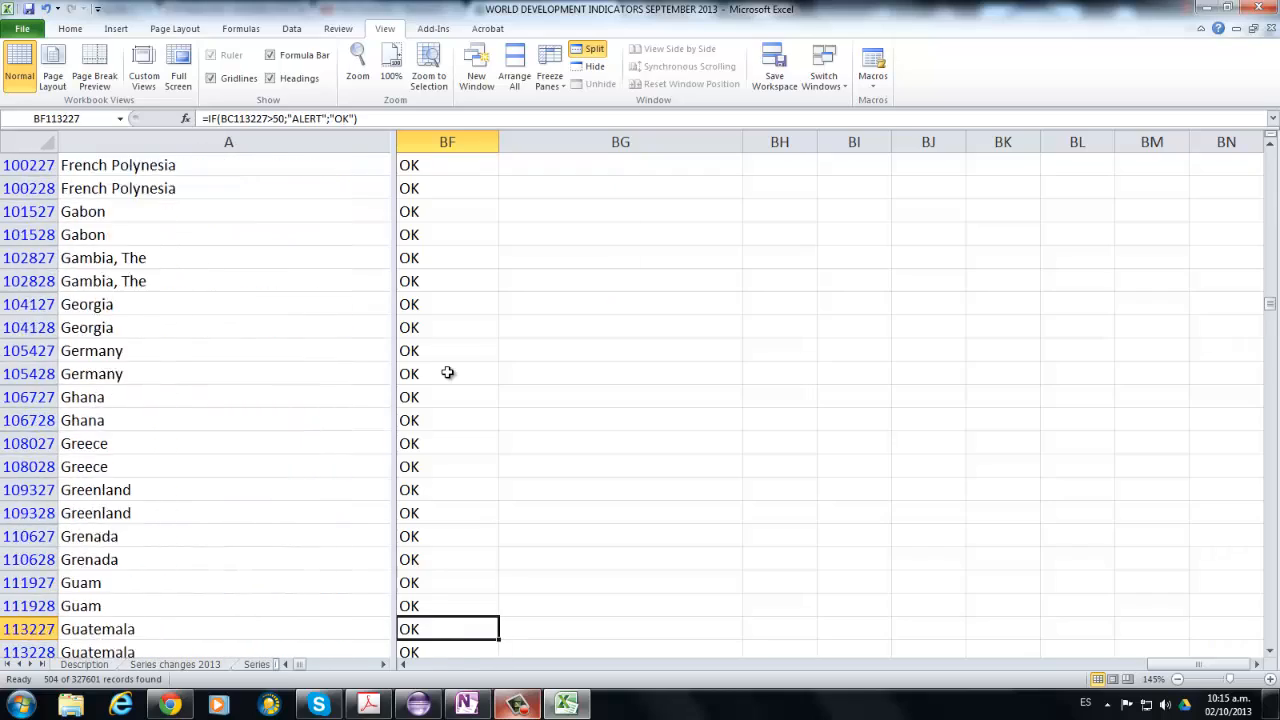
key("Up")
key("Up")
key("Up")
key("Up")
key("Up")
key("Up")
key("Up")
key("Up")
key("Up")
key("Up")
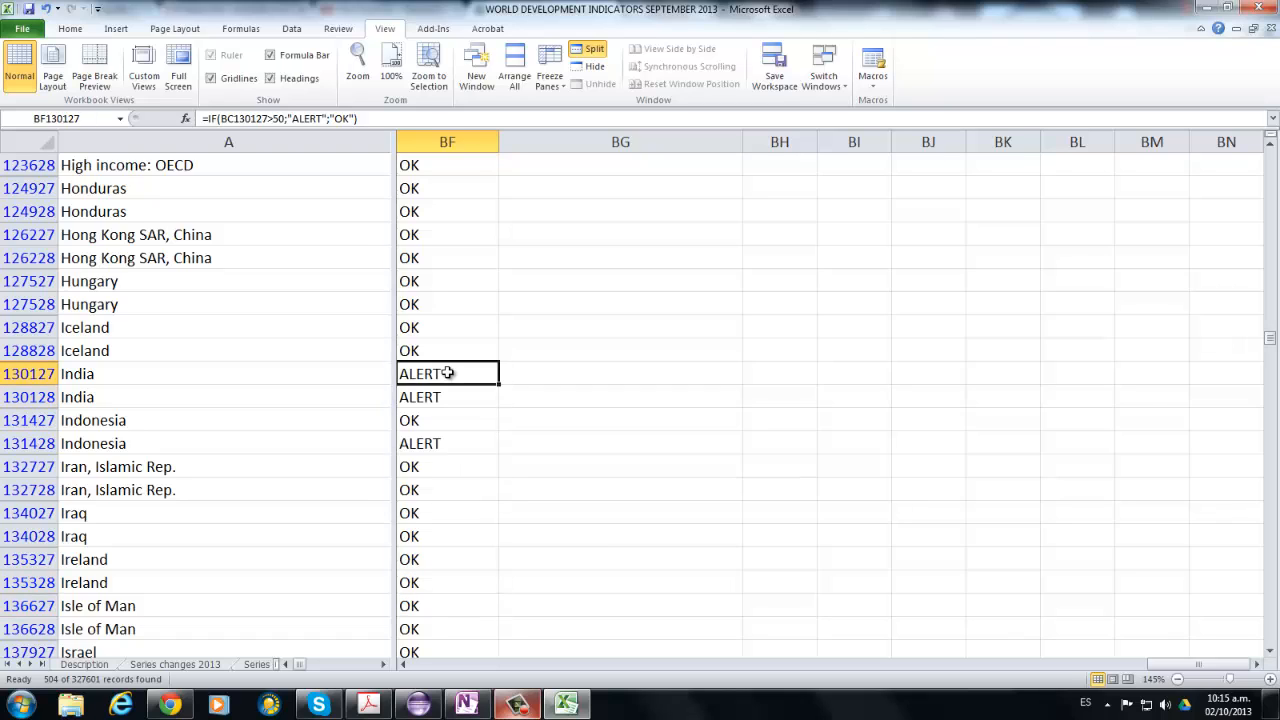
key("Down")
key("Down")
key("Down")
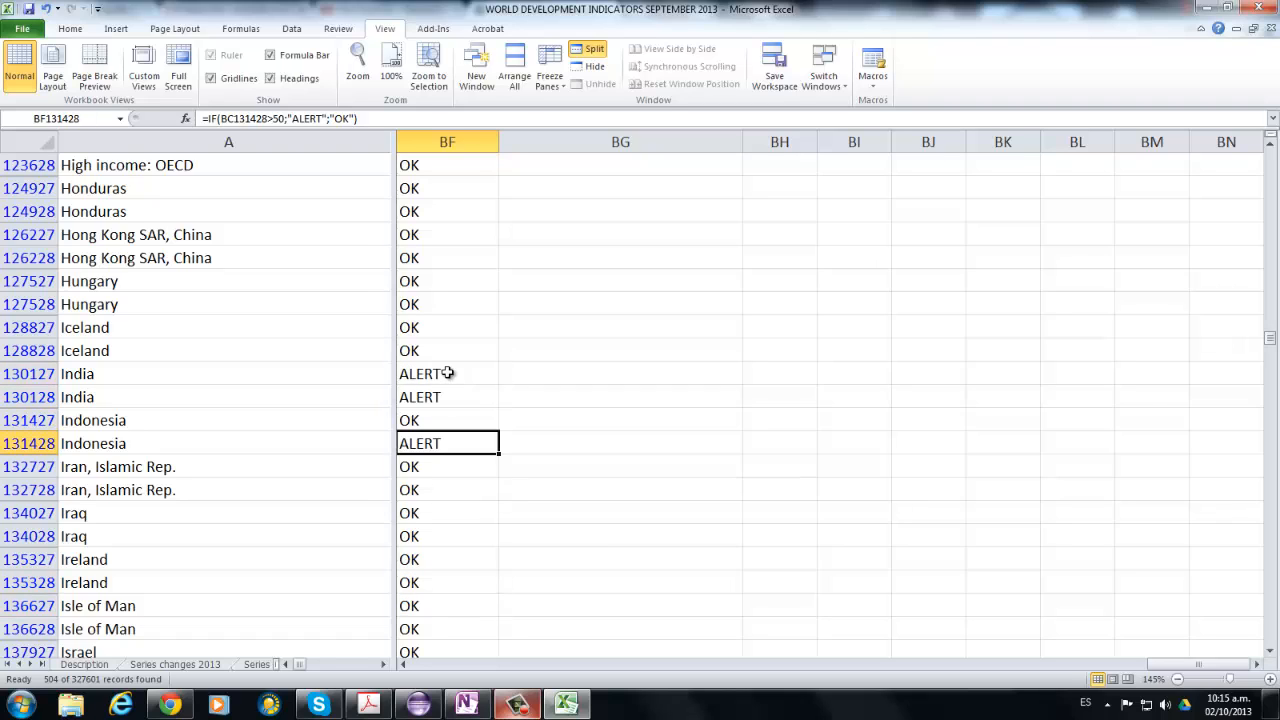
Check the OK and ALERT results in column BF for the countries from Iran down to Liberia.
key("Down")
key("Down")
key("Down")
key("Down")
key("Down")
key("Down")
key("Down")
key("Down")
key("Down")
key("Down")
key("Down")
key("Down")
key("Down")
key("Down")
key("Down")
key("Down")
key("Down")
key("Down")
key("Down")
key("Down")
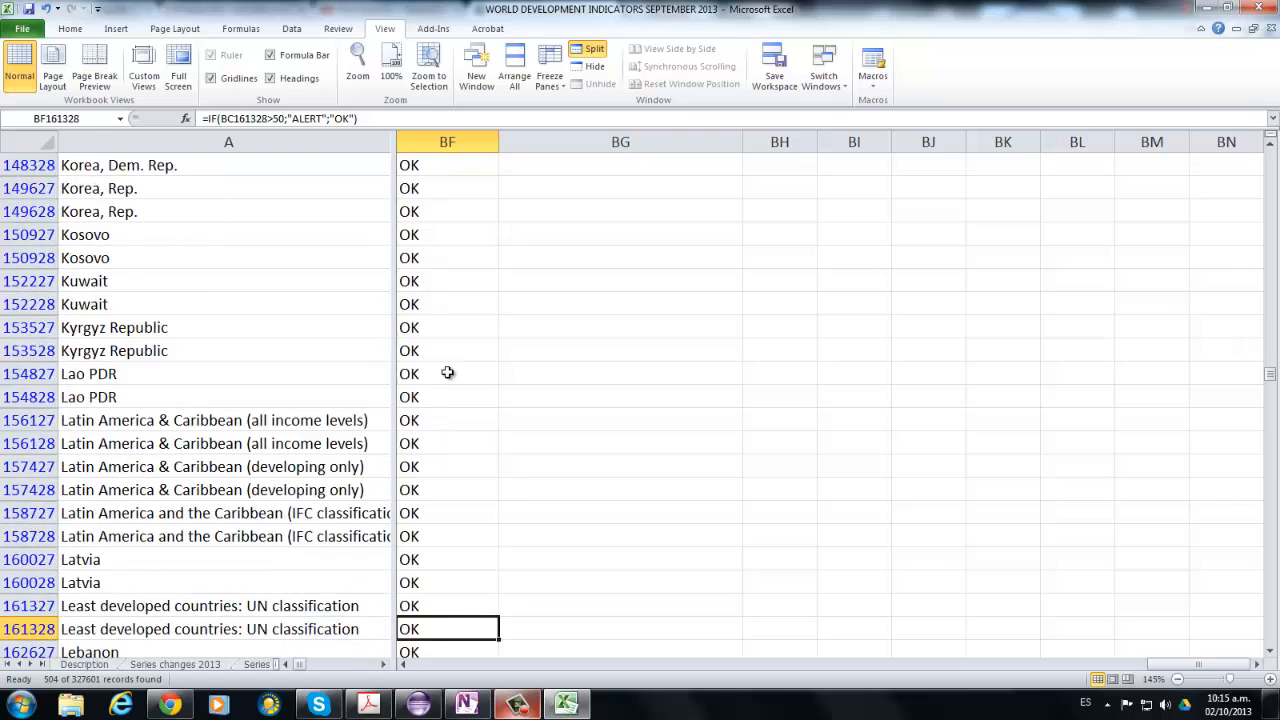
key("Down")
key("Down")
key("Down")
key("Down")
key("Down")
key("Down")
key("Down")
key("Down")
key("Down")
key("Down")
key("Down")
key("Down")
key("Down")
key("Down")
key("Down")
key("Up")
key("Up")
key("Up")
key("Up")
key("Up")
key("Up")
key("Up")
key("Up")
key("Up")
key("Up")
key("Up")
key("Up")
key("Down")
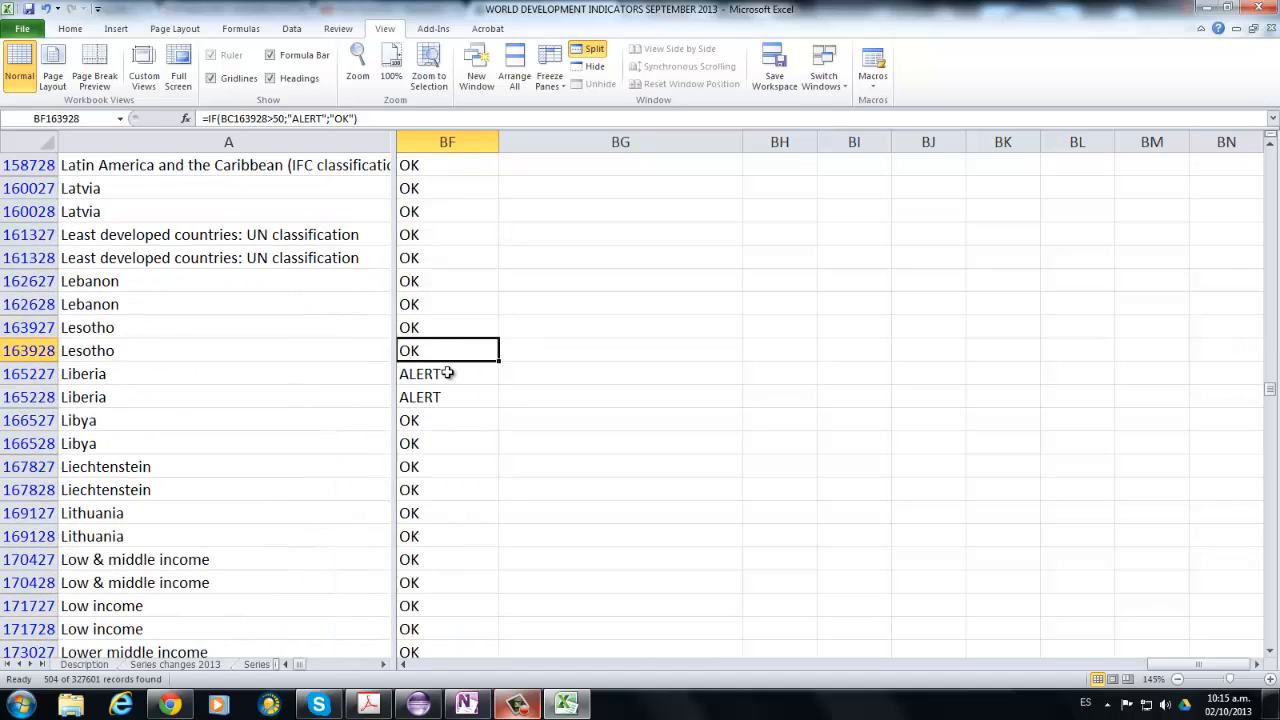
key("Down")
key("Down")
key("Up")
key("Up")
key("Down")
key("Up")
key("Down")
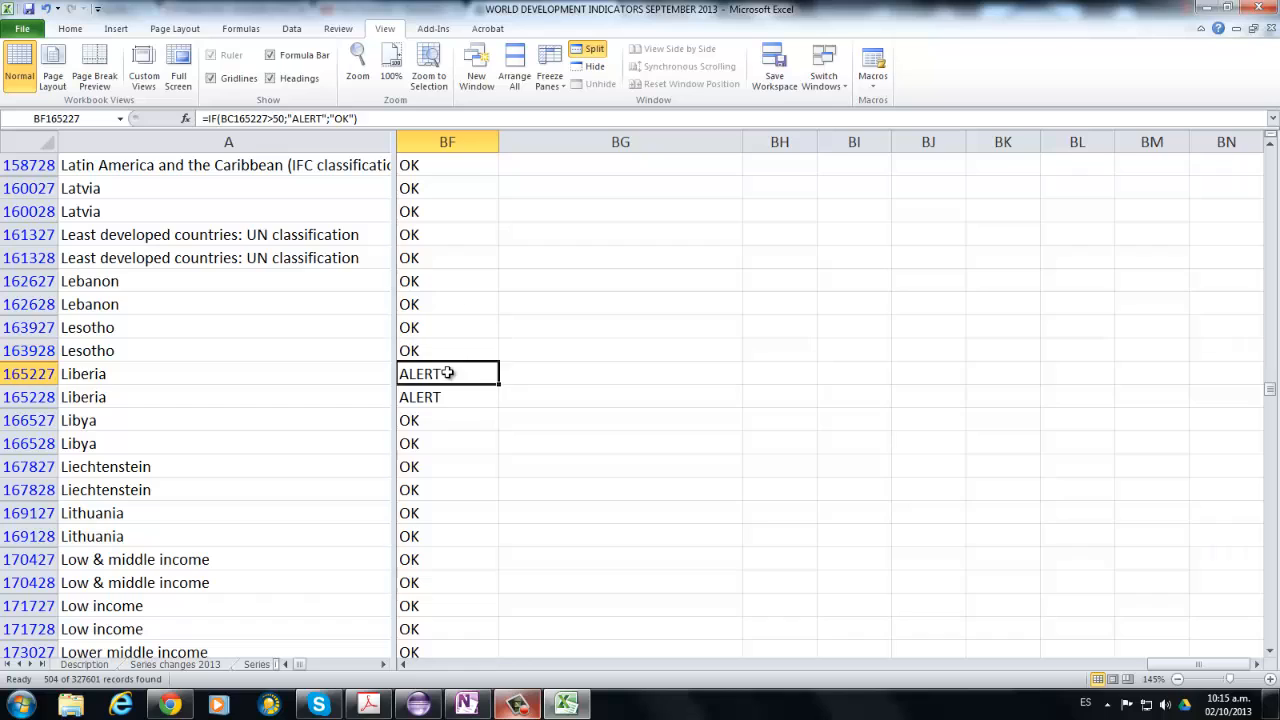
Examine the IF formula results in column BF beside the country names, from Liberia down to Peru.
key("Down")
key("Down")
key("Down")
key("Down")
key("Down")
key("Down")
key("Down")
key("Down")
key("Down")
key("Down")
key("Down")
key("Down")
key("Down")
key("Down")
key("Down")
key("Down")
key("Down")
key("Down")
key("Down")
key("Down")
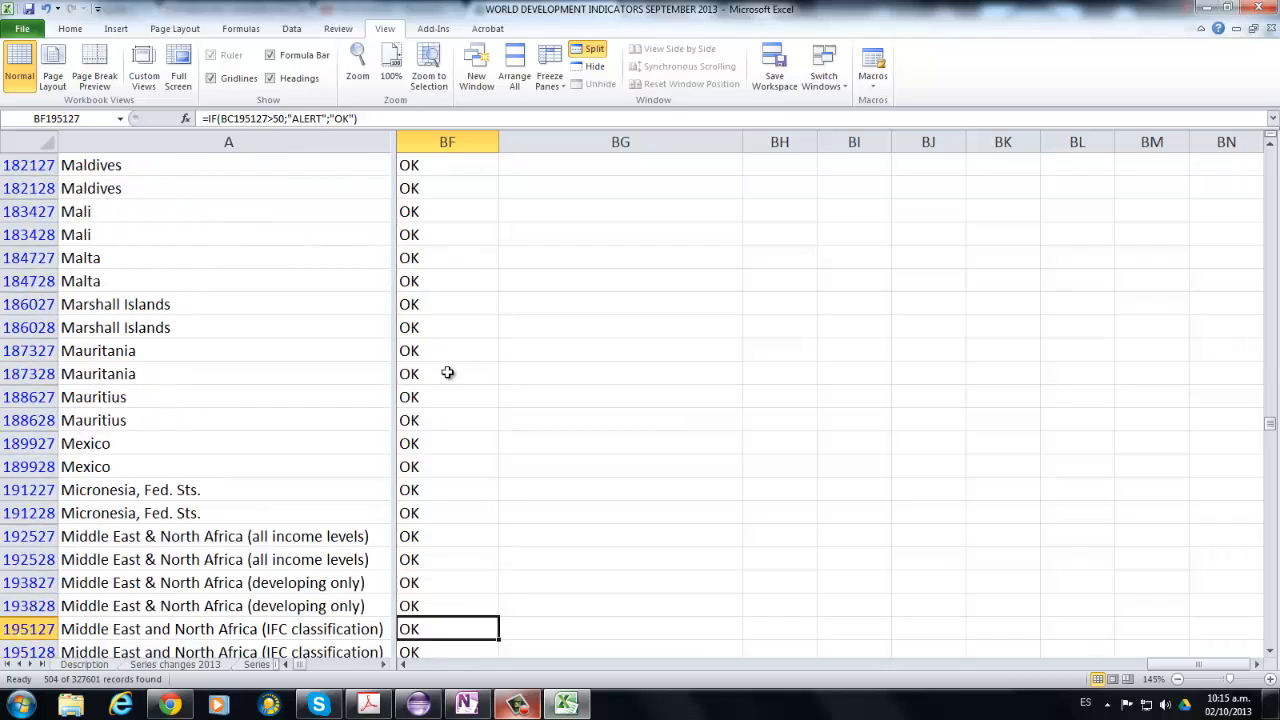
key("Down")
key("Down")
key("Down")
key("Down")
key("Down")
key("Down")
key("Down")
key("Down")
key("Down")
key("Down")
key("Down")
key("Down")
key("Down")
key("Down")
key("Down")
key("Down")
key("Down")
key("Down")
key("Down")
key("Down")
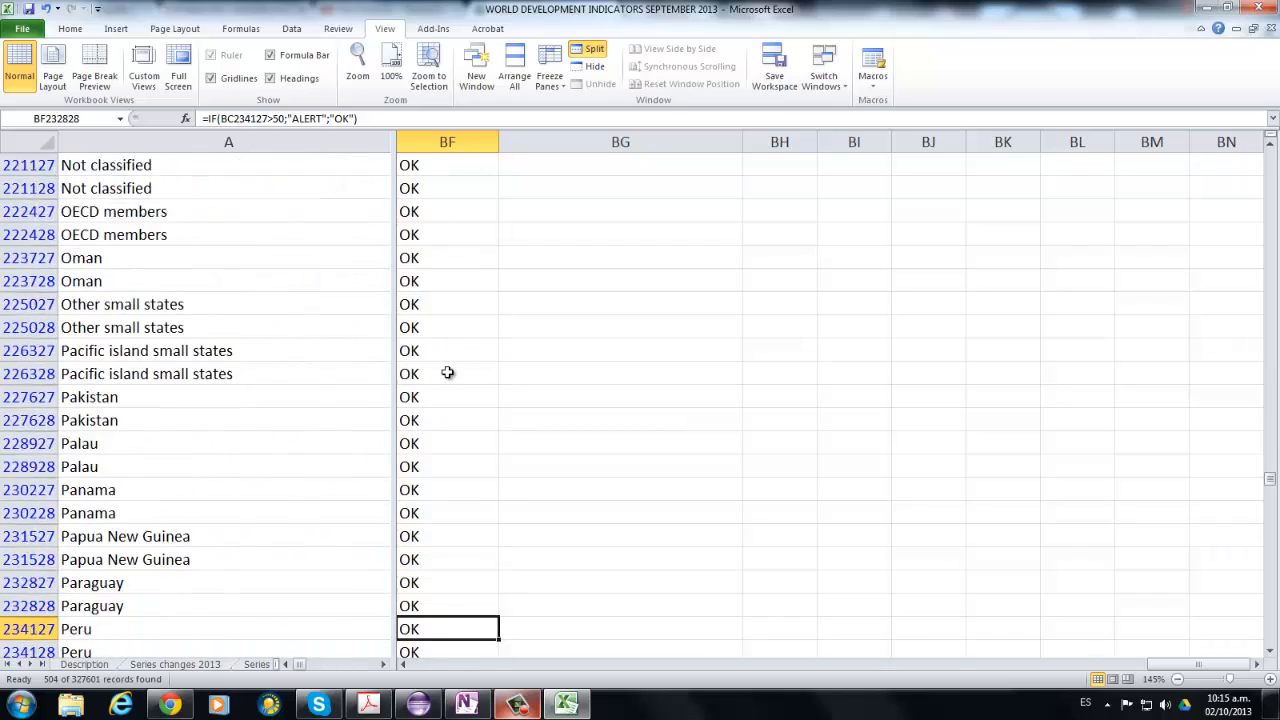
Examine the IF formula results in column BF beside the country names, from Peru down to Uganda.
key("Down")
key("Down")
key("Down")
key("Down")
key("Down")
key("Down")
key("Down")
key("Down")
key("Down")
key("Down")
key("Down")
key("Down")
key("Down")
key("Down")
key("Down")
key("Down")
key("Down")
key("Down")
key("Down")
key("Down")
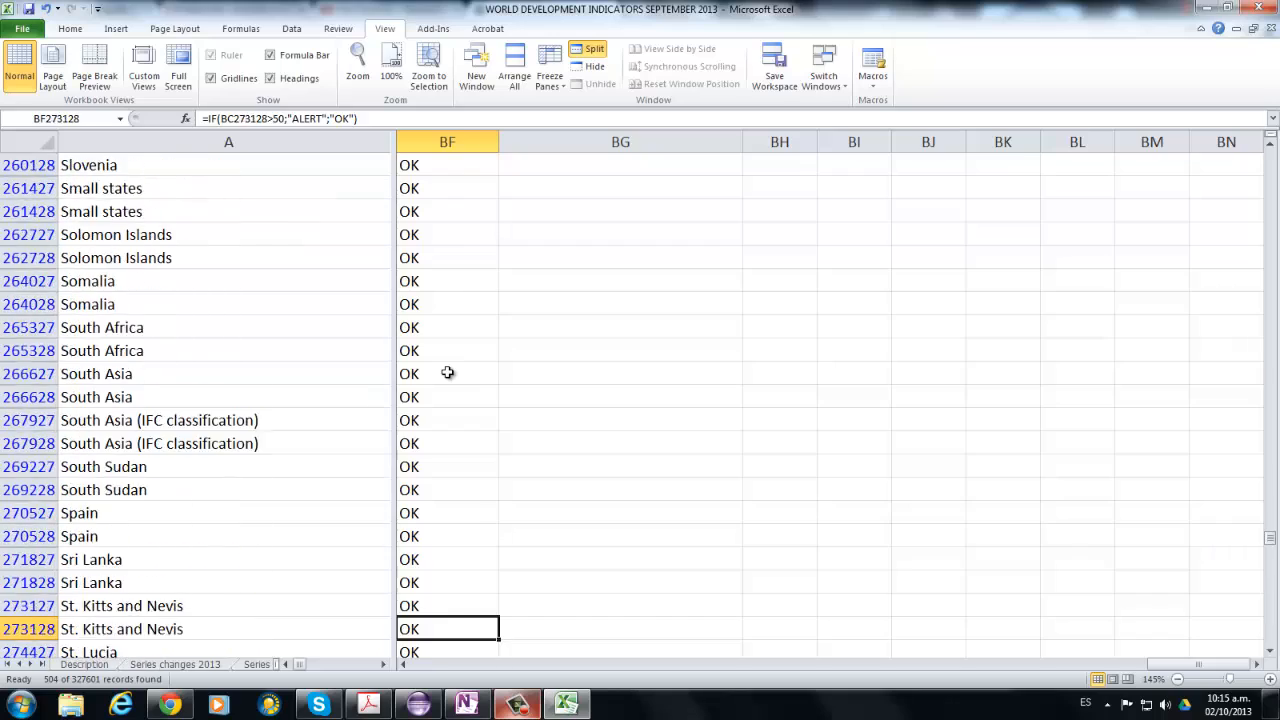
key("Down")
key("Down")
key("Down")
key("Down")
key("Down")
key("Down")
key("Down")
key("Down")
key("Down")
key("Down")
key("Down")
key("Down")
key("Down")
key("Down")
key("Down")
key("Down")
key("Down")
key("Down")
key("Down")
key("Down")
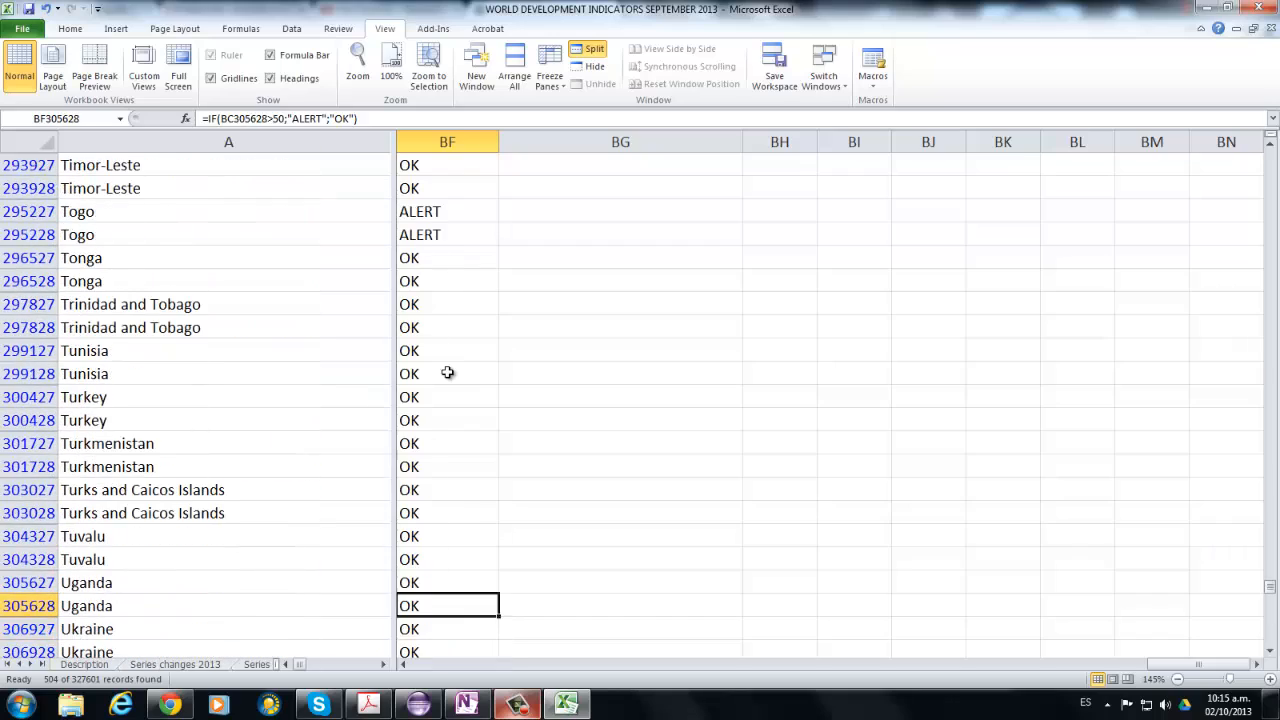
Go back up column BF to the Togo rows and check their IF formula results.
key("Up")
key("Up")
key("Up")
key("Up")
key("Up")
key("Up")
key("Up")
key("Up")
key("Up")
key("Up")
key("Up")
key("Up")
key("Up")
key("Up")
key("Up")
key("Up")
key("Up")
key("Down")
key("Up")
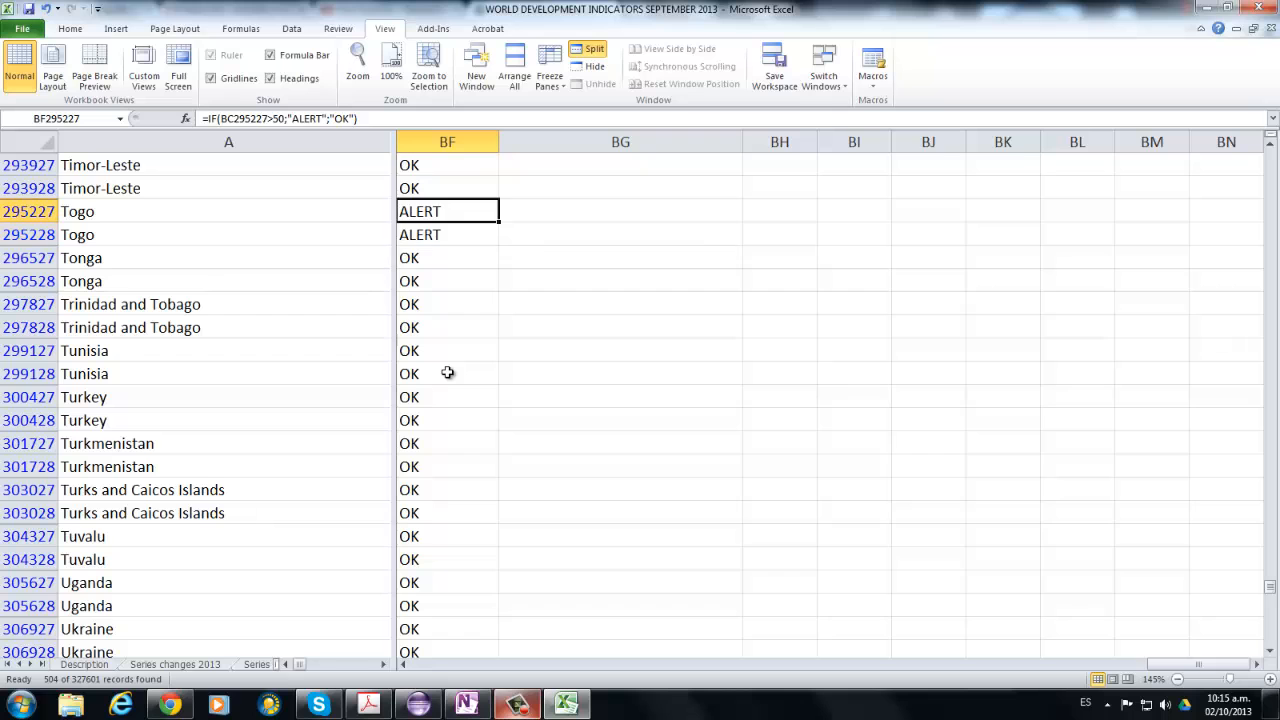
key("Down")
key("Up")
Check the remaining IF formula results in column BF, from Togo down past Zimbabwe to the end of the country list.
key("Down")
key("Down")
key("Down")
key("Down")
key("Down")
key("Down")
key("Down")
key("Down")
key("Down")
key("Down")
key("Down")
key("Down")
key("Down")
key("Down")
key("Down")
key("Down")
key("Down")
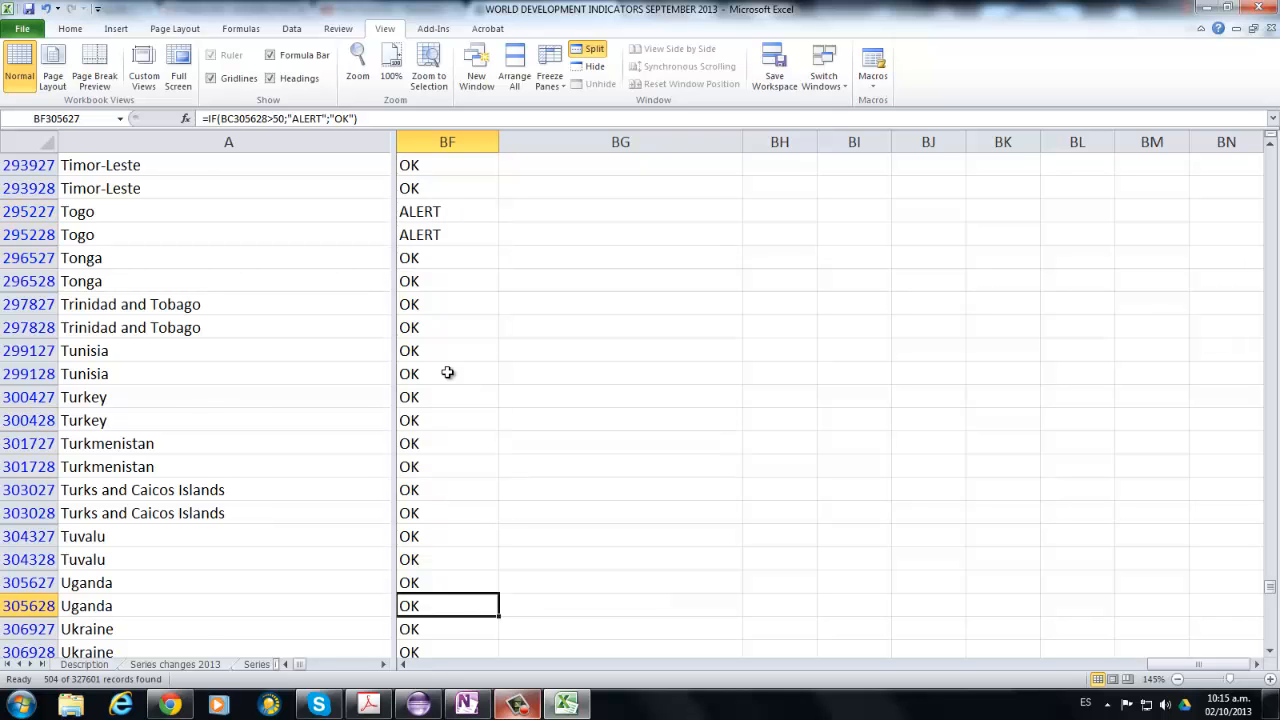
key("Down")
key("Down")
key("Down")
key("Down")
key("Down")
key("Down")
key("Down")
key("Down")
key("Down")
key("Down")
key("Down")
key("Down")
key("Down")
key("Down")
key("Down")
key("Down")
key("Down")
key("Down")
key("Down")
key("Down")
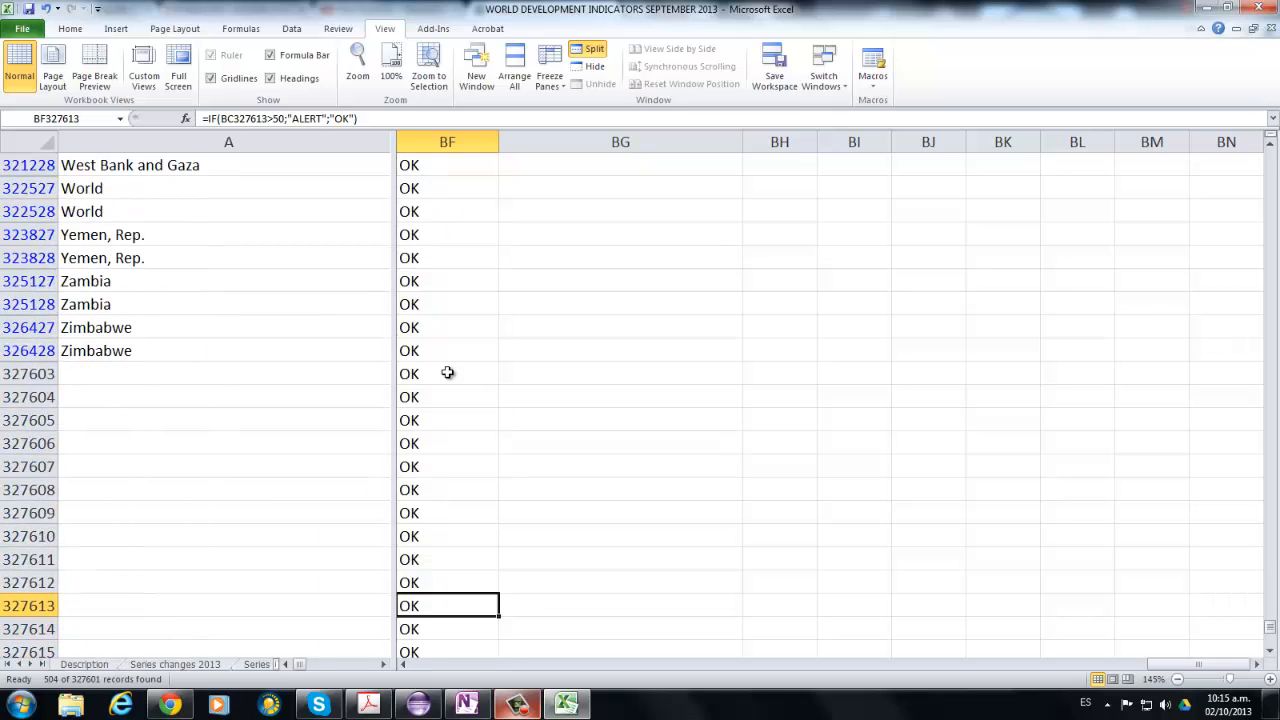
Recheck the IF formula results in column BF, from the end of the country list back up to South Asia.
key("Up")
key("Up")
key("Up")
key("Up")
key("Up")
key("Up")
key("Up")
key("Up")
key("Up")
key("Up")
key("Up")
key("Up")
key("Up")
key("Up")
key("Up")
key("Up")
key("Up")
key("Up")
key("Up")
key("Up")
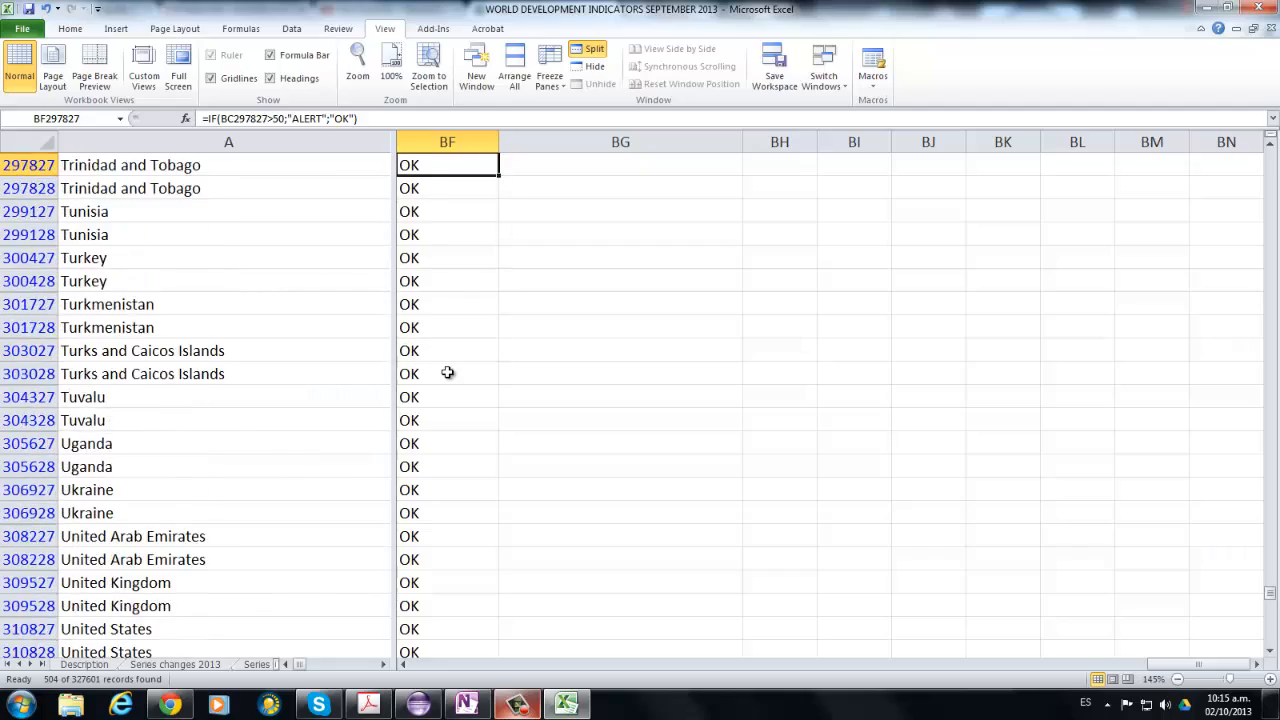
key("Up")
key("Up")
key("Up")
key("Up")
key("Up")
key("Up")
key("Up")
key("Up")
key("Up")
key("Up")
key("Up")
key("Up")
key("Up")
key("Up")
key("Up")
key("Up")
key("Up")
key("Up")
key("Up")
key("Up")
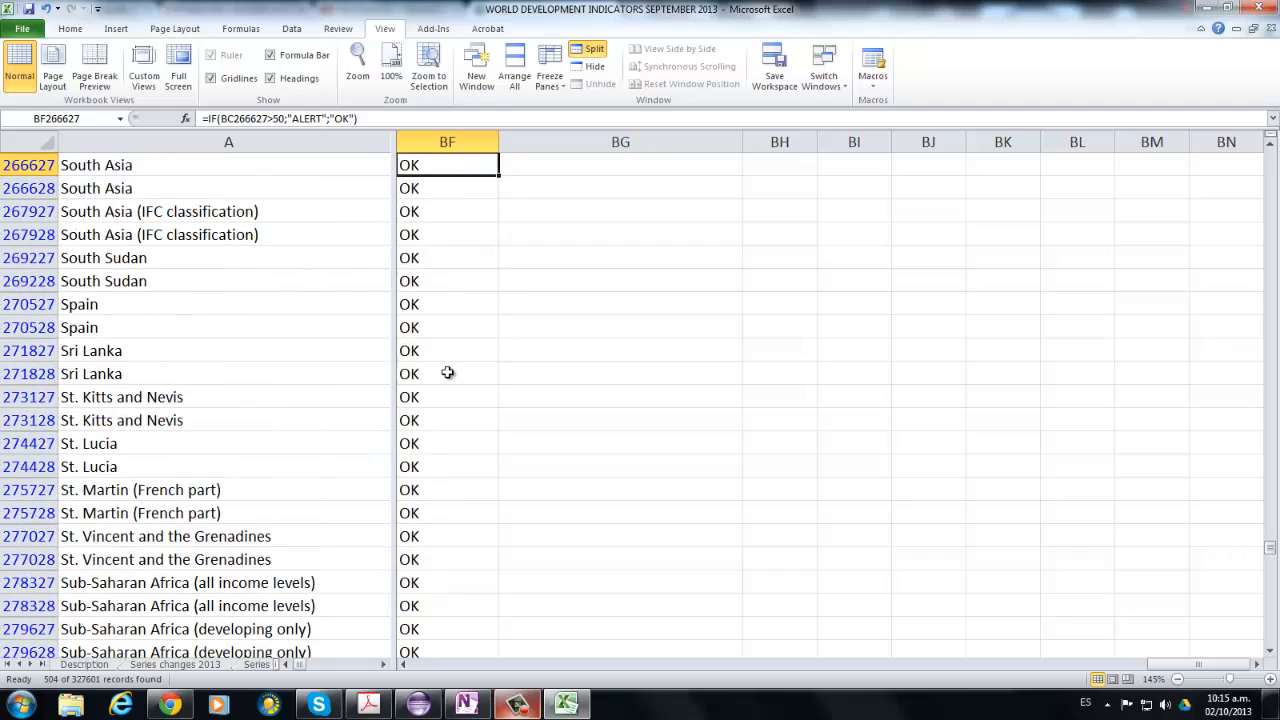
Switch to the Class 2 assignment page in Chrome, read the question on 2010 electricity access, and return to the Excel workbook.
key("alt+Tab")
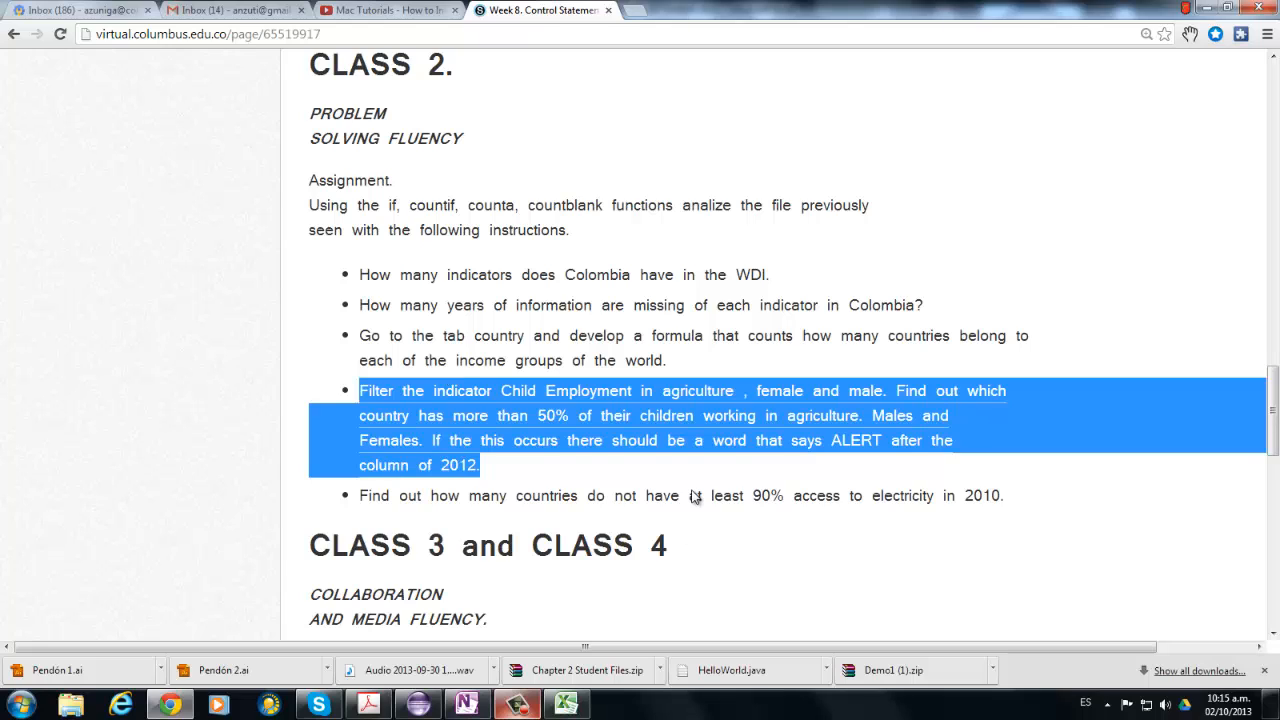
left_click(768, 511)
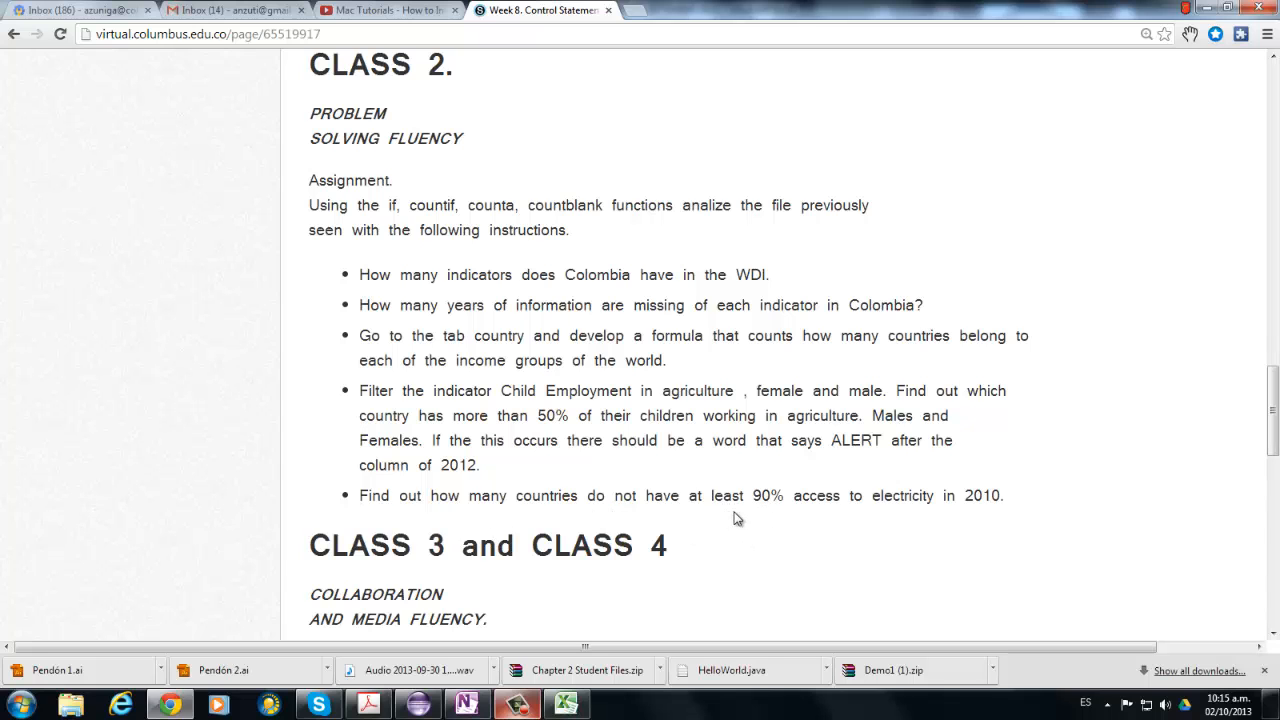
key("alt+Tab")
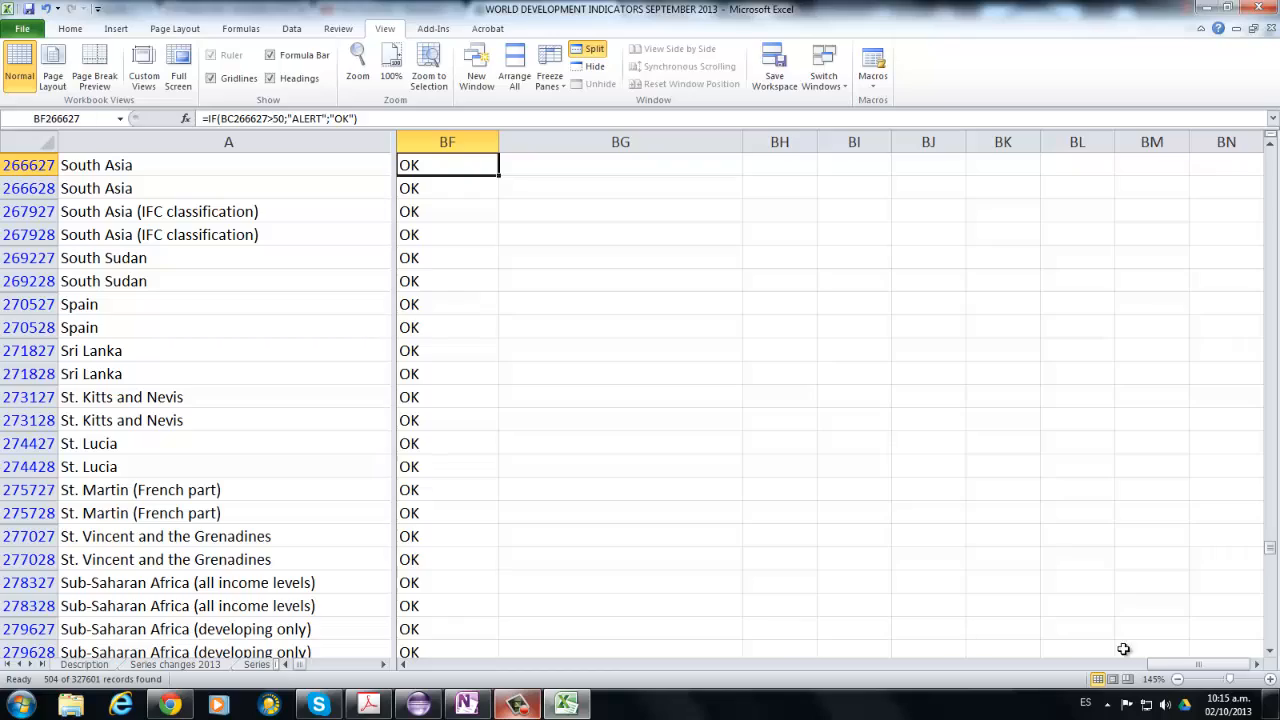
Return to the first column and header row of the Data sheet and remove the window split.
left_click_drag(1178, 668, 407, 667)
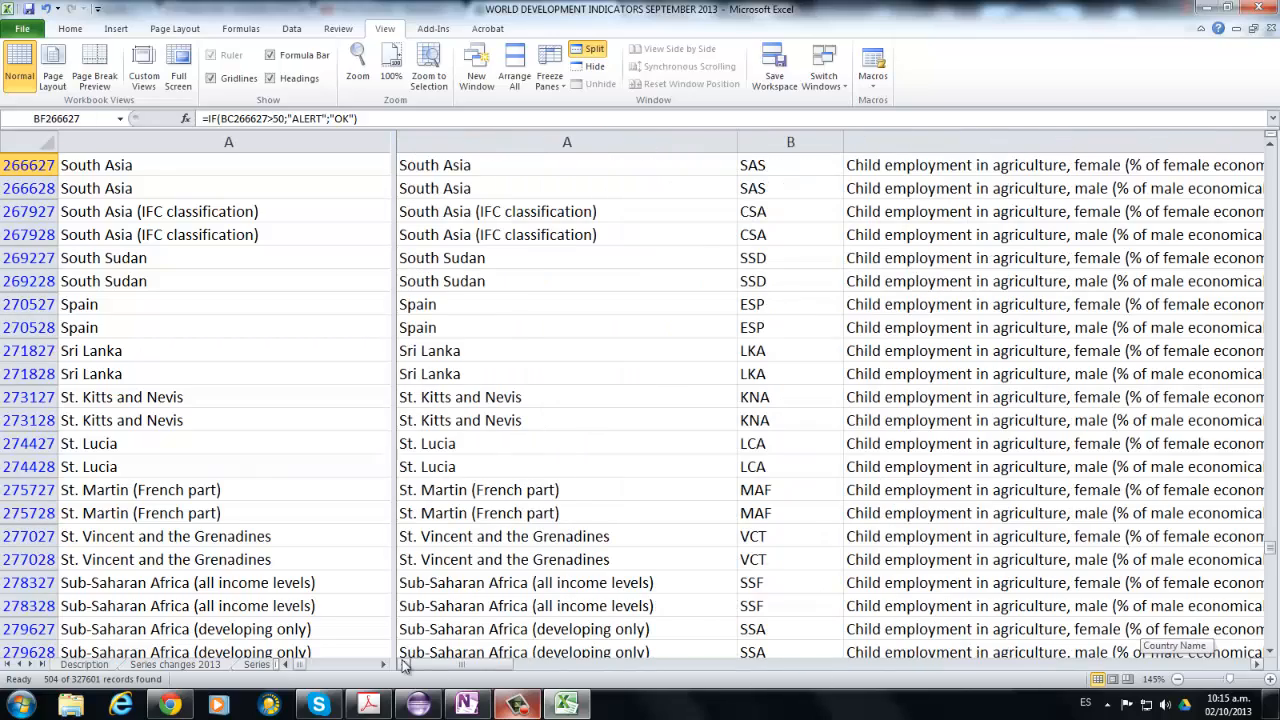
scroll(327, 226, "up", 1)
scroll(327, 226, "up", 2)
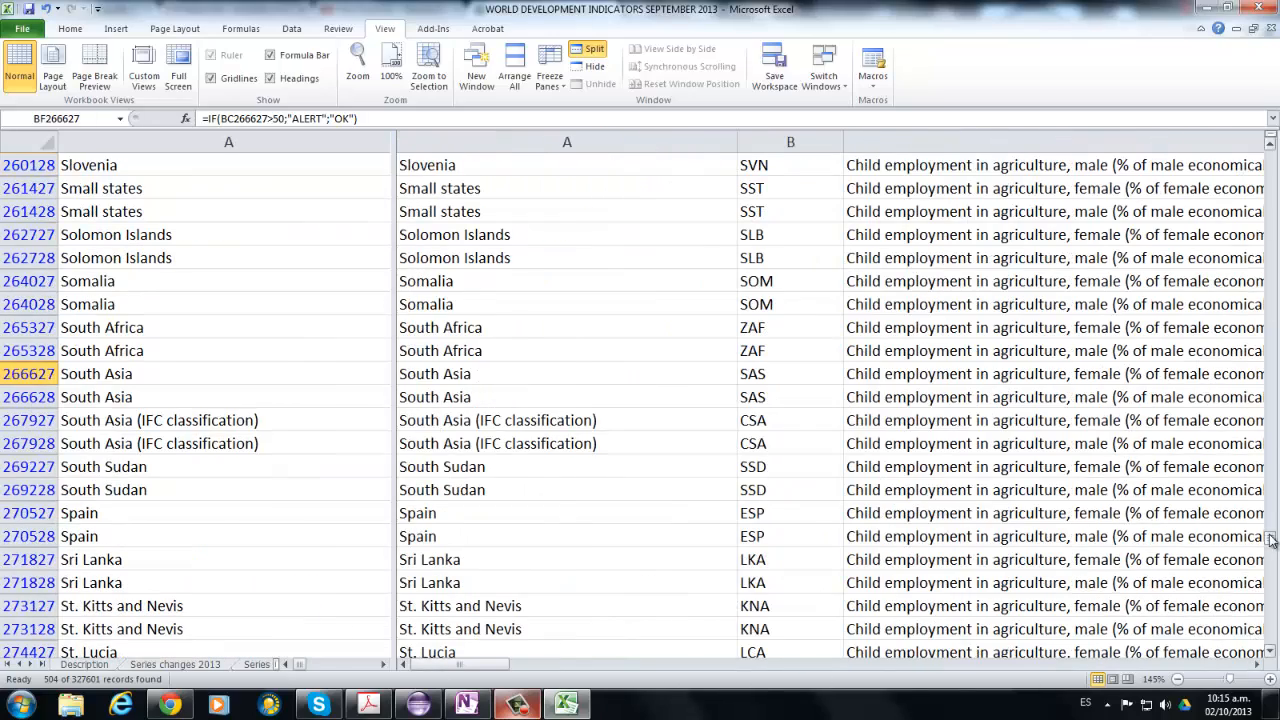
left_click_drag(1270, 540, 1276, 132)
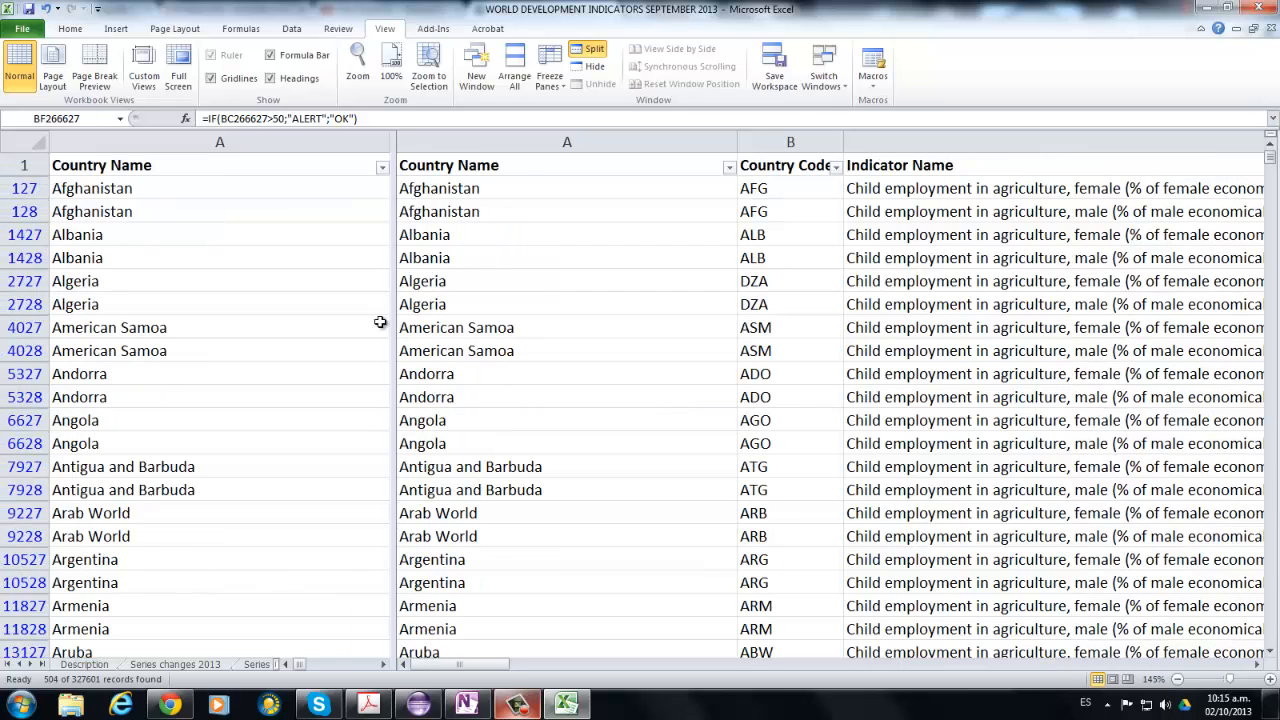
left_click_drag(393, 292, 394, 292)
left_click(592, 49)
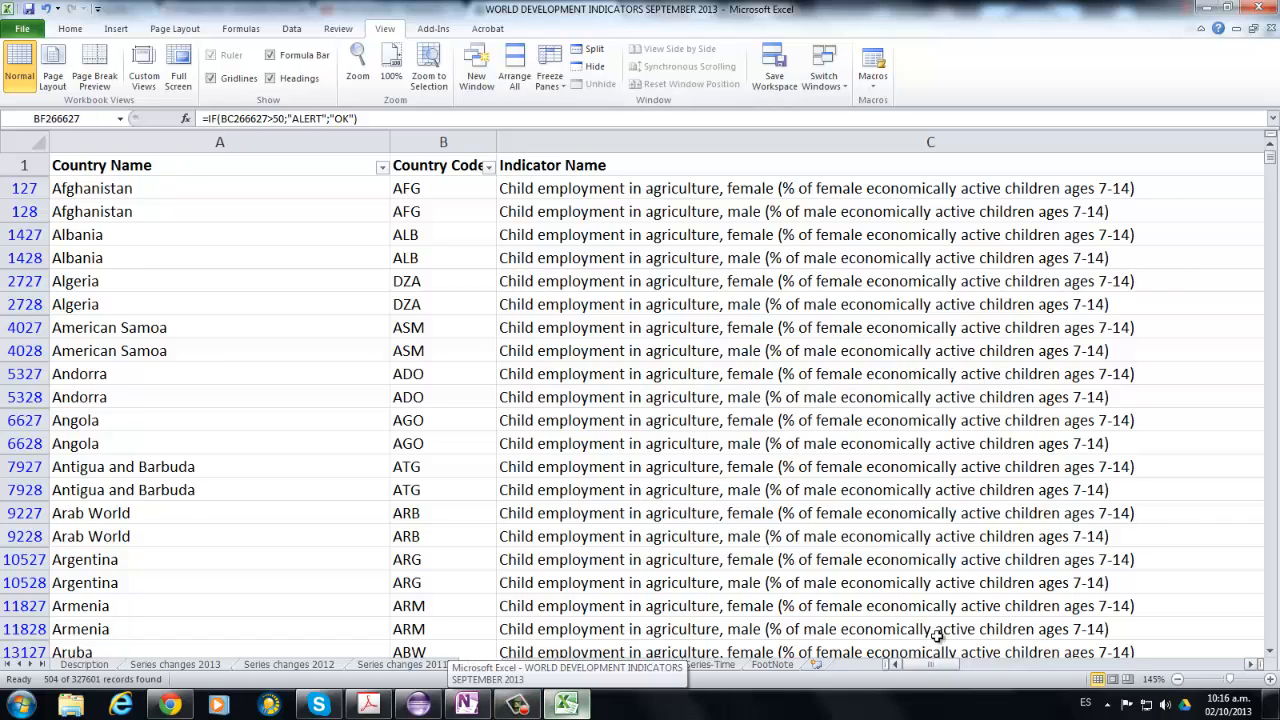
Change the Indicator Name filter to show only Access to electricity (% of population).
left_click_drag(937, 665, 943, 664)
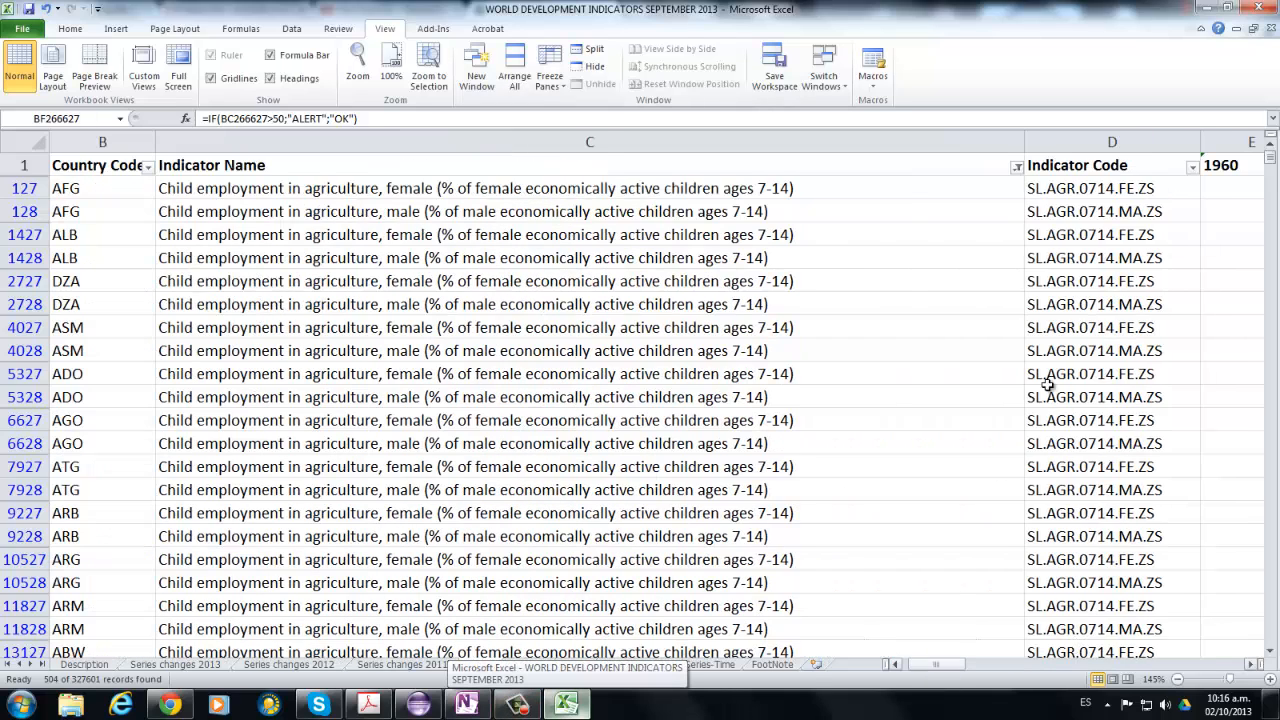
left_click(1016, 167)
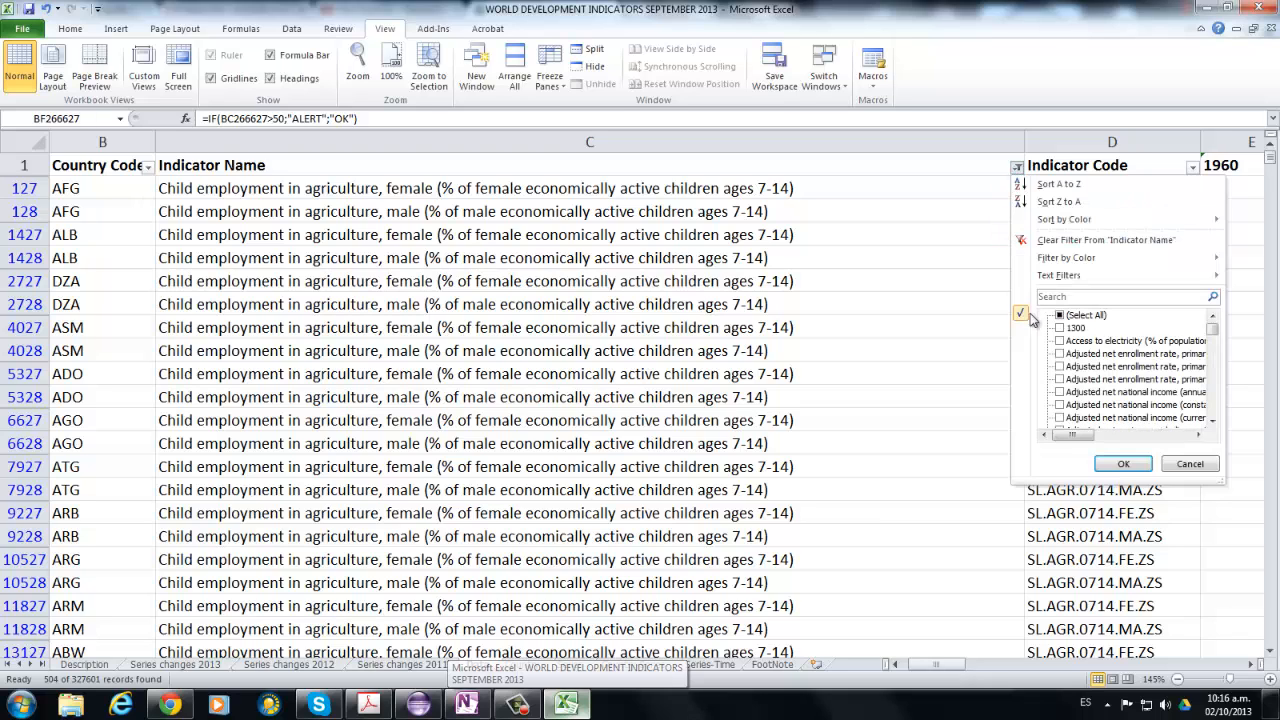
scroll(1087, 400, "down", 15)
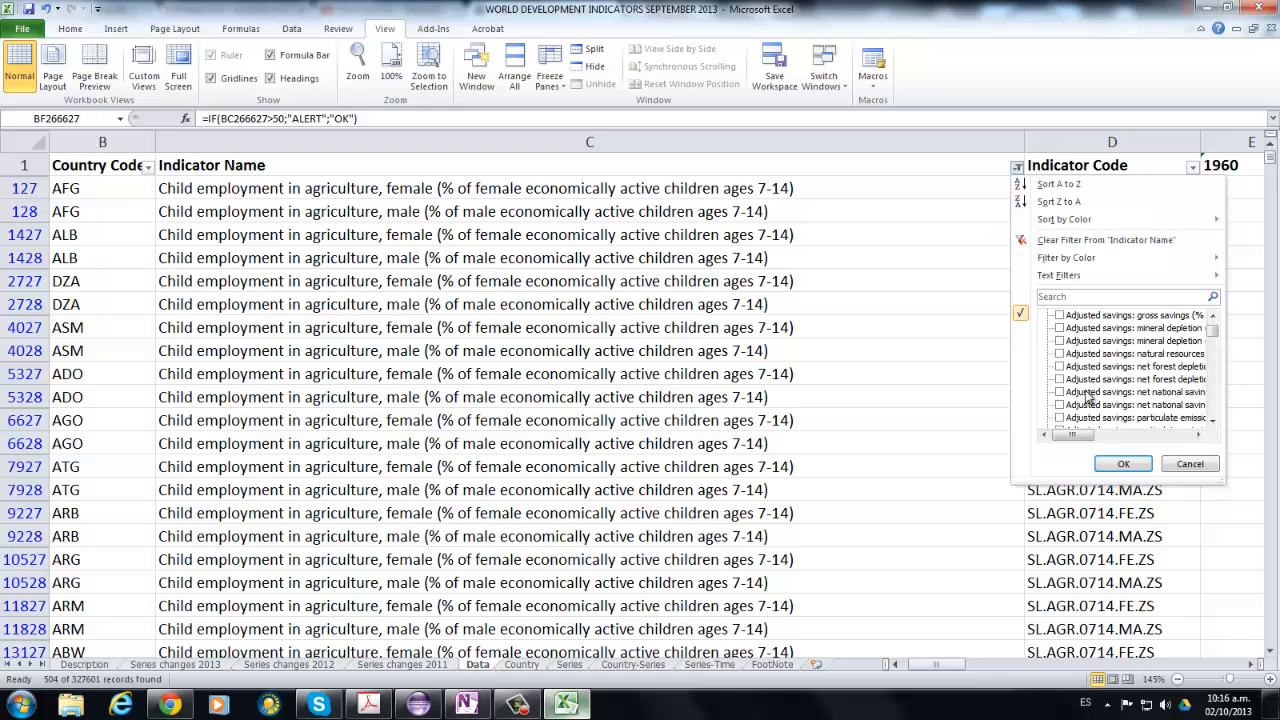
scroll(1087, 397, "down", 10)
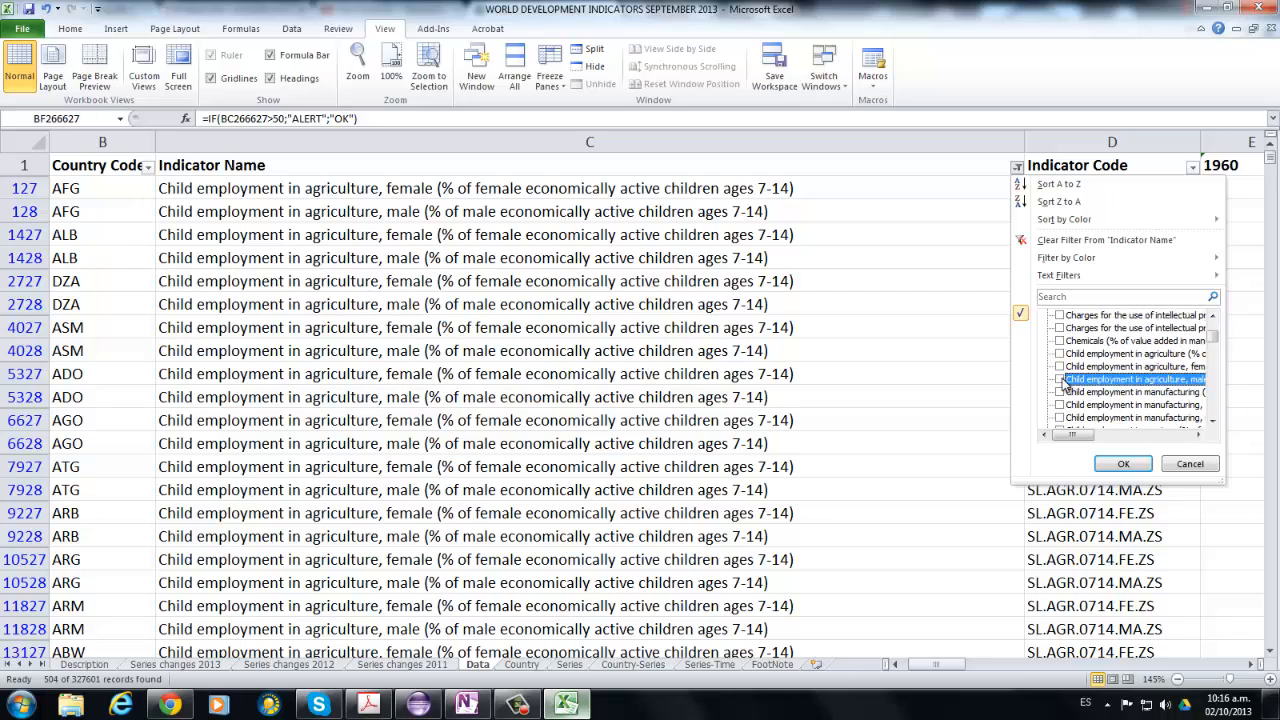
left_click_drag(1216, 342, 1214, 325)
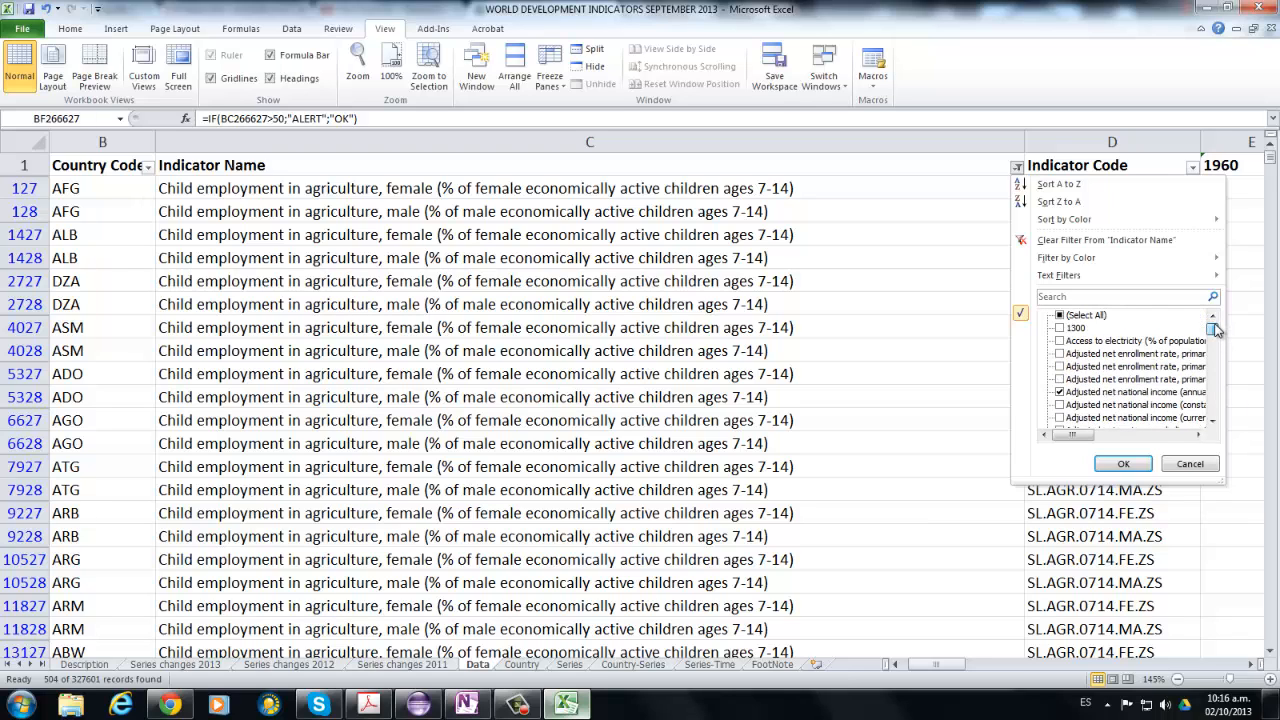
left_click(1059, 392)
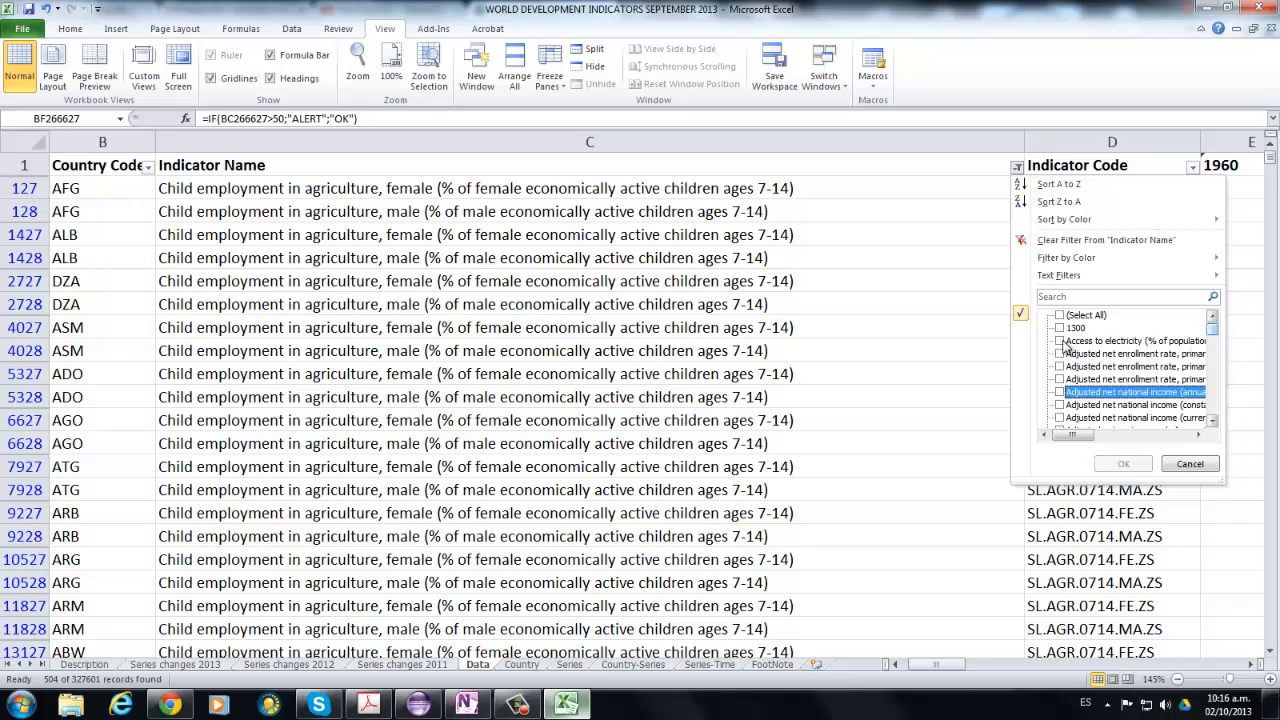
left_click(1061, 341)
left_click(1123, 465)
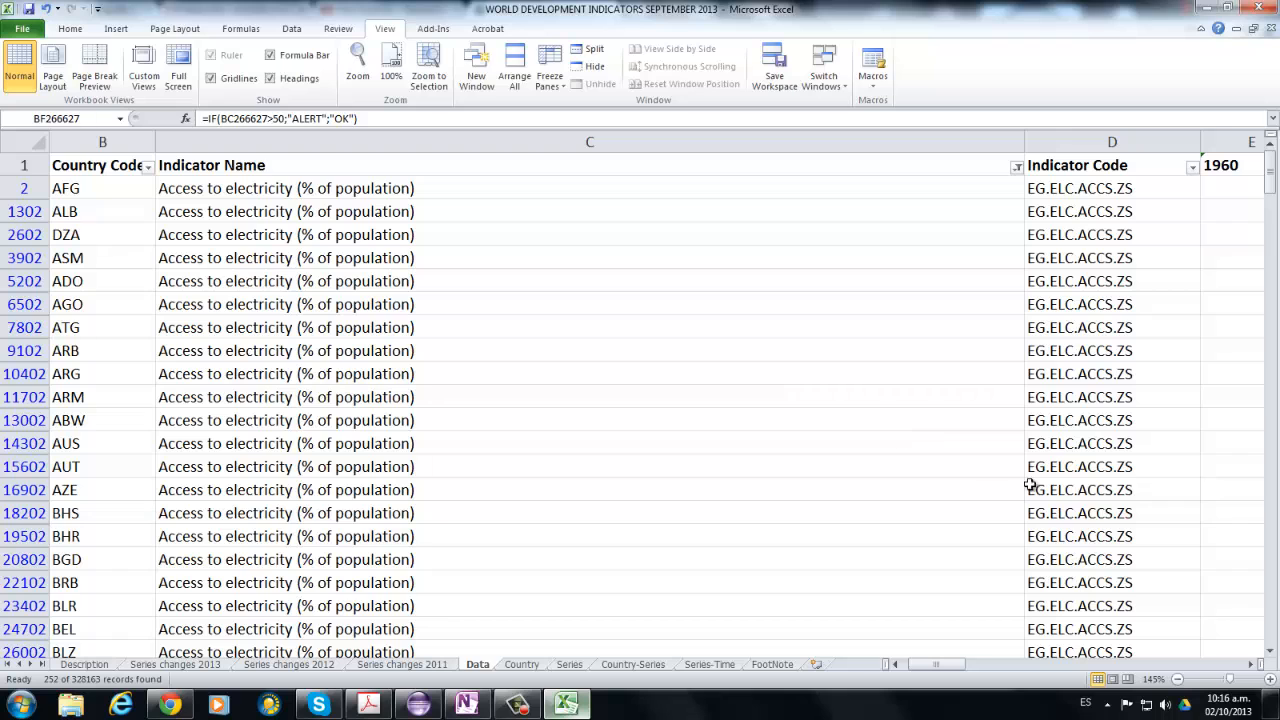
Insert a blank column at BF, directly after the 2012 column.
left_click_drag(940, 666, 1200, 651)
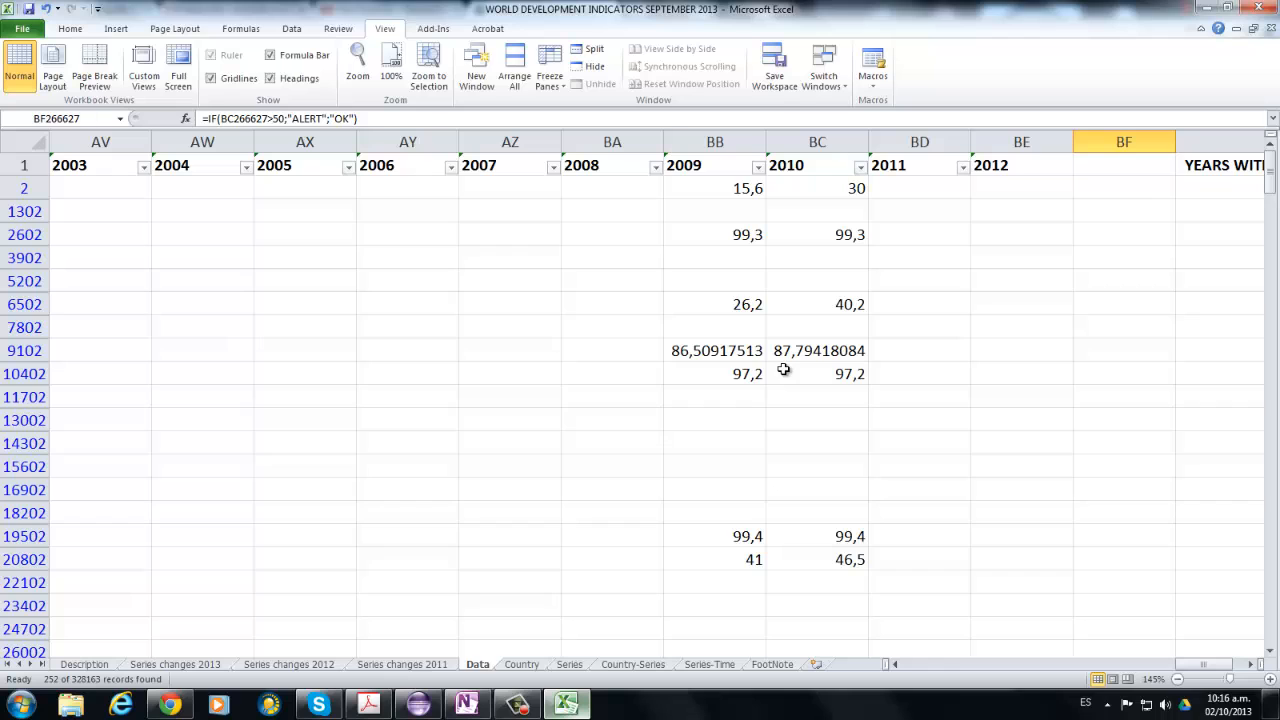
left_click(845, 190)
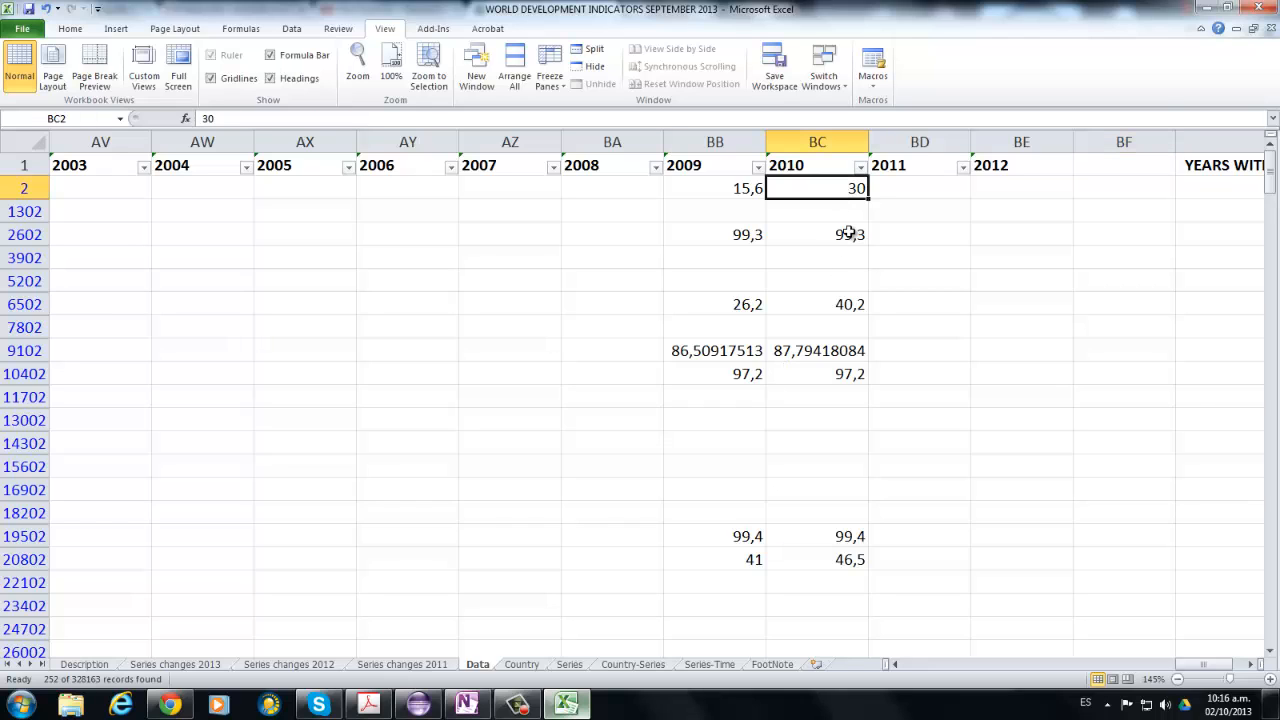
left_click(1119, 142)
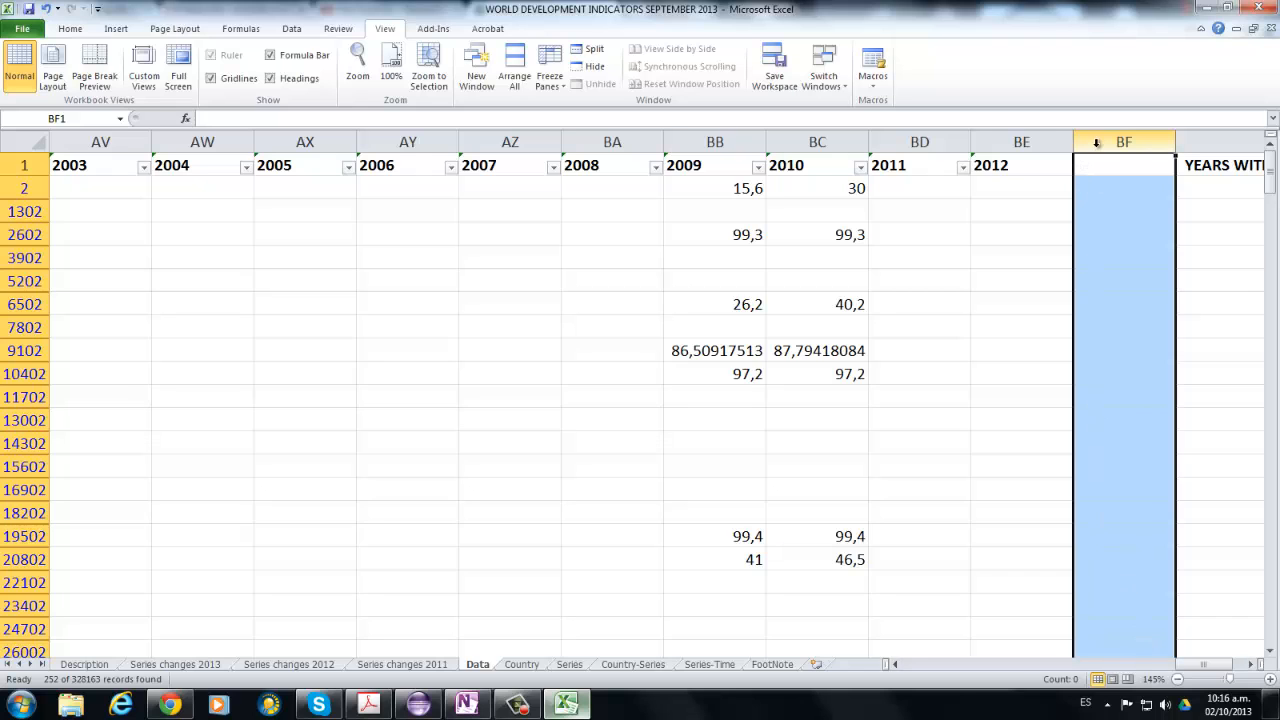
left_click(1249, 665)
left_click(1249, 665)
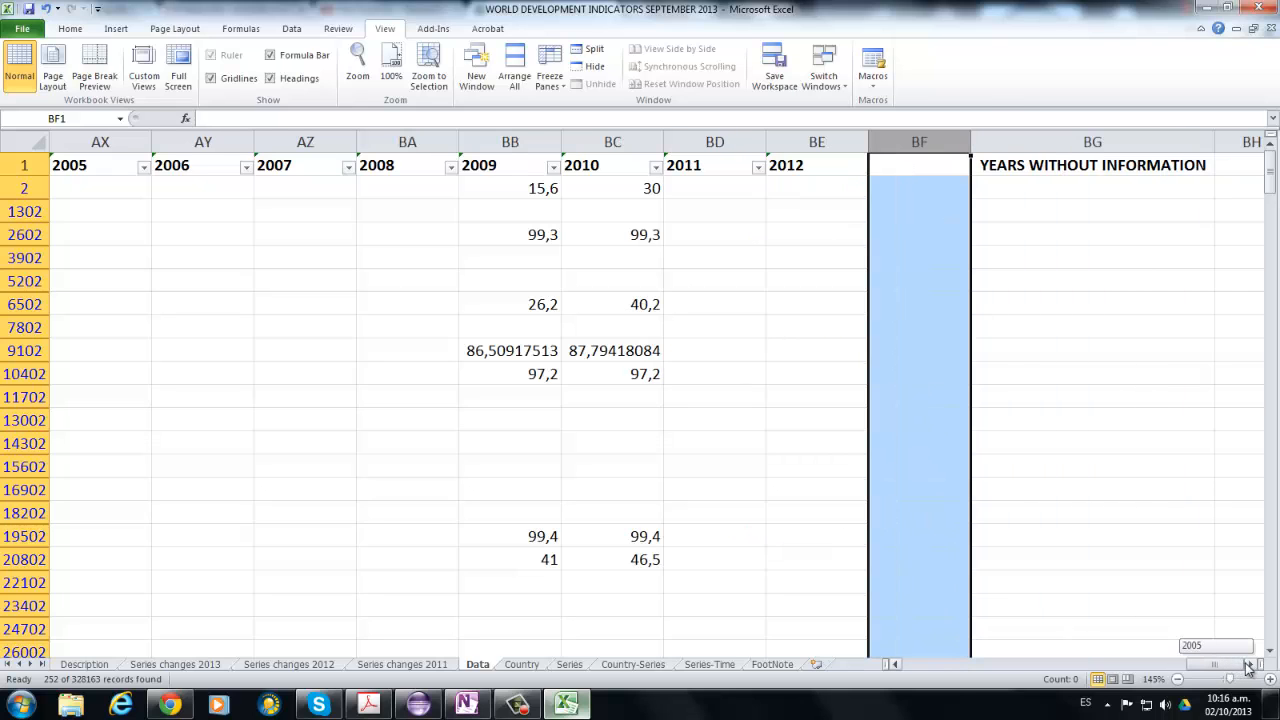
right_click(915, 140)
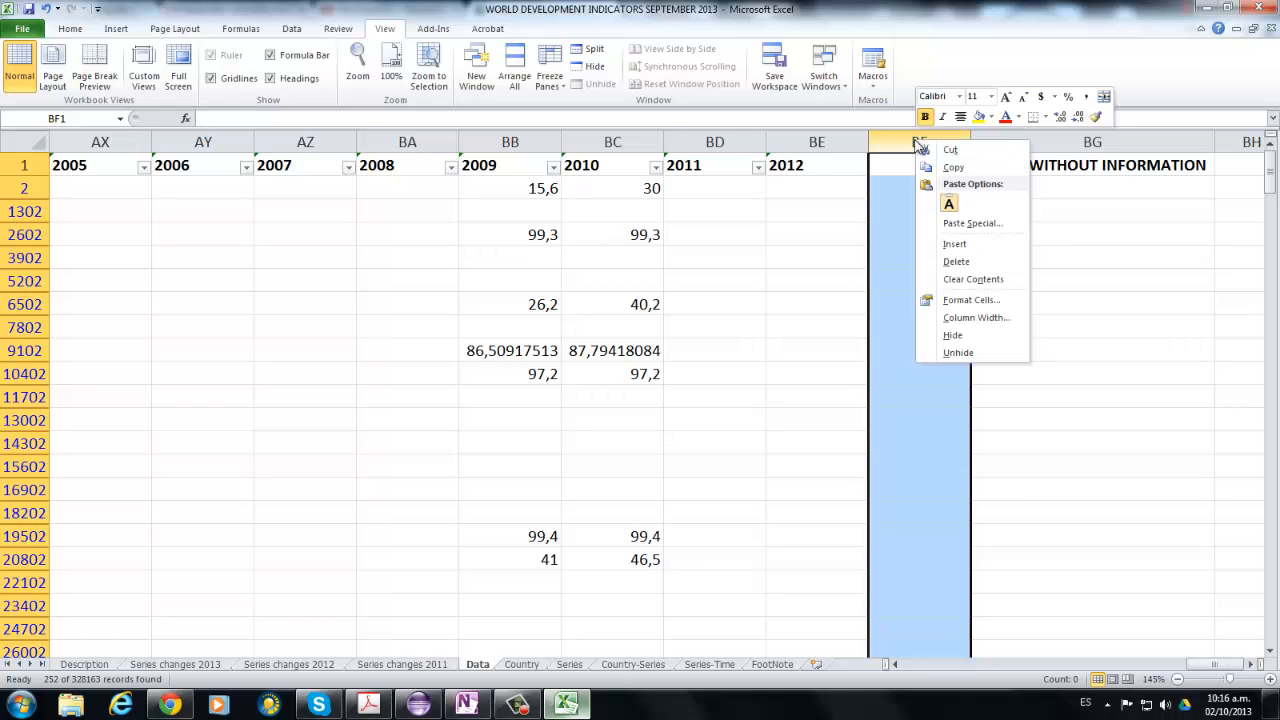
left_click(955, 245)
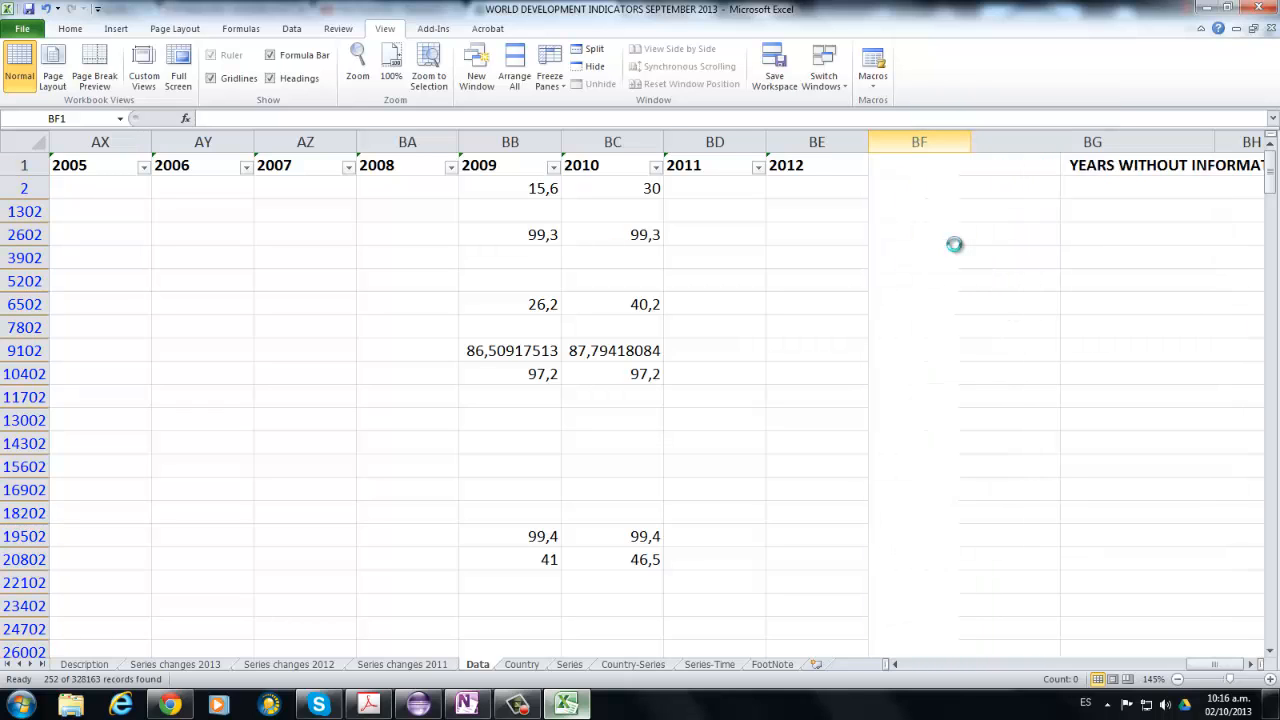
left_click(920, 165)
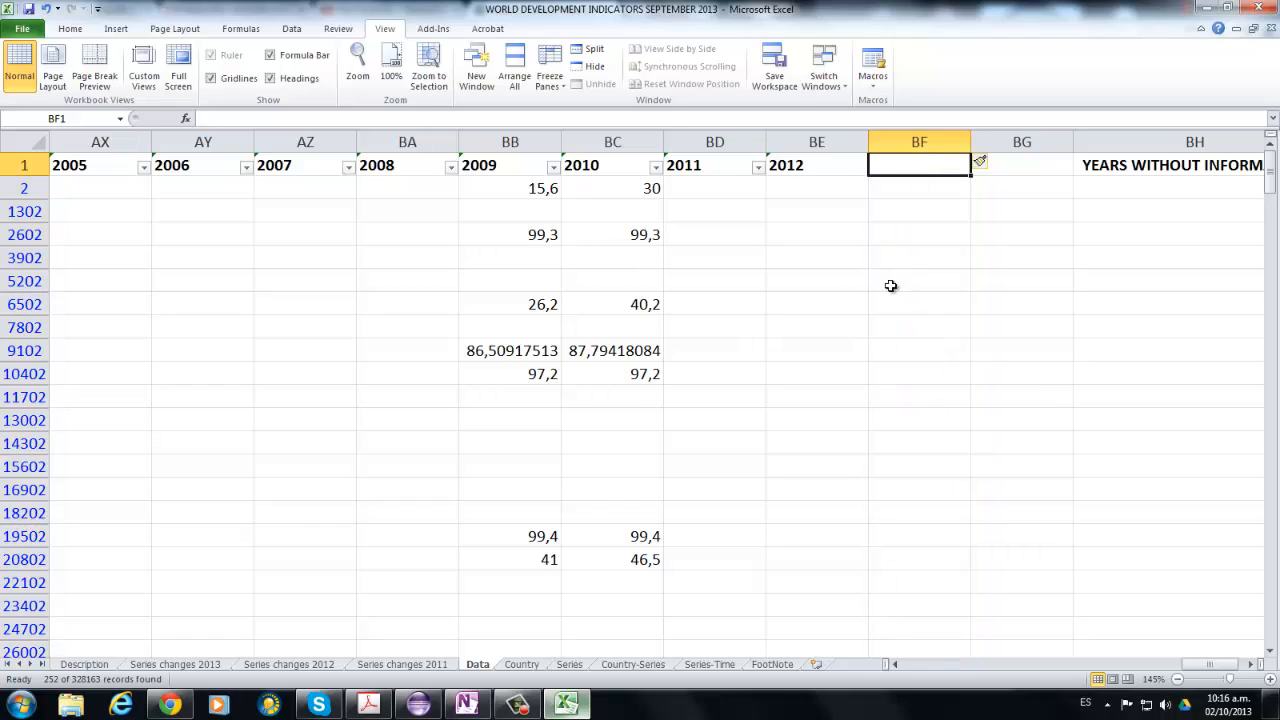
Start a formula in BF2 and check the assignment's 90% electricity access criterion in the browser before returning to Excel.
left_click(947, 189)
type("=")
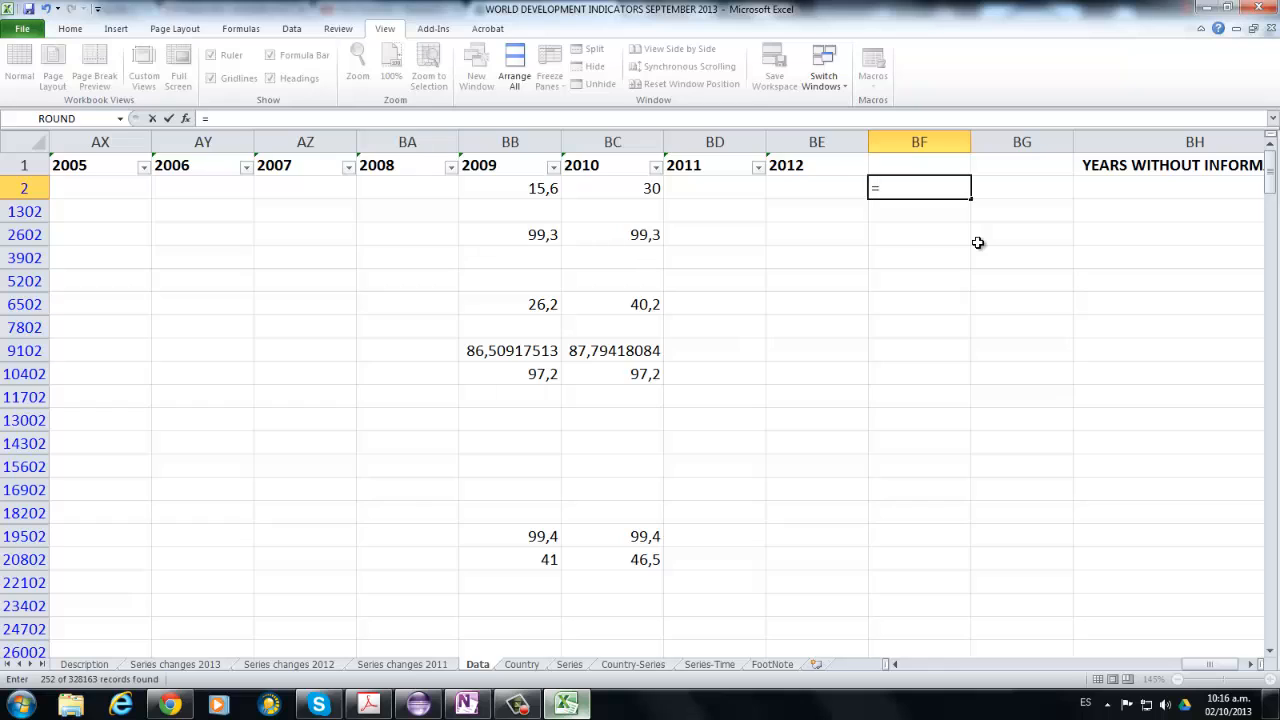
key("alt+Tab")
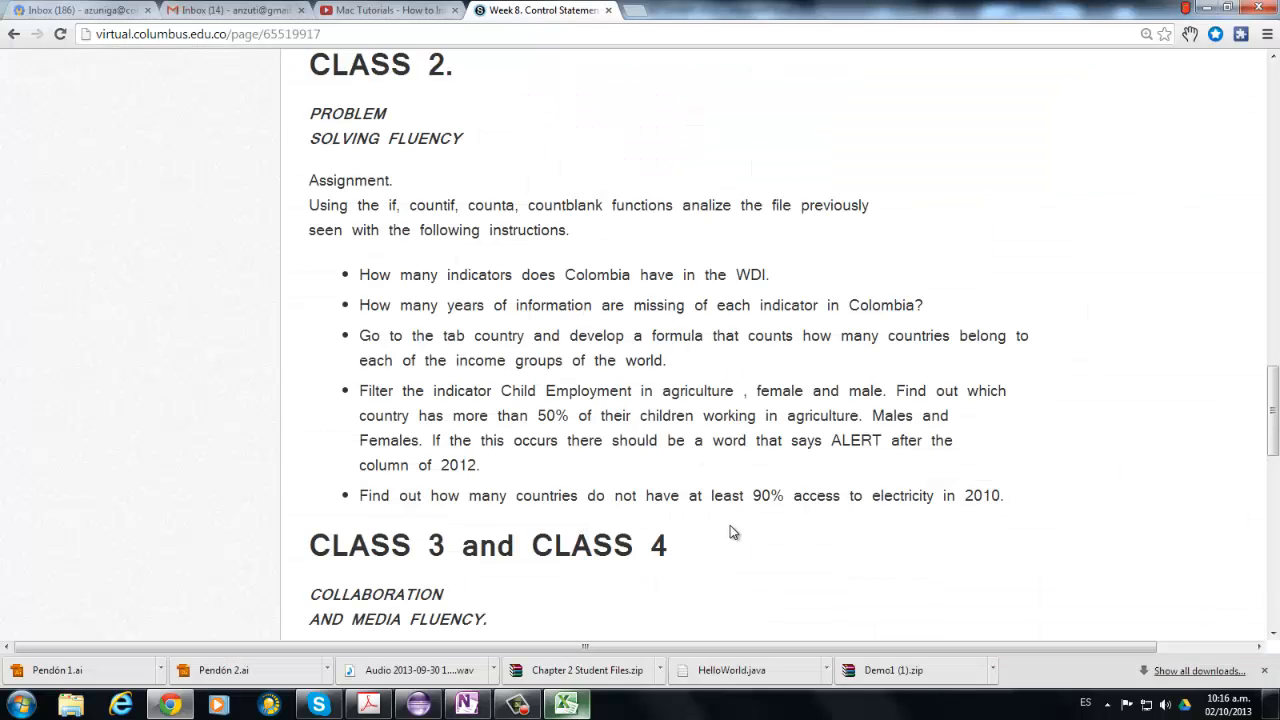
key("alt+Tab")
type("IF(BC2<90;")
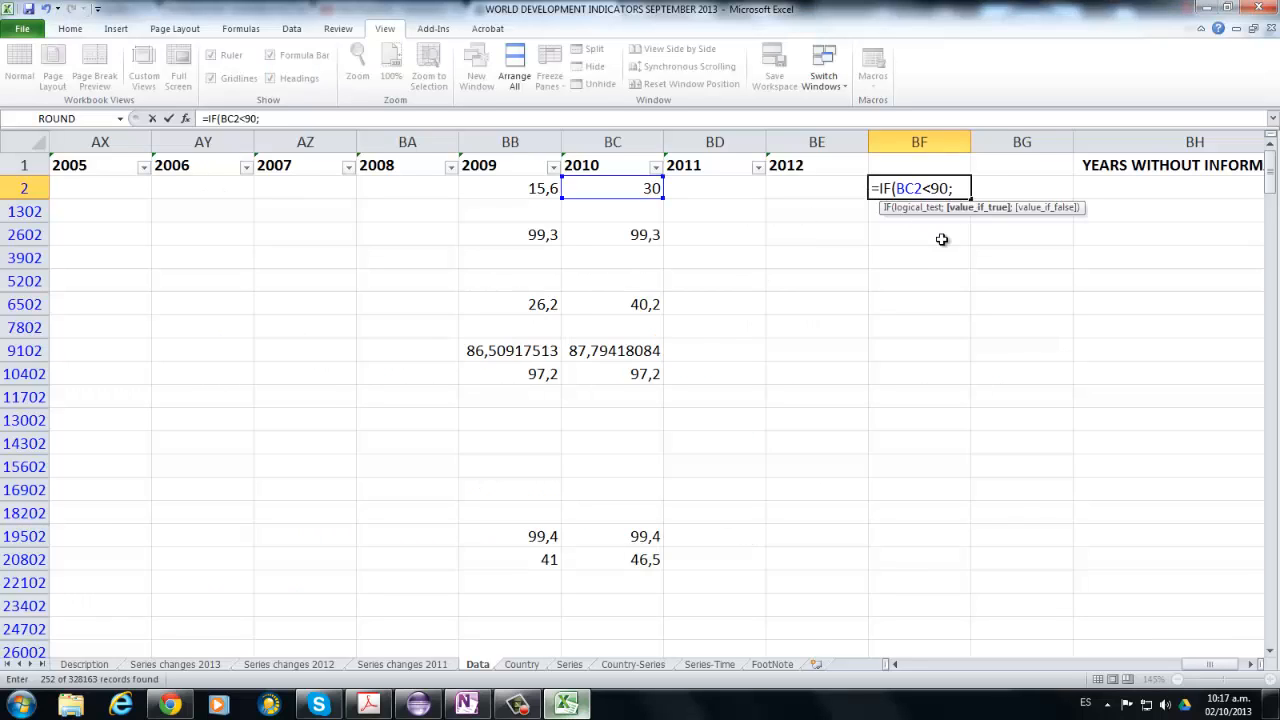
key("BackSpace")
key("BackSpace")
key("BackSpace")
key("BackSpace")
key("BackSpace")
key("BackSpace")
key("BackSpace")
key("BackSpace")
key("BackSpace")
key("BackSpace")
type("C")
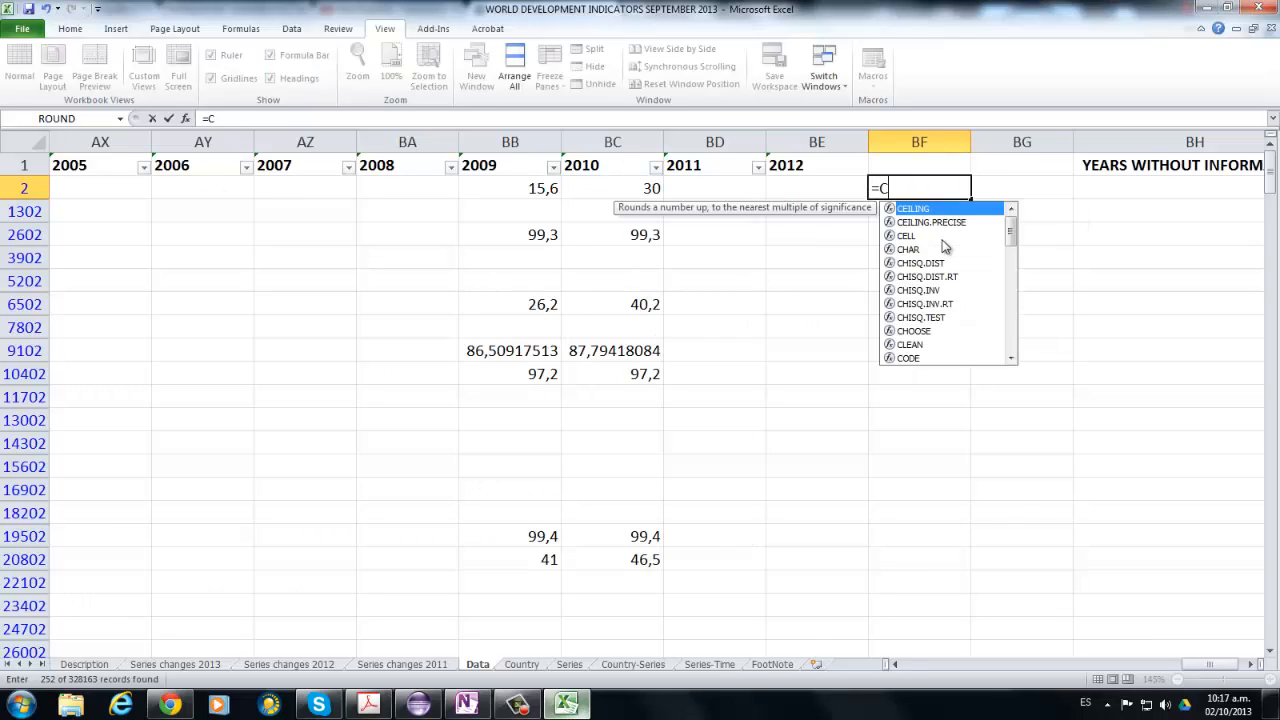
type("OUNT")
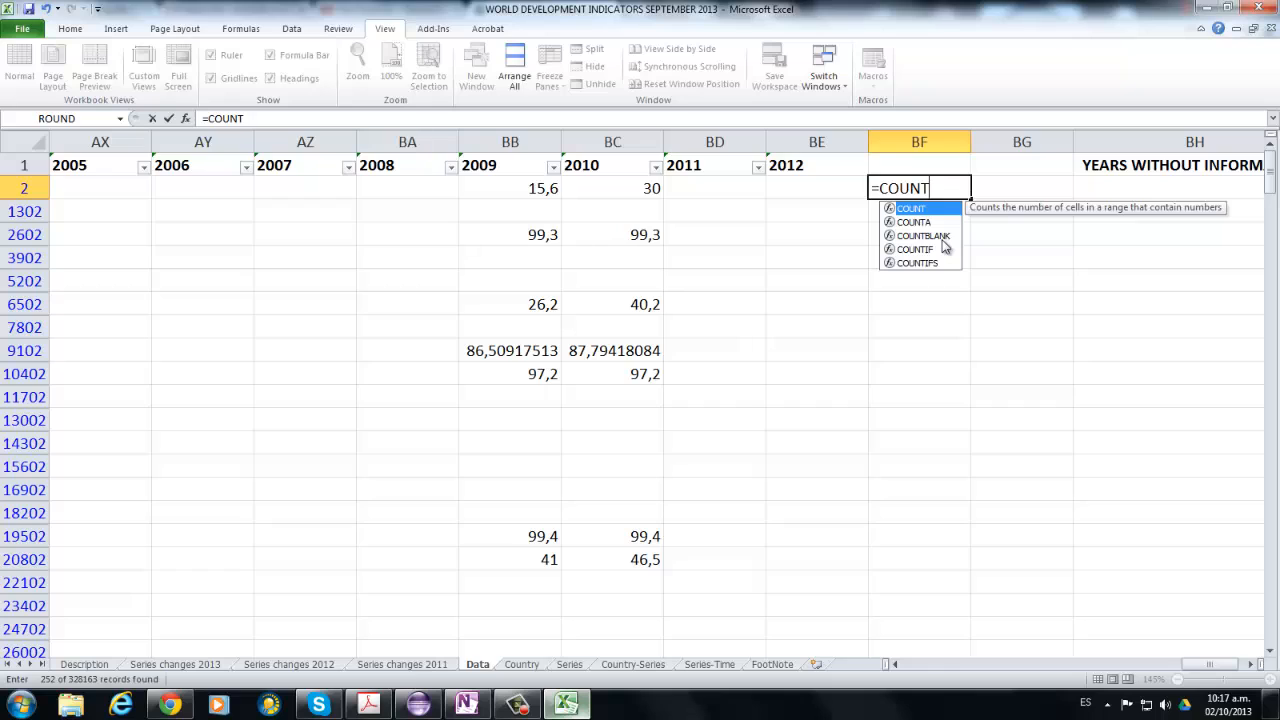
type("IF(")
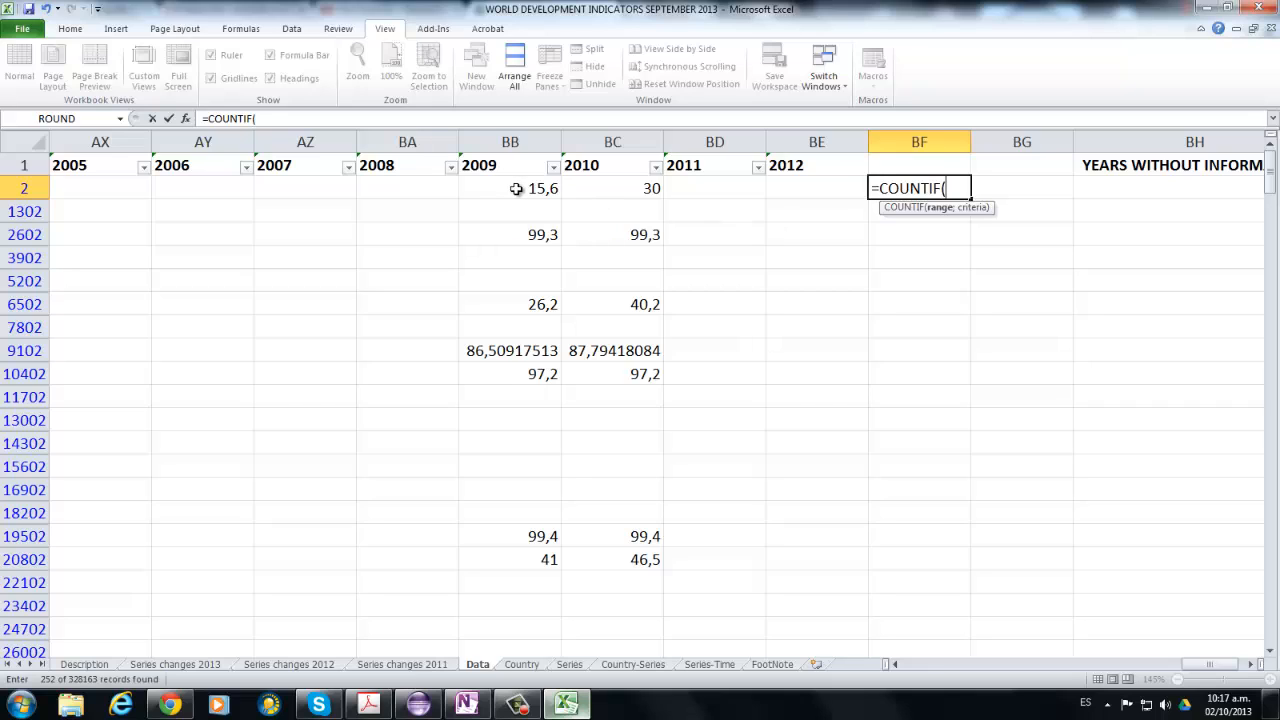
left_click_drag(510, 443, 510, 466)
left_click(517, 705)
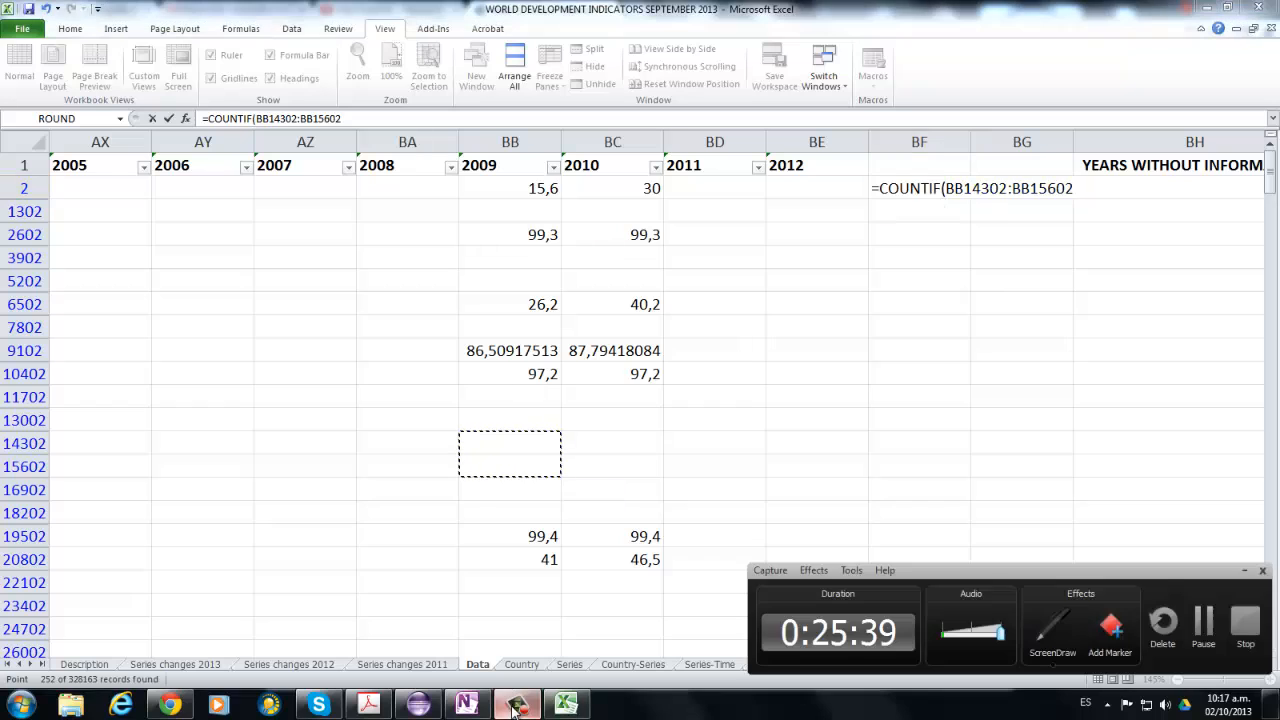
left_click(1204, 630)
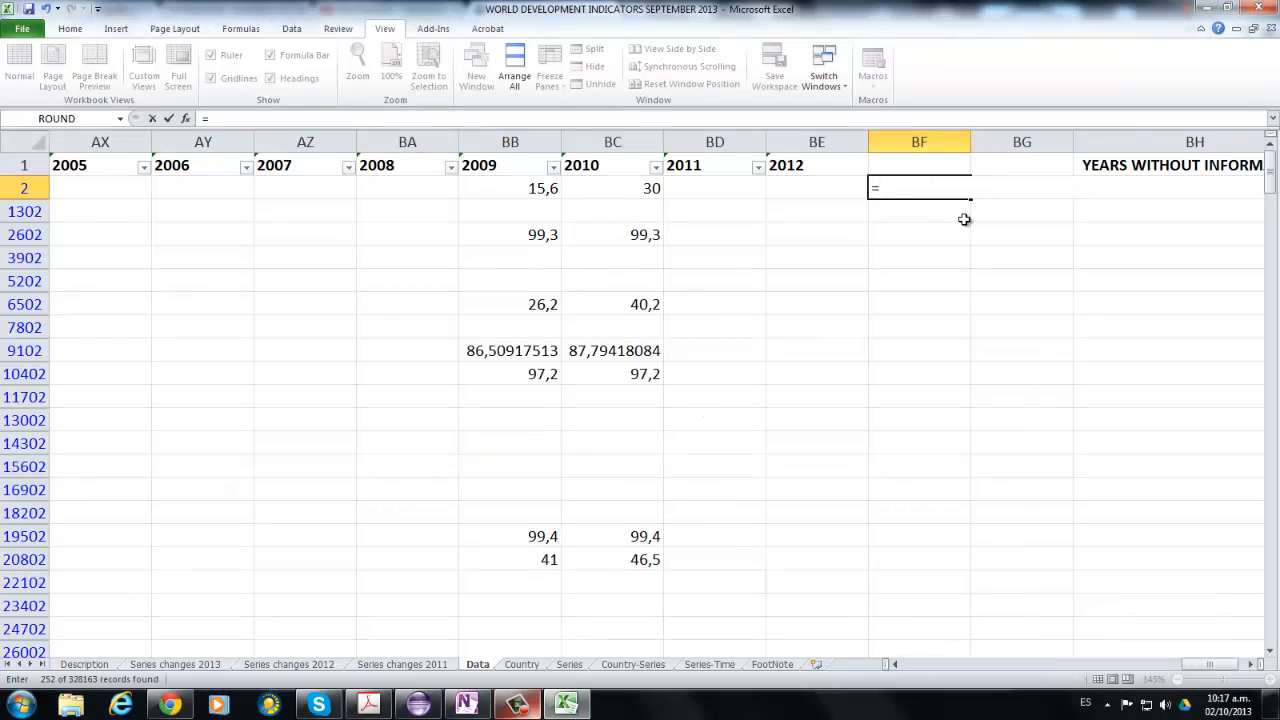
Complete the BF2 formula as =IF(BC2<90;1;0) and fill it down through the filtered rows to BF326302.
type("IF(")
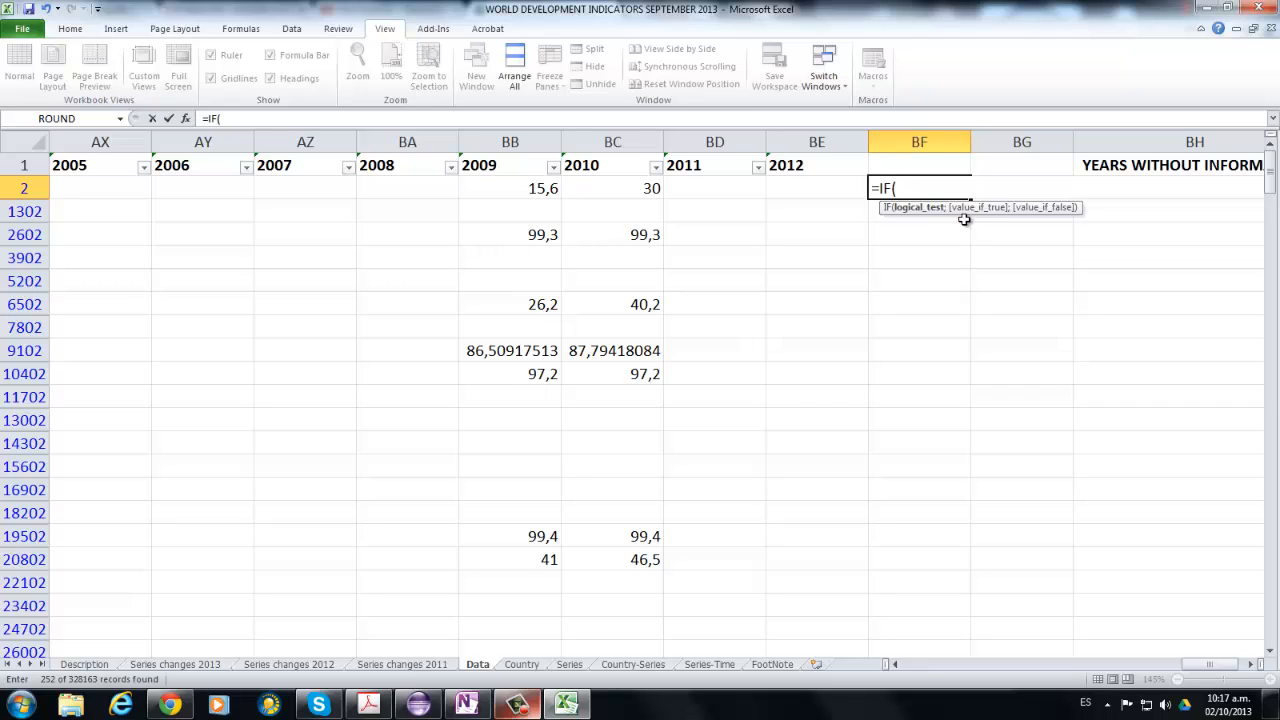
left_click(631, 193)
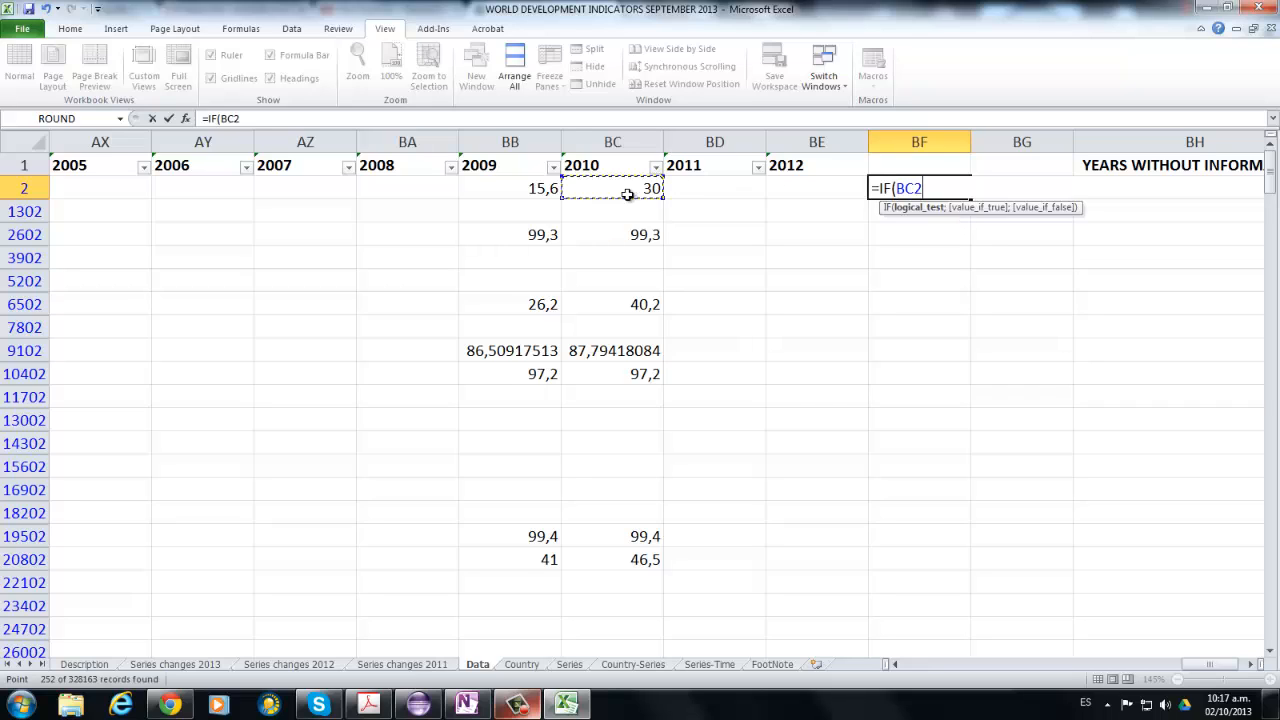
type("<90;1;0")
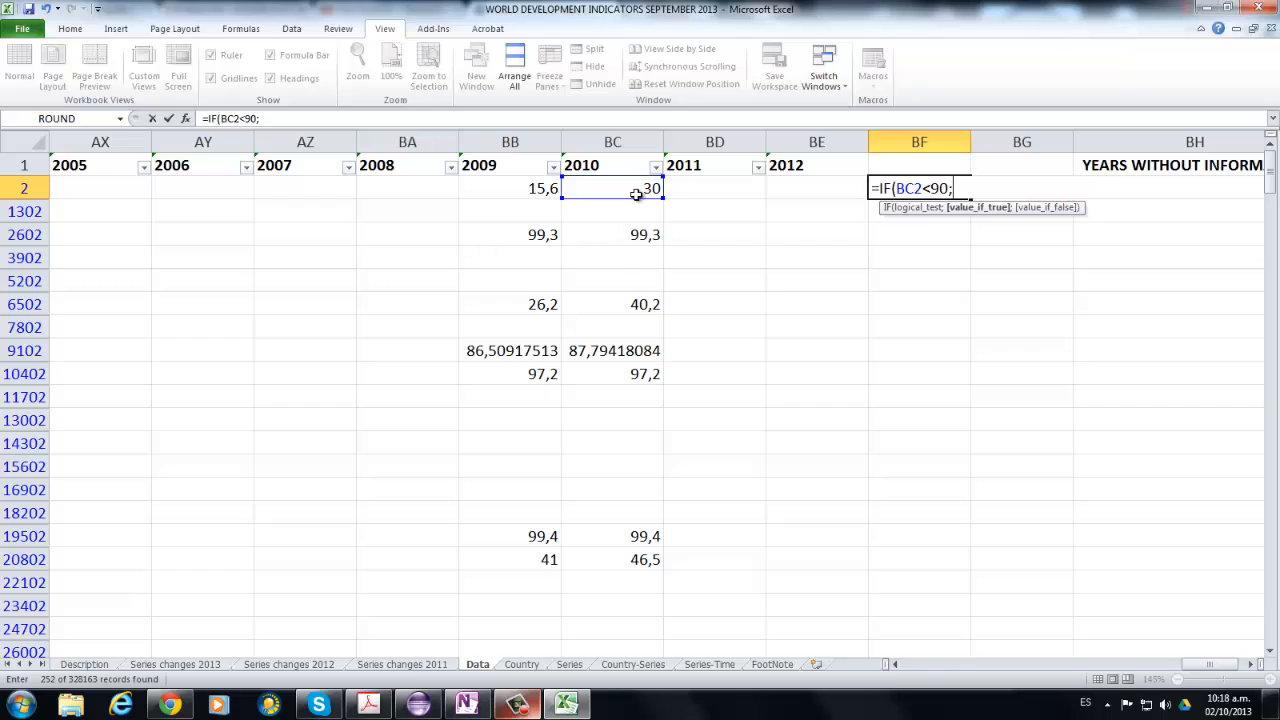
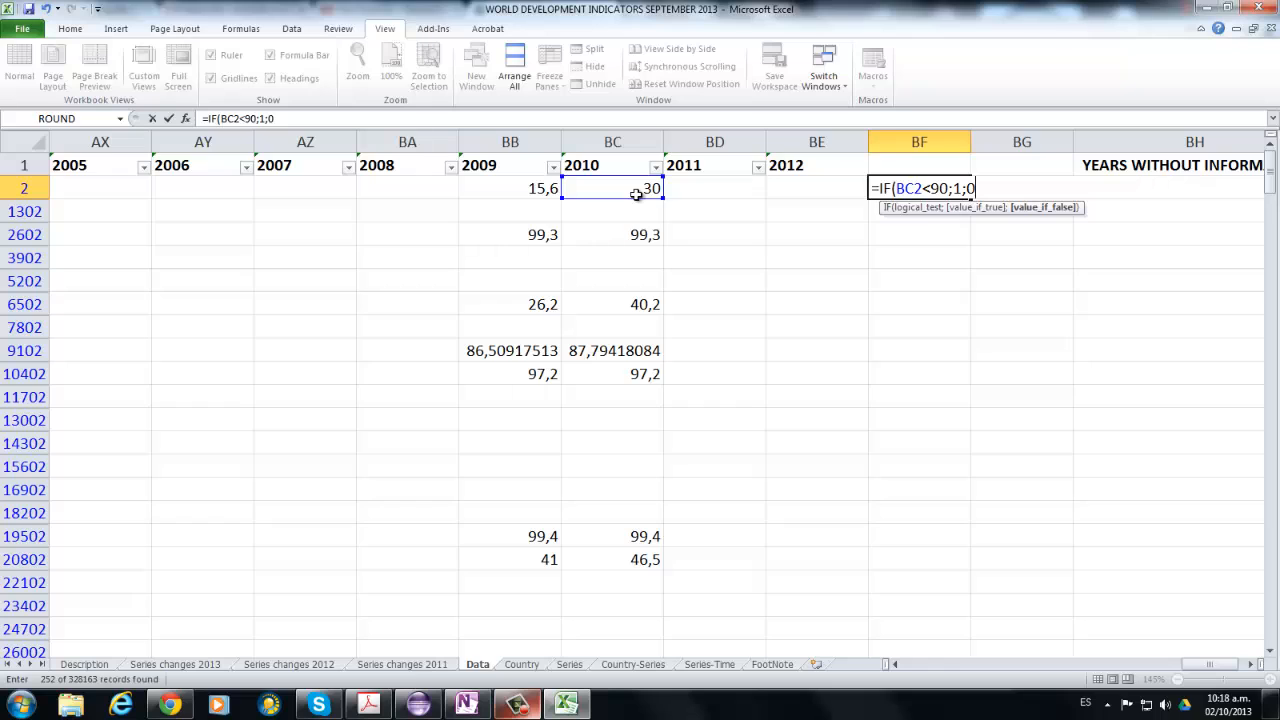
key("Return")
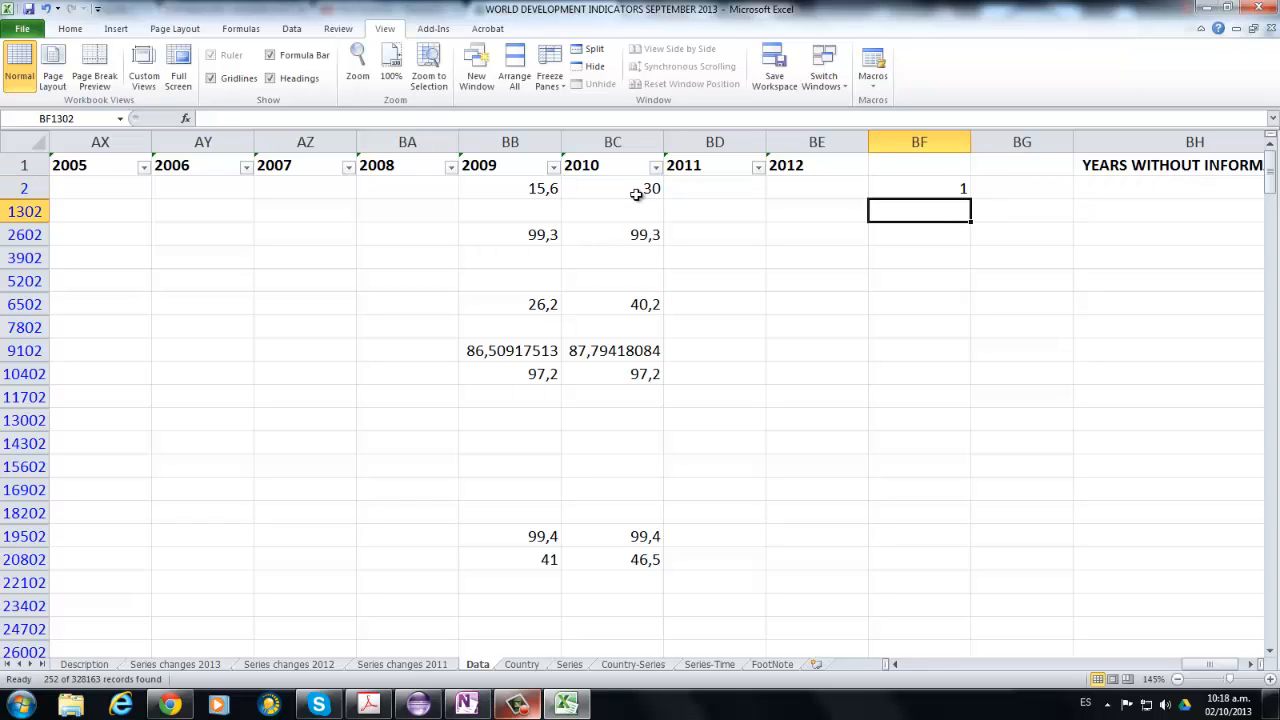
left_click(902, 191)
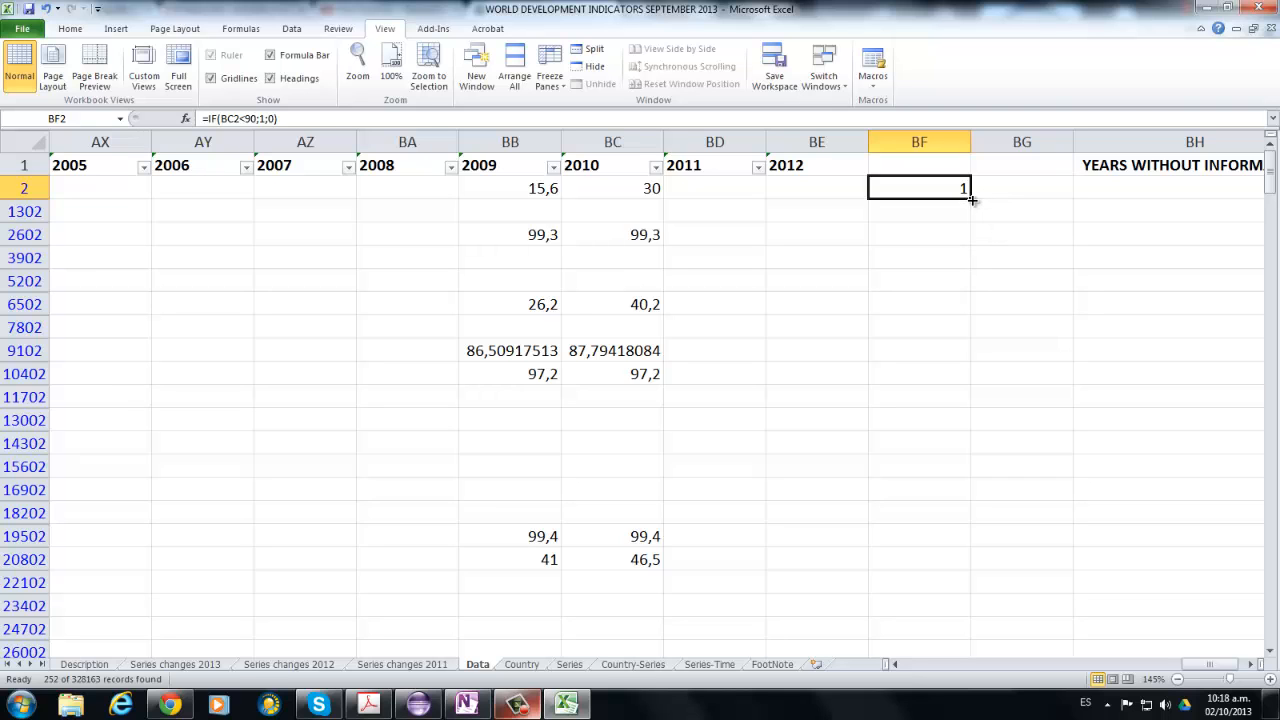
left_click_drag(971, 200, 941, 264)
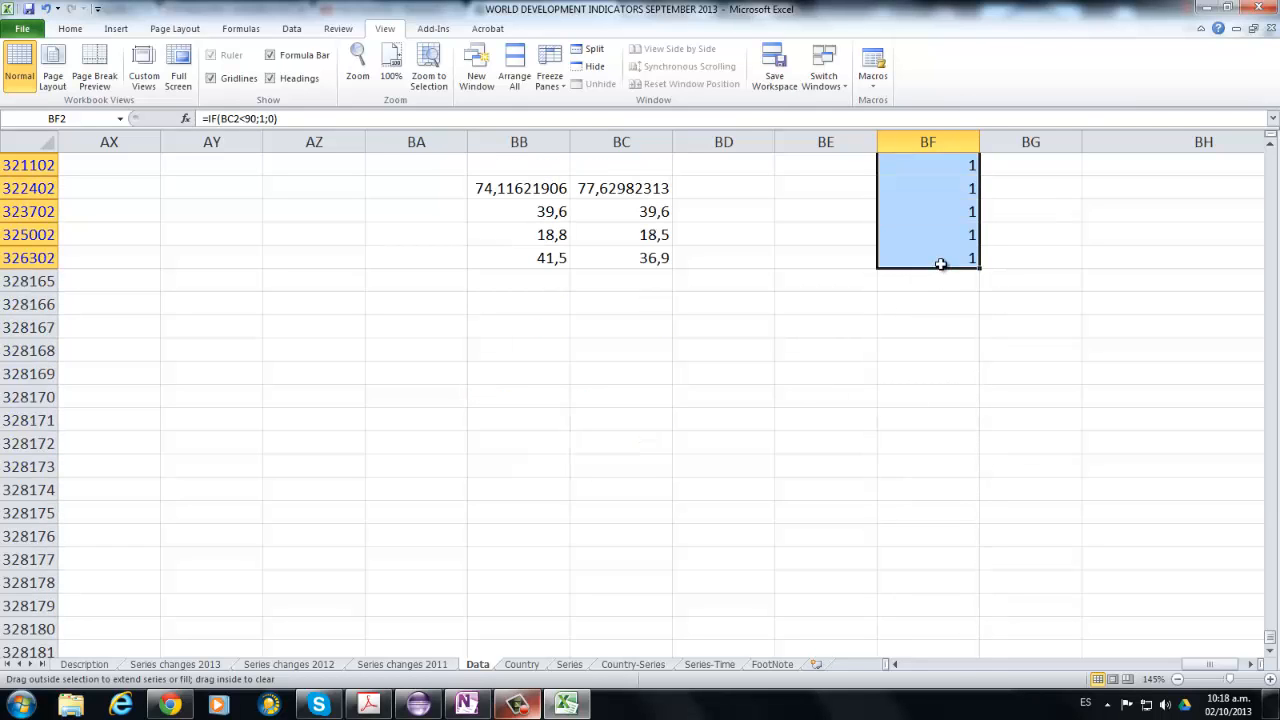
Total the flags below the data by entering =SUM(BF2:BF326302) in cell BF328165.
left_click_drag(1271, 637, 1245, 627)
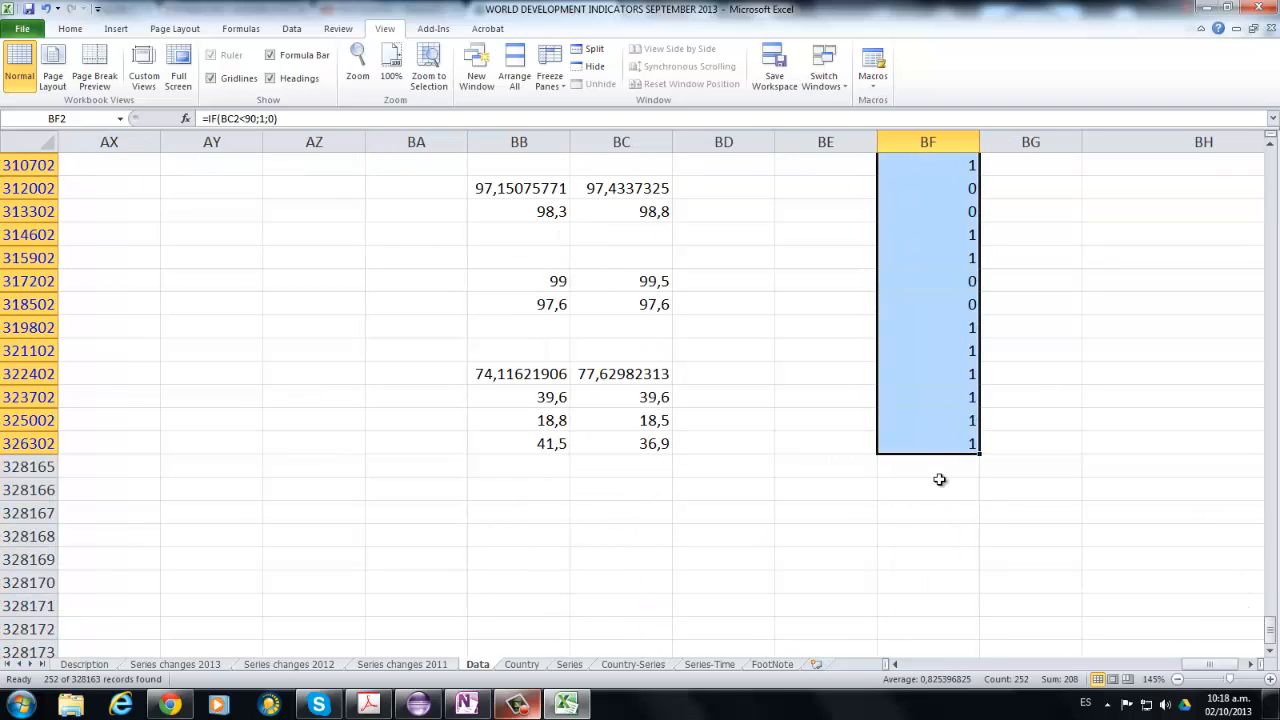
left_click(944, 466)
type("=")
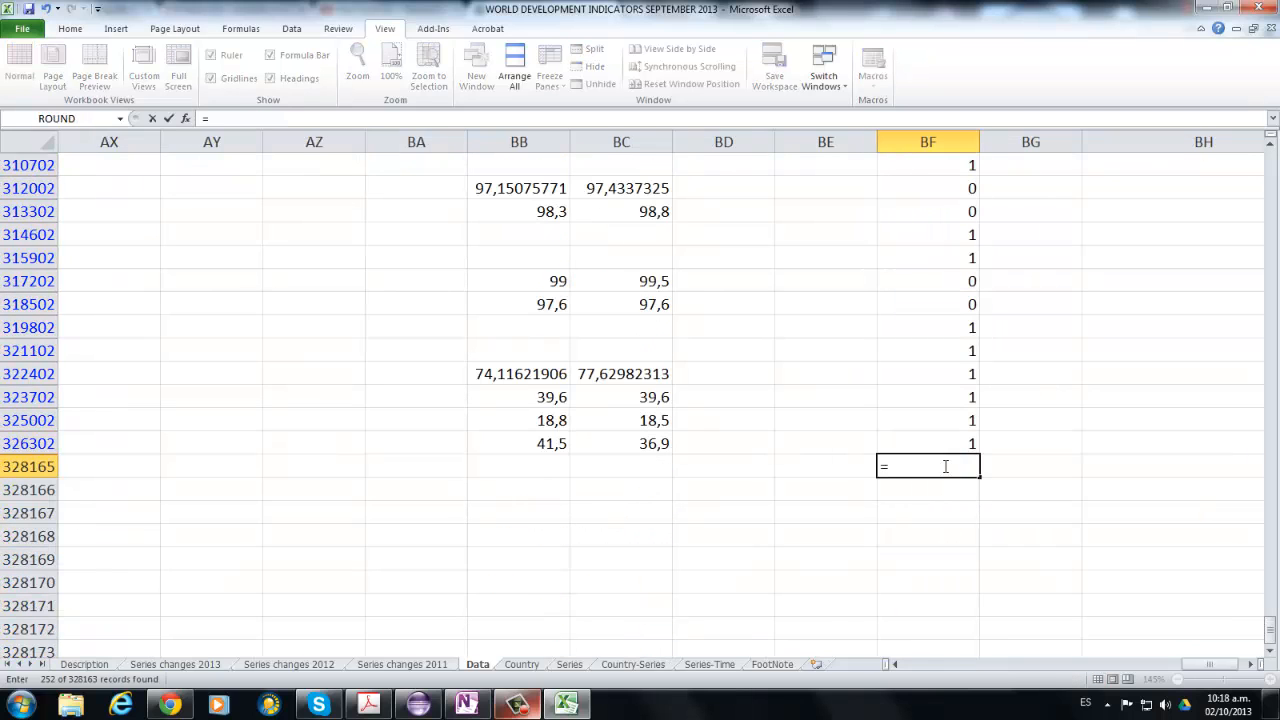
type("SUM(")
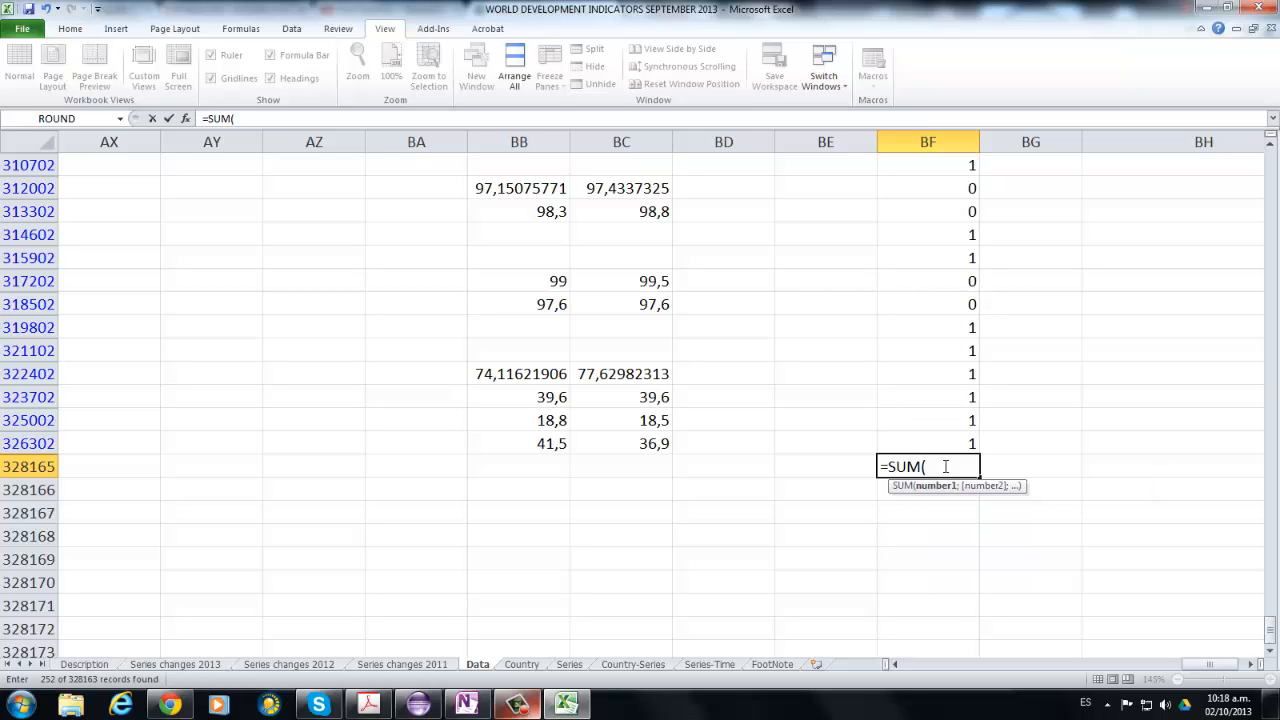
left_click_drag(942, 438, 914, 188)
left_click_drag(914, 182, 914, 182)
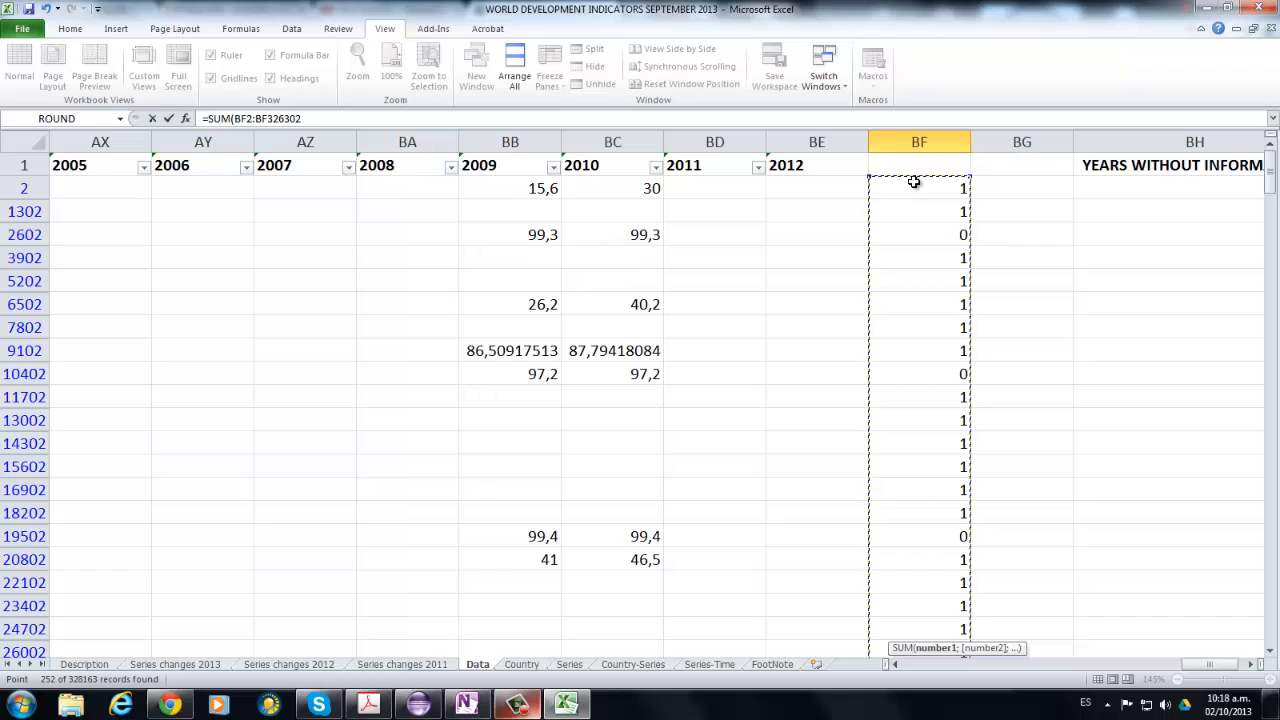
type(")")
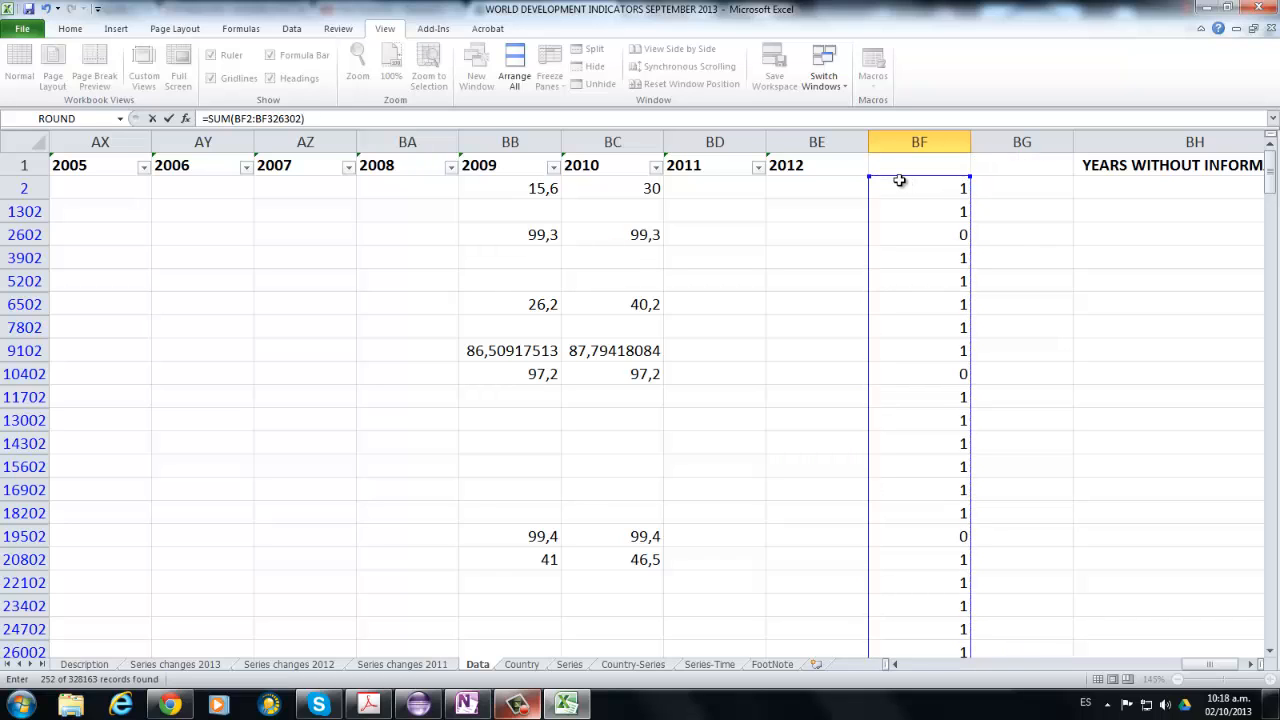
key("Return")
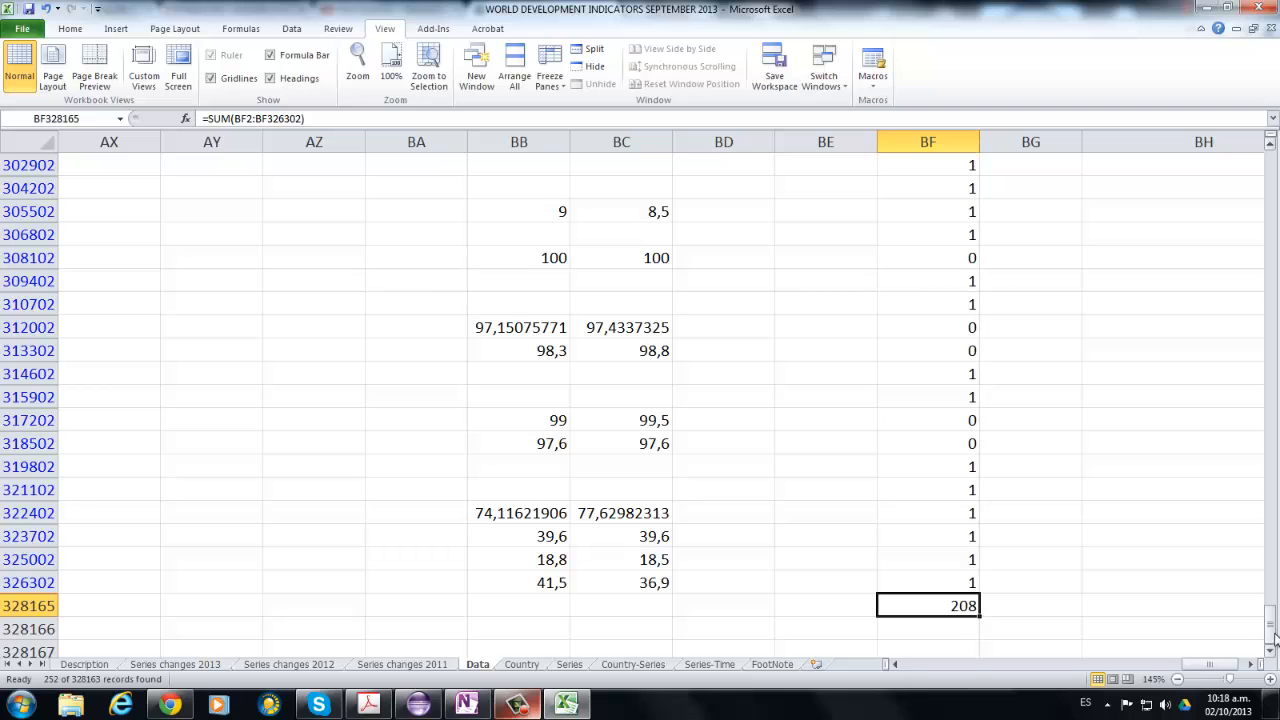
Review the flagged 2010 values from the first data row and return to the Country Name column.
left_click_drag(1274, 638, 1279, 173)
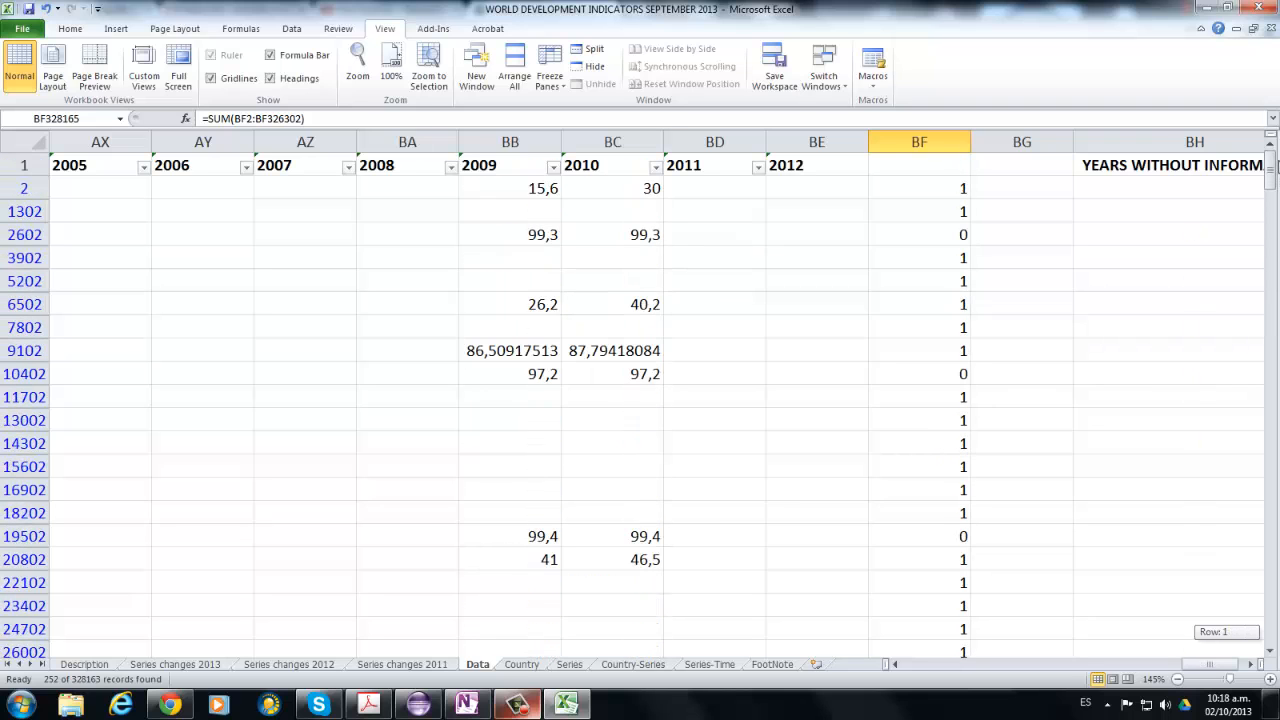
mouse_move(1277, 165)
left_mouse_down()
mouse_move(1274, 640)
mouse_move(1274, 172)
left_mouse_up()
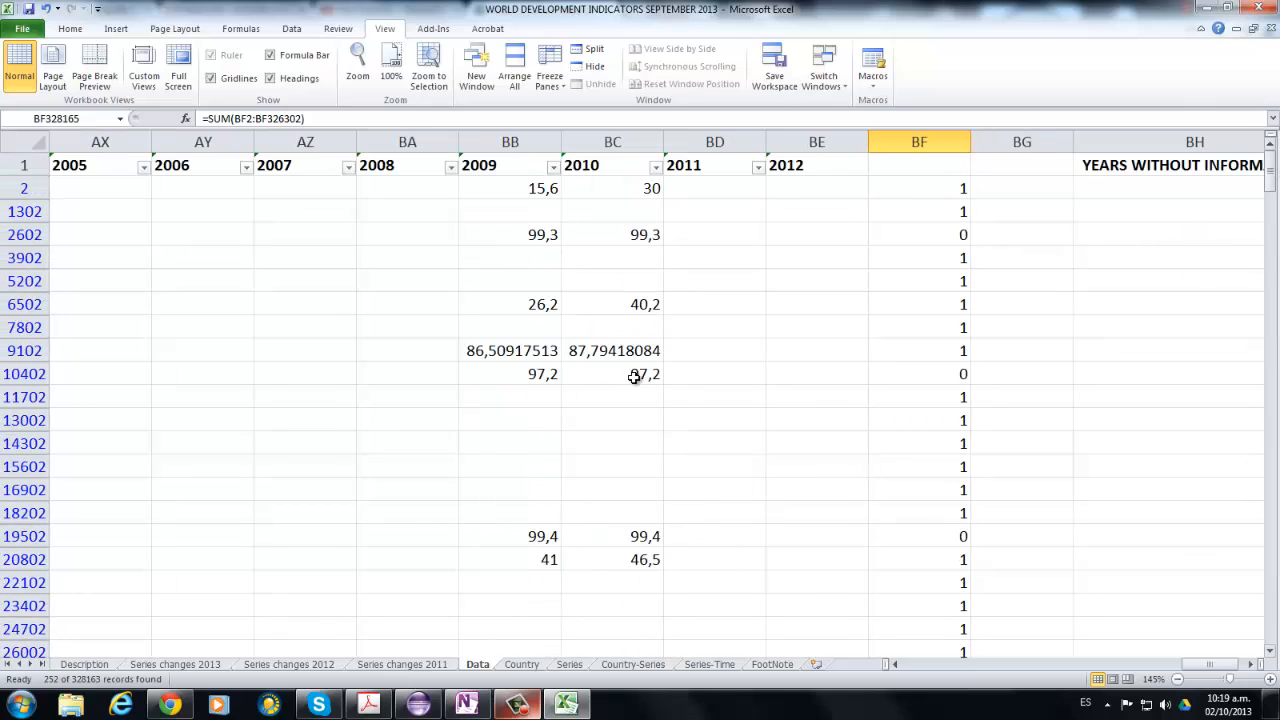
left_click_drag(1212, 664, 930, 651)
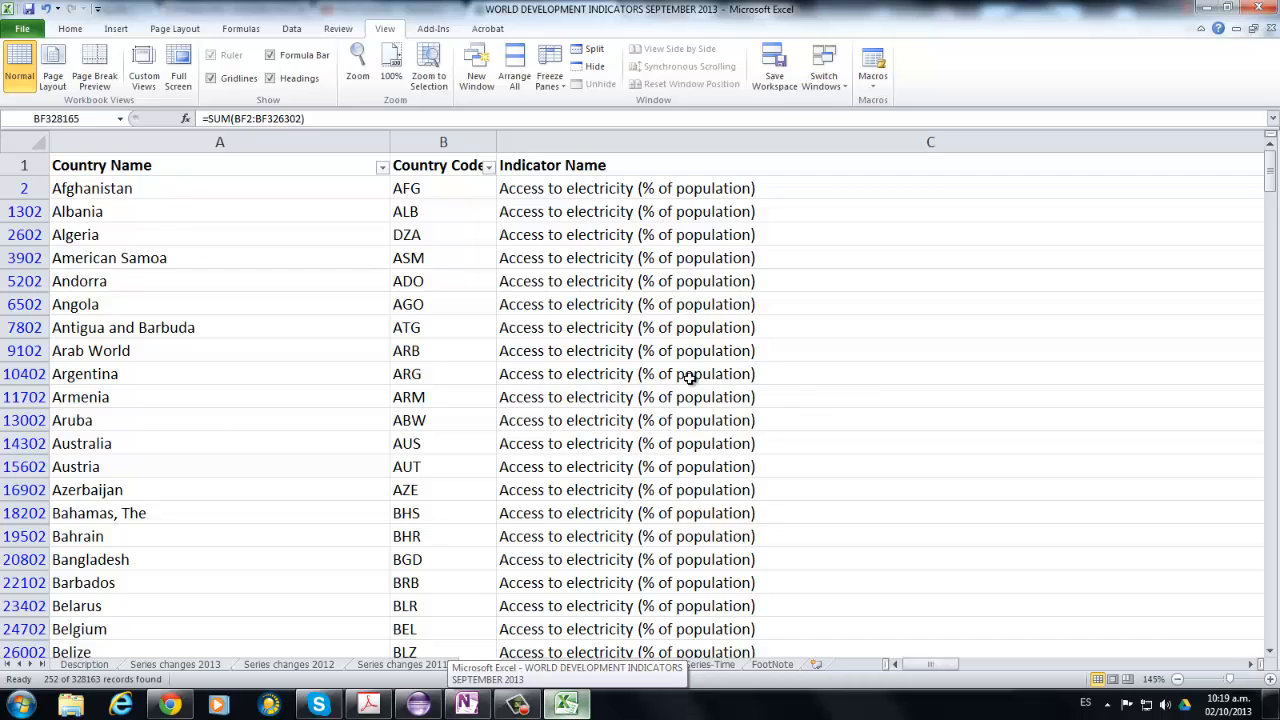